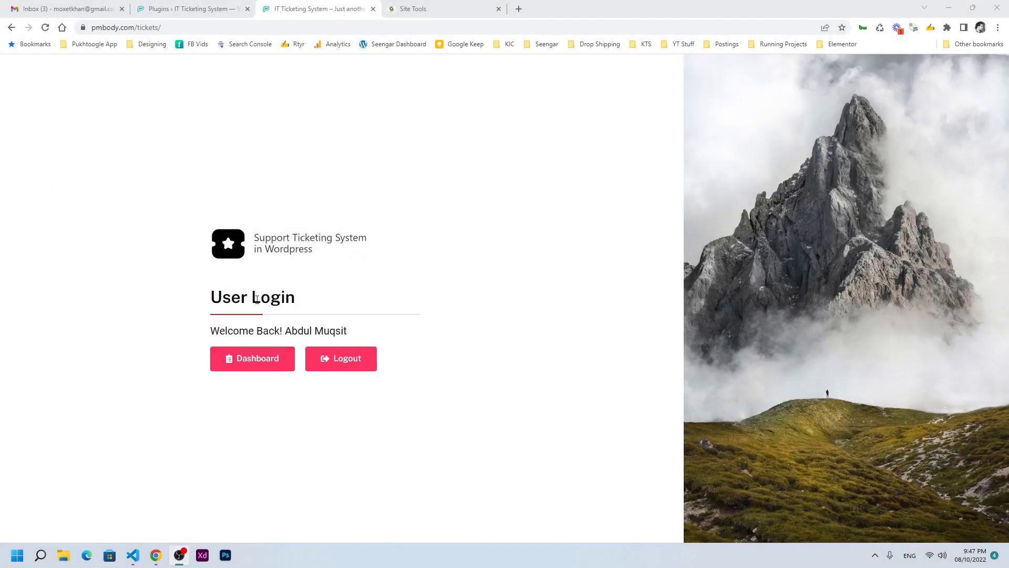
Open the ticket "This was submited via open status" from the ticket dashboard and examine its feedback replies
left_click(254, 368)
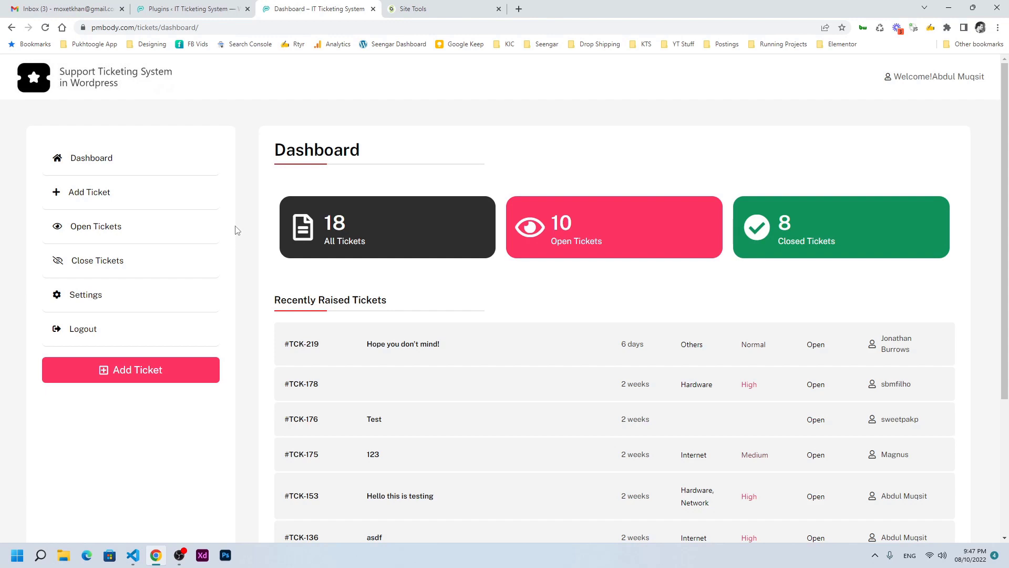
scroll(238, 230, "down", 4)
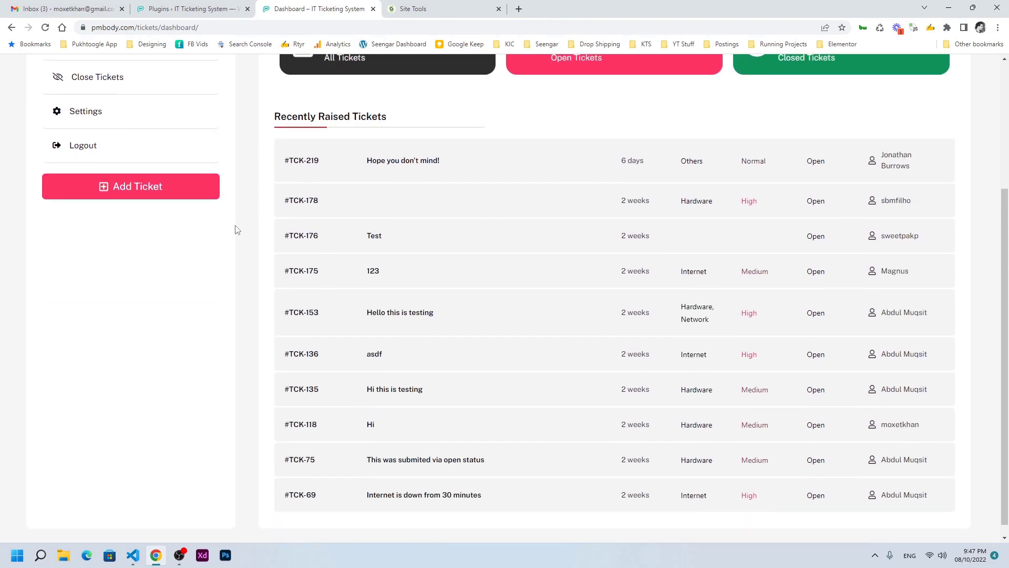
left_click(443, 450)
left_click_drag(291, 293, 368, 294)
left_click_drag(305, 353, 370, 349)
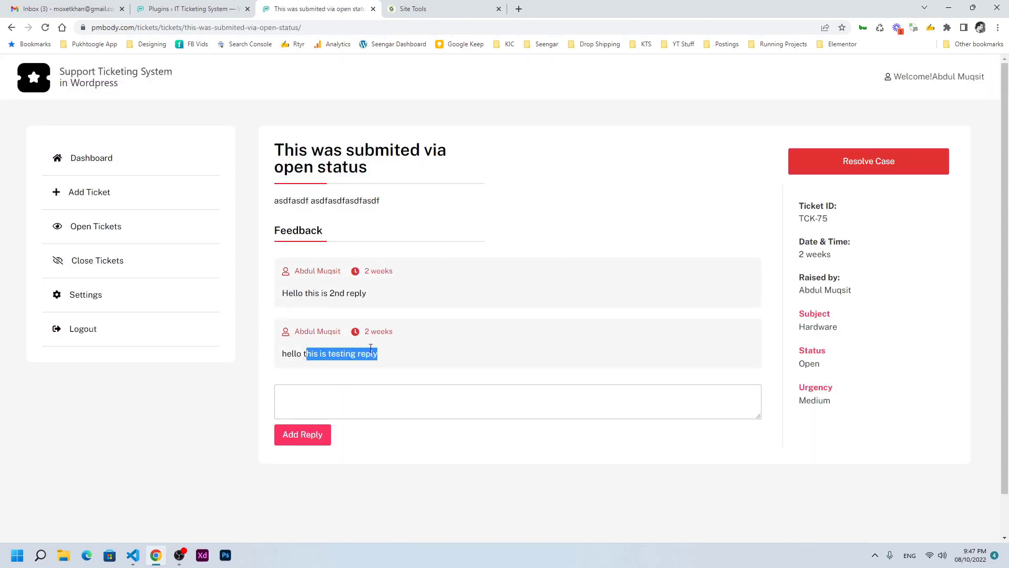
left_click(330, 295)
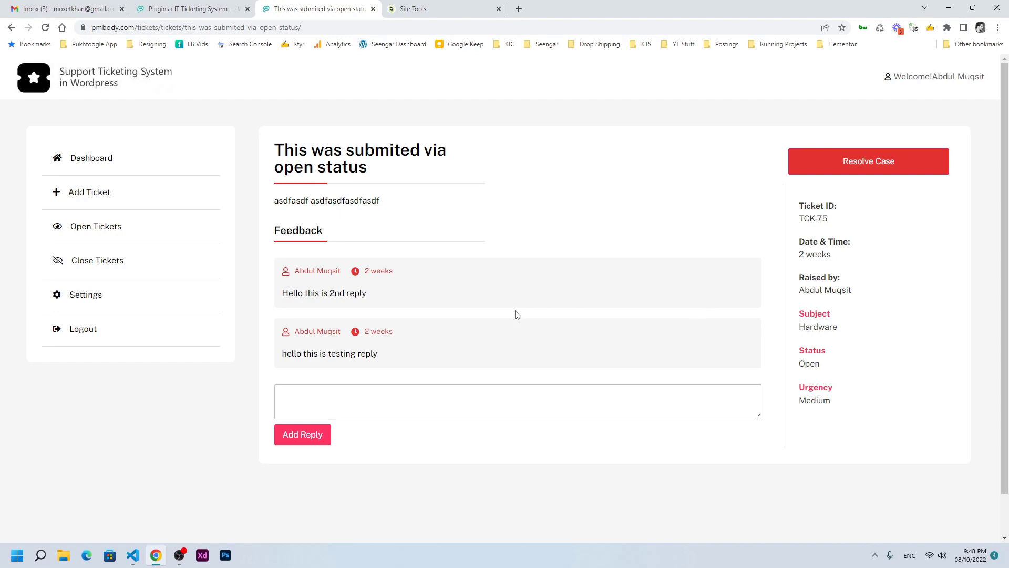
Open the Single Feedback listing item from the JetEngine listings in the Elementor editor
key("ctrl+shift+Tab")
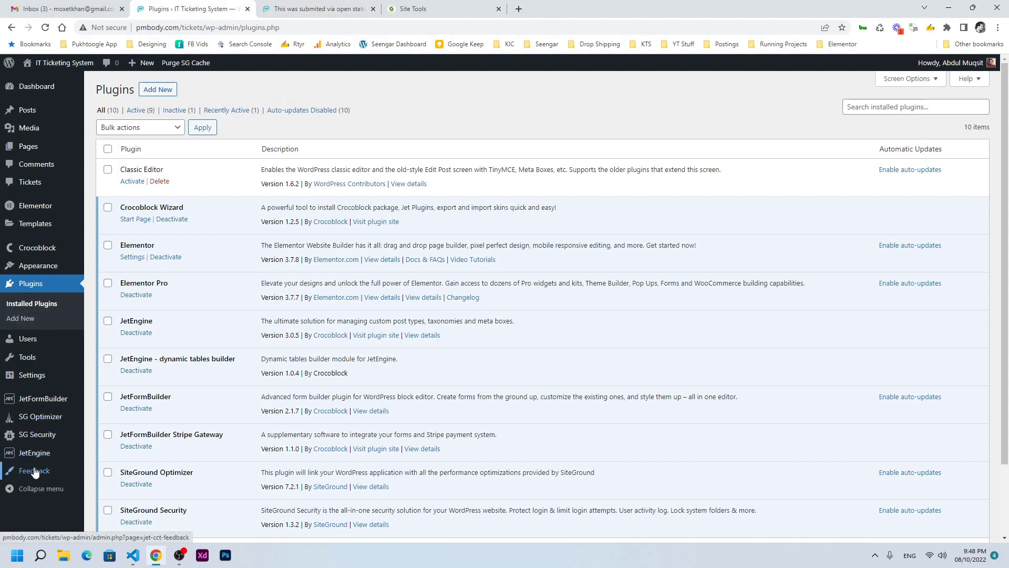
mouse_move(37, 452)
left_click(114, 367)
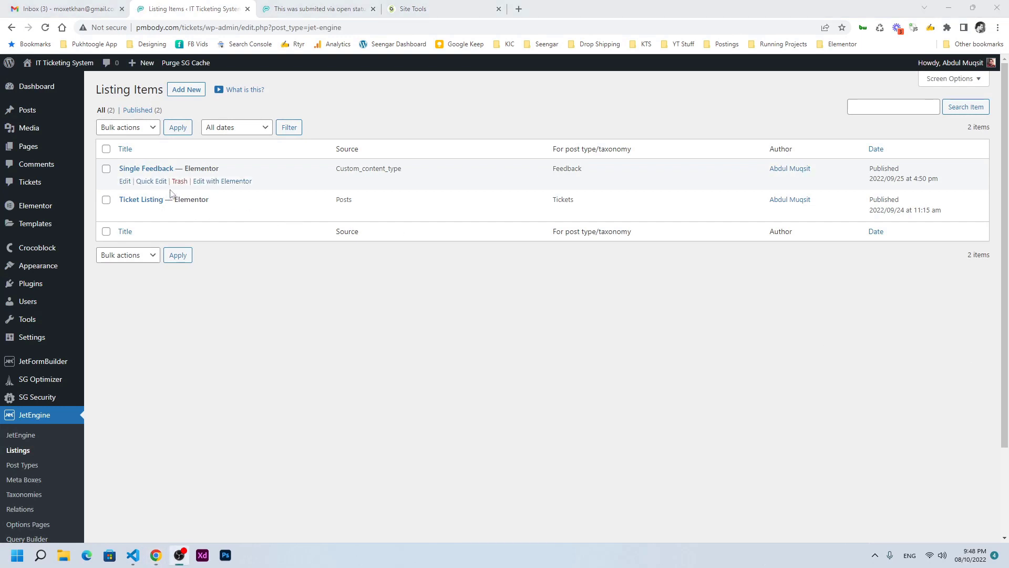
left_click(220, 182)
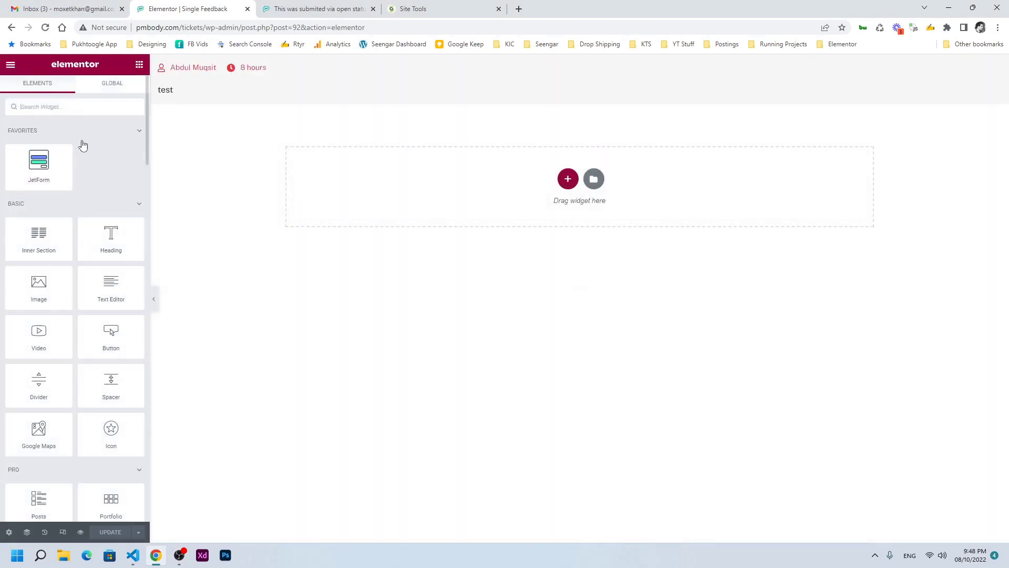
Add a Dynamic Link widget below the feedback text and set its label to "Edit"
left_click(81, 108)
type("dynami")
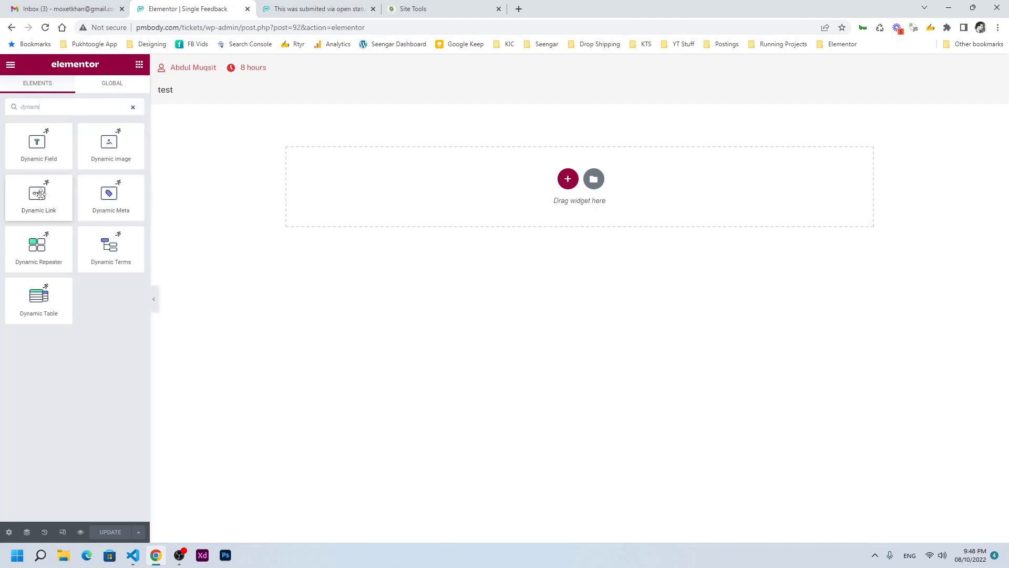
left_click_drag(39, 195, 204, 94)
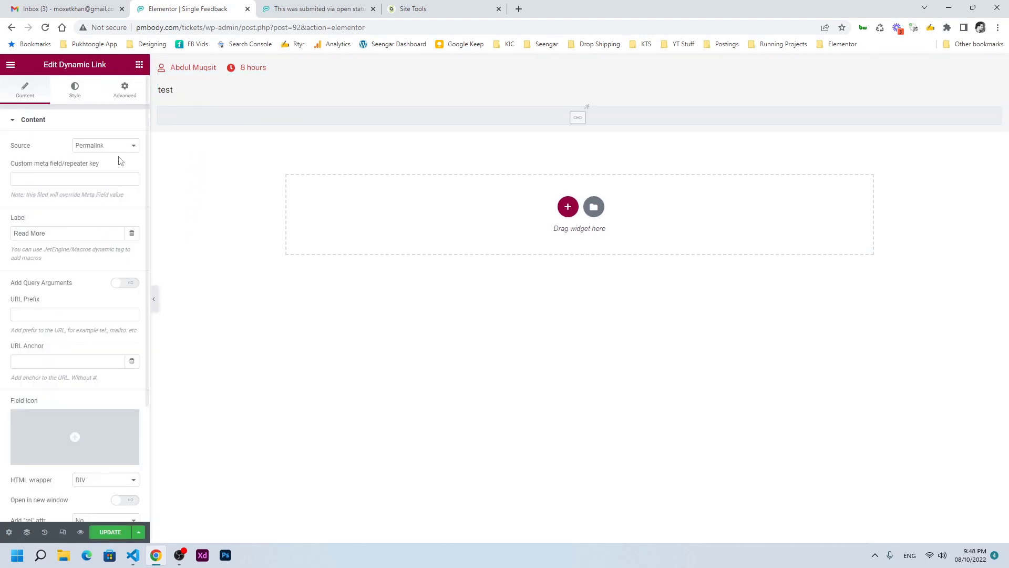
left_click_drag(64, 238, 18, 233)
type("Edit")
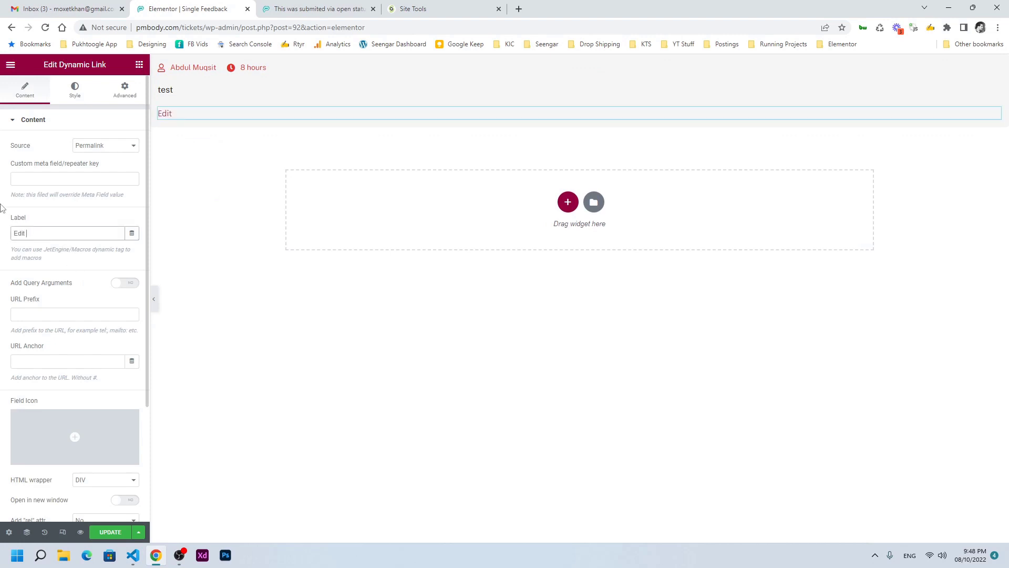
Give the Edit link the outlined Edit icon from the icon library and align the link right
left_click(109, 444)
type("edit")
left_click(474, 220)
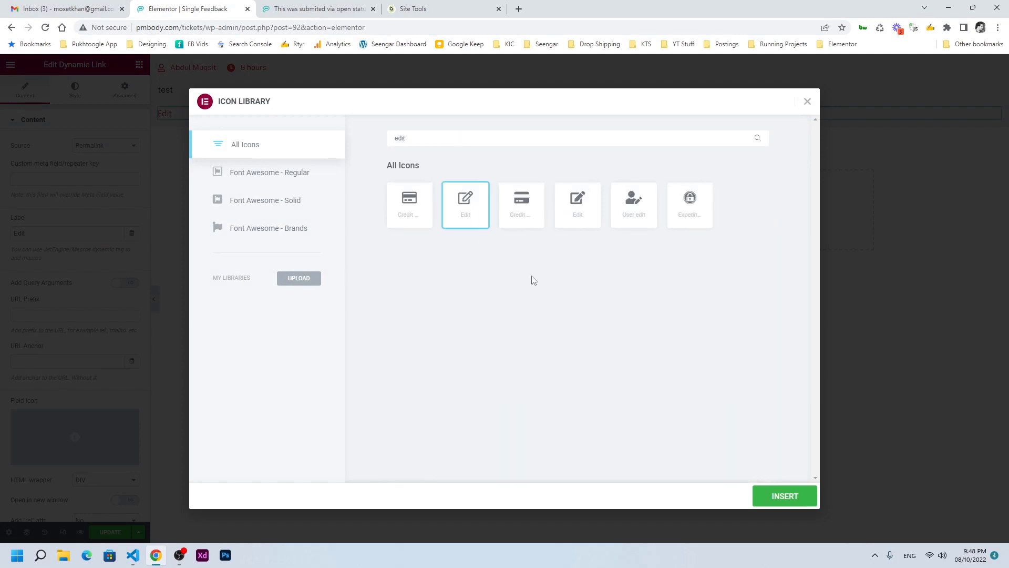
left_click(784, 495)
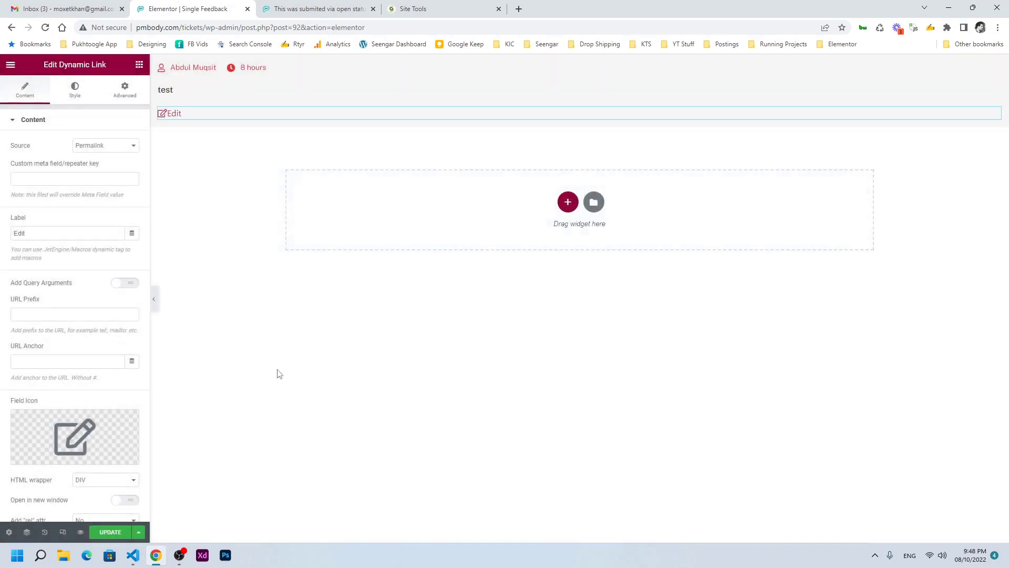
scroll(73, 292, "down", 3)
left_click(118, 389)
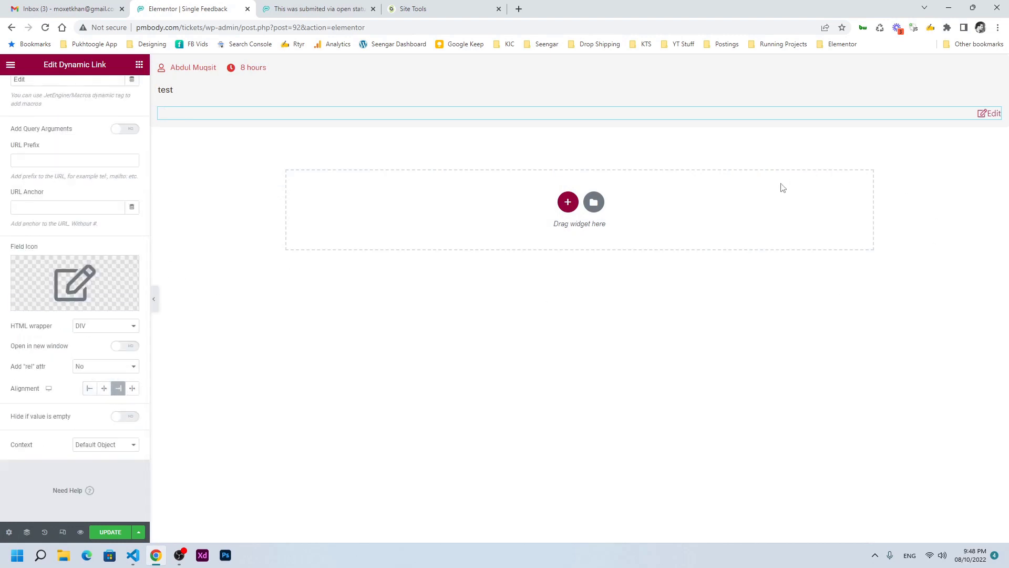
Create a new JetFormBuilder form in a separate WordPress admin tab and title it "Edit Feedback"
left_click(10, 64)
middle_click(40, 276)
left_click(294, 8)
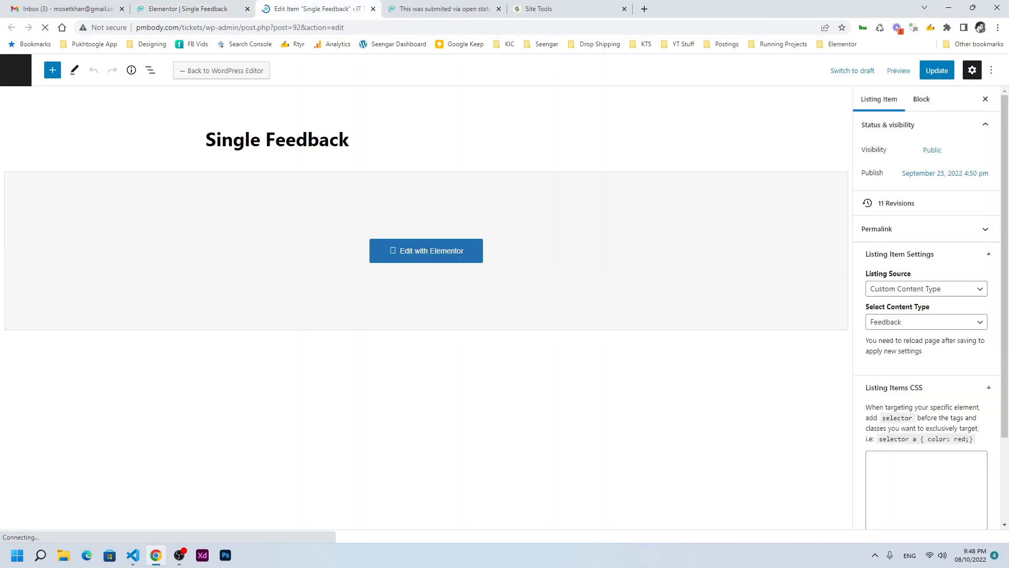
left_click(16, 70)
scroll(104, 368, "down", 1)
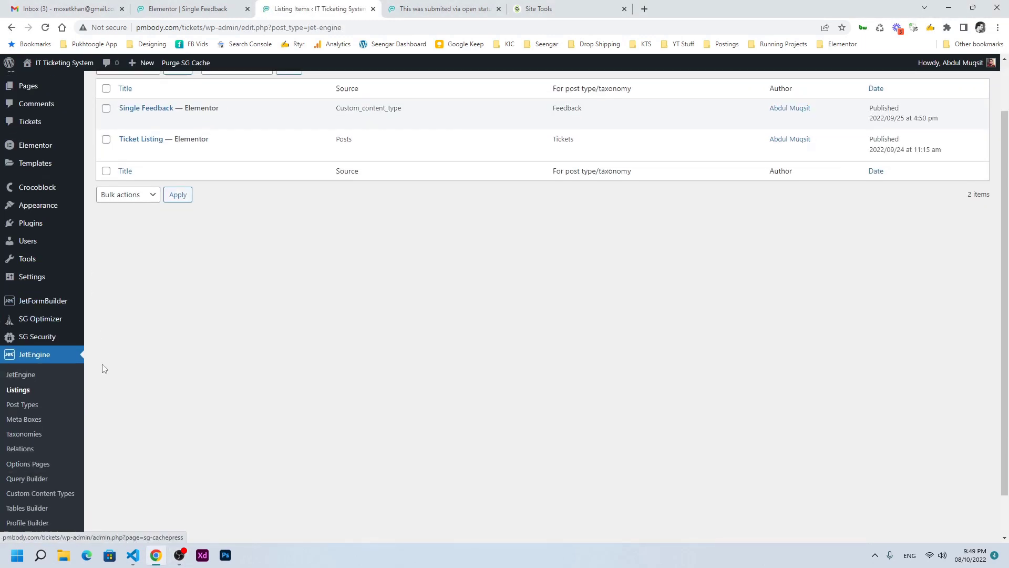
scroll(103, 368, "down", 1)
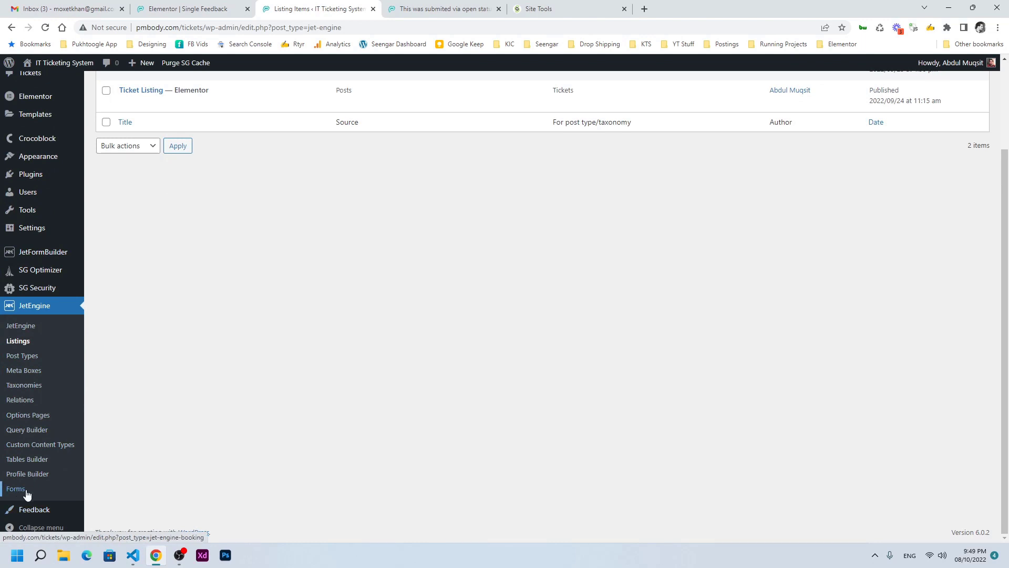
mouse_move(63, 254)
left_click(96, 257)
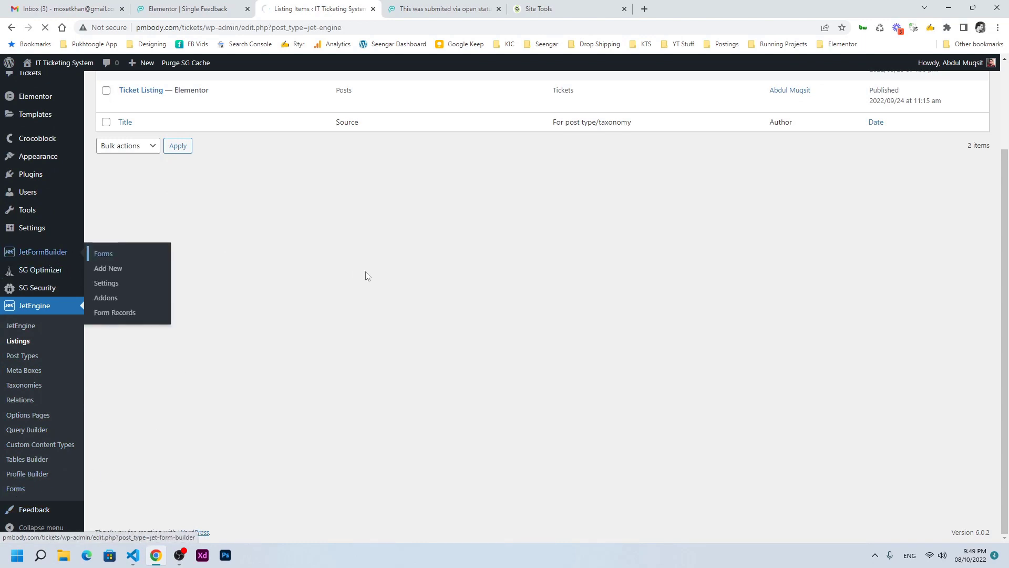
left_click(151, 92)
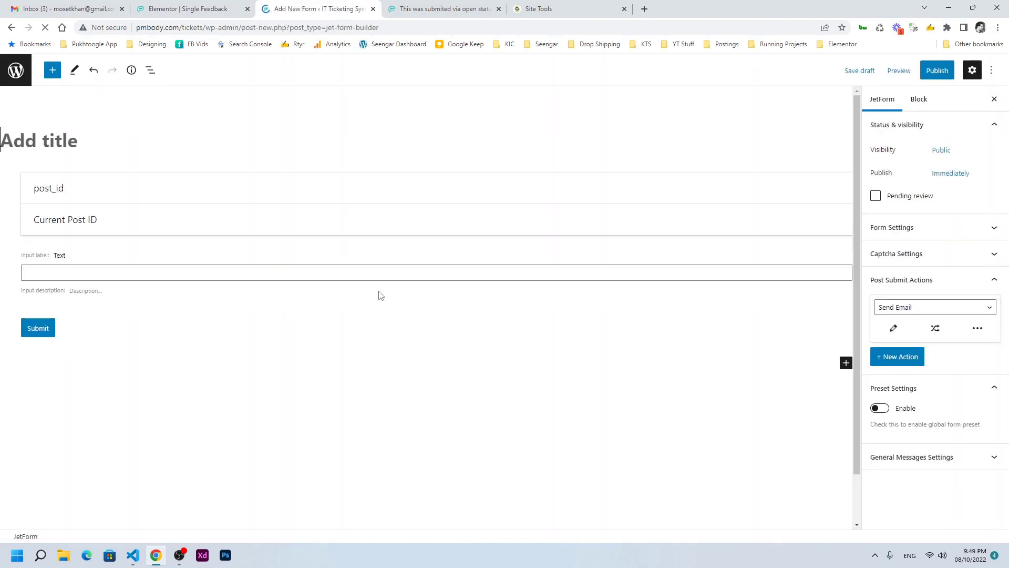
type("Edit Feedback")
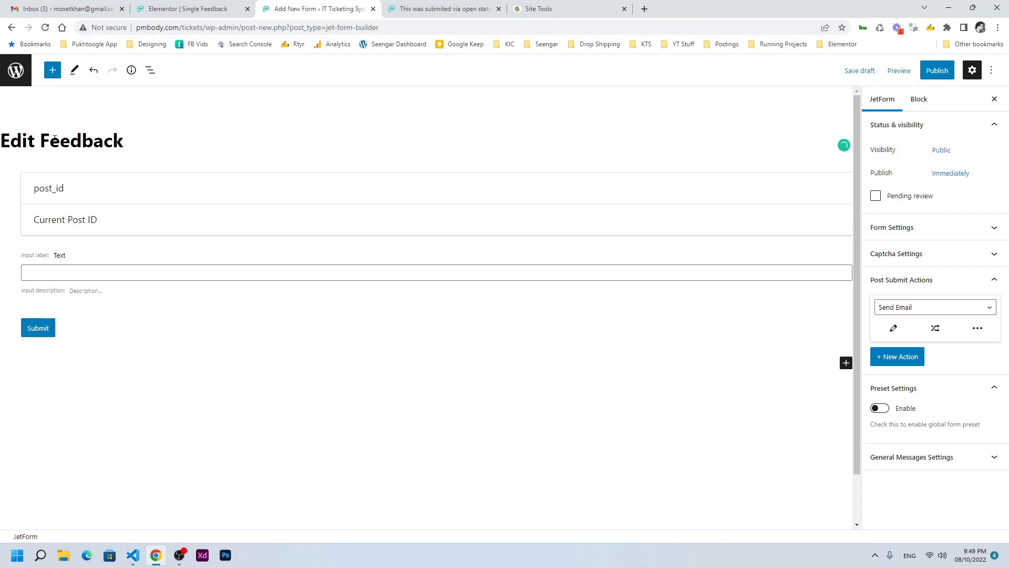
Set the post_id hidden field's value to URL Query Variable with the query variable key _feedback_id
left_click(137, 198)
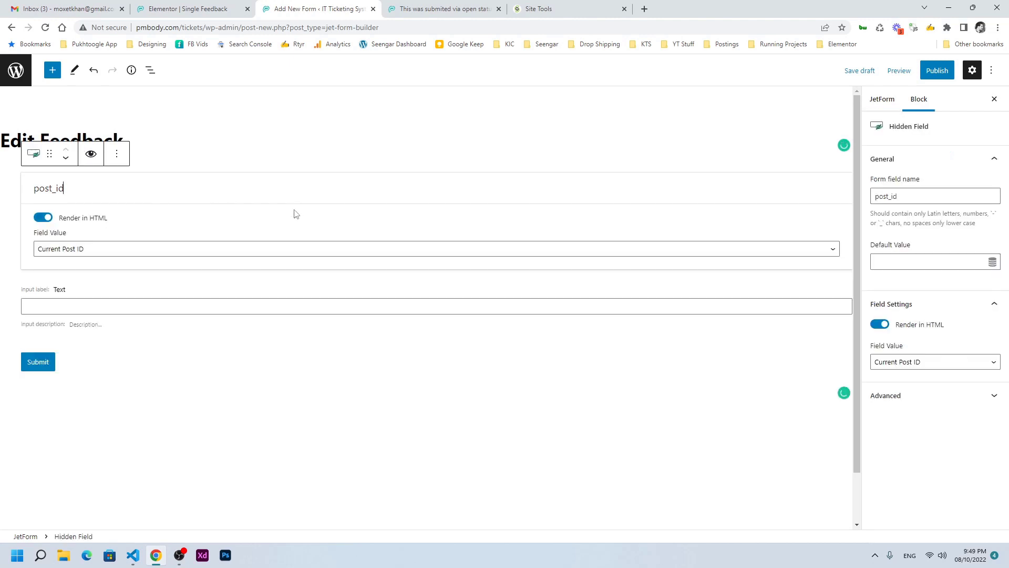
left_click(103, 252)
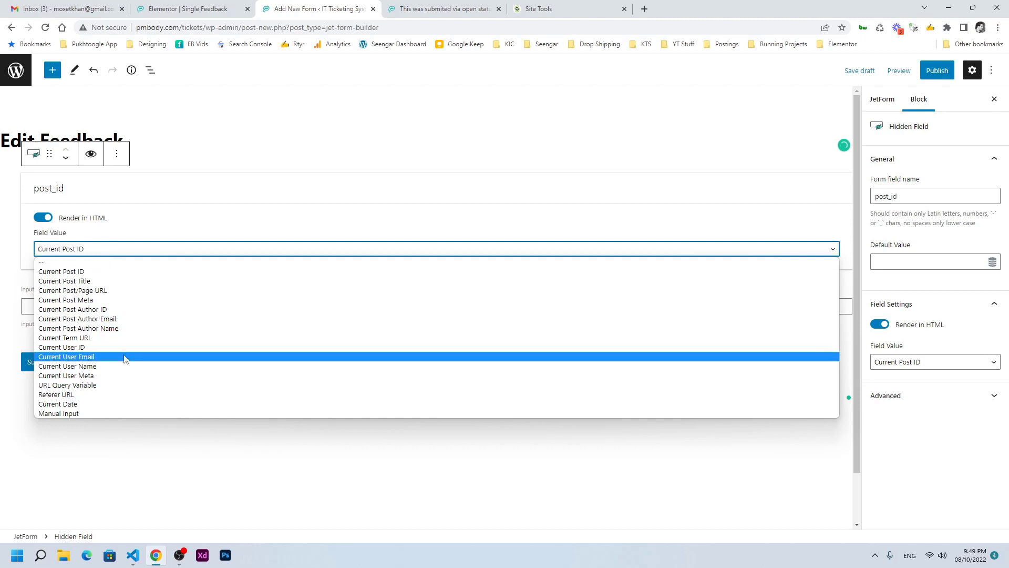
left_click(90, 386)
left_click(214, 277)
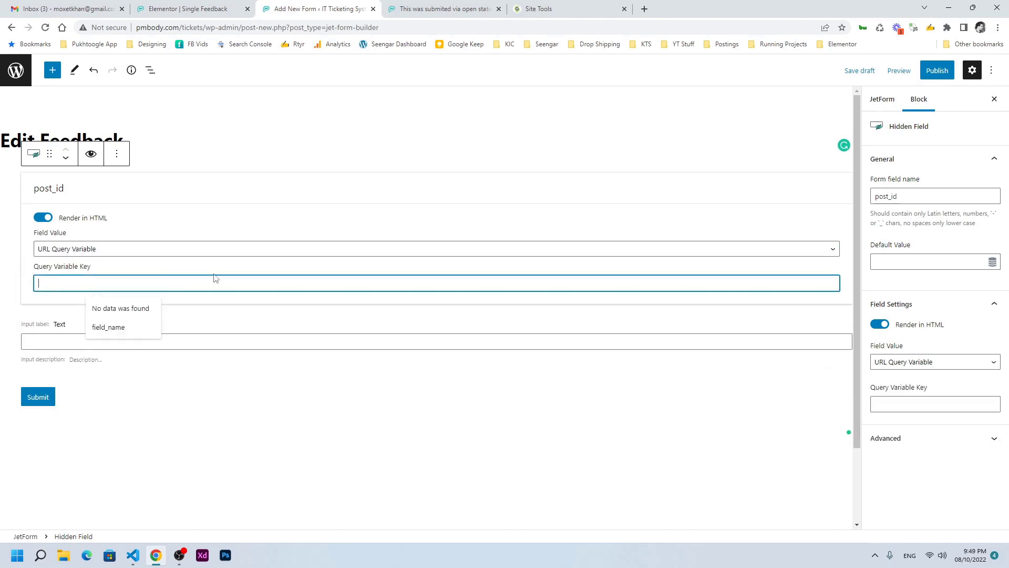
type("_feedback_id")
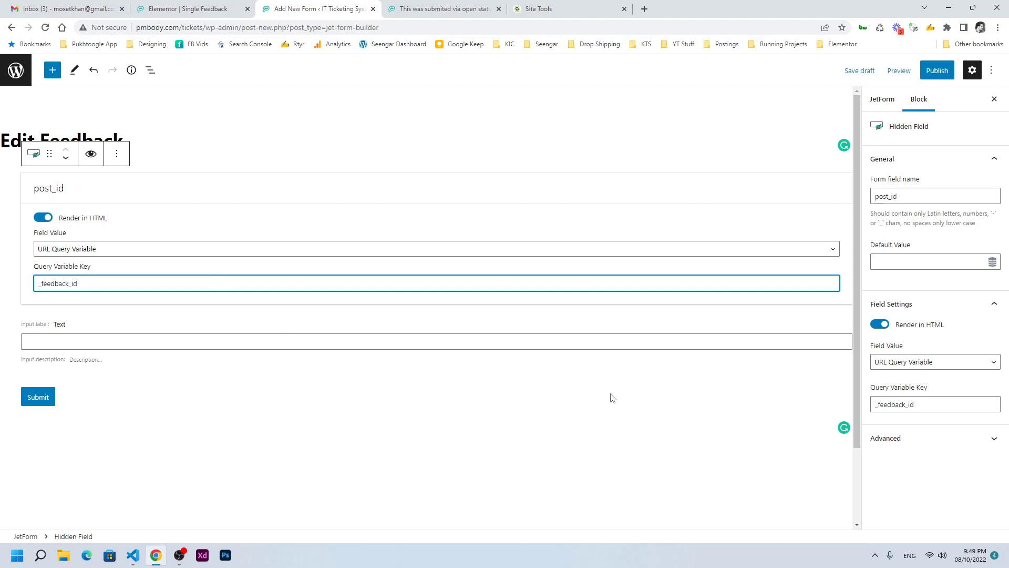
Delete the default Text field from the Edit Feedback form
left_click(87, 327)
left_click(308, 232)
left_click(316, 451)
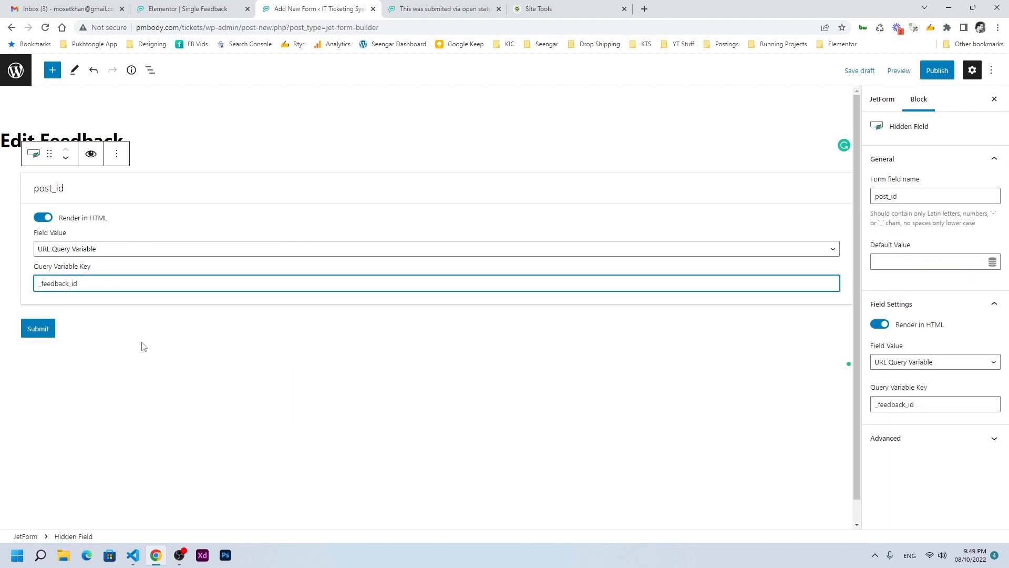
Check the reply text on the ticket page, then add a Wysiwyg field labelled feedback_details to the Edit Feedback form
left_click(444, 9)
left_click_drag(282, 293, 367, 294)
left_click(370, 303)
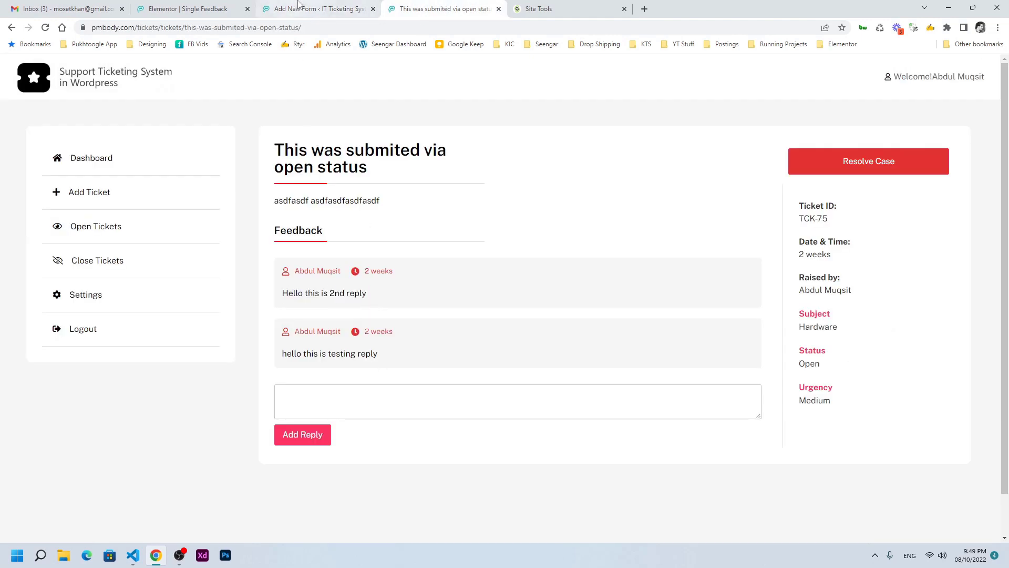
left_click(300, 8)
left_click(53, 70)
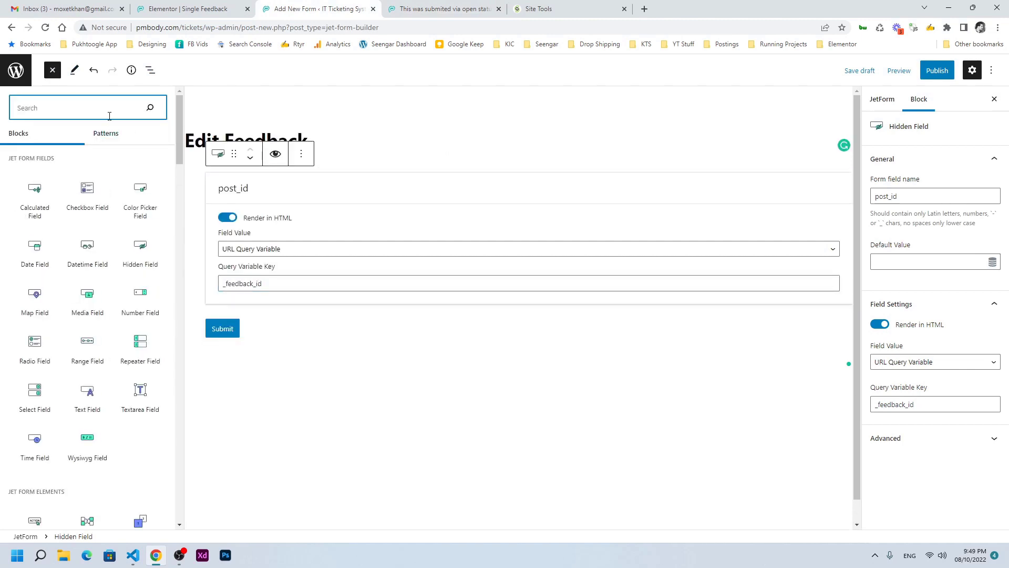
type("wy")
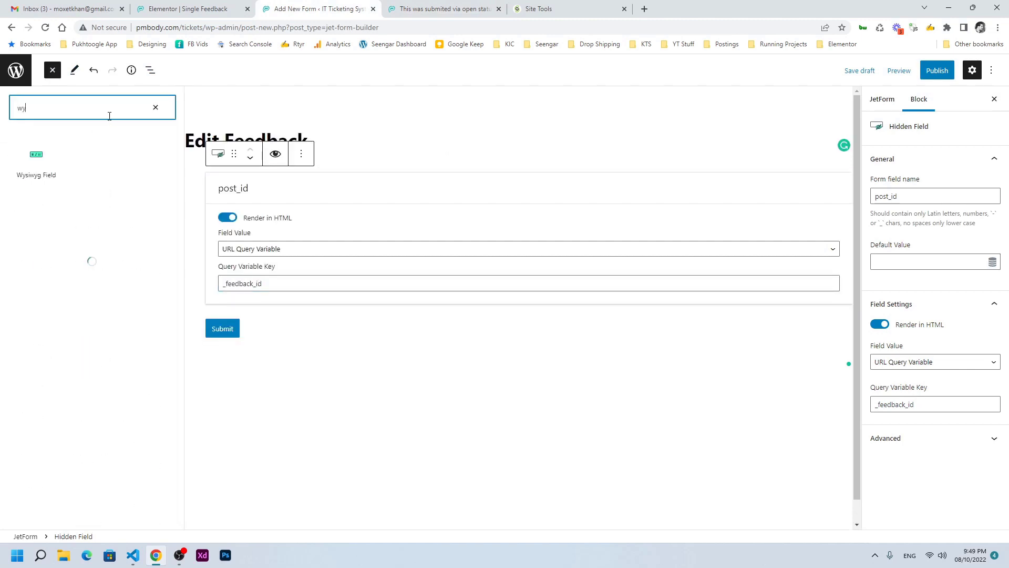
left_click(52, 150)
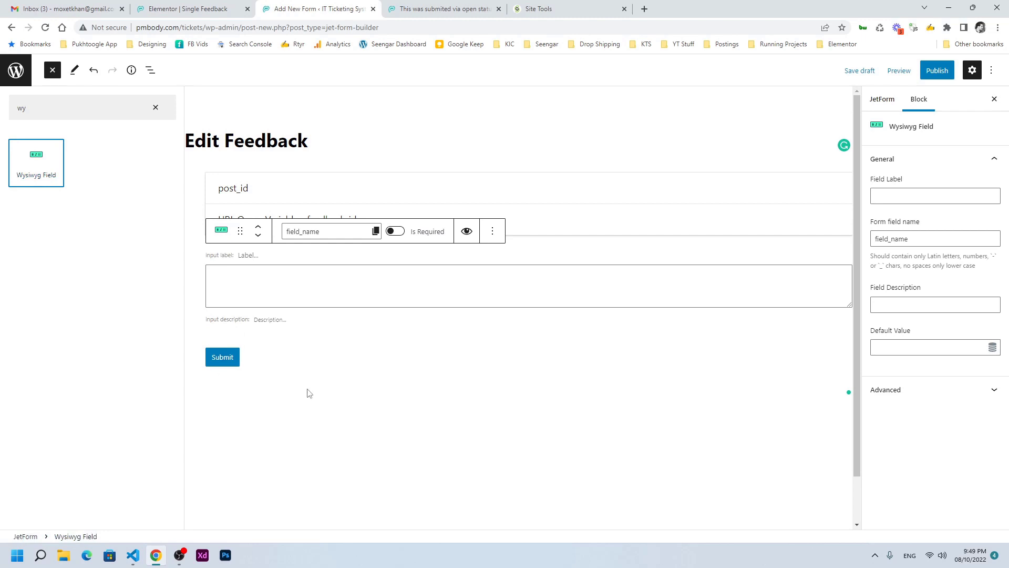
left_click(917, 198)
type("fe")
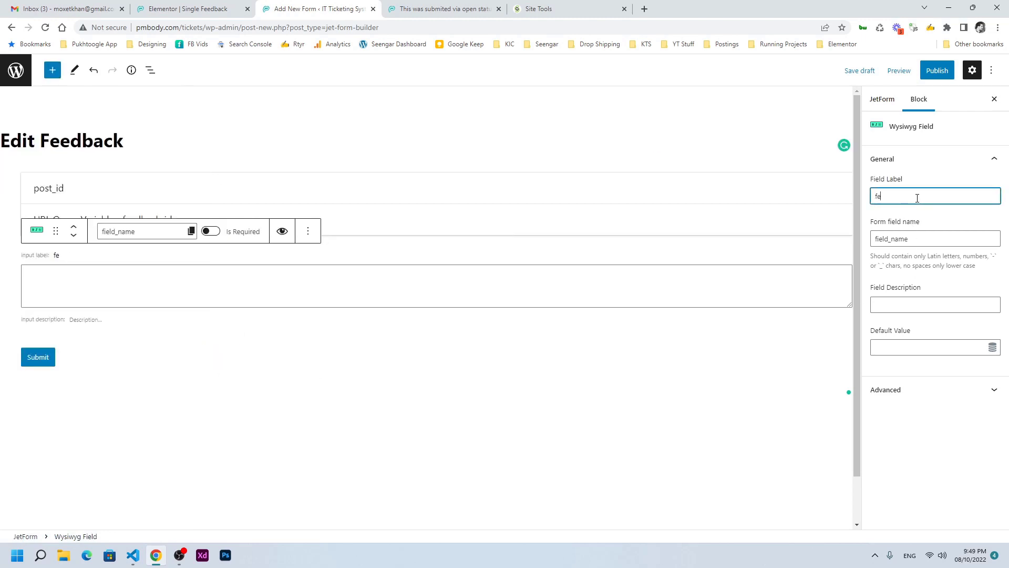
type("edback_details")
key("Tab")
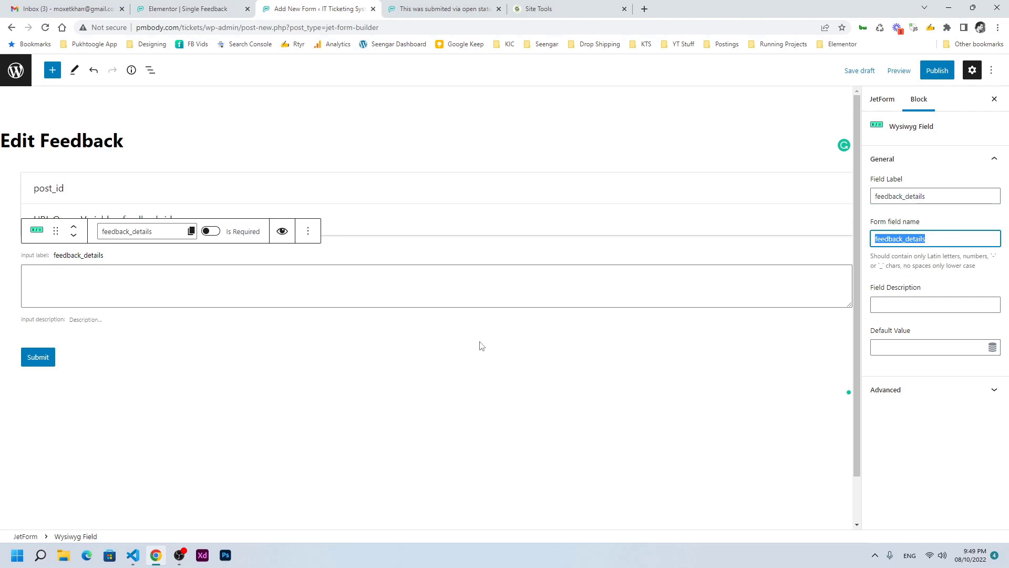
Change the form's action button label to "Update"
left_click(111, 361)
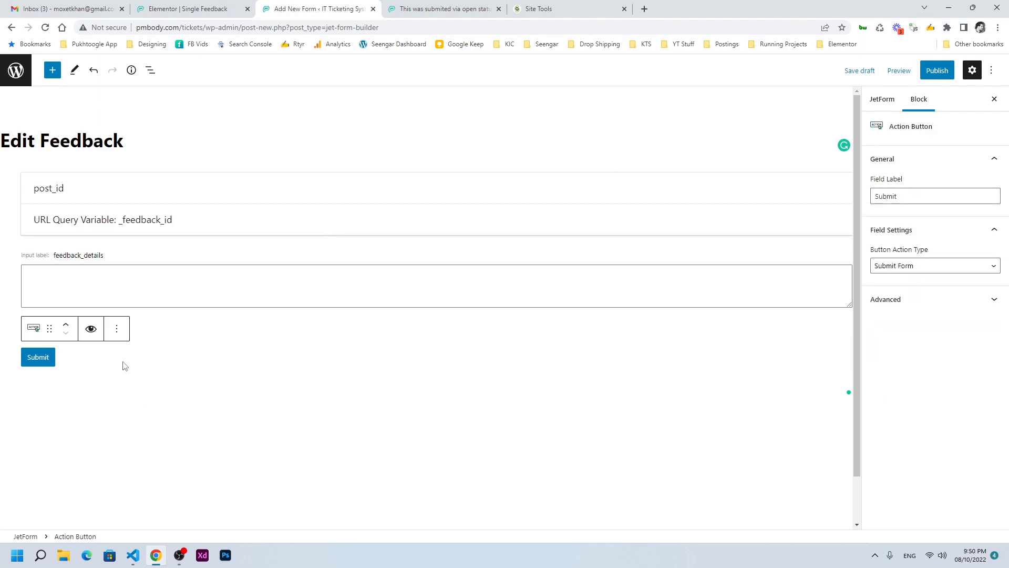
double_click(909, 196)
type("Update")
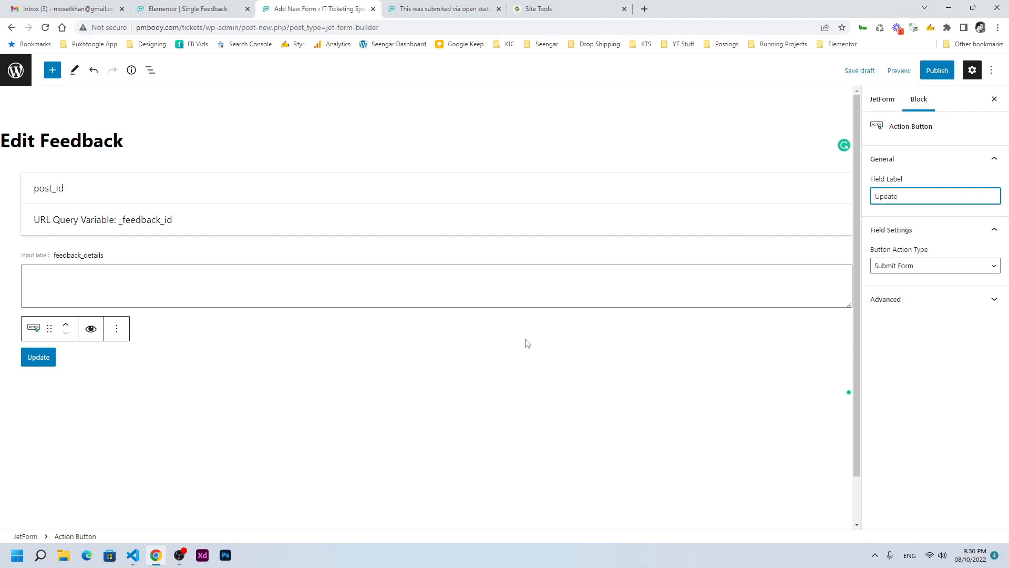
Enable the form's global preset and set its source to Custom Content Type
left_click(882, 100)
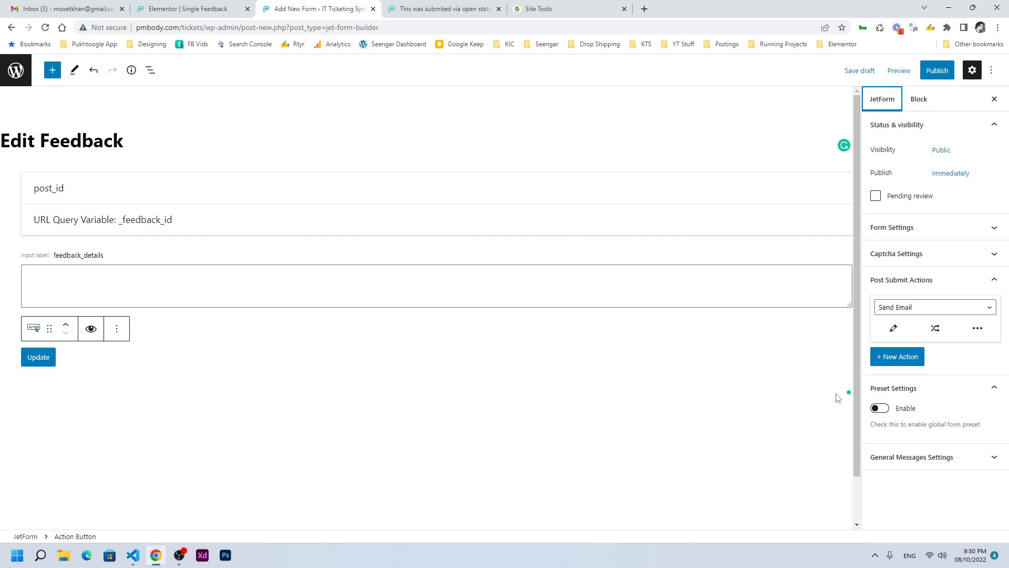
left_click(886, 410)
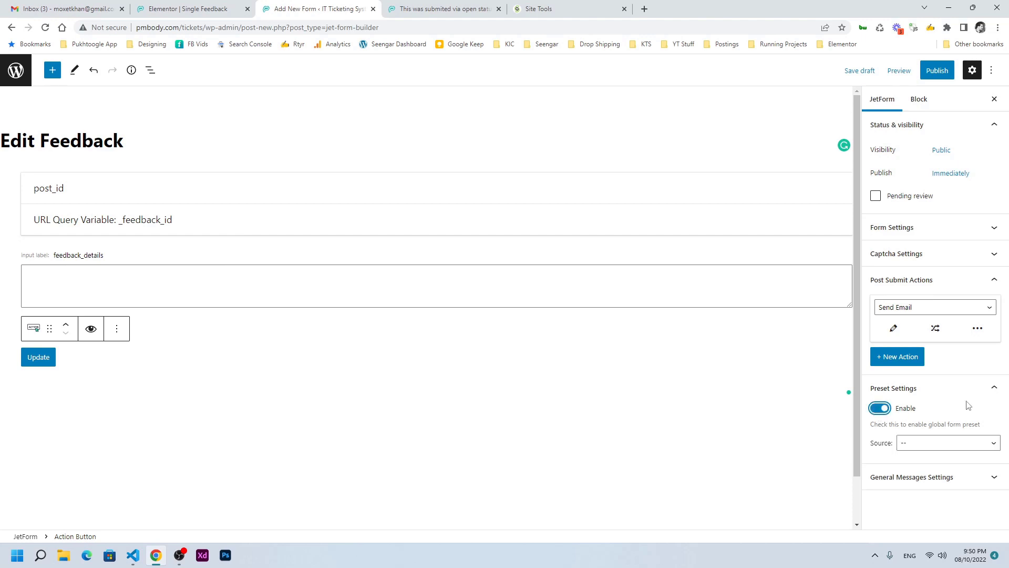
left_click(921, 447)
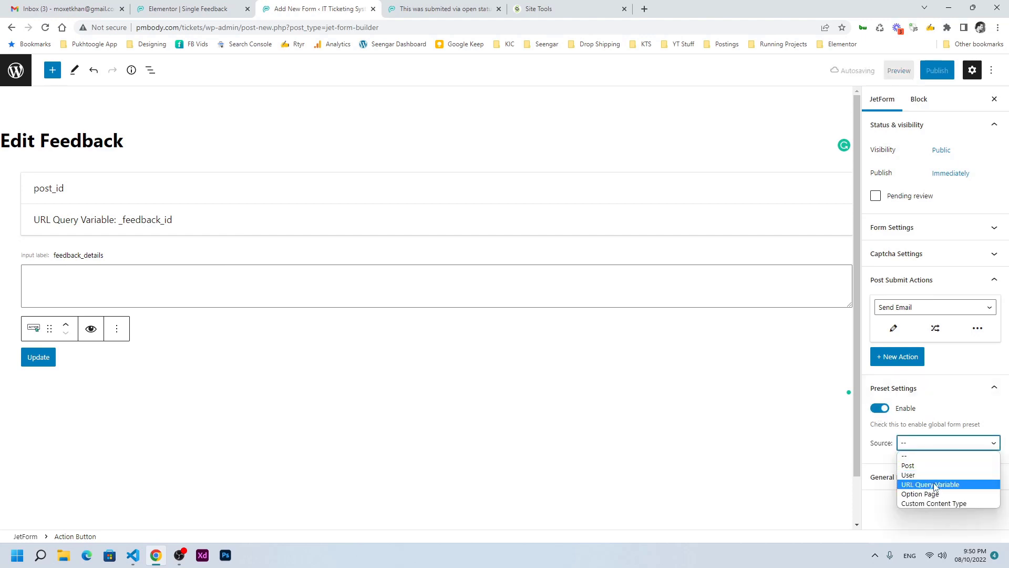
left_click(934, 505)
left_click(935, 468)
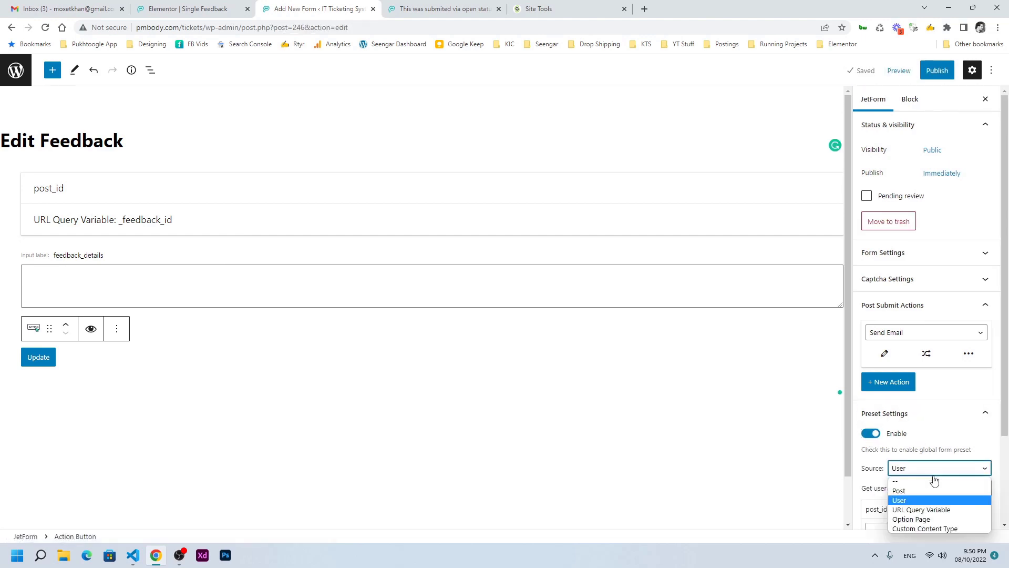
left_click(935, 528)
Get the preset's item ID from a URL Query Variable named _feedback_id, checking it against the Single Feedback listing
scroll(939, 440, "down", 2)
left_click(925, 376)
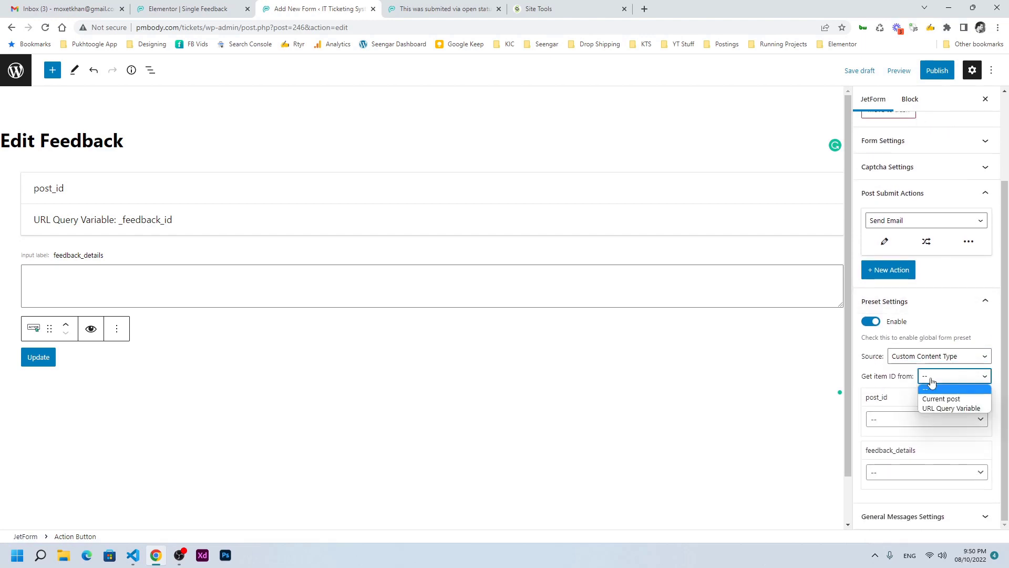
left_click(932, 408)
left_click(924, 399)
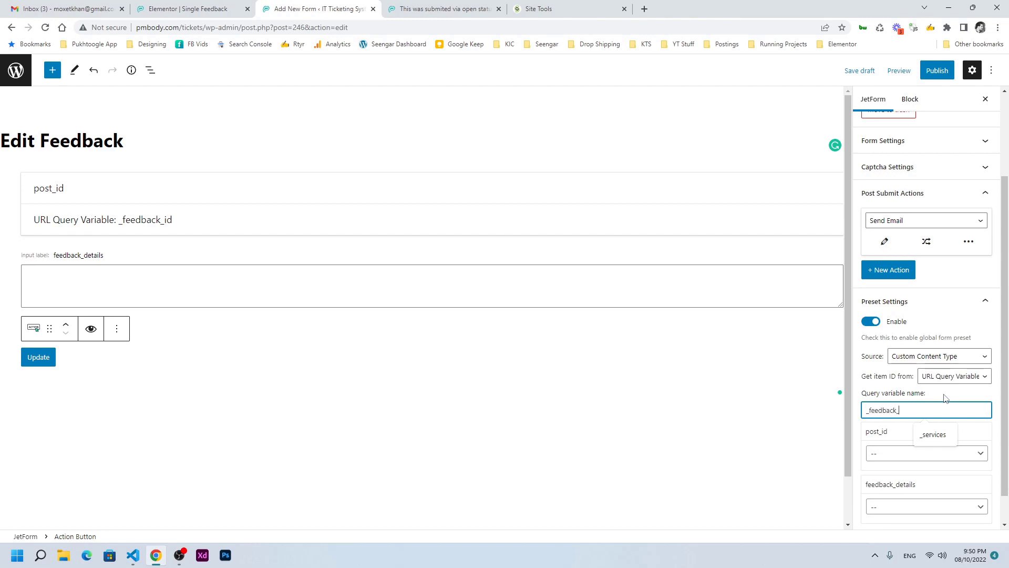
double_click(913, 409)
left_click(229, 5)
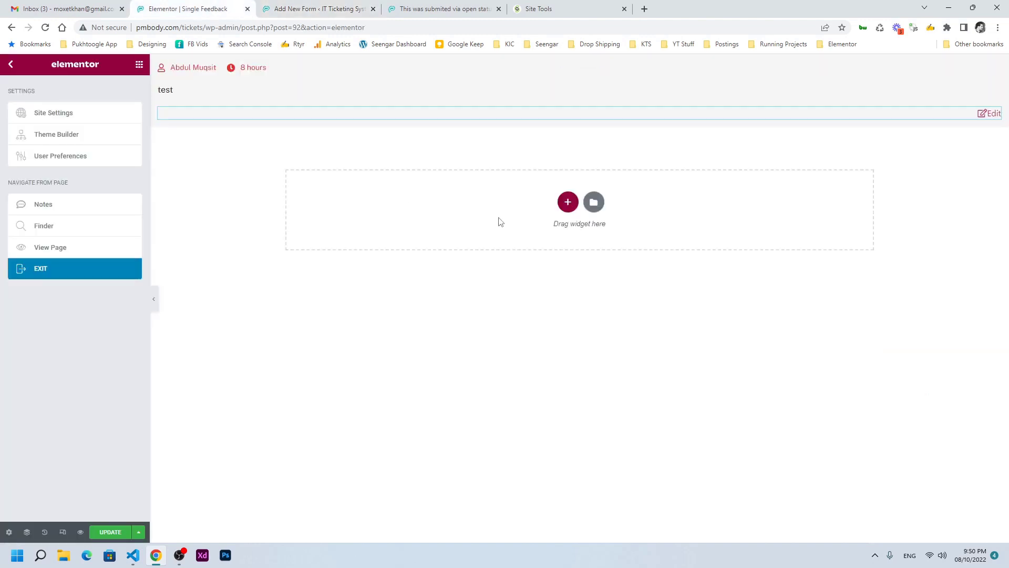
left_click(319, 6)
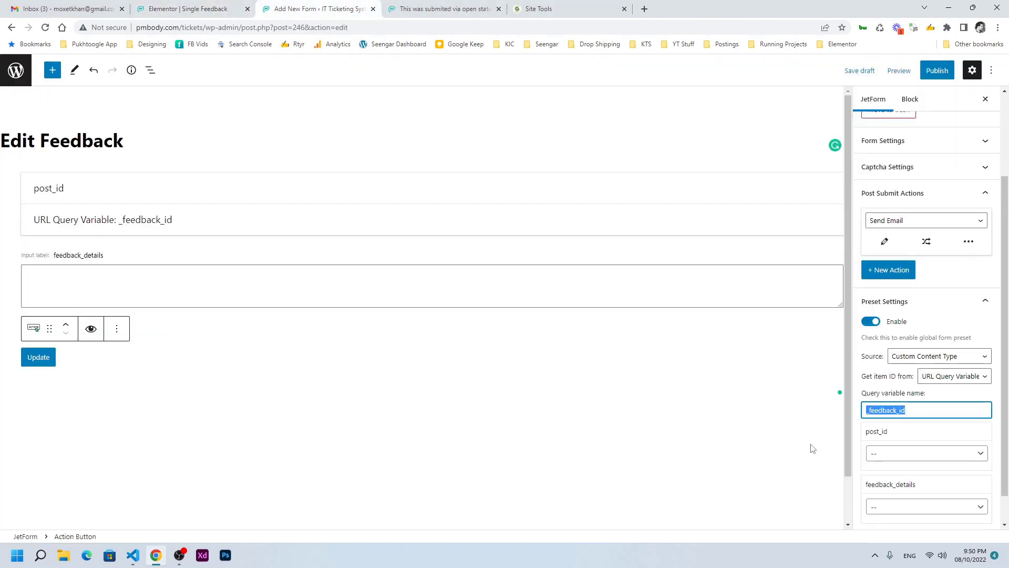
Map the preset's post_id field to Item ID and feedback_details to reply details
scroll(919, 440, "down", 1)
left_click(905, 419)
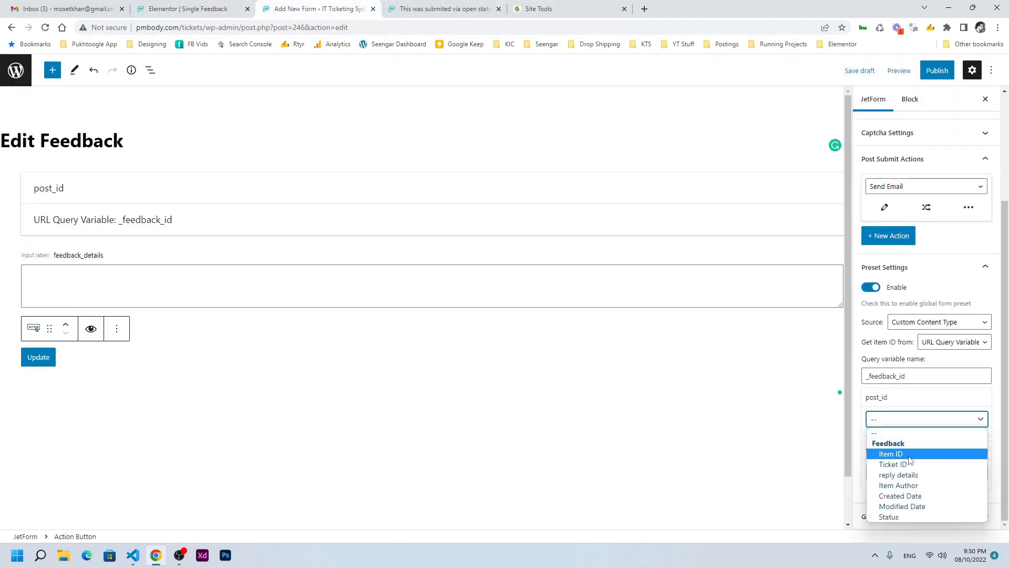
left_click(912, 455)
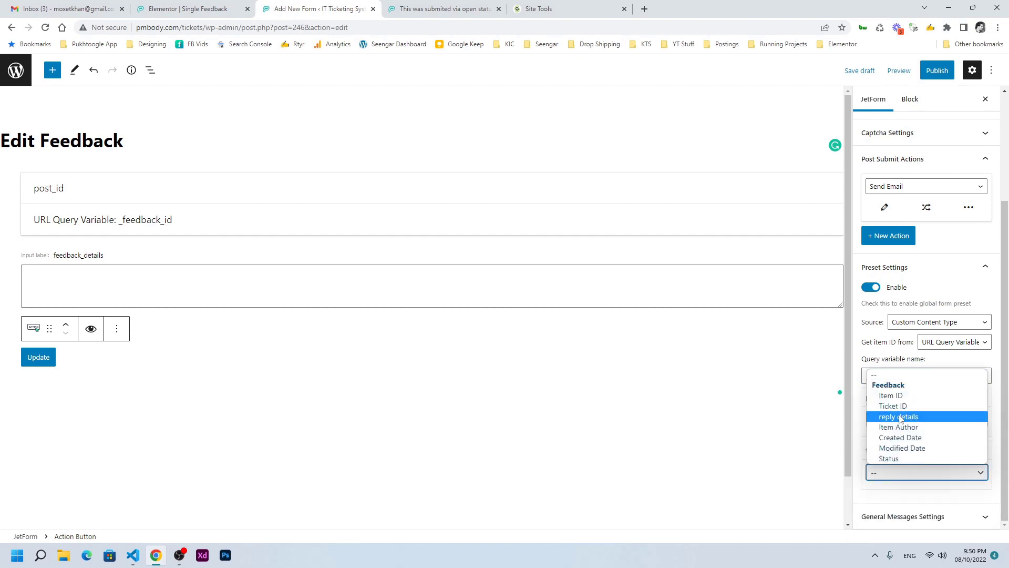
left_click(898, 418)
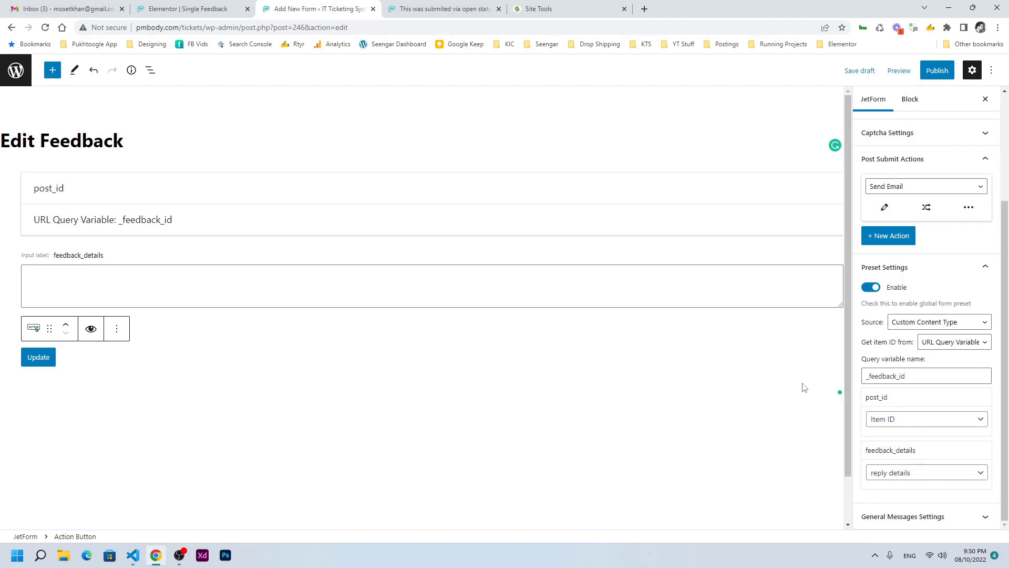
Change the Send Email post-submit action to Insert/Update Custom Content Type Item
left_click(885, 207)
left_click(785, 143)
left_click(914, 188)
left_click(917, 314)
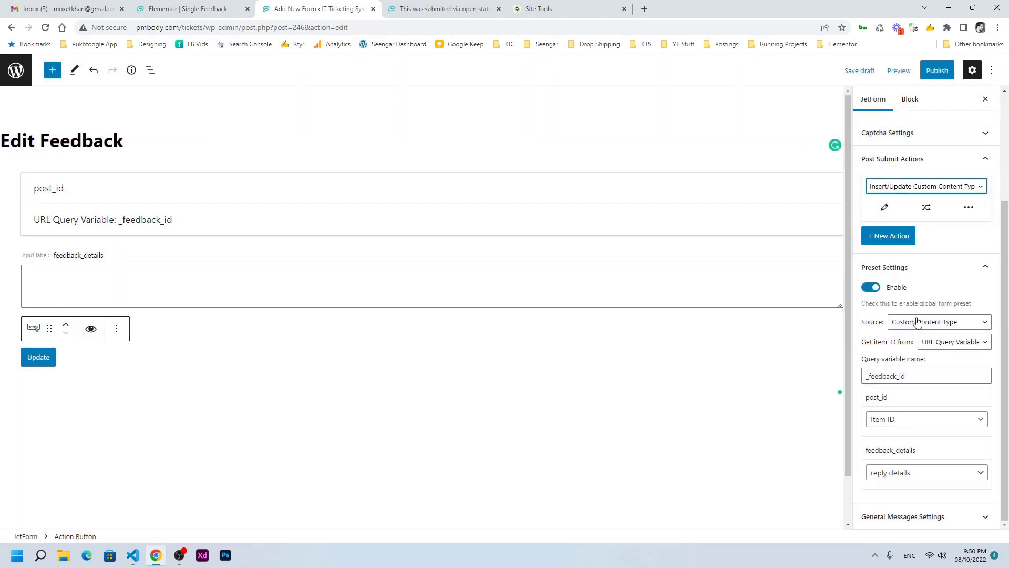
Set the Insert/Update action's content type to Feedback and its item status to Publish
left_click(885, 206)
left_click(429, 226)
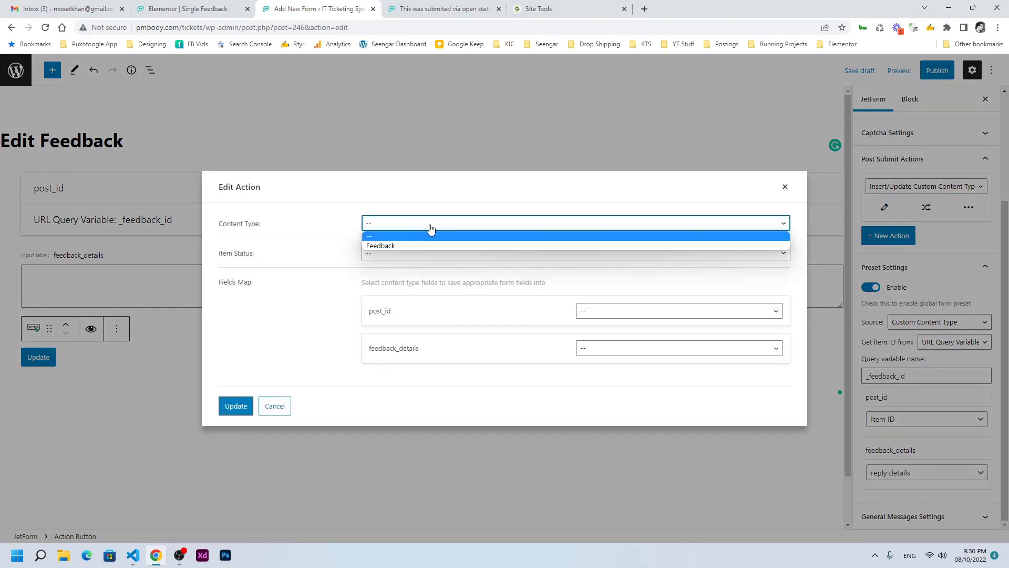
left_click(419, 246)
left_click(398, 213)
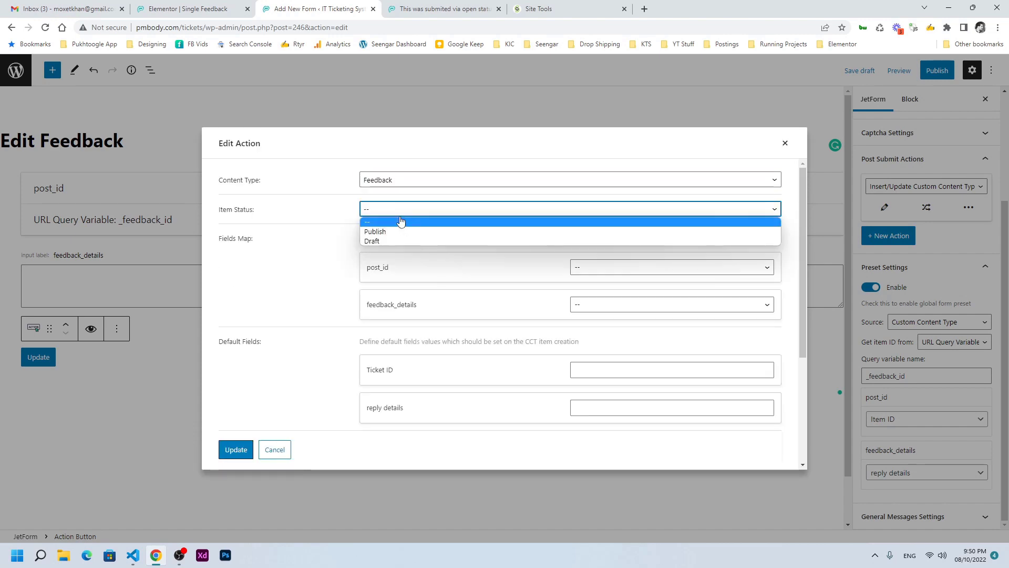
left_click(393, 232)
Map post_id to Item ID (will update the item) and feedback_details to reply details, and save the action
left_click(589, 269)
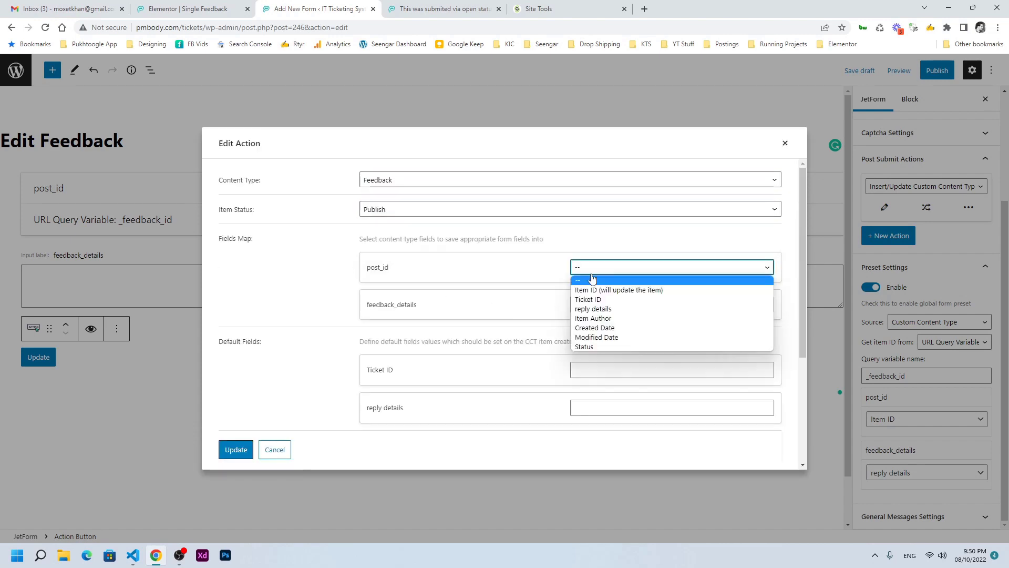
left_click(584, 290)
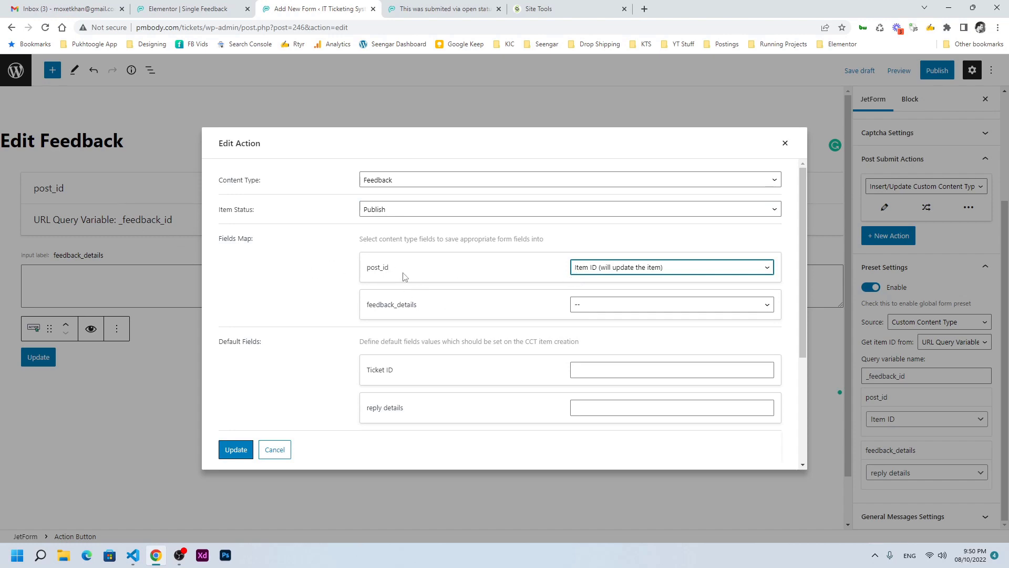
left_click(575, 310)
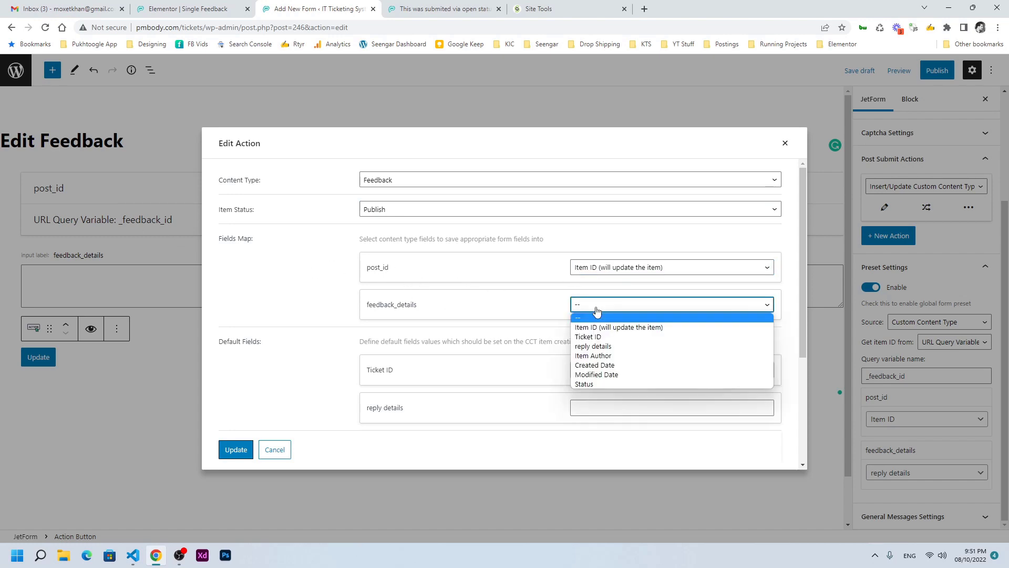
left_click(593, 348)
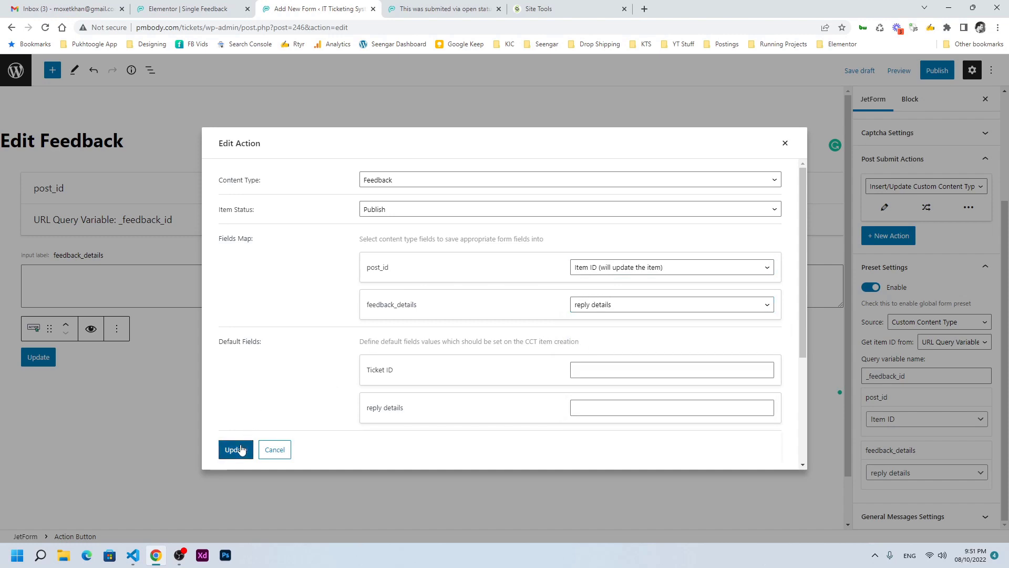
left_click(236, 450)
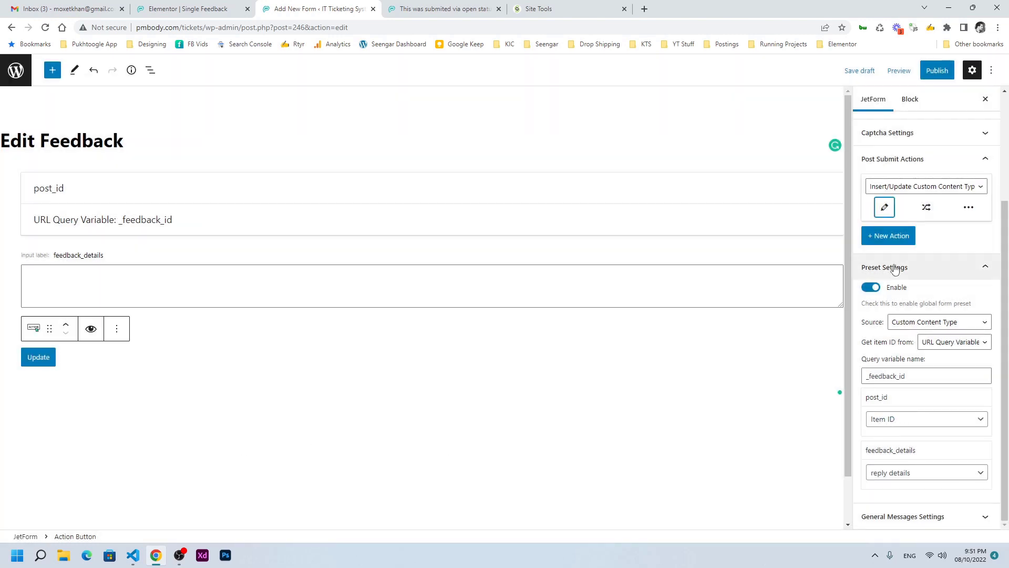
Add a Redirect to Page post-submit action that redirects to the Current Page
left_click(888, 236)
left_click(890, 241)
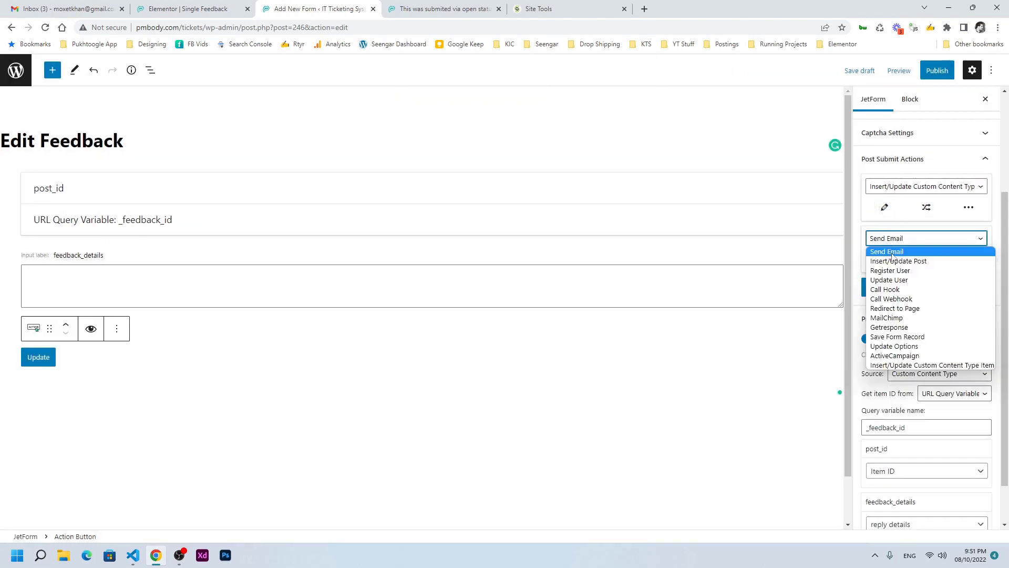
left_click(894, 308)
left_click(884, 259)
left_click(460, 251)
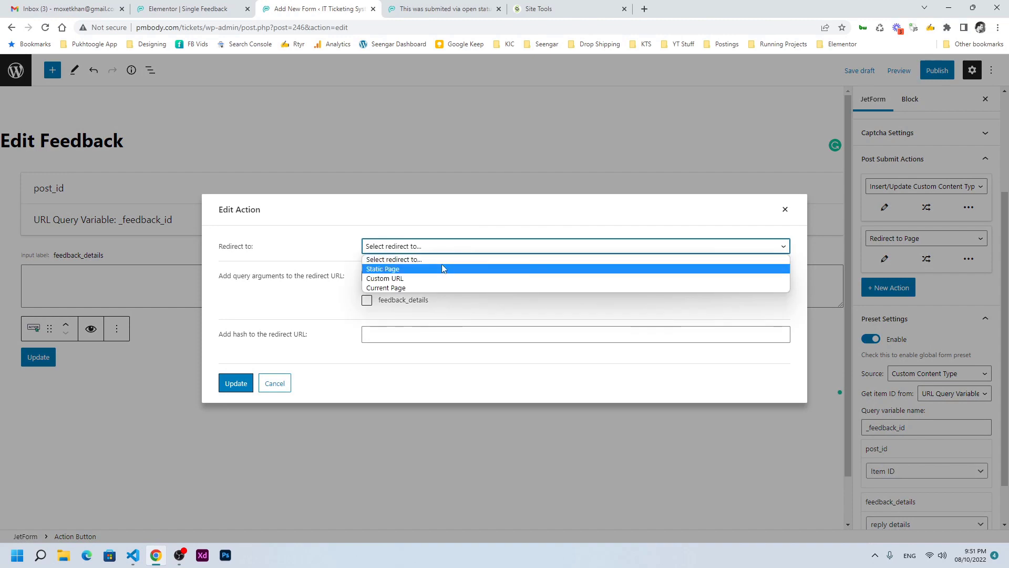
left_click(415, 288)
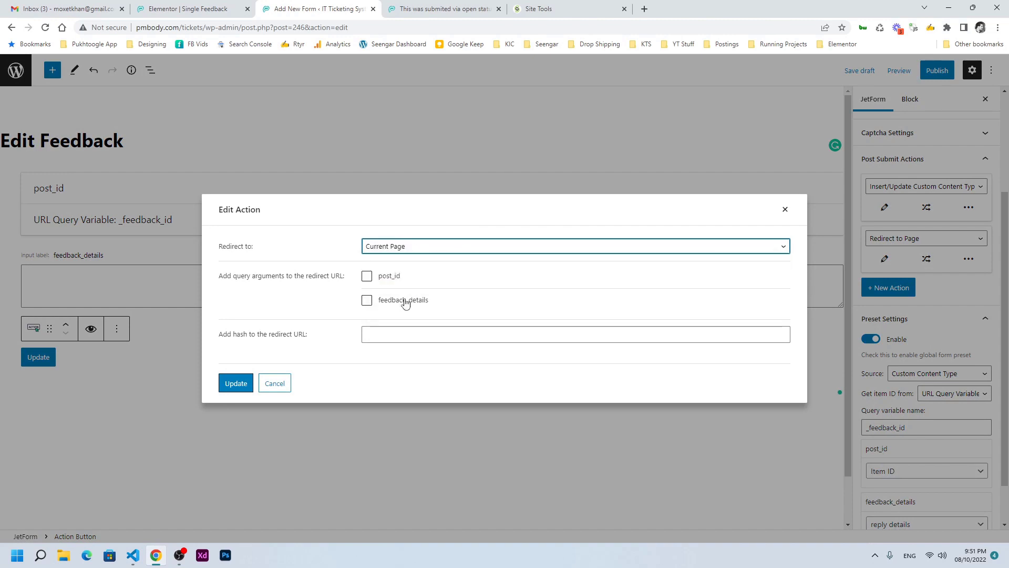
left_click(240, 385)
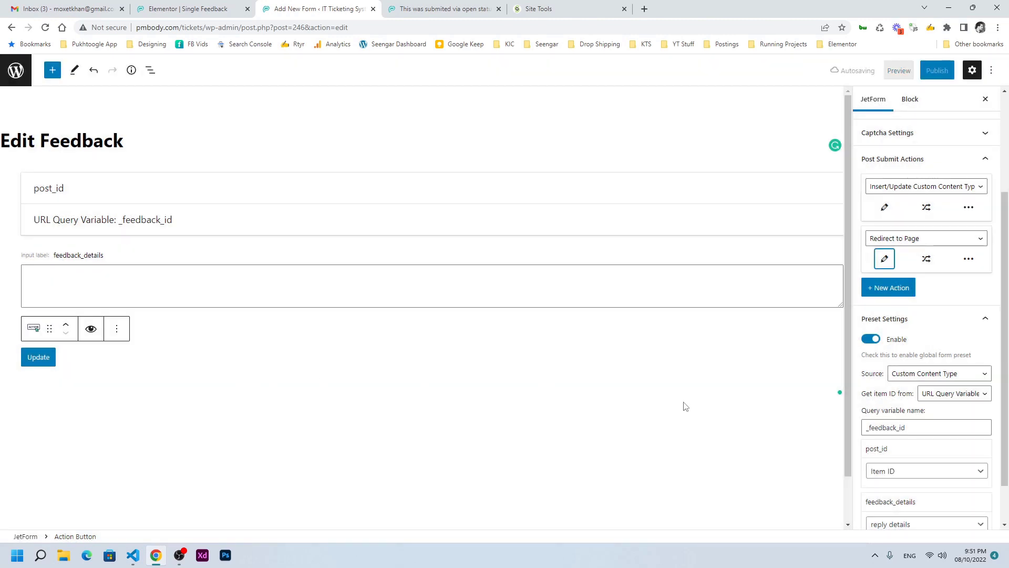
Publish the Edit Feedback form
left_click(928, 71)
left_click(927, 71)
scroll(920, 143, "down", 1)
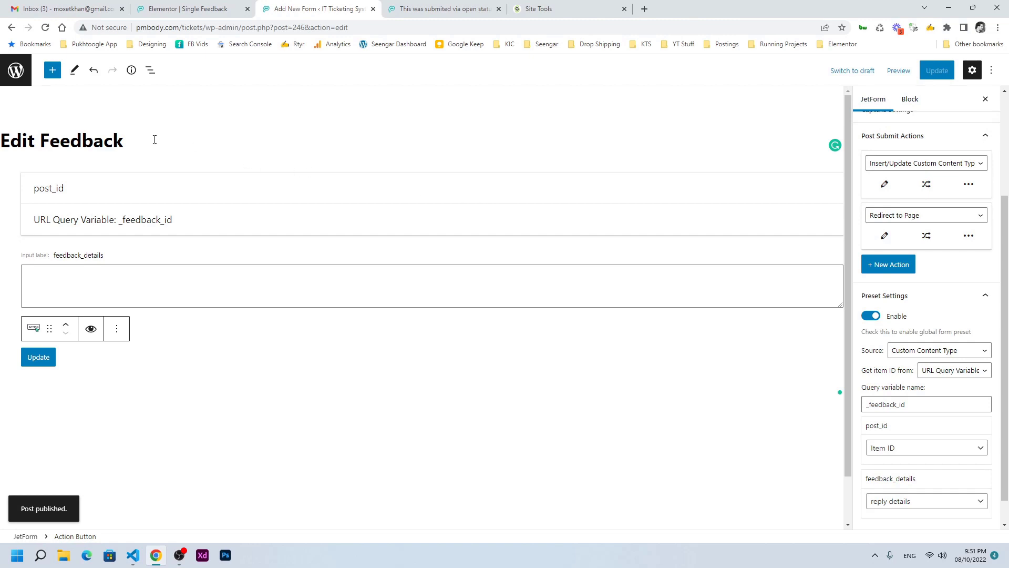
Leave the form editor, glance at the ticket page, and open the saved Elementor templates list
left_click(16, 70)
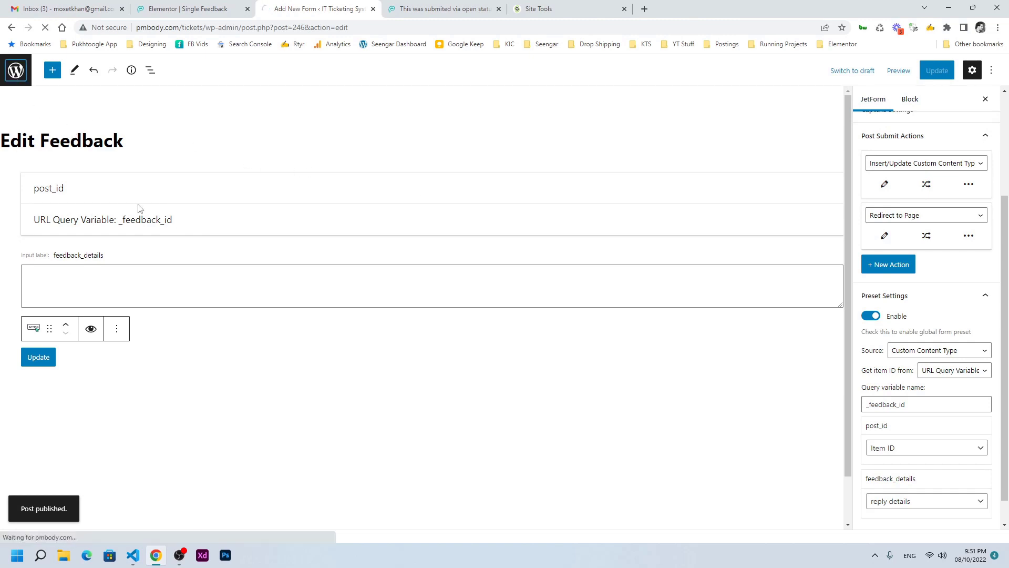
key("ctrl+Tab")
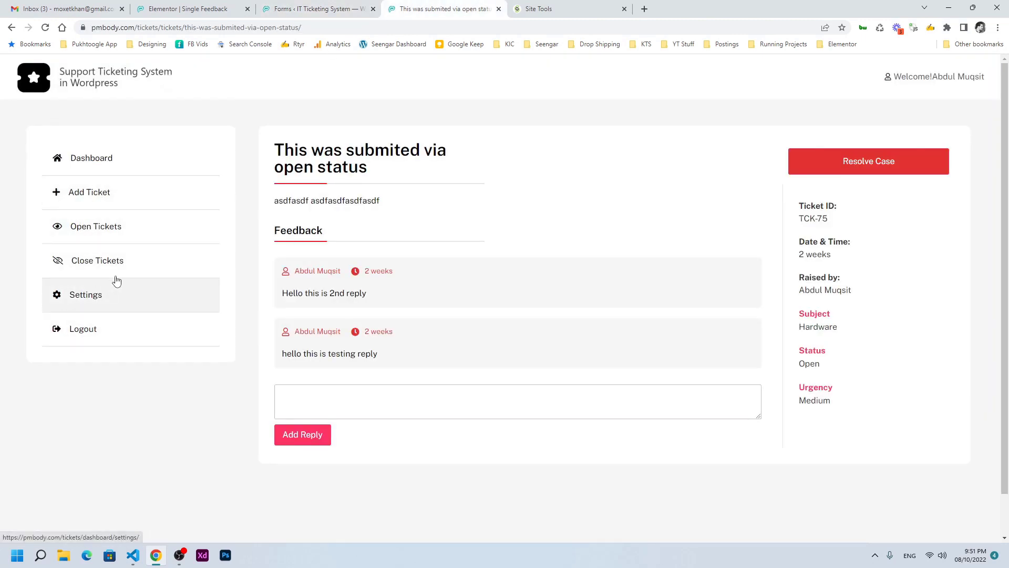
left_click(293, 7)
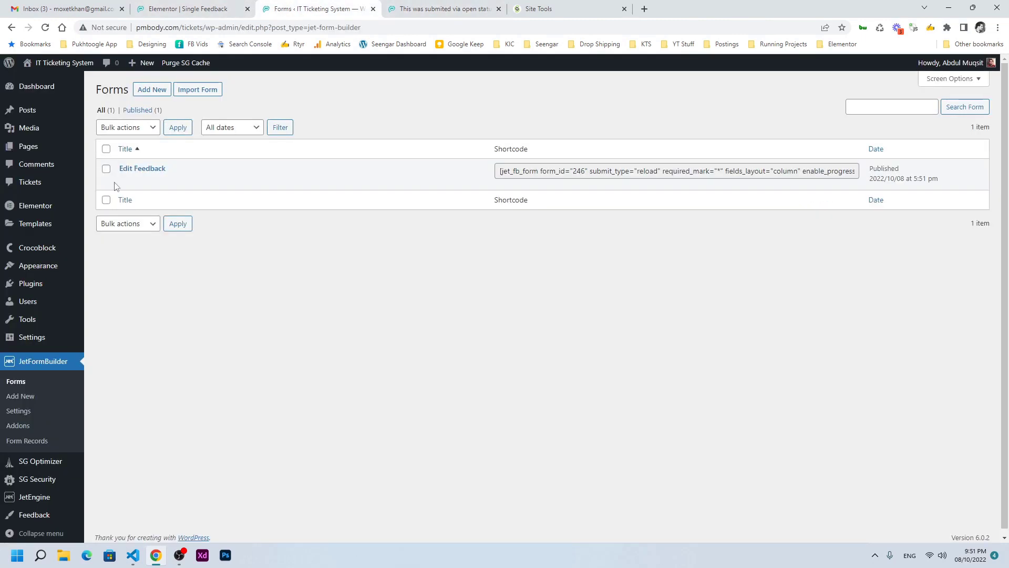
mouse_move(52, 227)
left_click(100, 225)
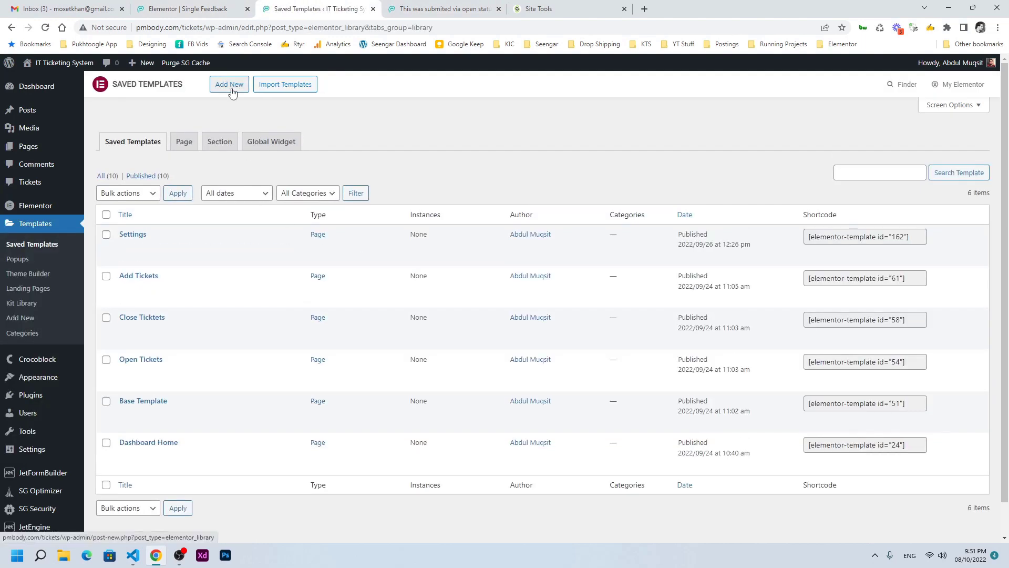
Create a new template of type Page named "Edit Feedback"
left_click(231, 86)
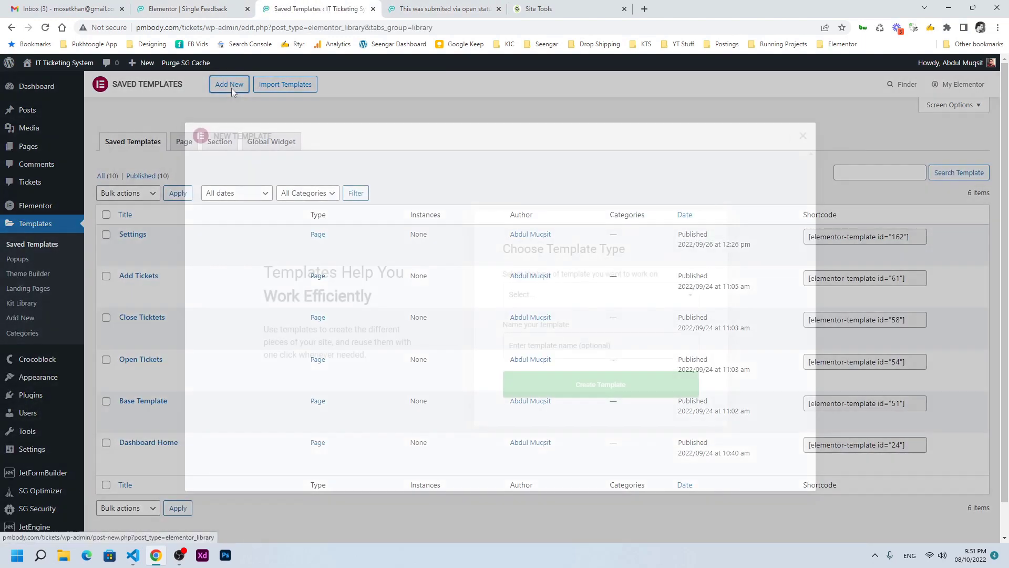
left_click(583, 292)
left_click(550, 324)
left_click(539, 349)
type("Edit Feedbac")
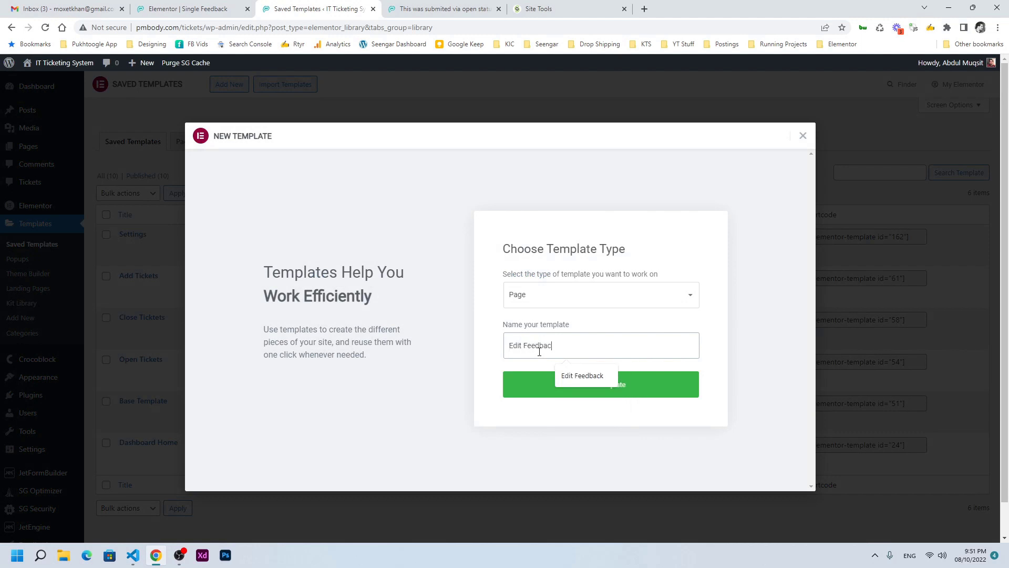
type("k")
left_click(608, 385)
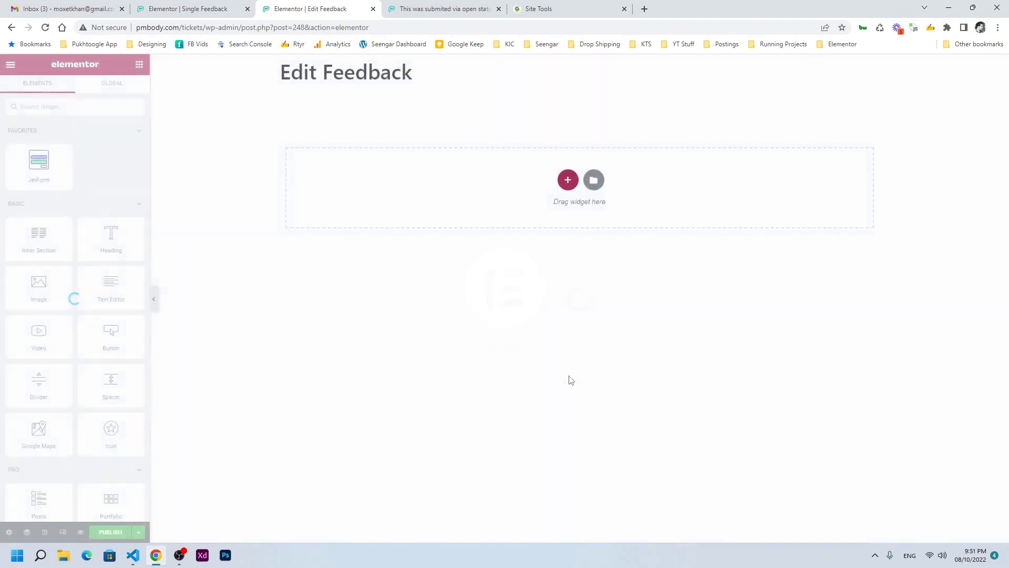
Open the own saved templates in the template library and check the ticket page's layout for reference
left_click(588, 181)
left_click(548, 103)
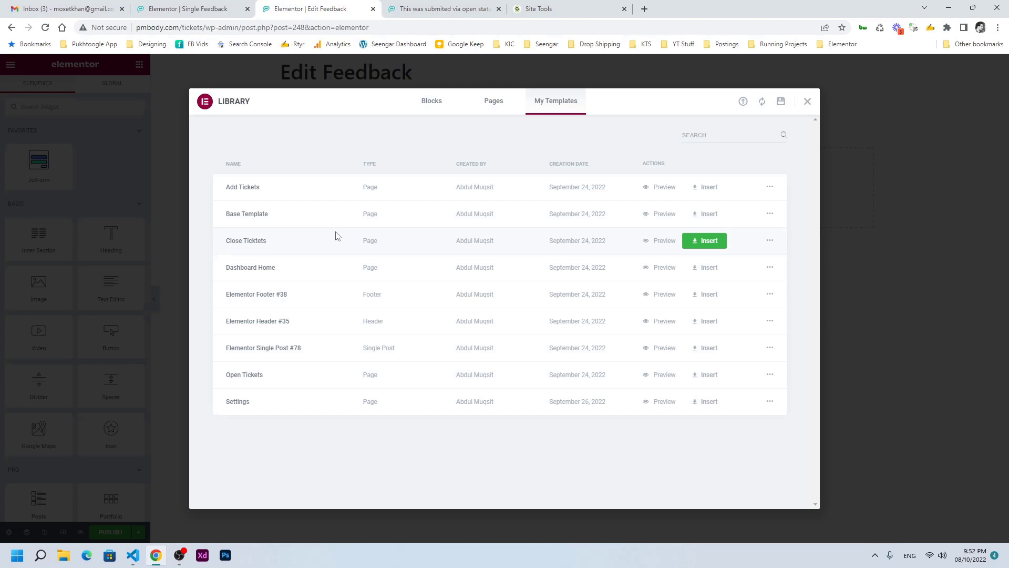
key("ctrl+Tab")
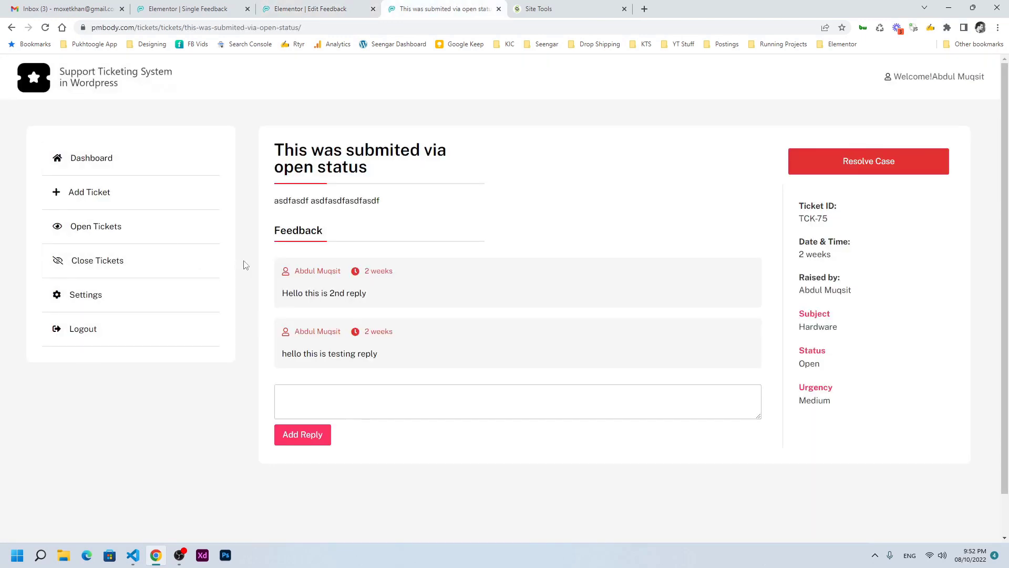
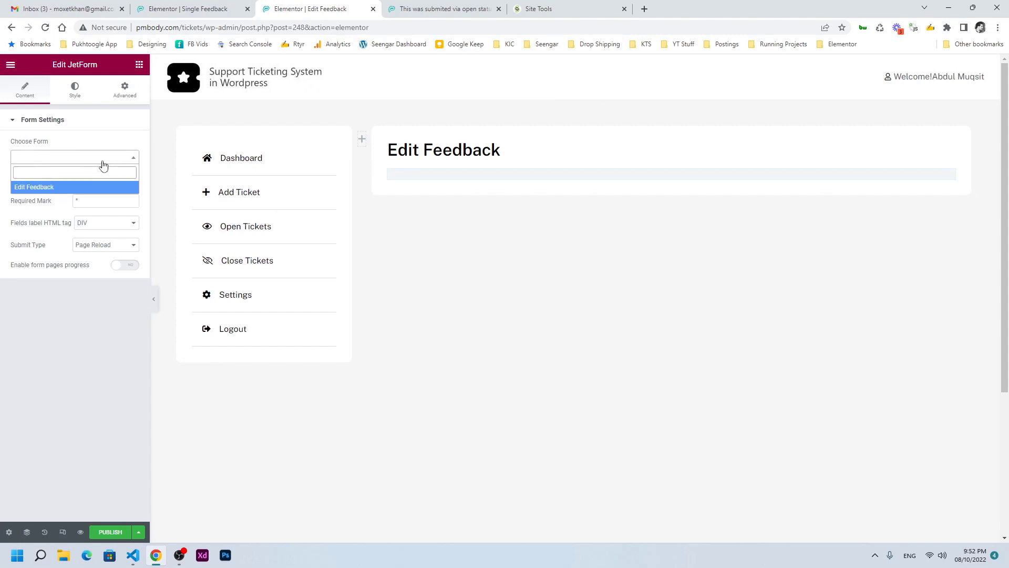
Choose Edit Feedback as the form shown in the JetForm widget under the page heading
left_click(78, 189)
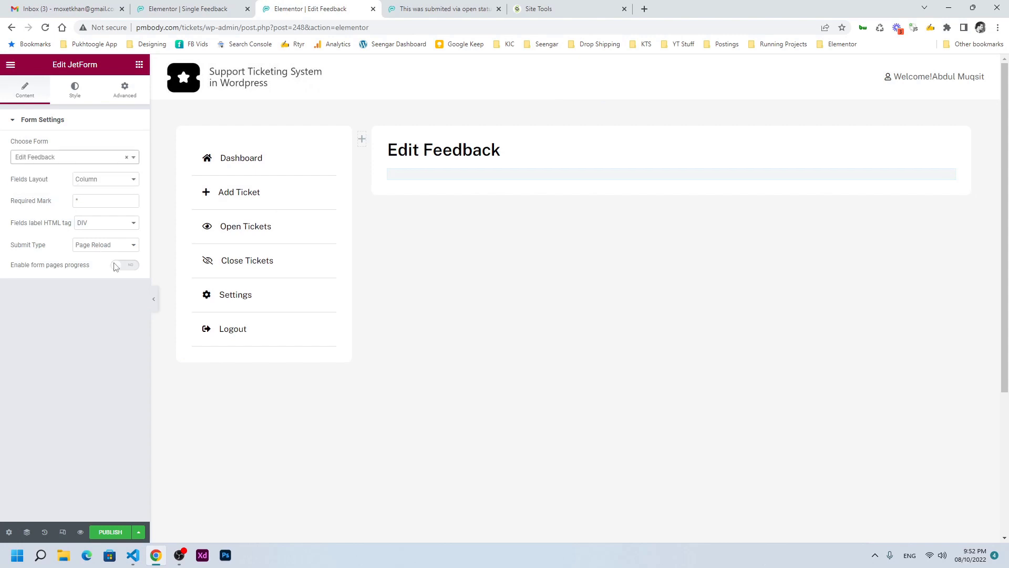
Set the JetForm widget's submit type to AJAX and publish the Edit Feedback template
left_click(100, 246)
left_click(84, 273)
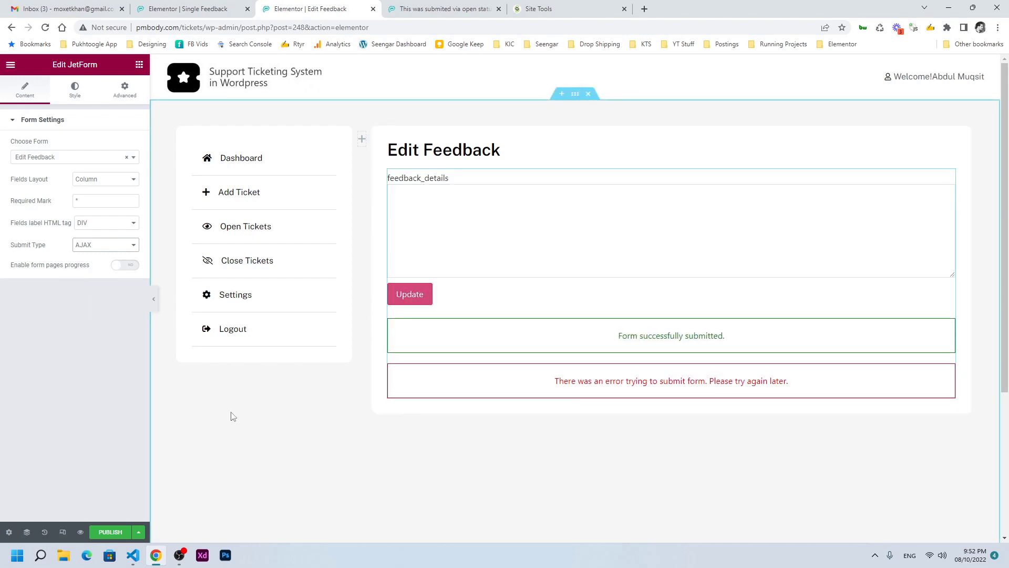
left_click(111, 531)
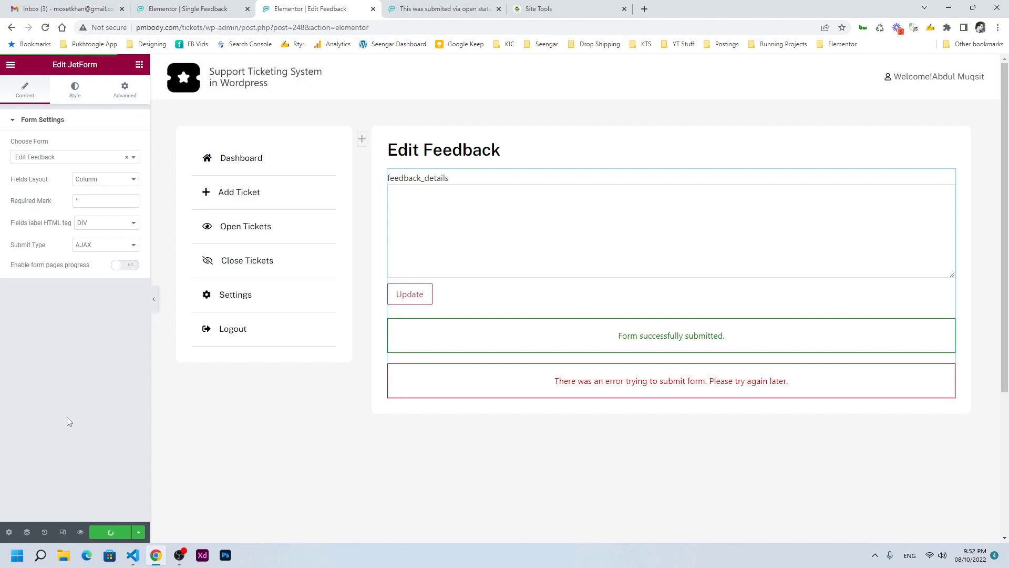
Exit the template editor and open the account page settings in JetEngine's Profile Builder
left_click(10, 64)
left_click(45, 270)
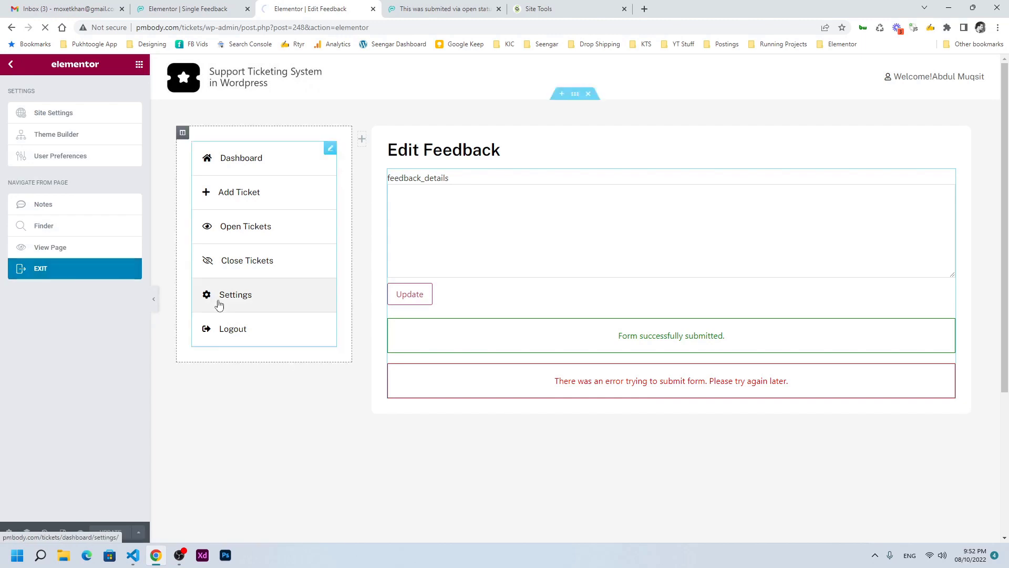
scroll(53, 446, "down", 1)
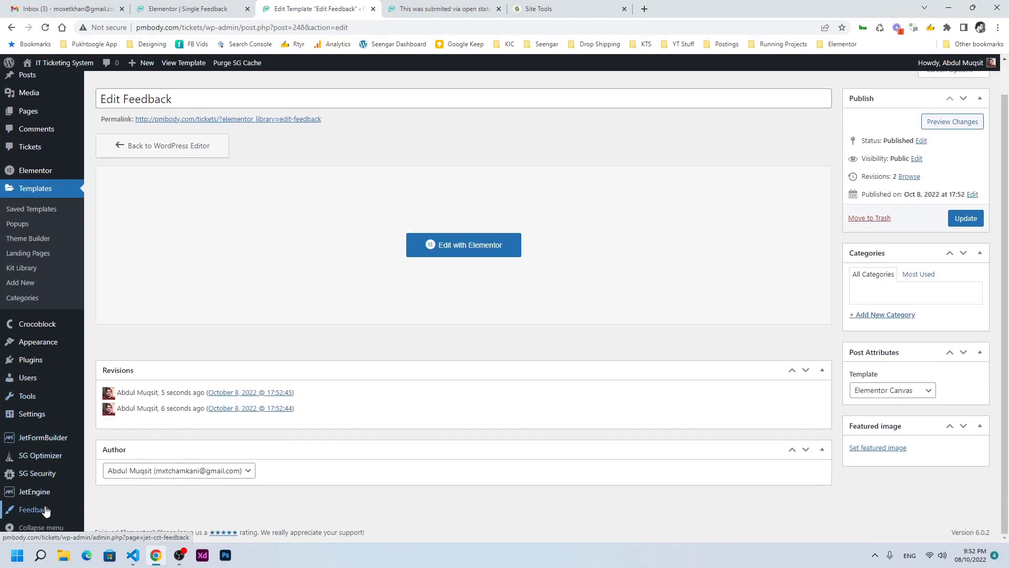
mouse_move(46, 495)
left_click(116, 474)
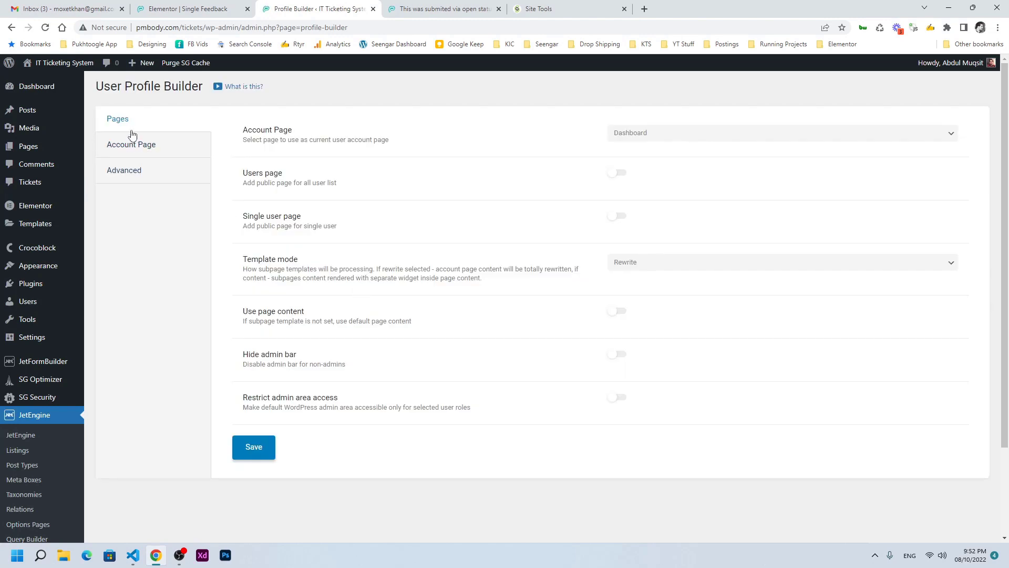
left_click(127, 144)
Add a new account subpage titled "Modify Feedback" with the slug modify-feedback
scroll(462, 288, "down", 2)
left_click(325, 386)
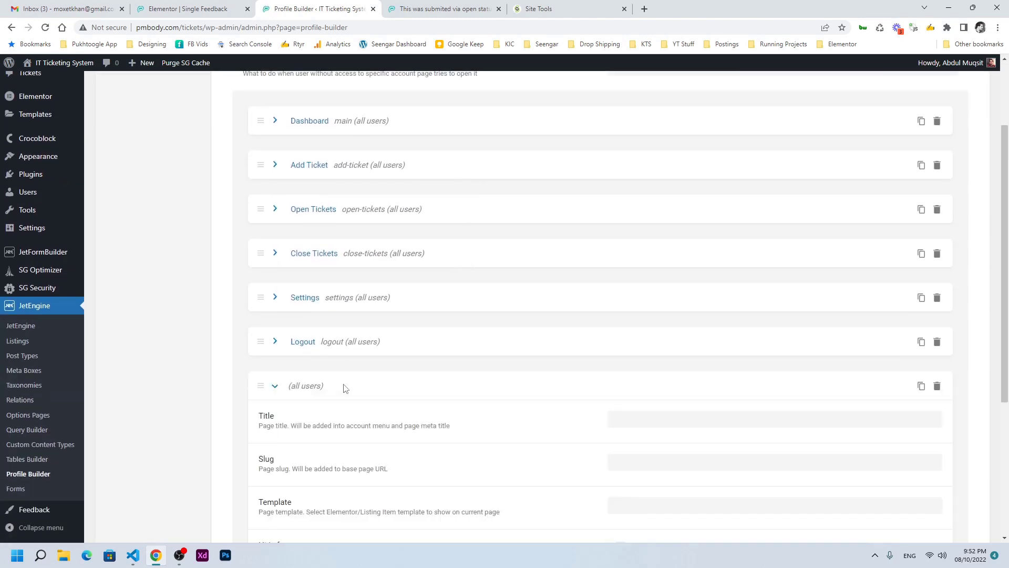
left_click(655, 418)
type("Mod")
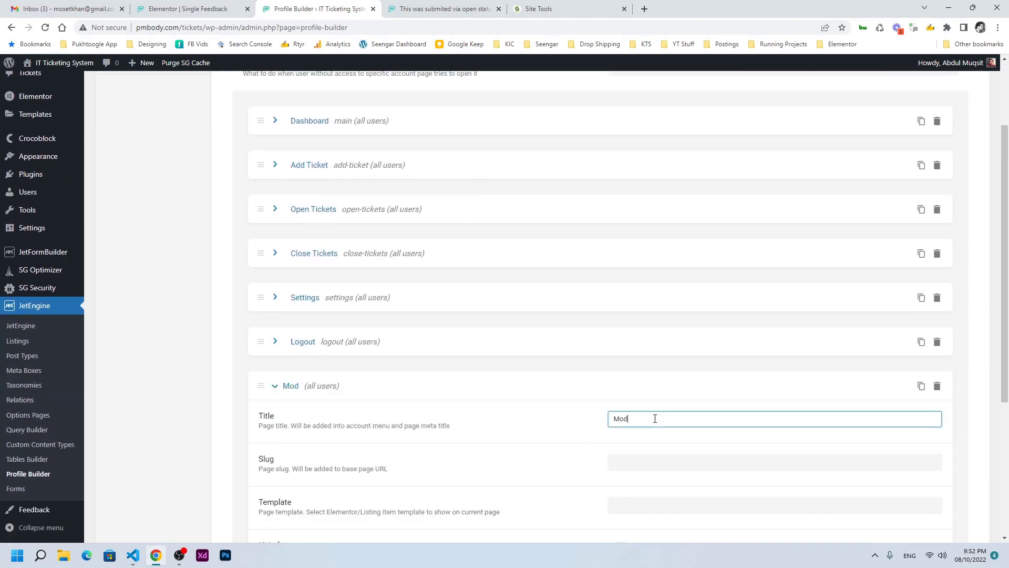
type("ify Feedback")
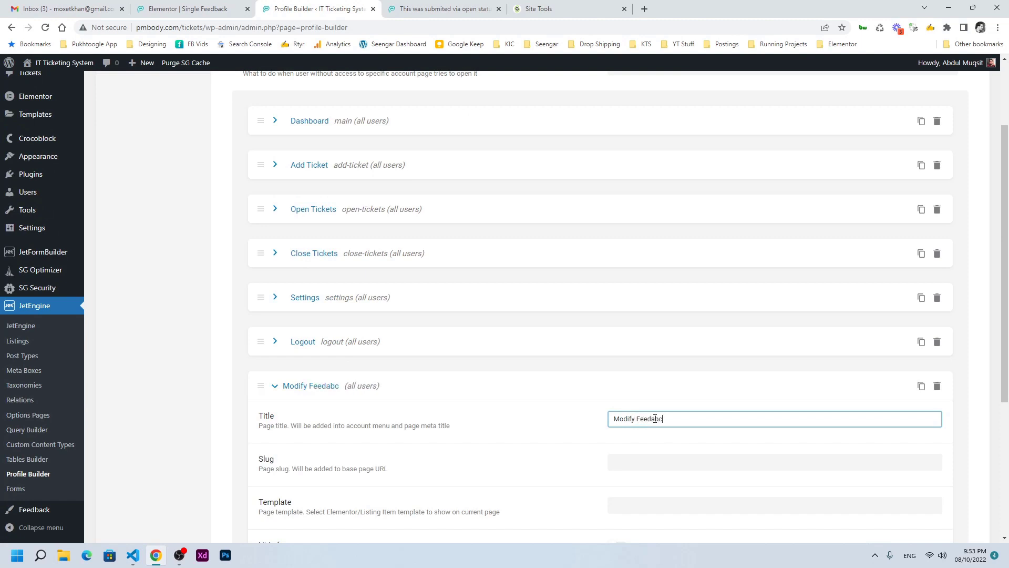
key("BackSpace")
key("BackSpace")
key("BackSpace")
type("back")
key("Tab")
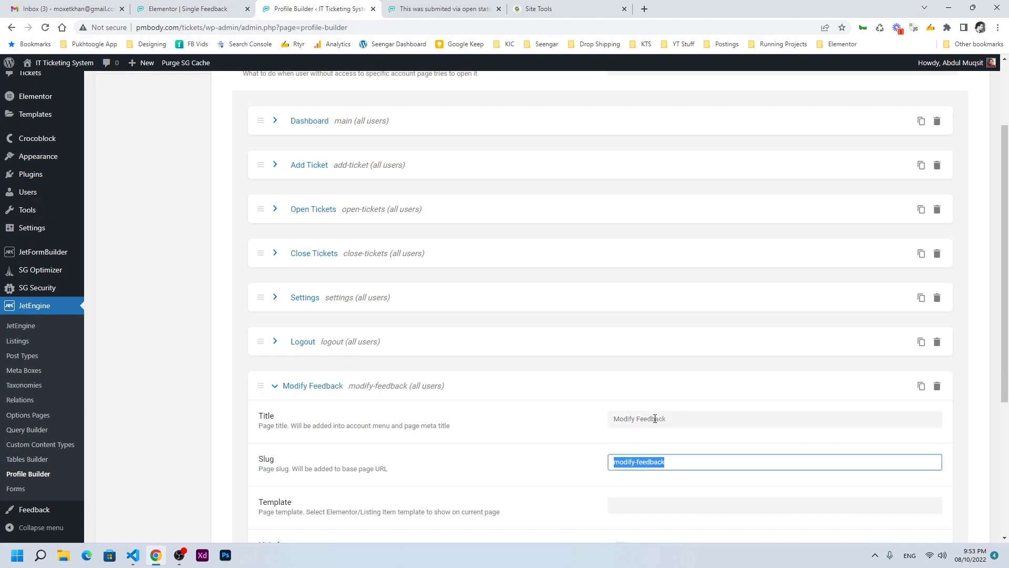
Assign the Edit Feedback template to the Modify Feedback subpage and hide the subpage from the profile menu
scroll(644, 415, "down", 4)
left_click(619, 295)
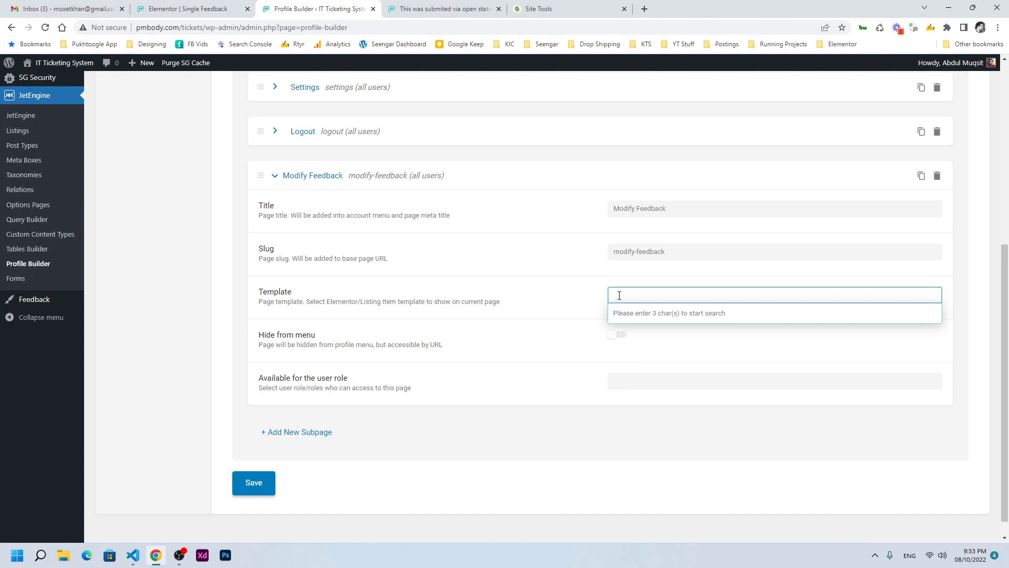
type("edit")
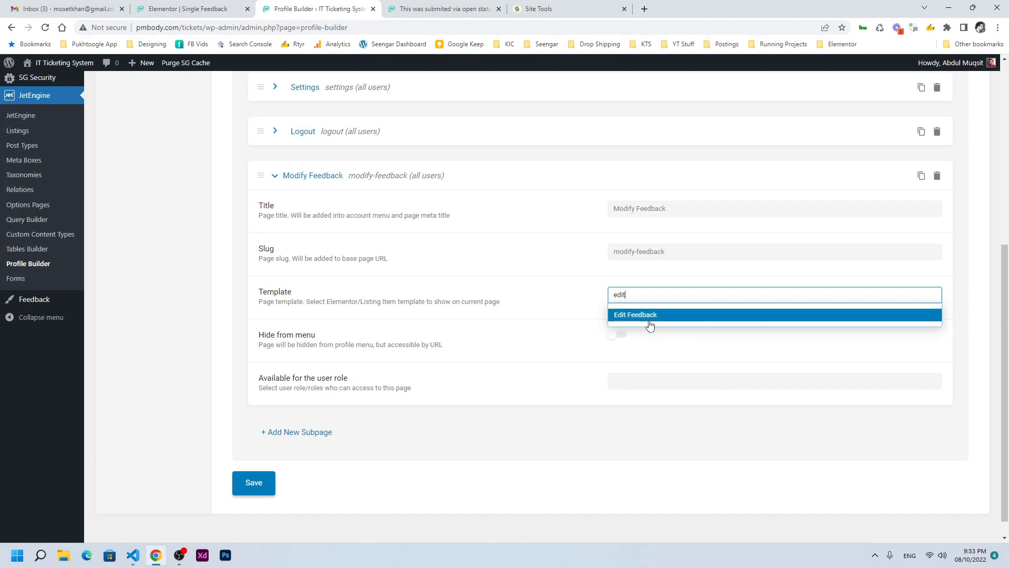
left_click(650, 321)
left_click_drag(258, 359, 331, 362)
left_click(416, 377)
left_click(624, 359)
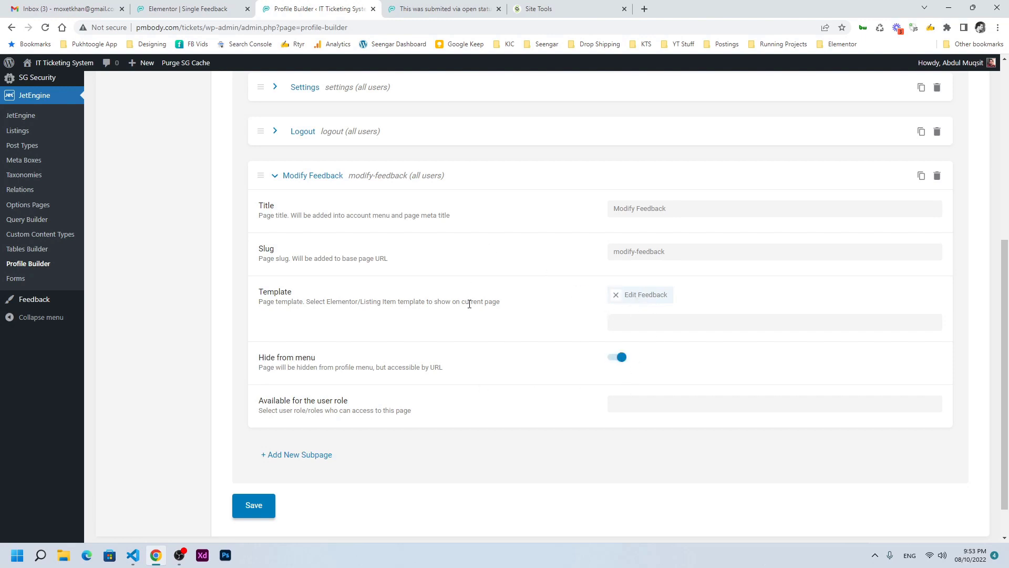
Make the Modify Feedback subpage available to the Administrator and Subscriber roles and save the profile settings
scroll(469, 304, "down", 1)
left_click(635, 360)
left_click(654, 379)
left_click(663, 389)
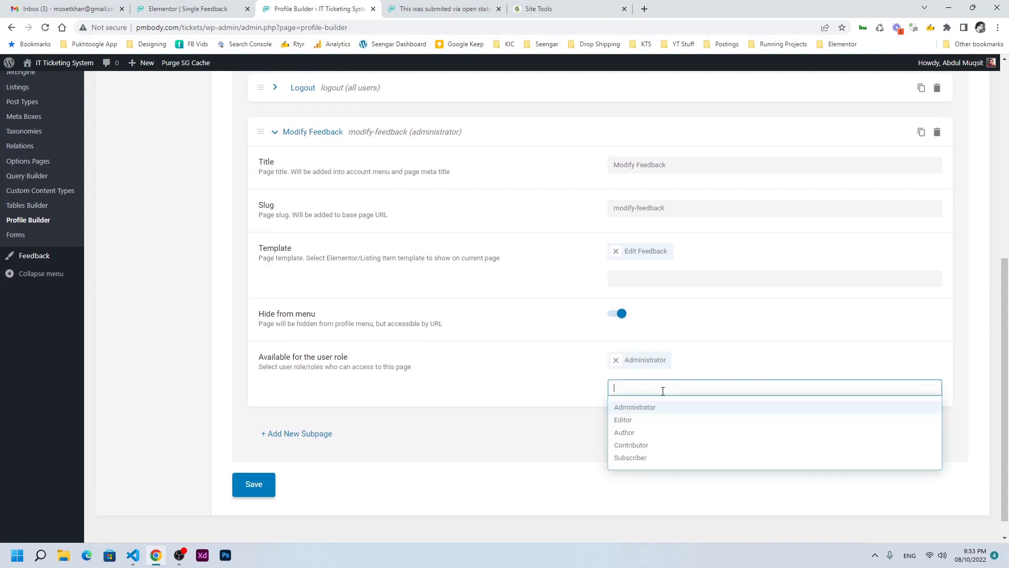
left_click(629, 457)
left_click(263, 485)
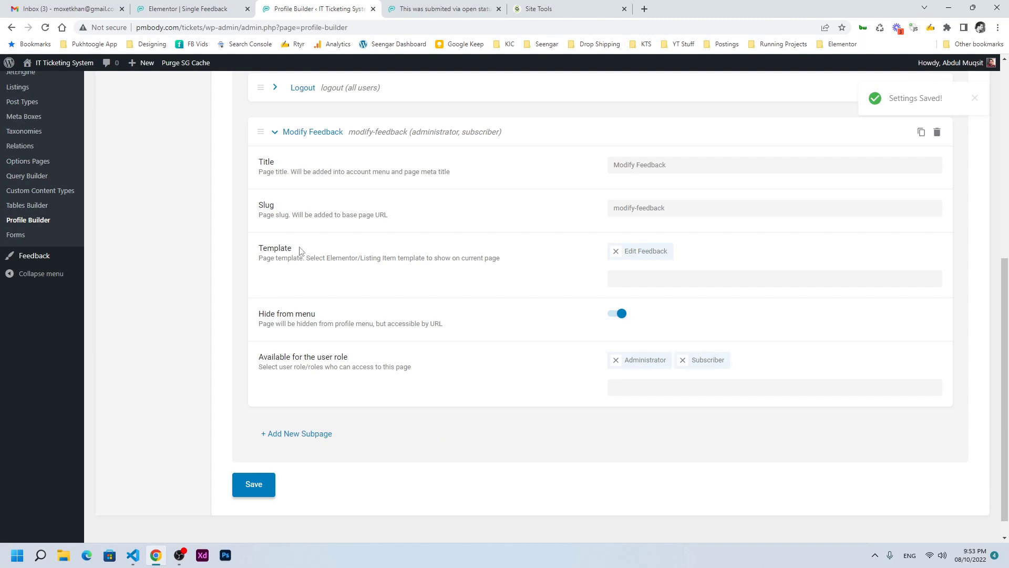
Update the Single Feedback template and look over the existing replies on the ticket page
left_click(188, 9)
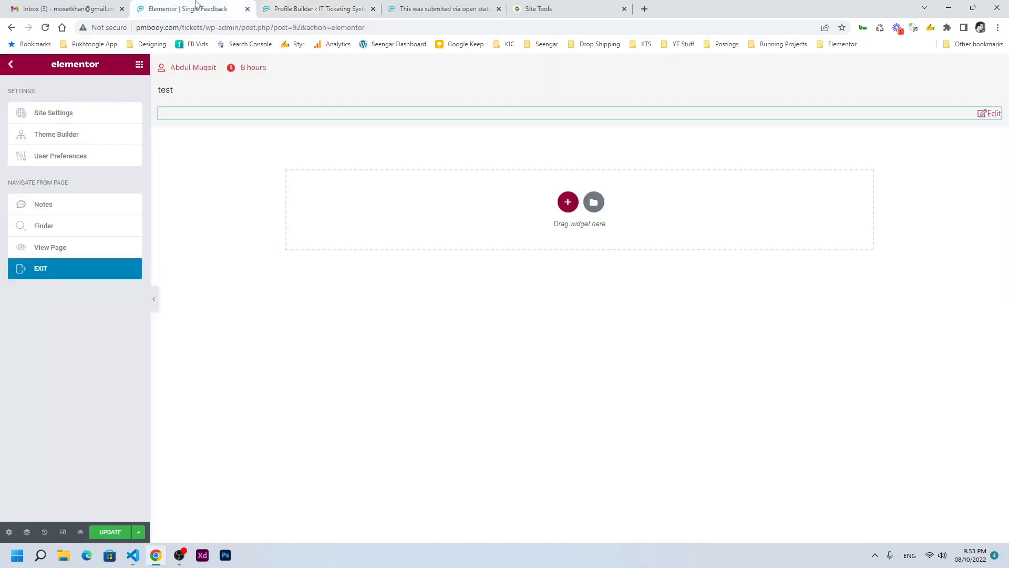
left_click(93, 528)
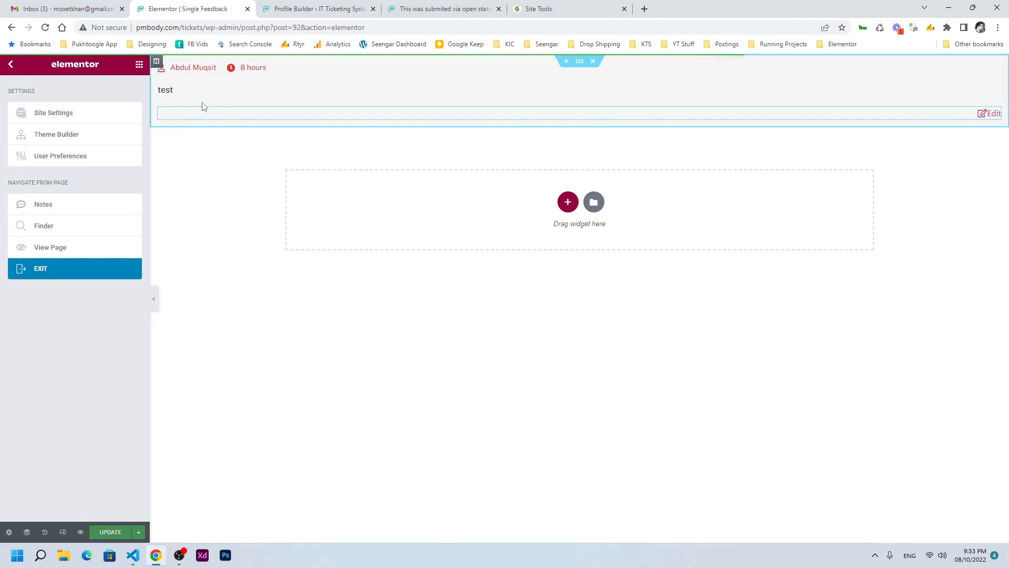
left_click(446, 9)
left_click_drag(412, 354, 285, 334)
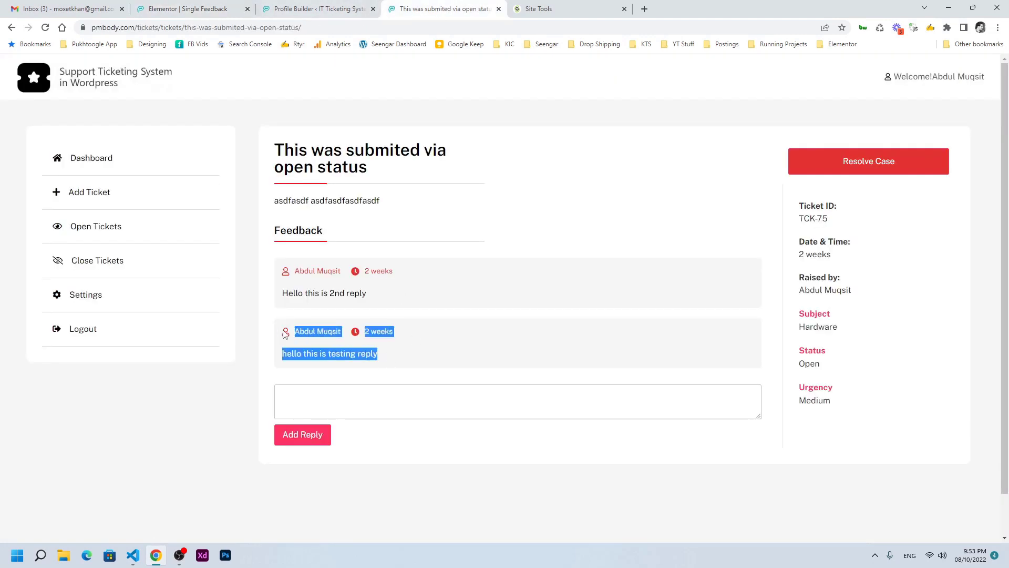
left_click(455, 362)
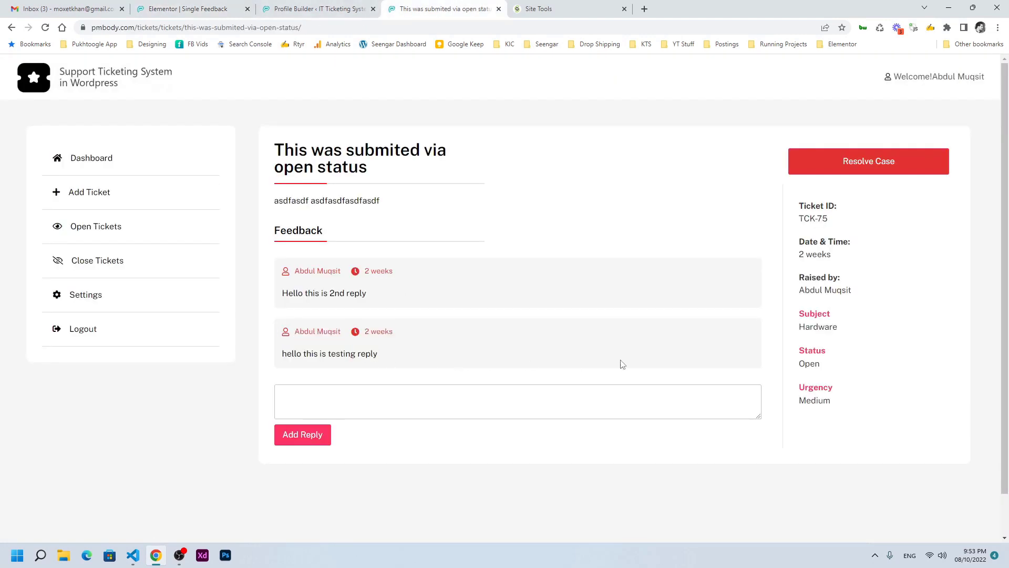
Reload the Single Feedback editor and set the Edit link's source to Profile Page with Modify Feedback as the page
left_click(222, 9)
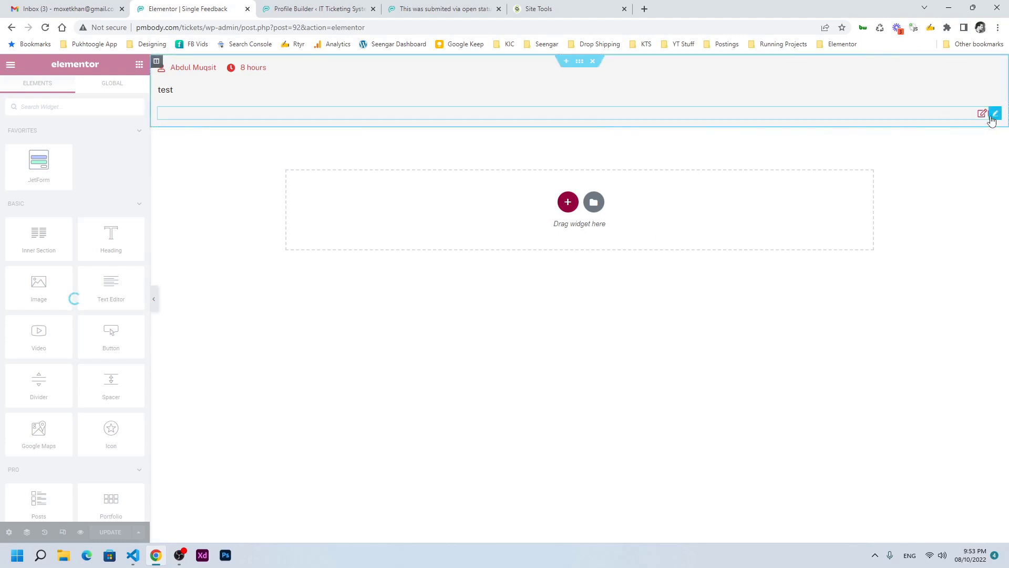
left_click(46, 28)
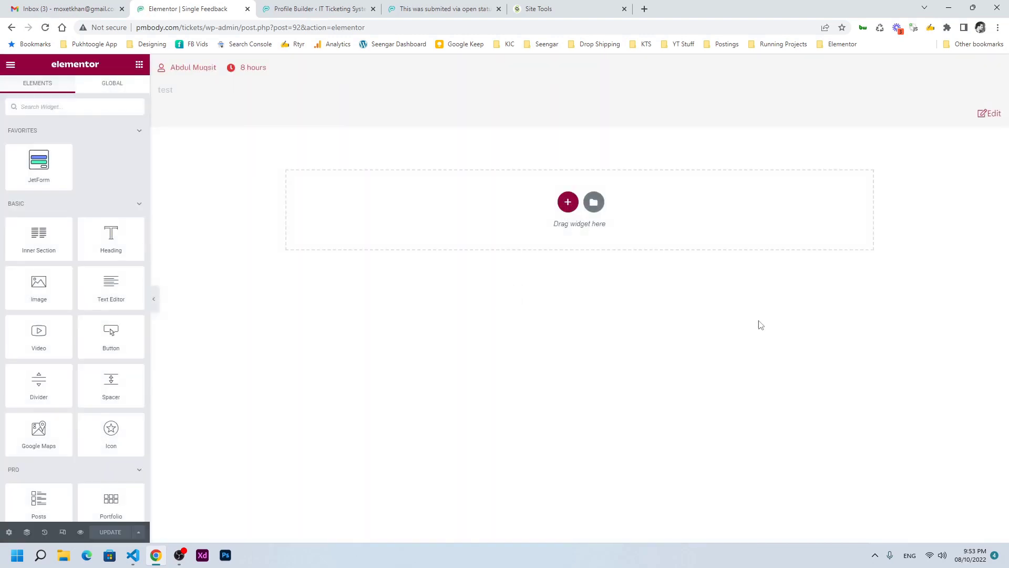
left_click(990, 113)
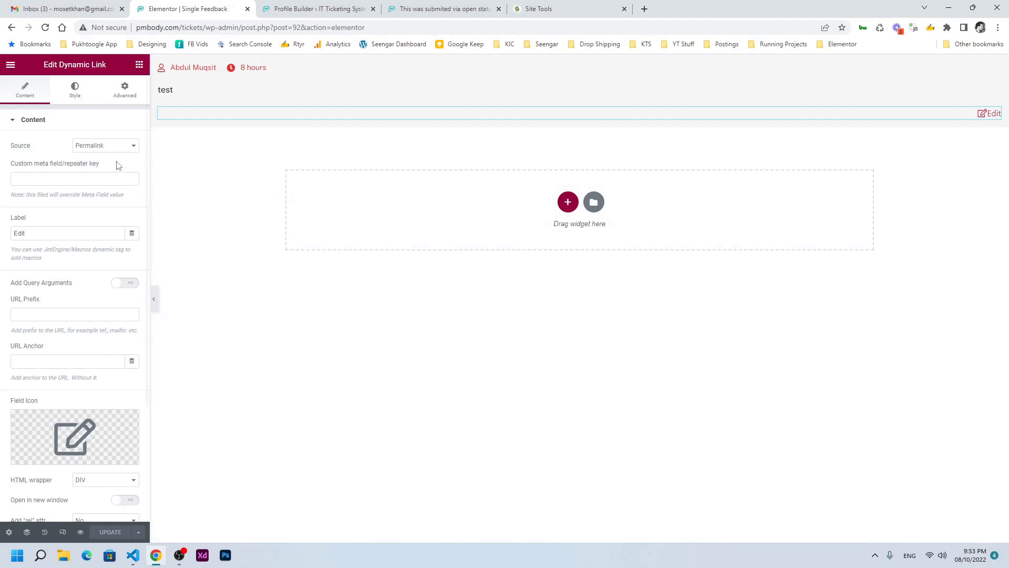
left_click(104, 147)
left_click(110, 193)
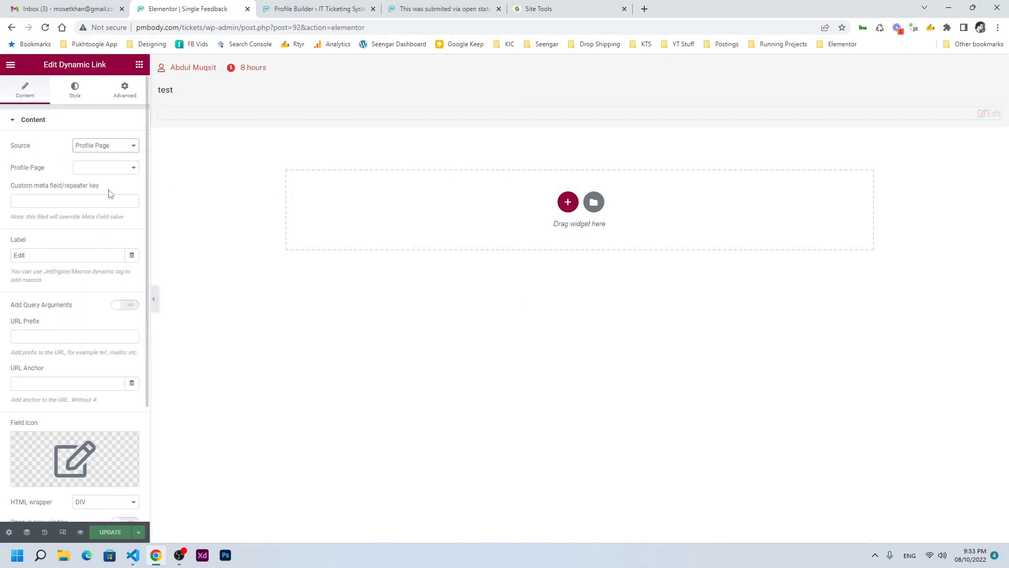
left_click(98, 168)
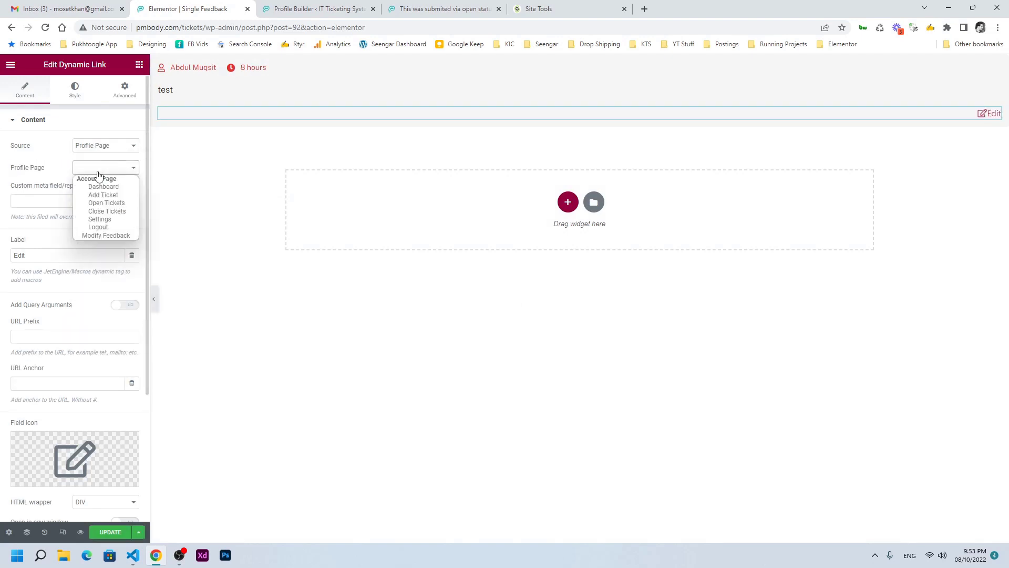
left_click(108, 235)
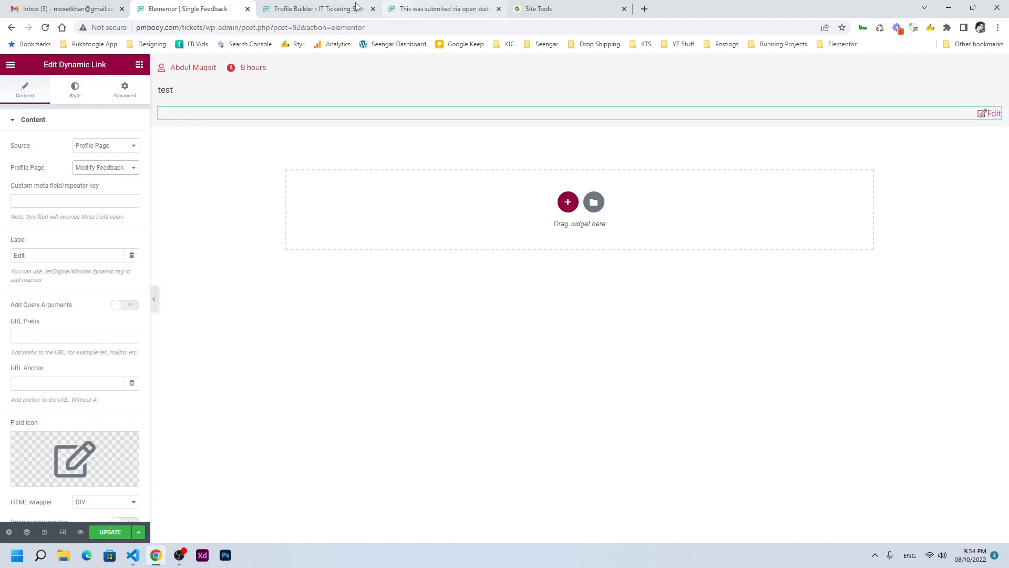
Enable query arguments on the Edit link, set them to _feedback_id=%current_id%, and save the template
left_click(420, 5)
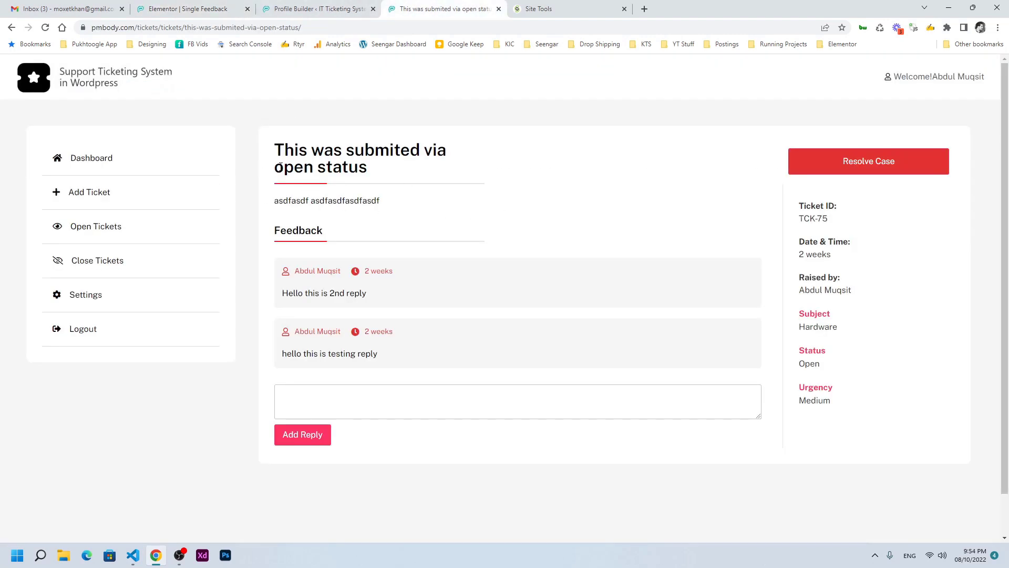
left_click(187, 8)
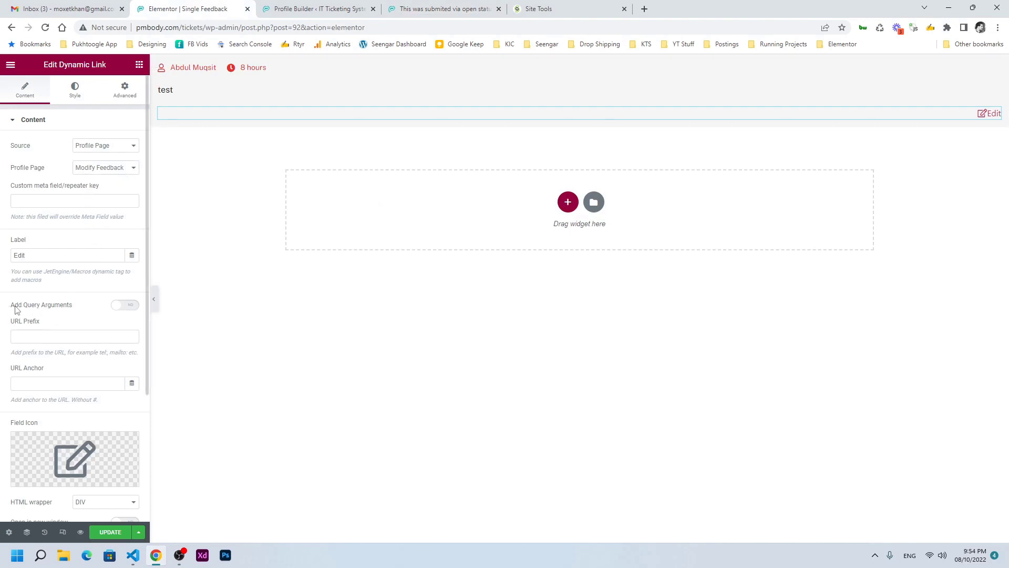
left_click_drag(11, 307, 67, 307)
left_click(125, 310)
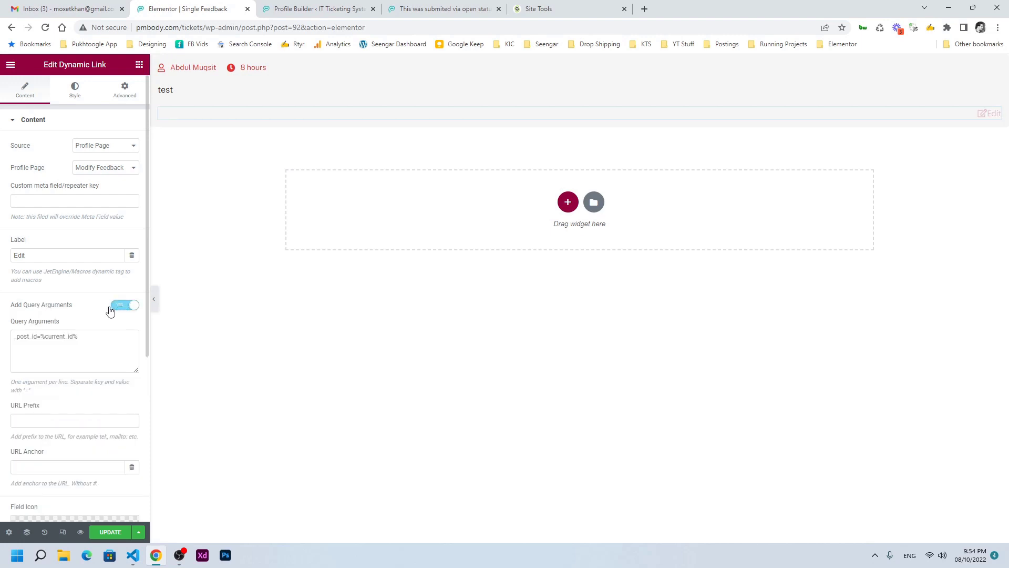
left_click_drag(44, 337, 17, 337)
left_click(42, 353)
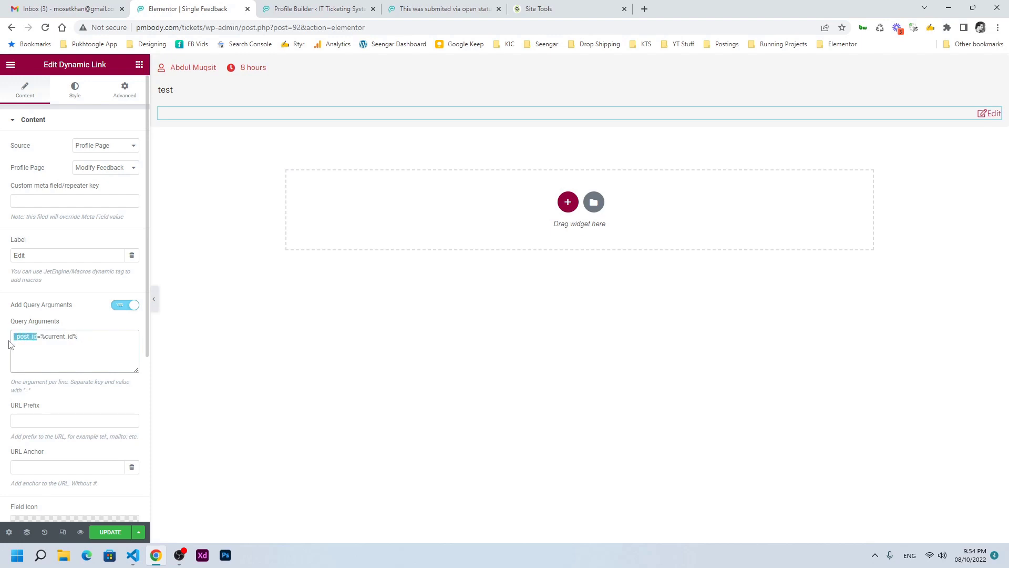
left_click(20, 348)
left_click_drag(16, 338, 34, 338)
type("feedbac")
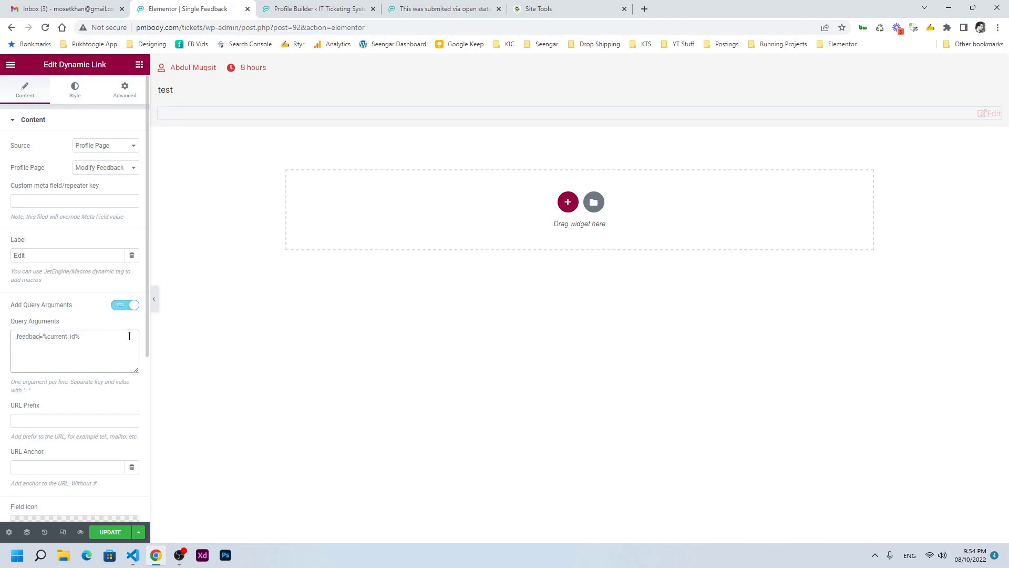
type("k_id")
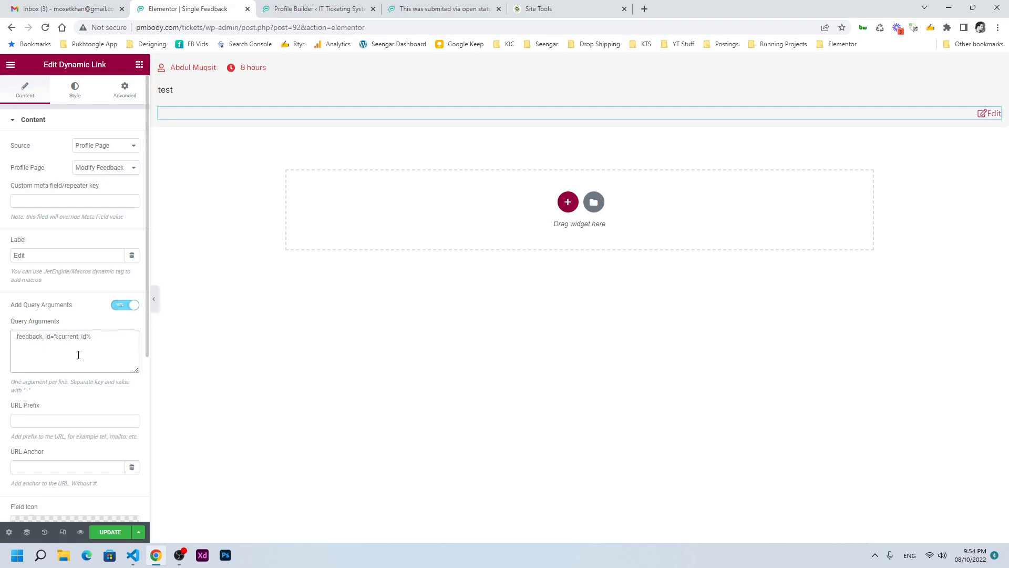
key("ctrl+s")
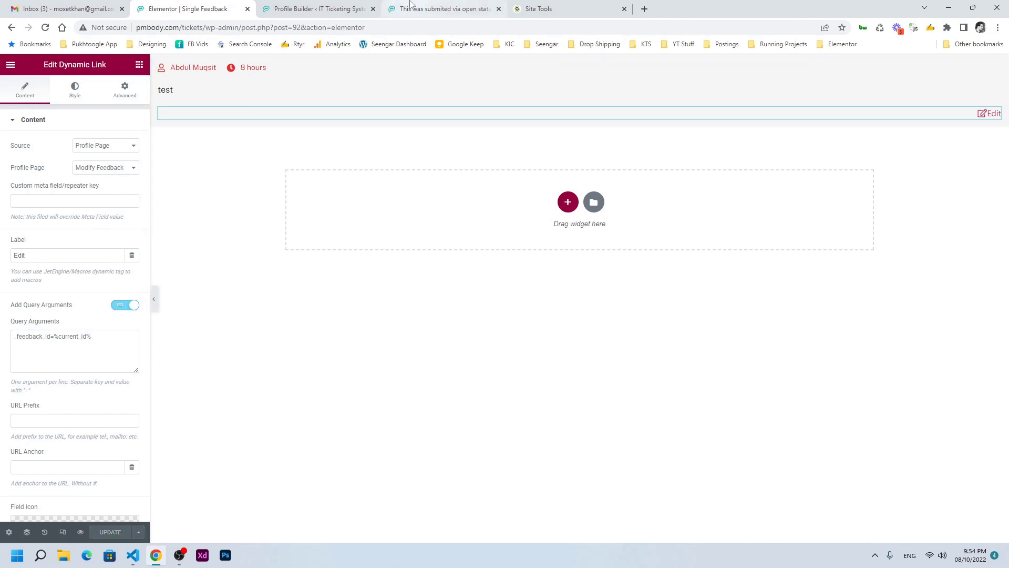
Reload the front-end ticket page to check the Edit links on its feedback replies
left_click(442, 9)
left_click(380, 31)
key("Return")
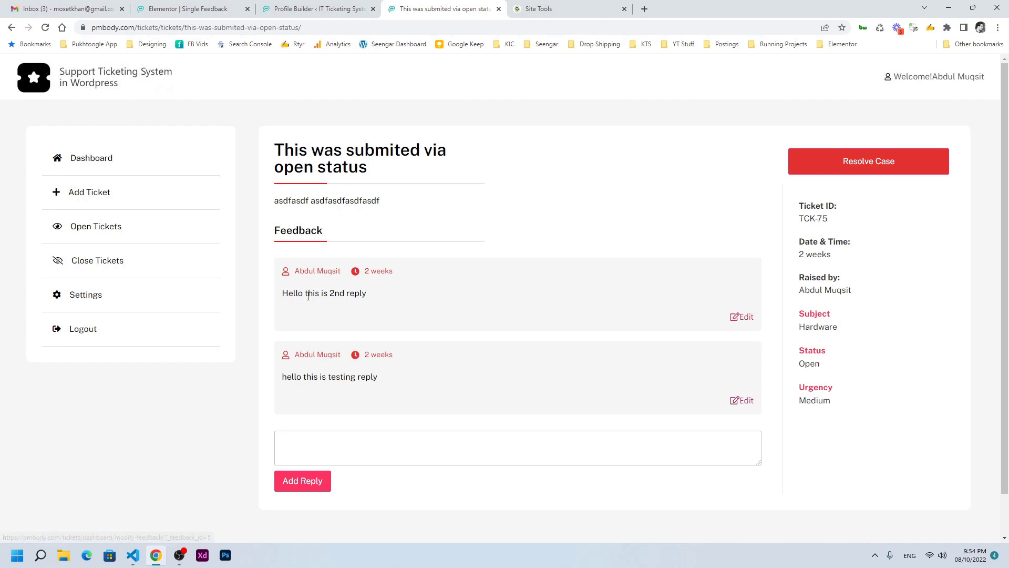
Open the reply "Hello this is 2nd reply" for editing, append ", this is addtiional text" and submit the update
left_click(742, 317)
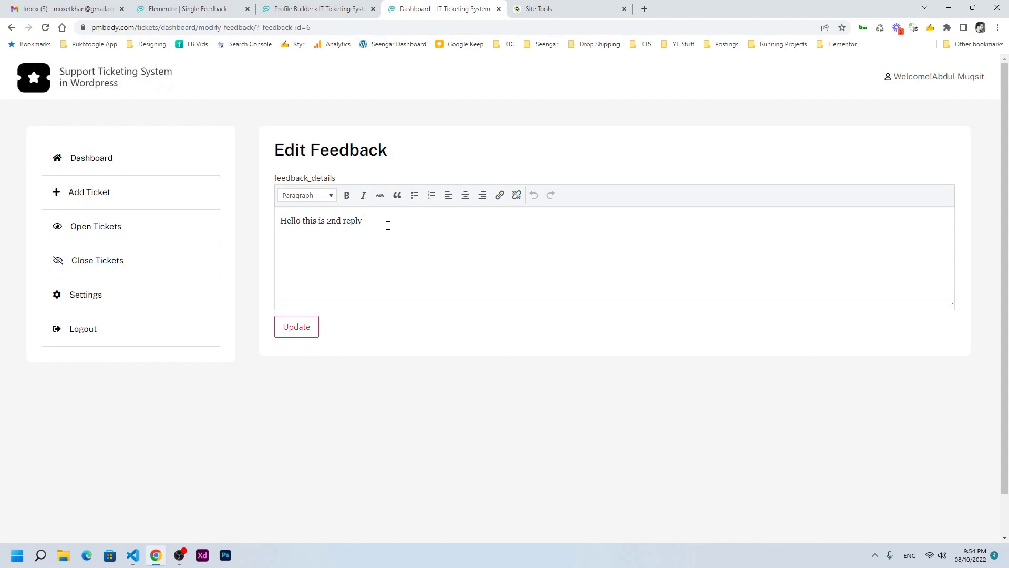
type("this is addtiional text")
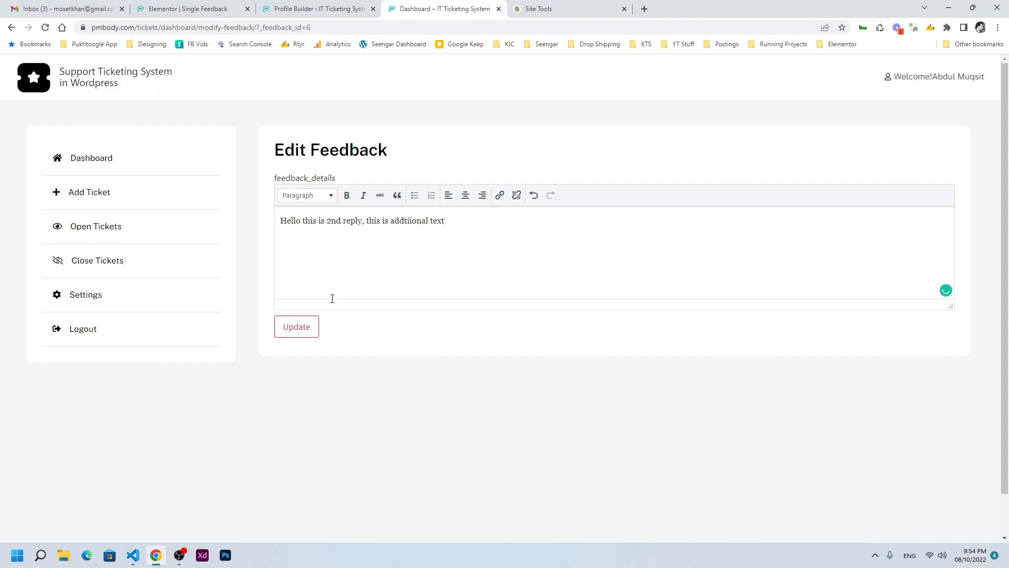
left_click(311, 329)
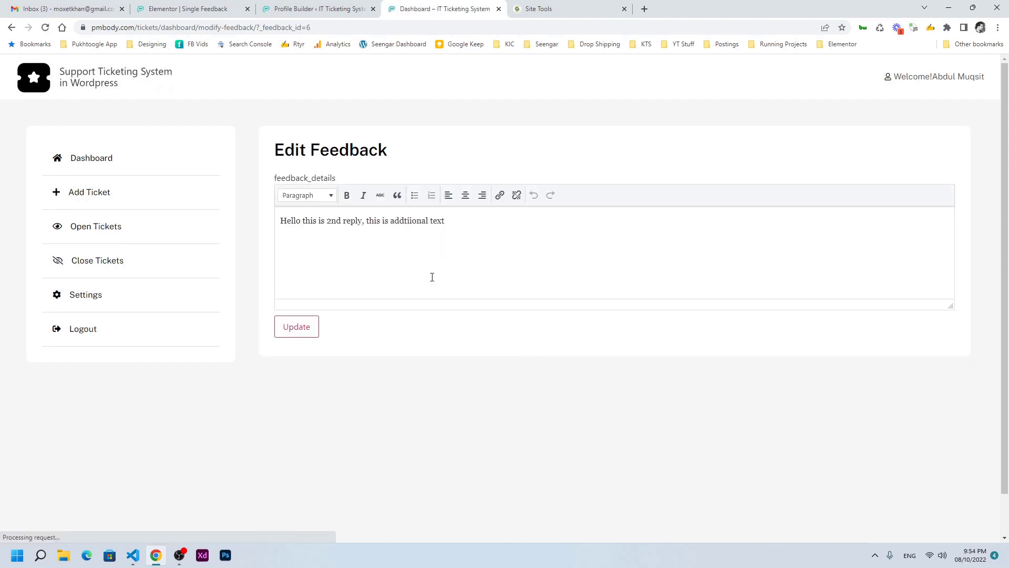
Open the ticket "This was submited via open status" from the open tickets and check the added text in its second reply
left_click_drag(366, 221, 452, 224)
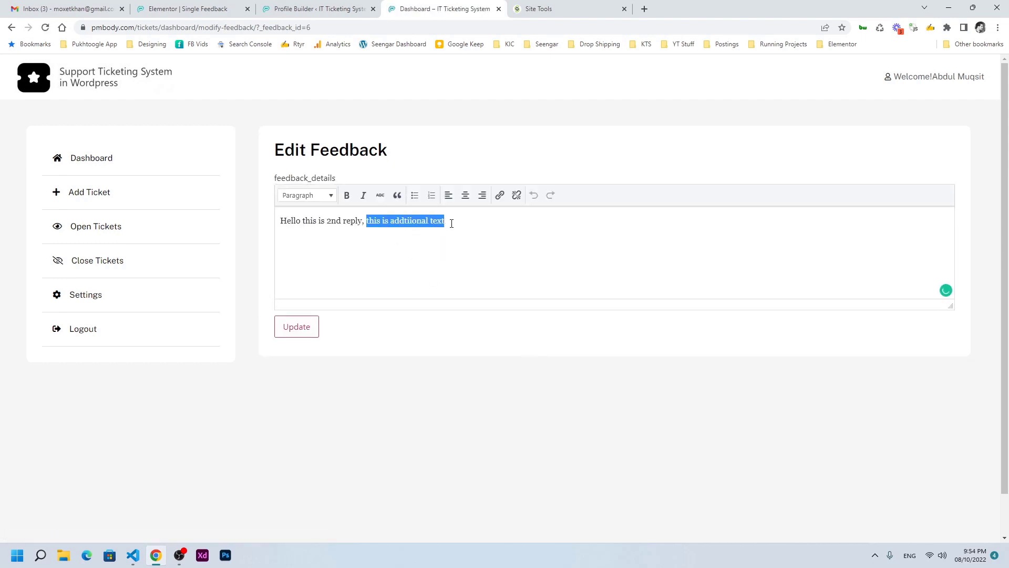
left_click(135, 227)
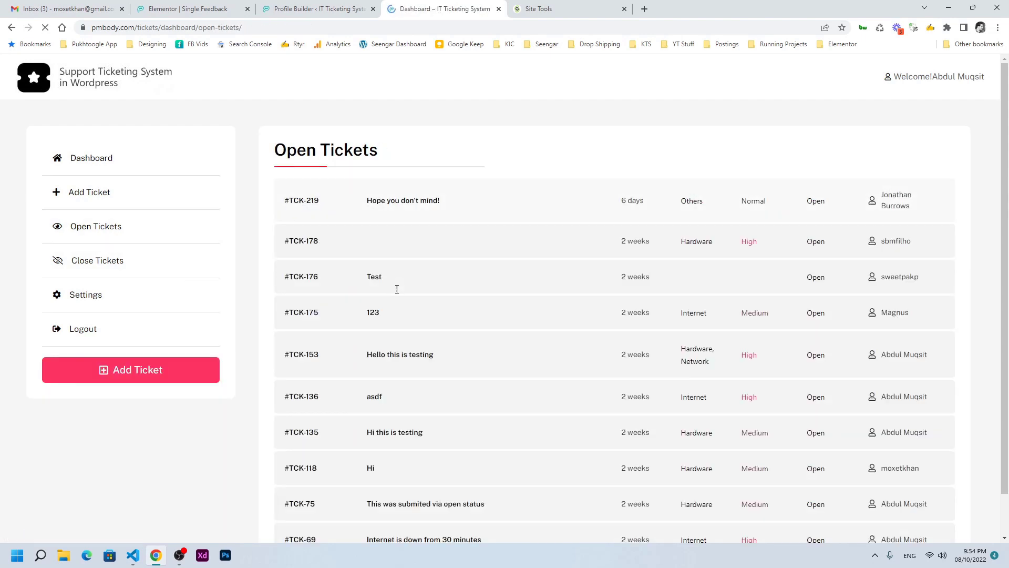
scroll(517, 322, "down", 1)
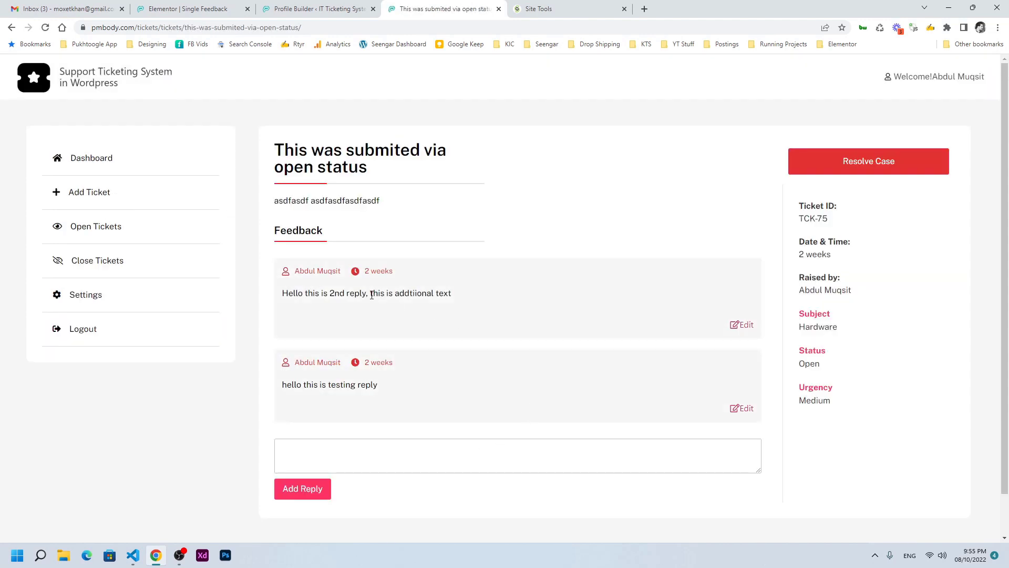
left_click_drag(371, 294, 456, 297)
left_click(457, 297)
Go to the front-end dashboard and look over the recently raised tickets
left_click(151, 173)
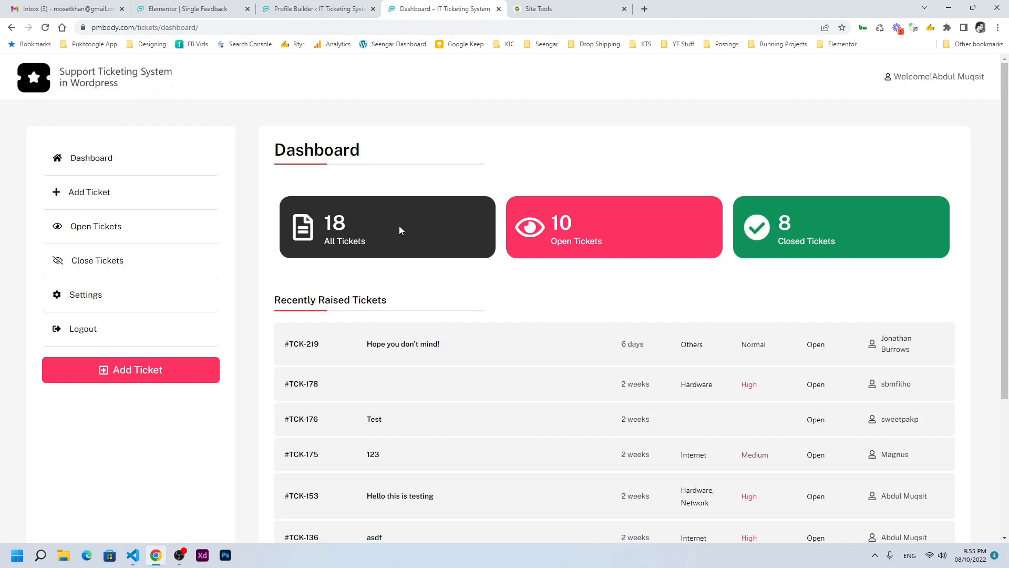
scroll(488, 311, "down", 3)
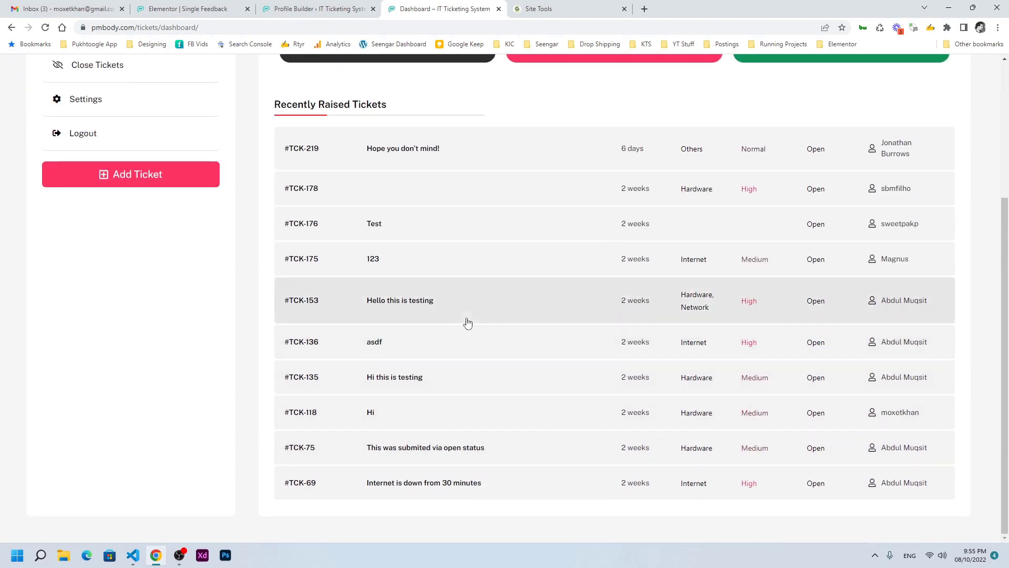
scroll(467, 318, "up", 3)
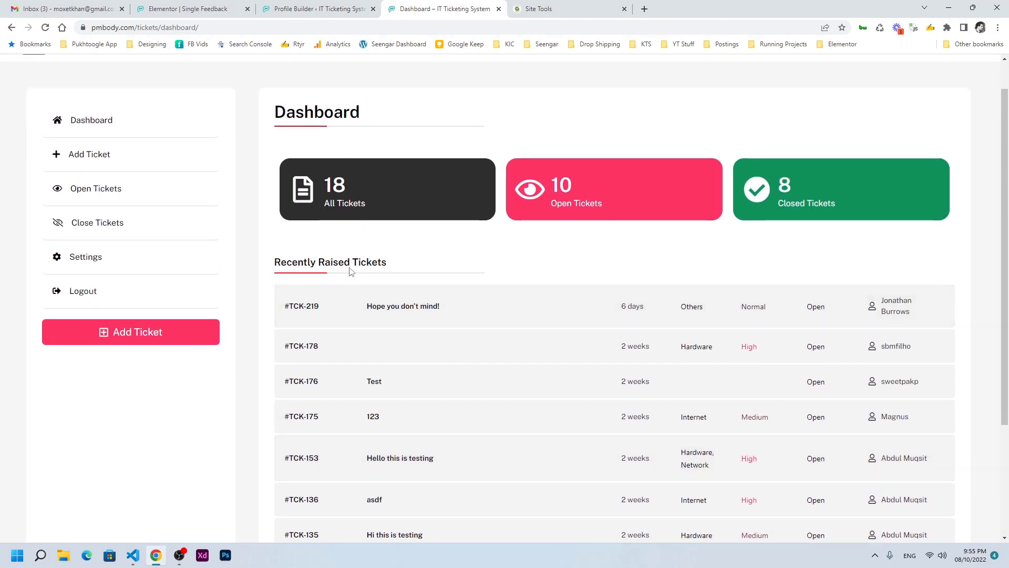
Open the list of all users in the WordPress admin and review their assigned roles
left_click(278, 7)
scroll(118, 115, "up", 4)
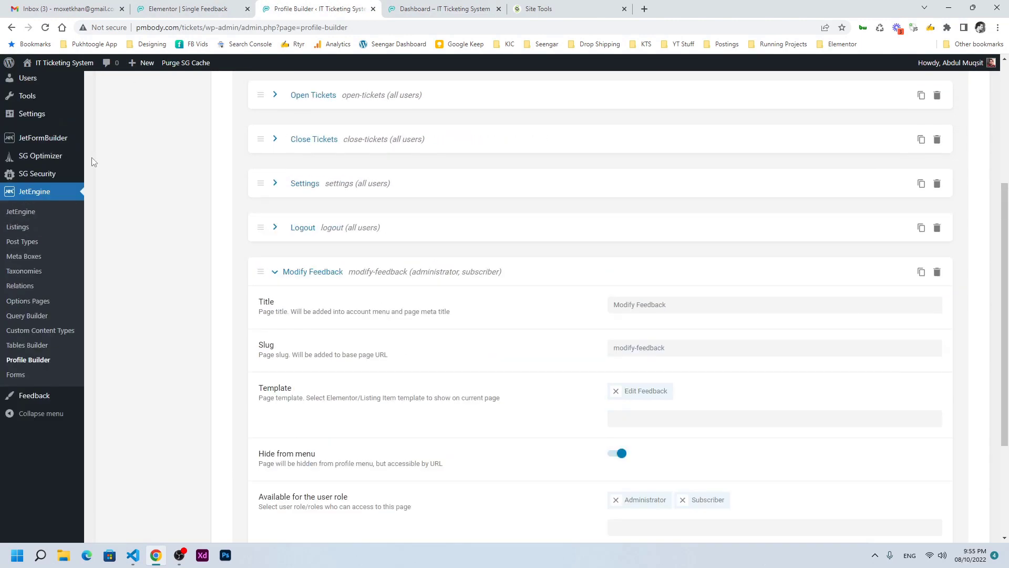
left_click(28, 149)
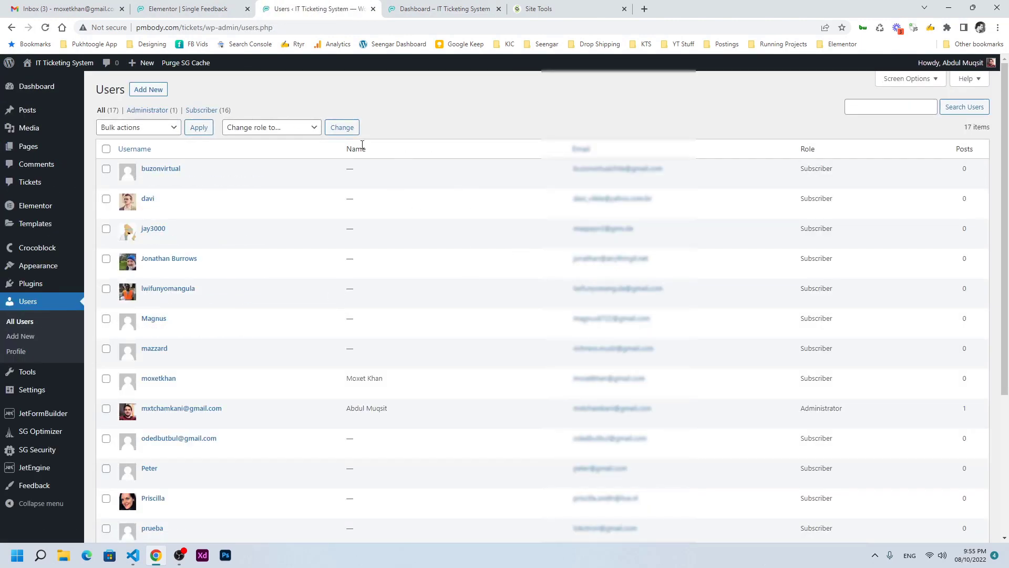
scroll(442, 226, "down", 3)
scroll(446, 283, "up", 3)
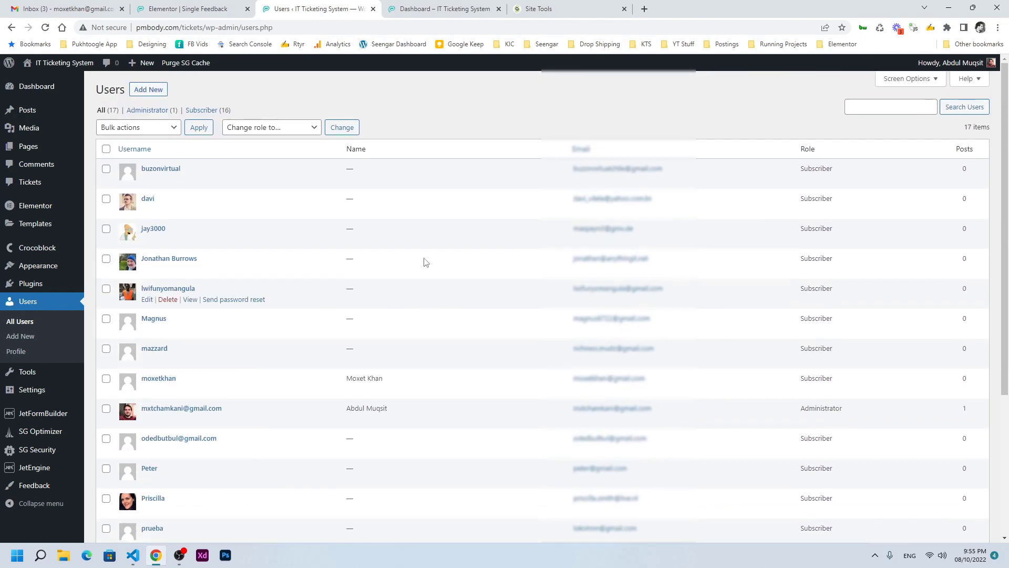
scroll(414, 231, "down", 1)
scroll(414, 229, "down", 1)
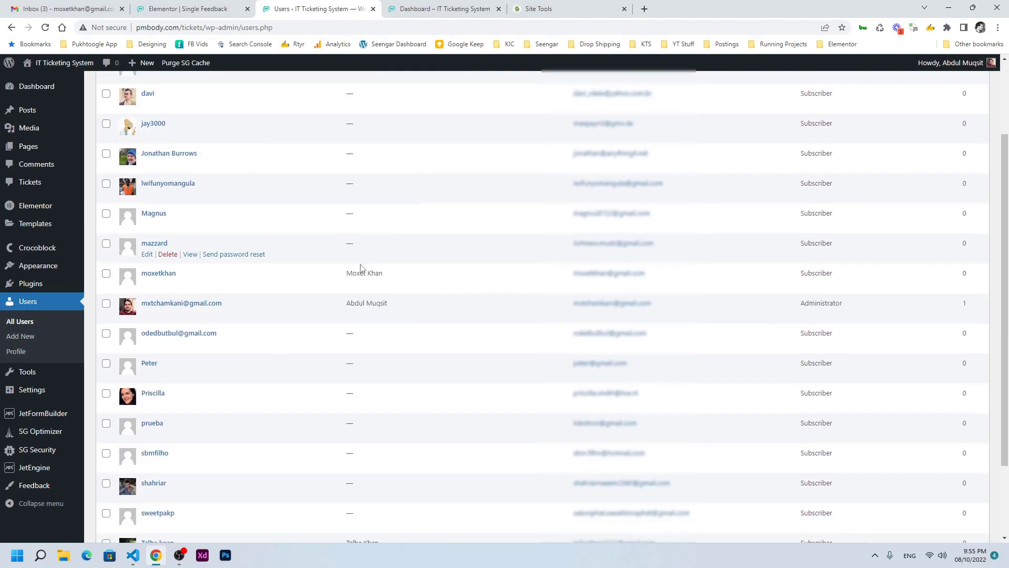
scroll(360, 268, "up", 3)
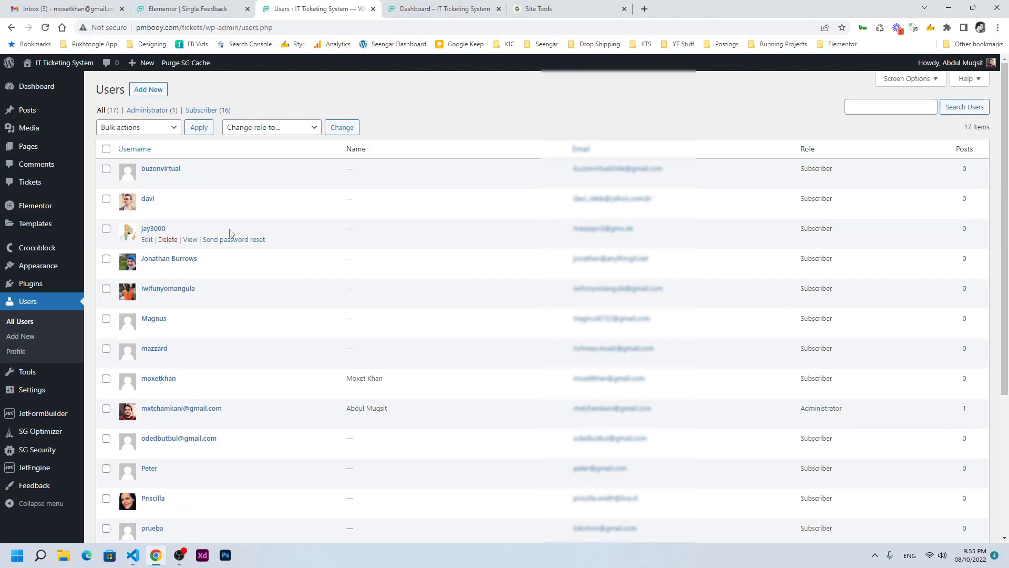
Search the plugin directory for "members", then install and activate Members – Membership & User Role Editor Plugin
mouse_move(32, 284)
left_click(110, 302)
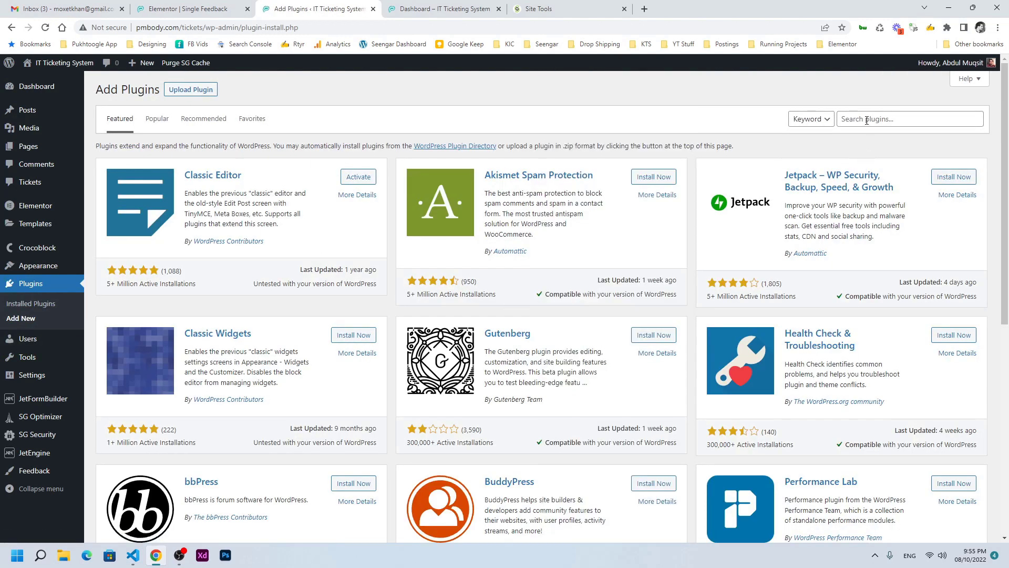
left_click(866, 119)
type("members")
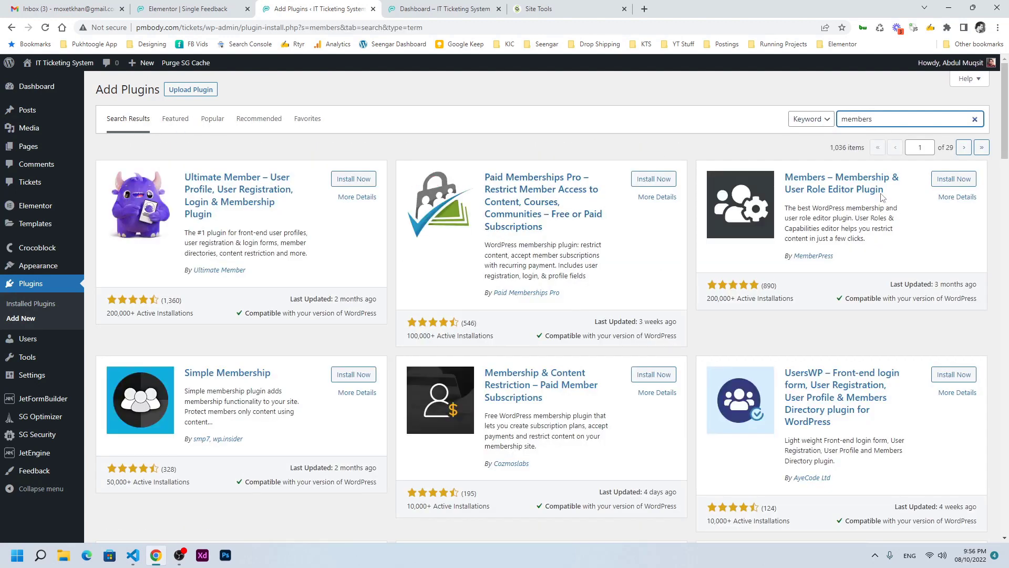
left_click(955, 180)
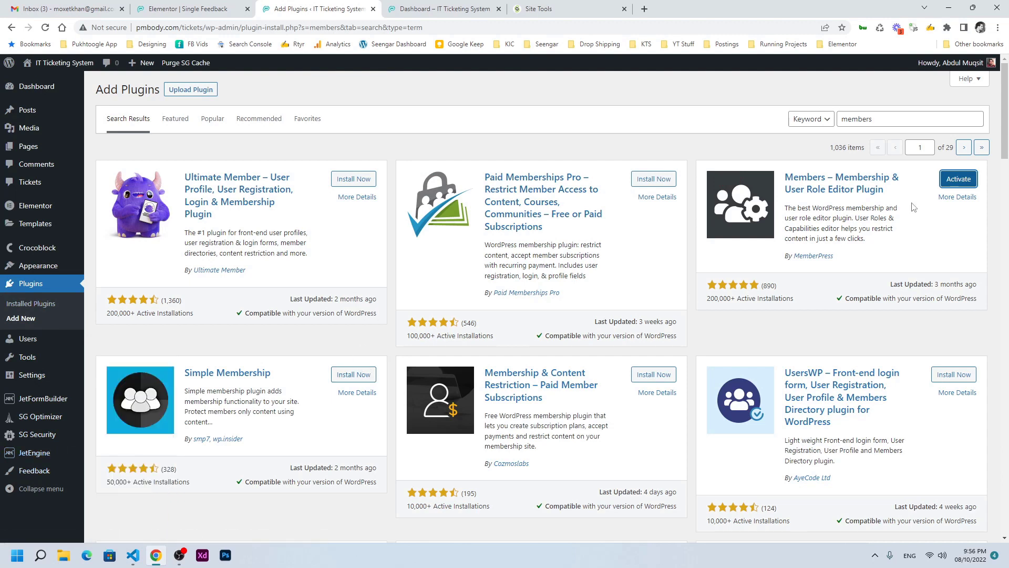
left_click(954, 183)
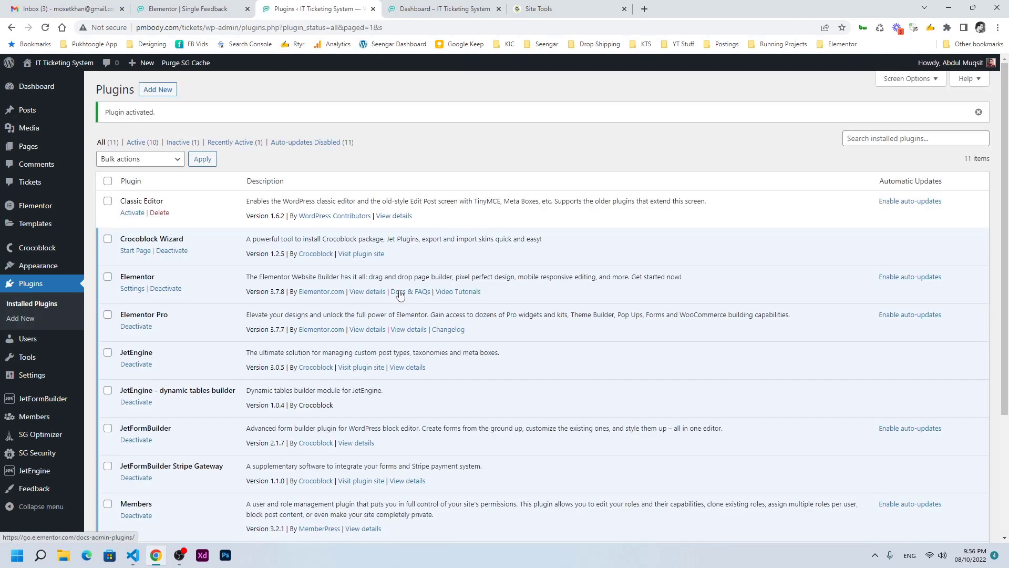
Clone the Subscriber role in Members as a new role named "Assign Team" and add it
mouse_move(25, 473)
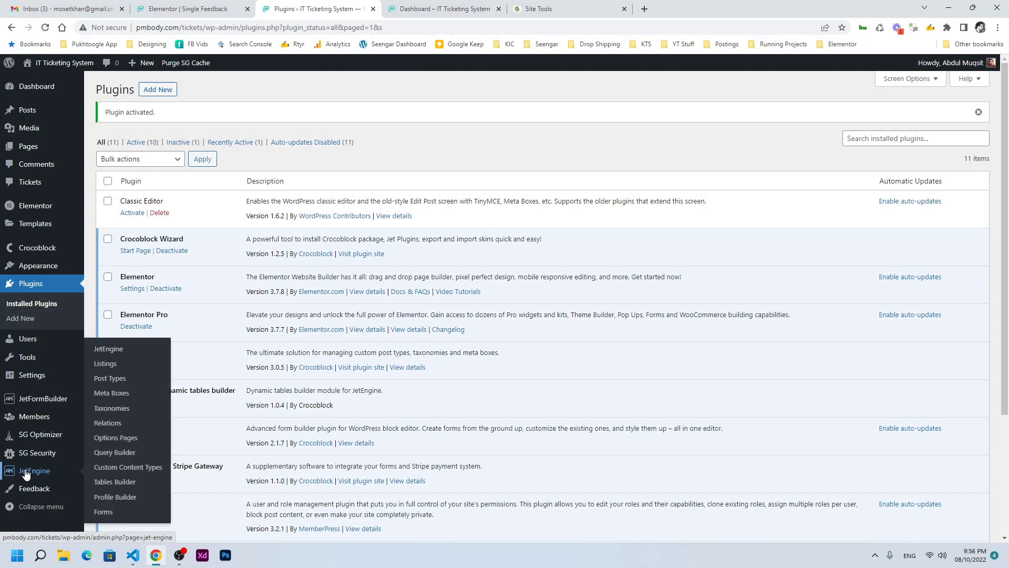
left_click(100, 424)
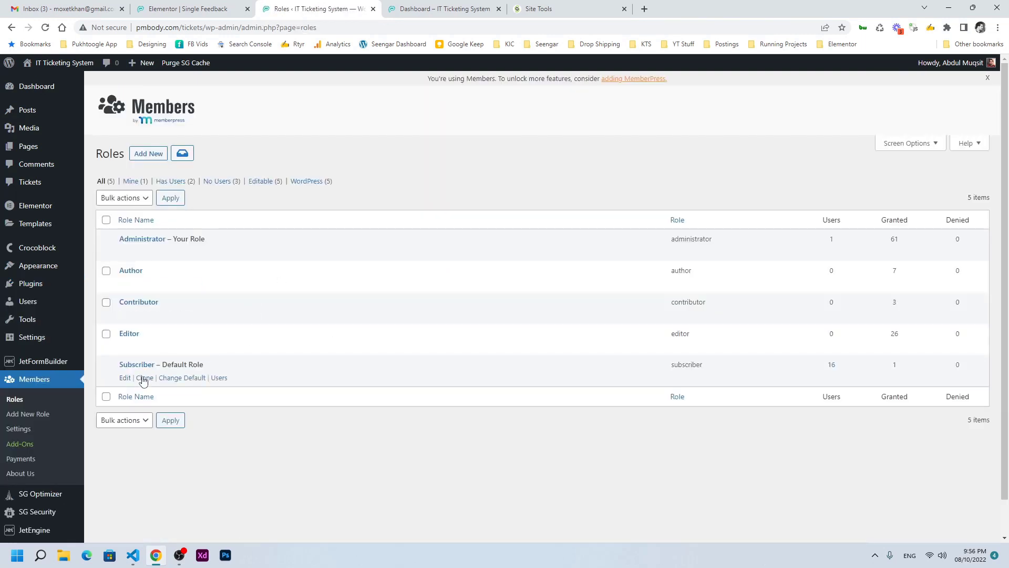
left_click(144, 378)
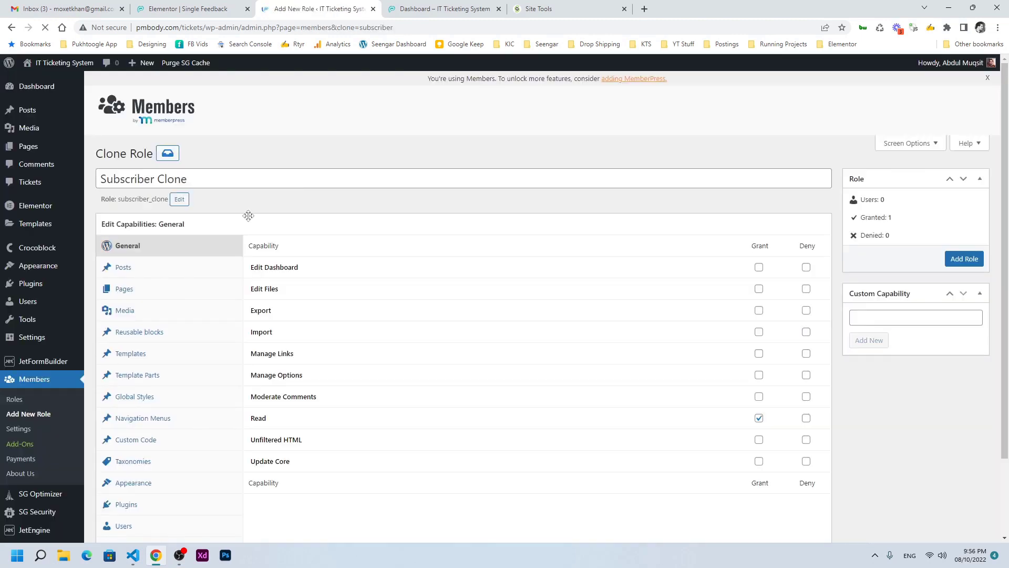
type("Assig")
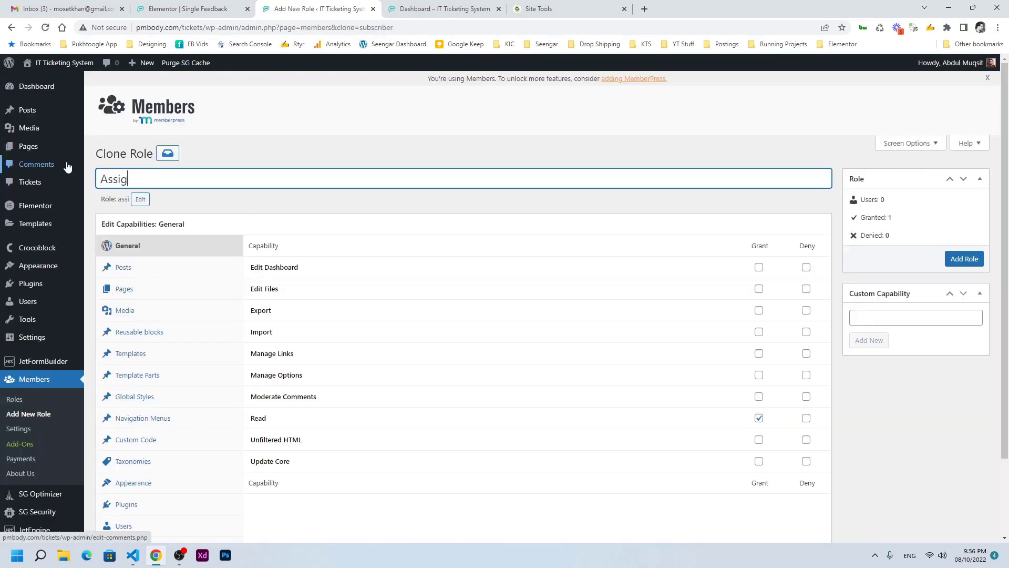
type("n Team")
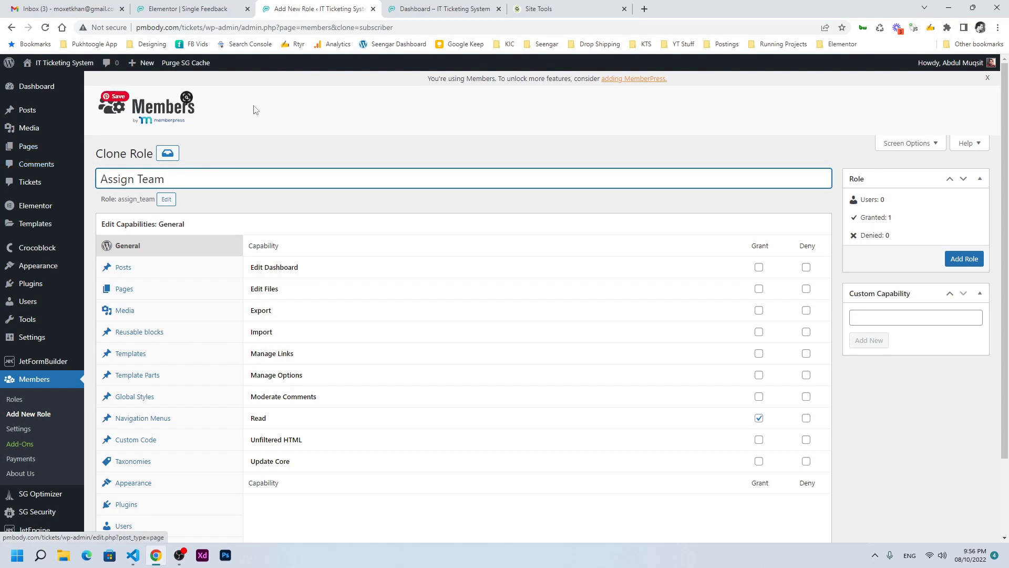
left_click(966, 258)
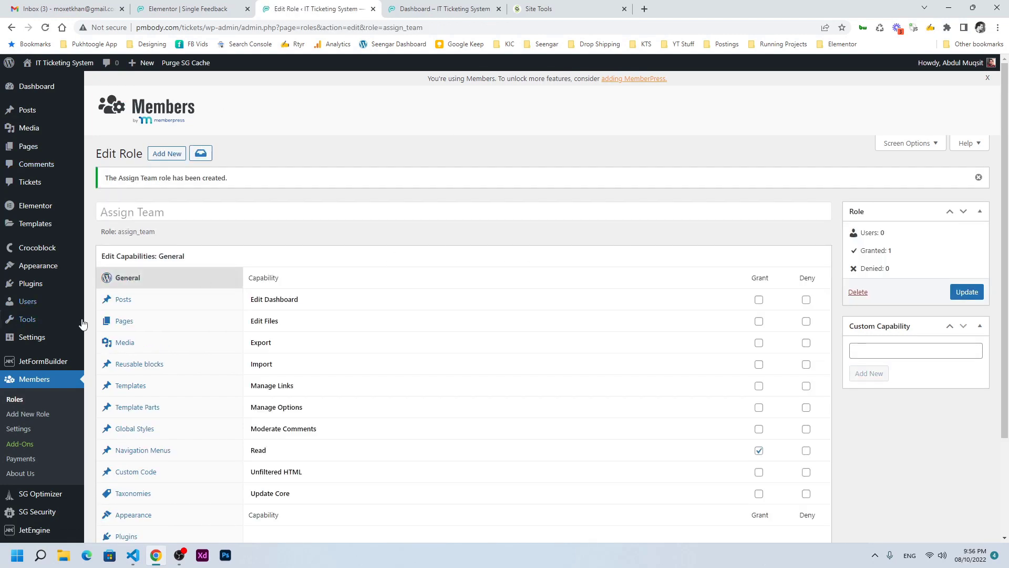
Change the role of the user listed directly above the administrator from Subscriber to Assign Team and update the user
left_click(45, 304)
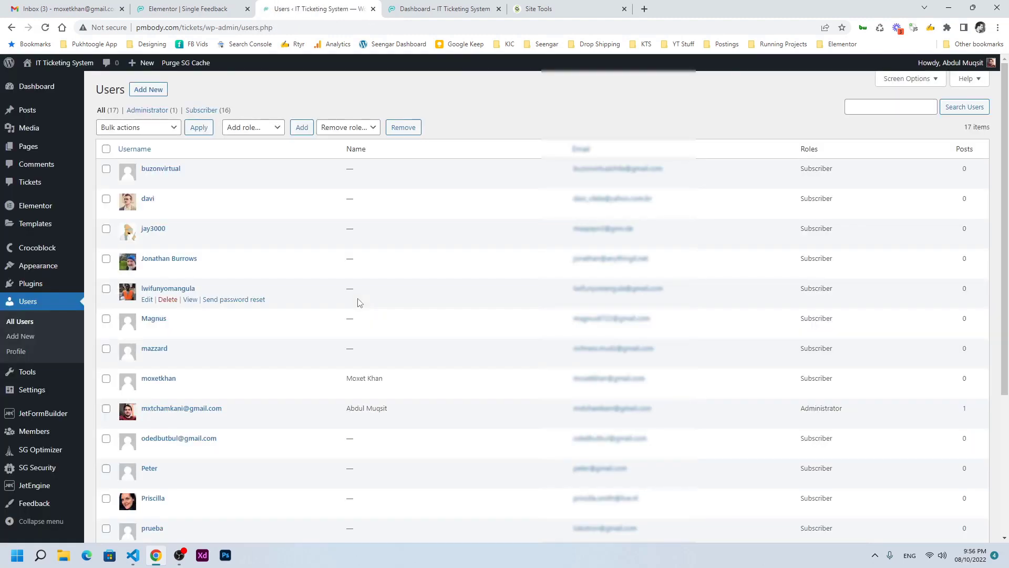
left_click(147, 389)
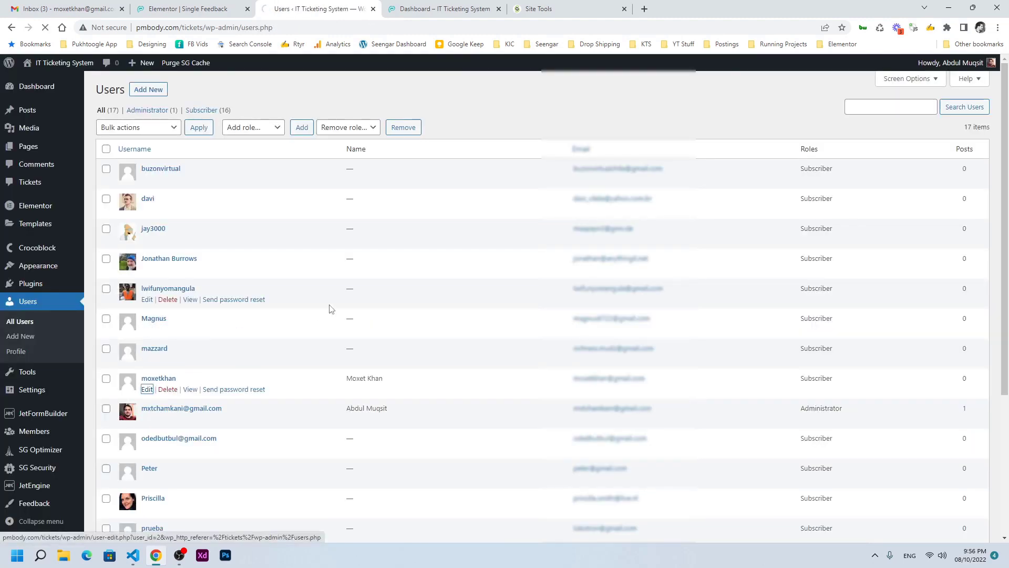
scroll(330, 310, "down", 13)
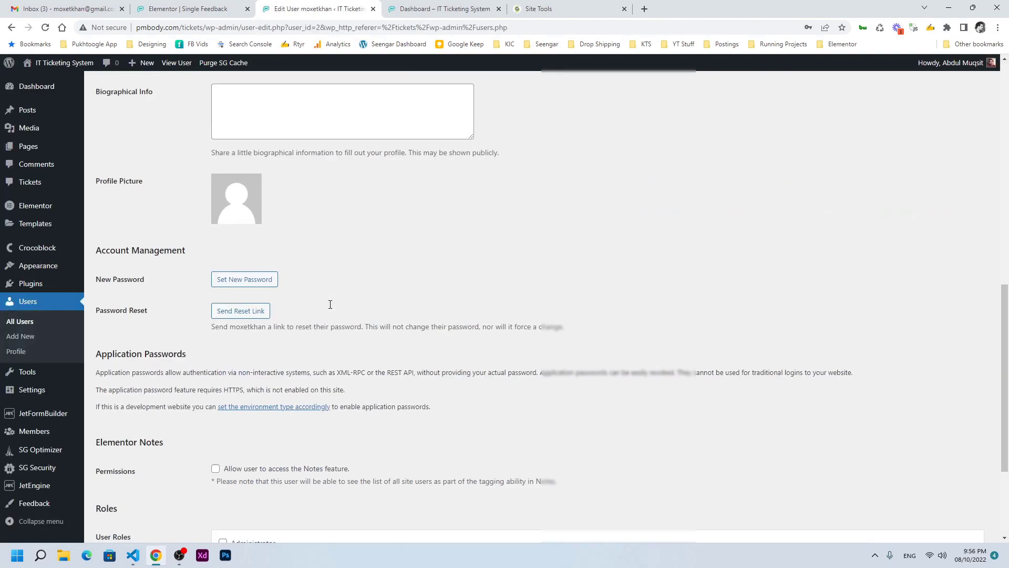
left_click(222, 453)
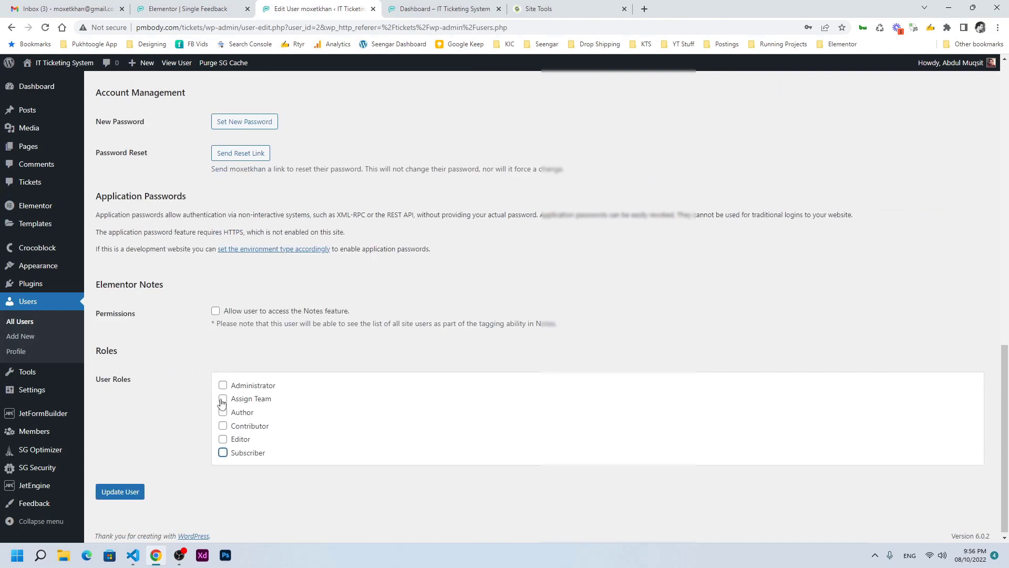
left_click(223, 398)
left_click(140, 490)
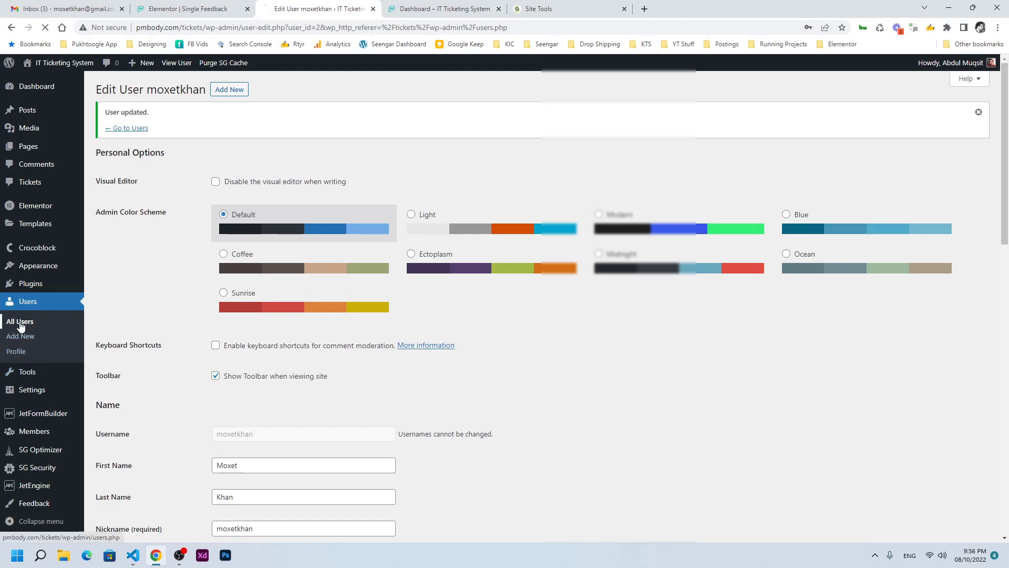
Give the third user below the administrator the Assign Team role instead of Subscriber and update the user
scroll(282, 343, "down", 4)
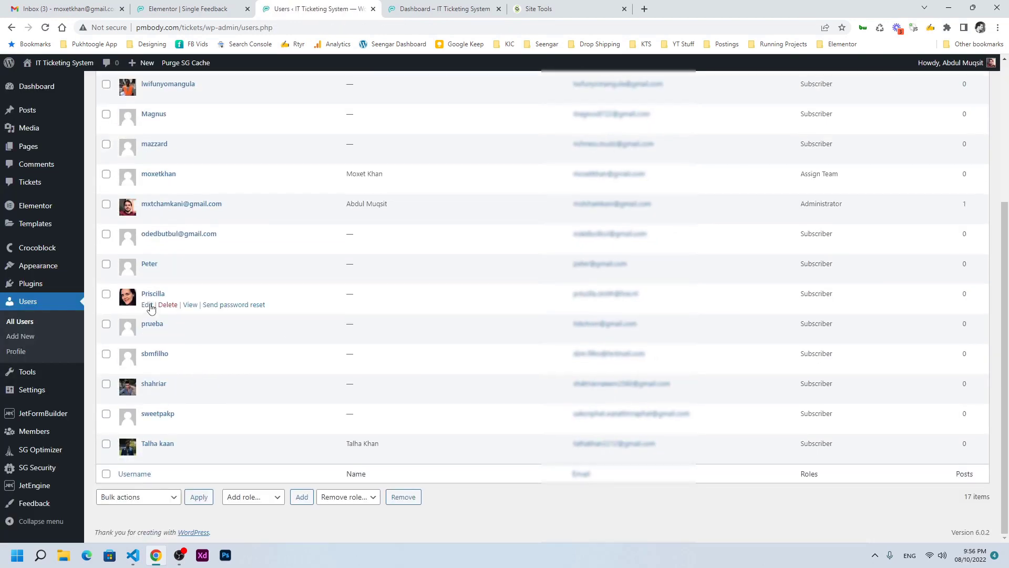
scroll(305, 330, "down", 10)
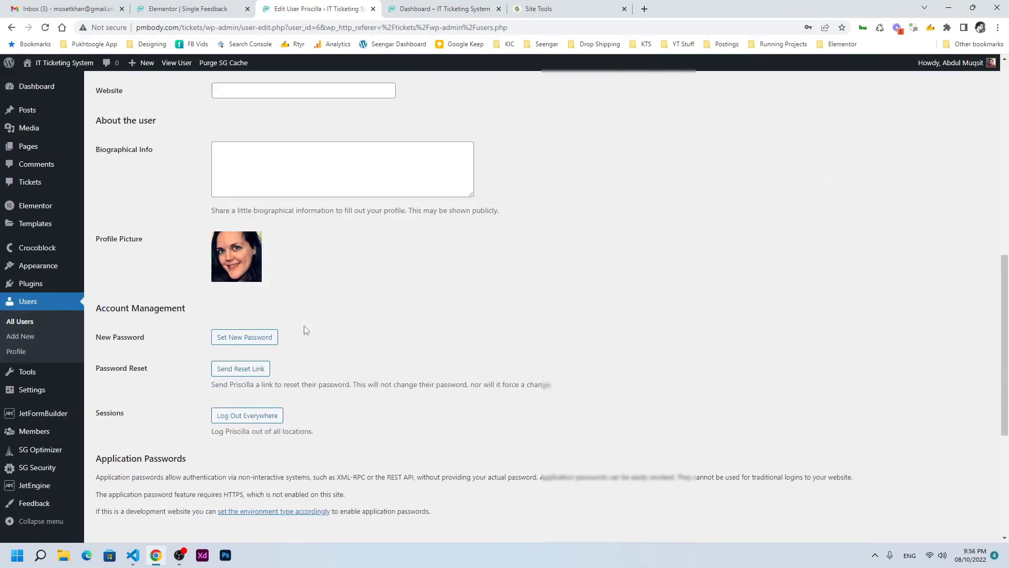
scroll(304, 330, "down", 2)
left_click(222, 395)
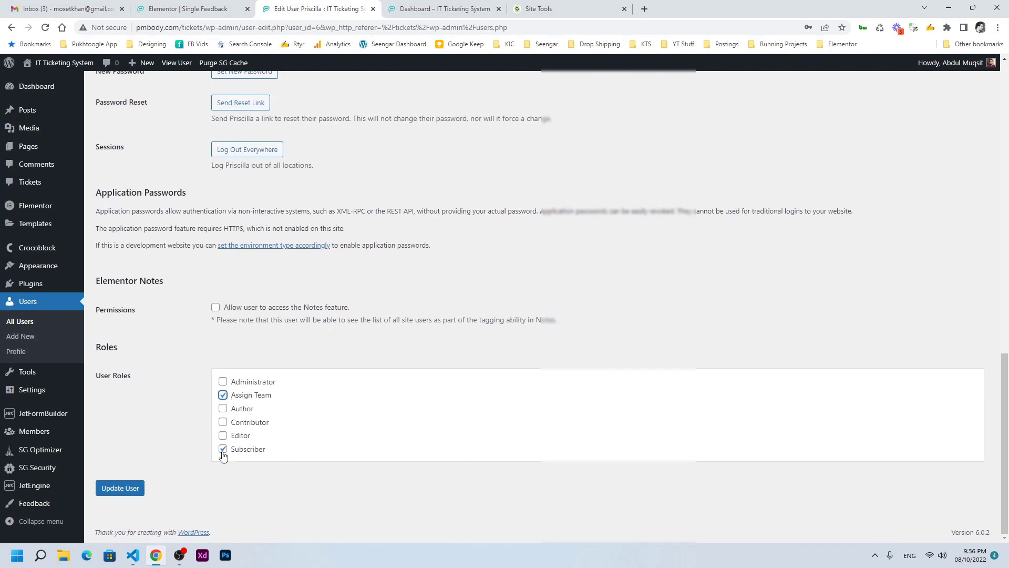
left_click(223, 448)
left_click(132, 488)
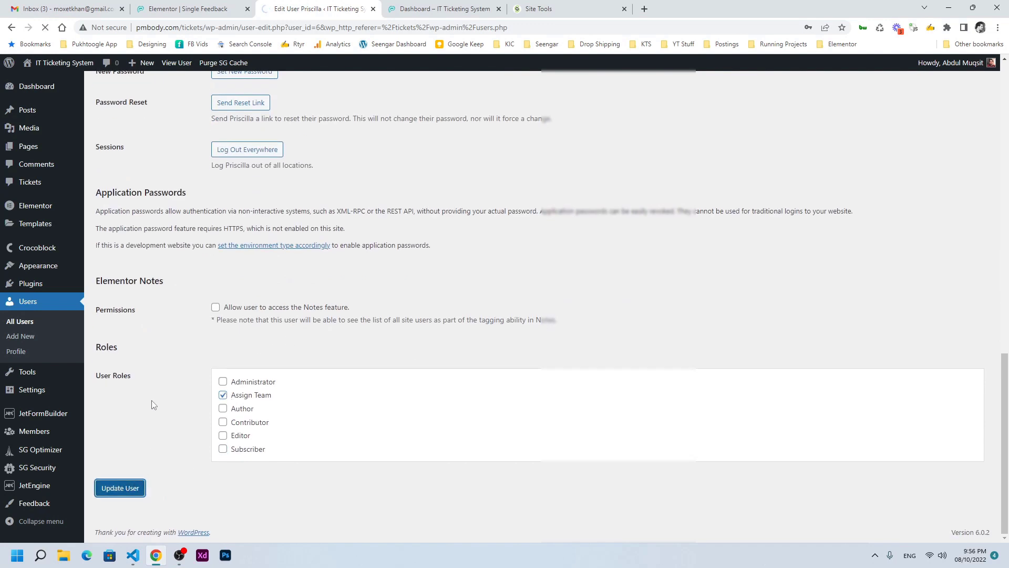
Give the last user in the users list the Assign Team role instead of Subscriber and update the user
scroll(56, 399, "down", 1)
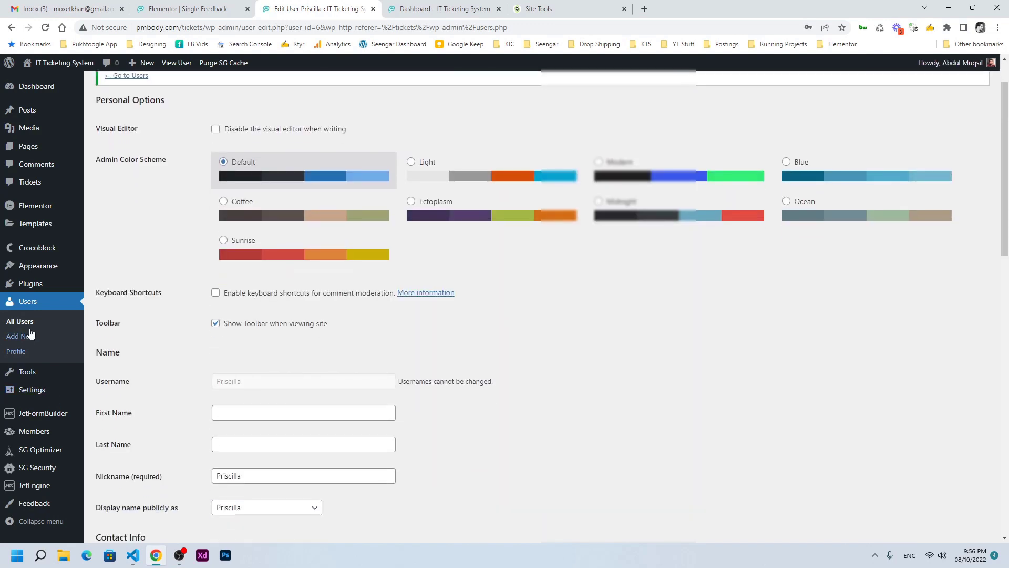
left_click(37, 326)
scroll(277, 354, "down", 5)
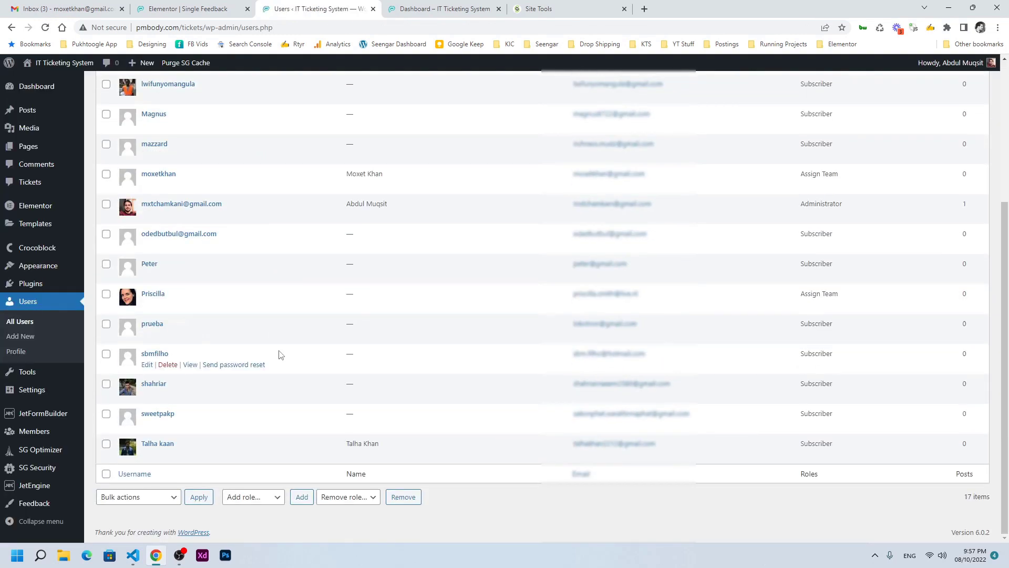
left_click(145, 454)
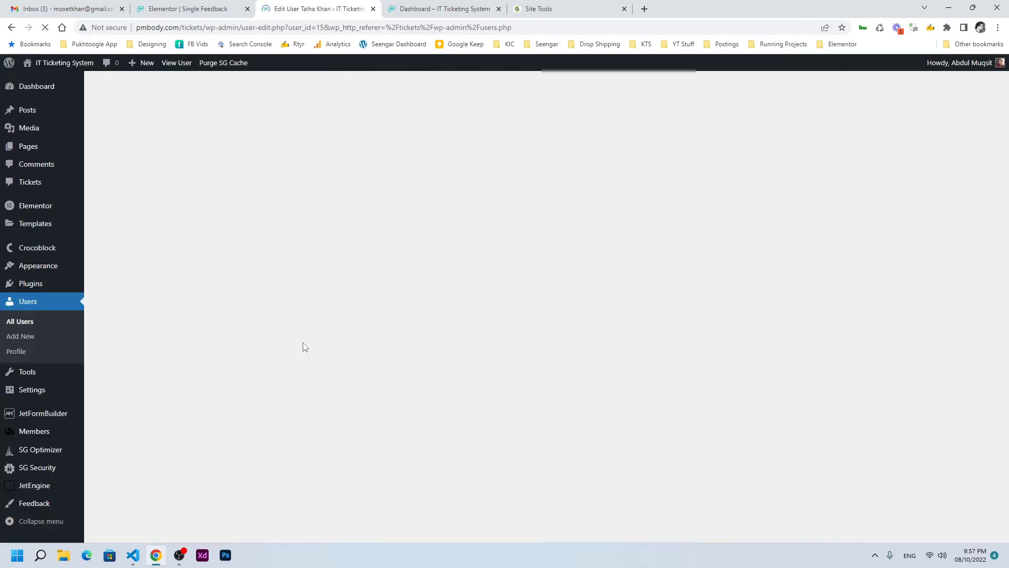
scroll(271, 346, "down", 5)
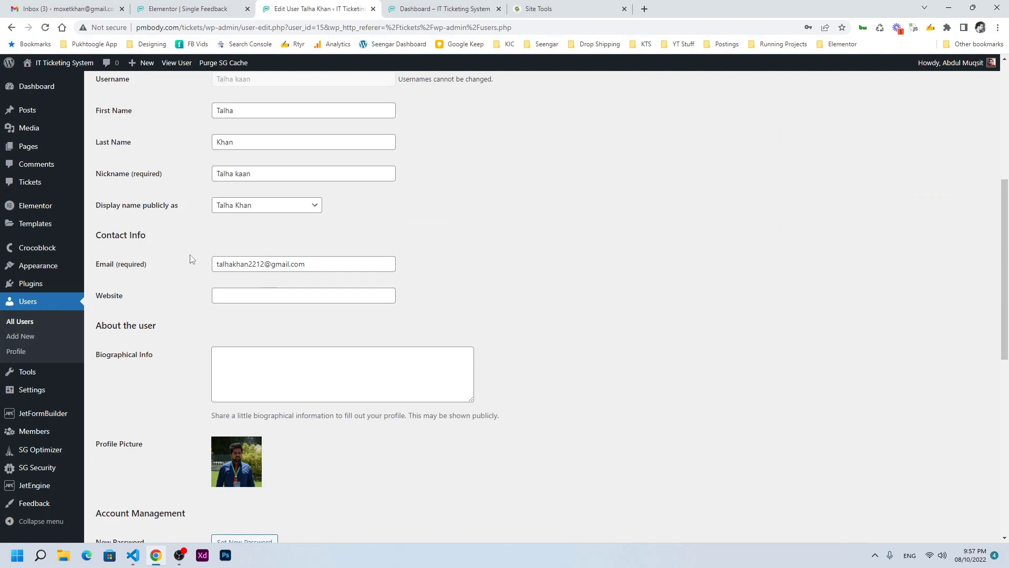
scroll(203, 269, "down", 9)
left_click(235, 450)
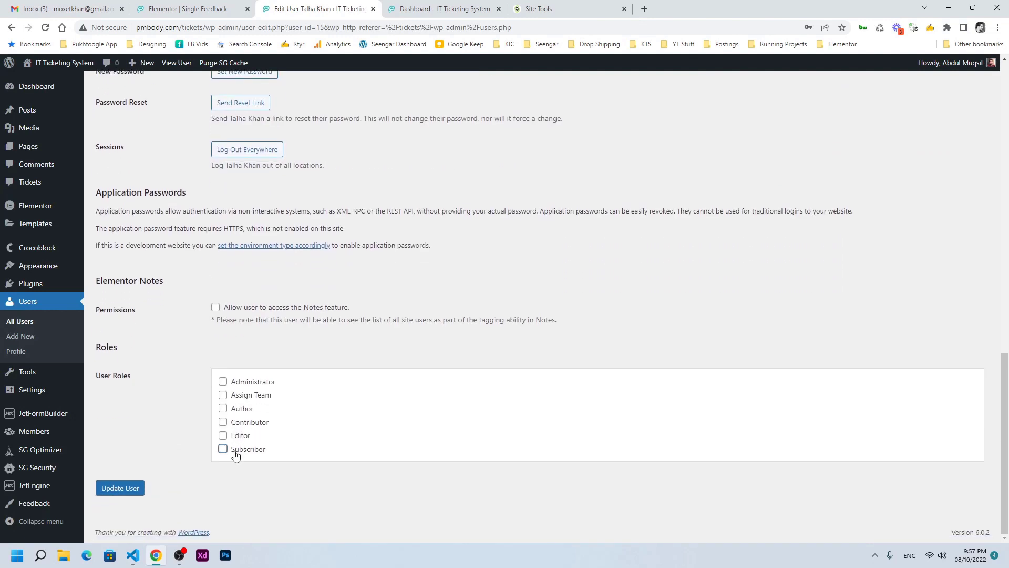
left_click(238, 400)
left_click(132, 488)
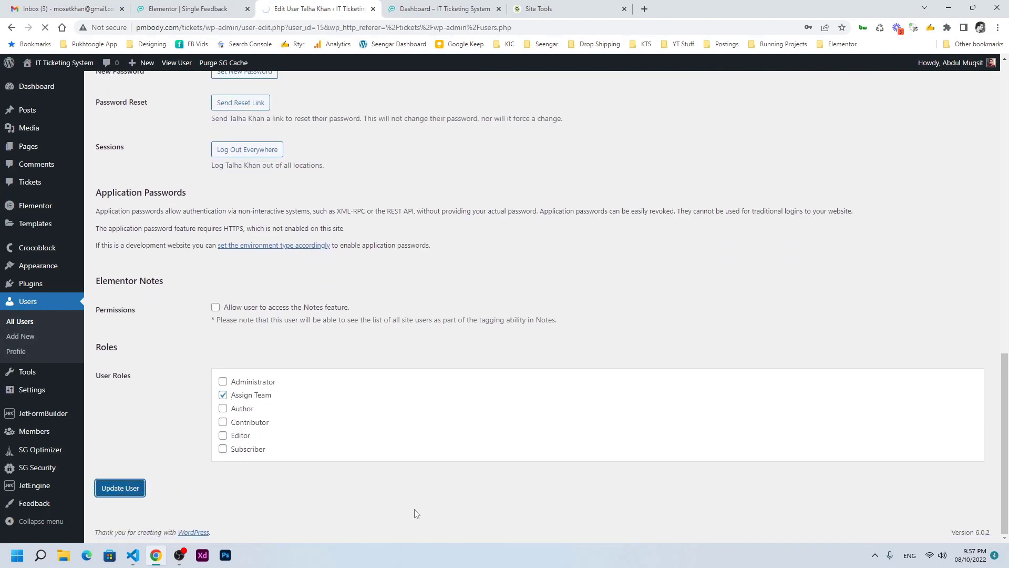
left_click(136, 559)
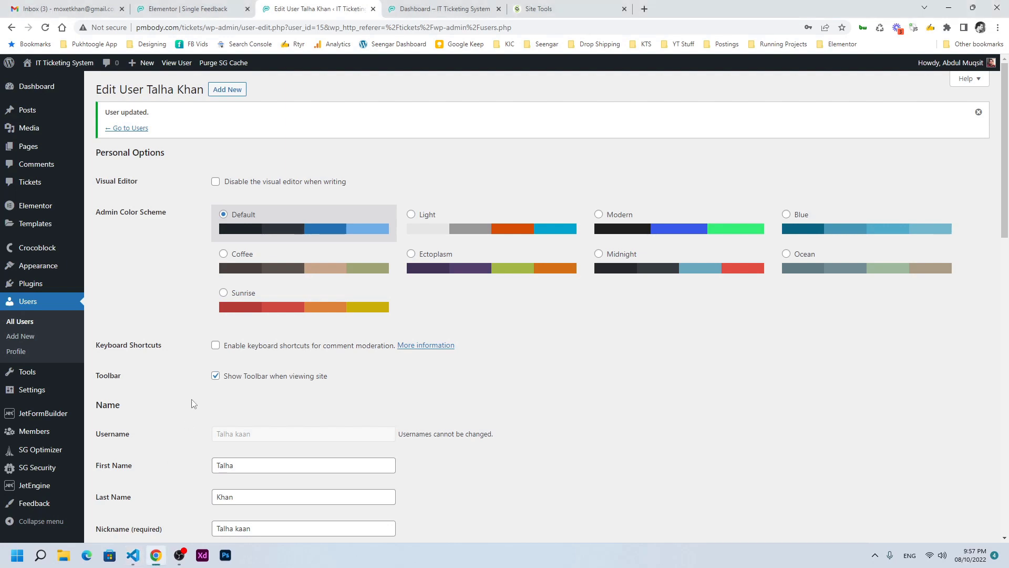
Start a new JetEngine Query Builder query named "Assigned Users" with type Users Query, and turn on its results preview
mouse_move(58, 486)
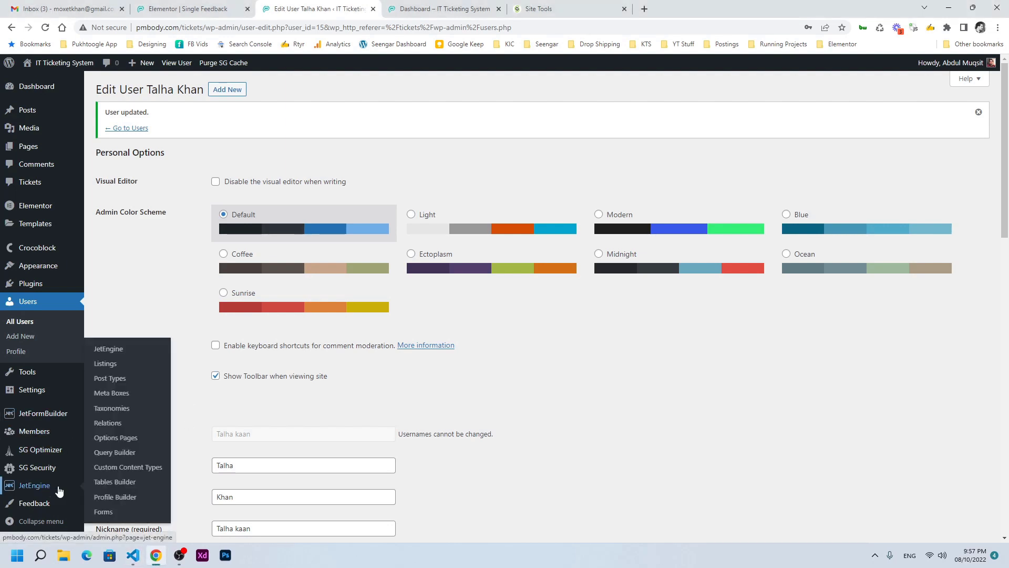
left_click(119, 455)
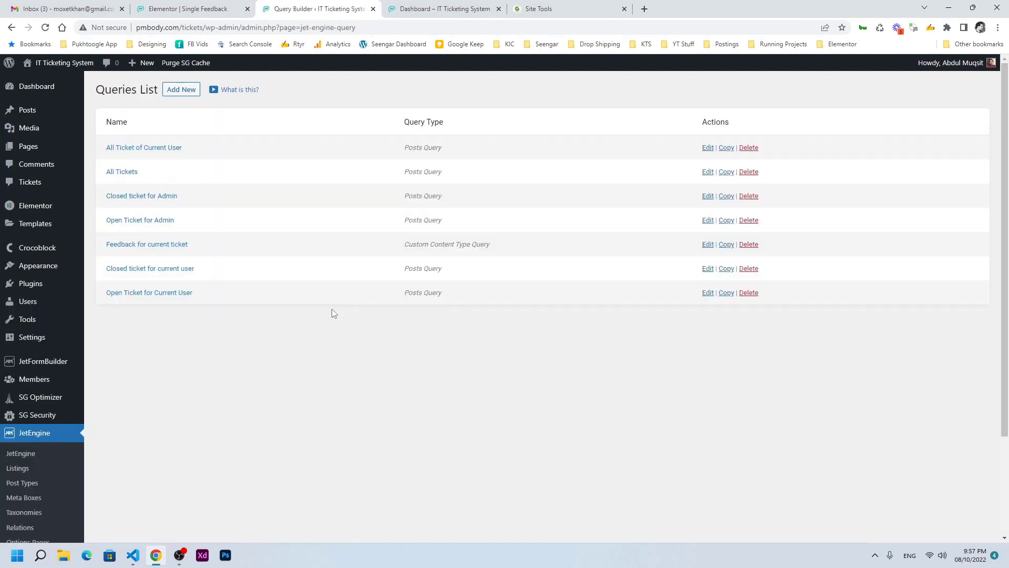
left_click(189, 92)
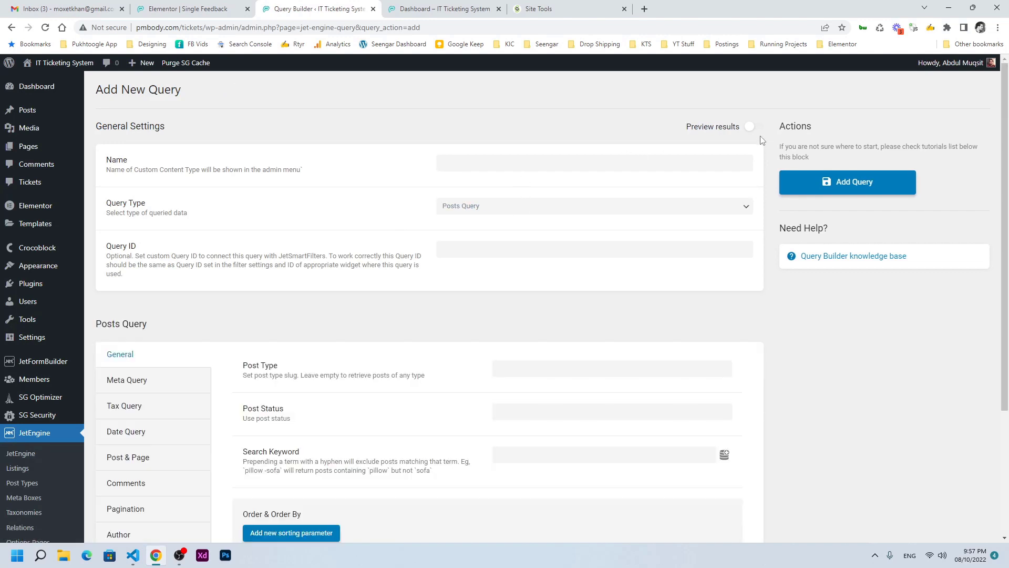
left_click(596, 160)
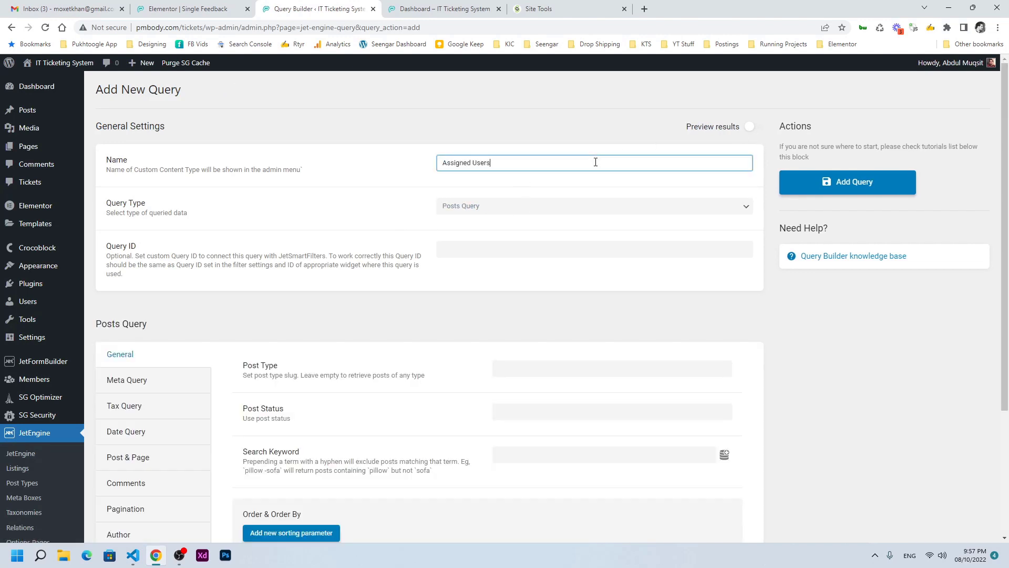
left_click(508, 206)
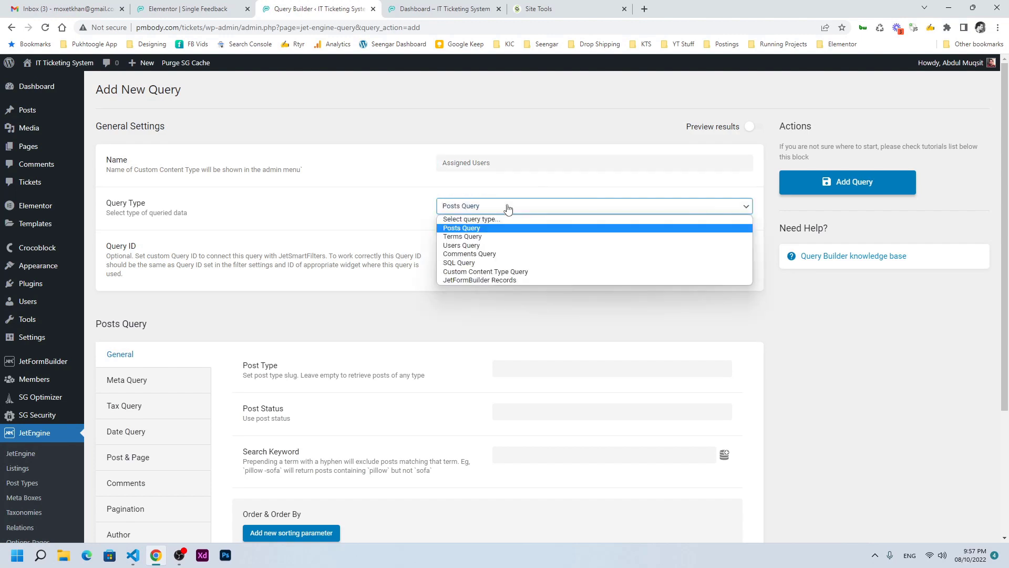
left_click(471, 246)
left_click(752, 127)
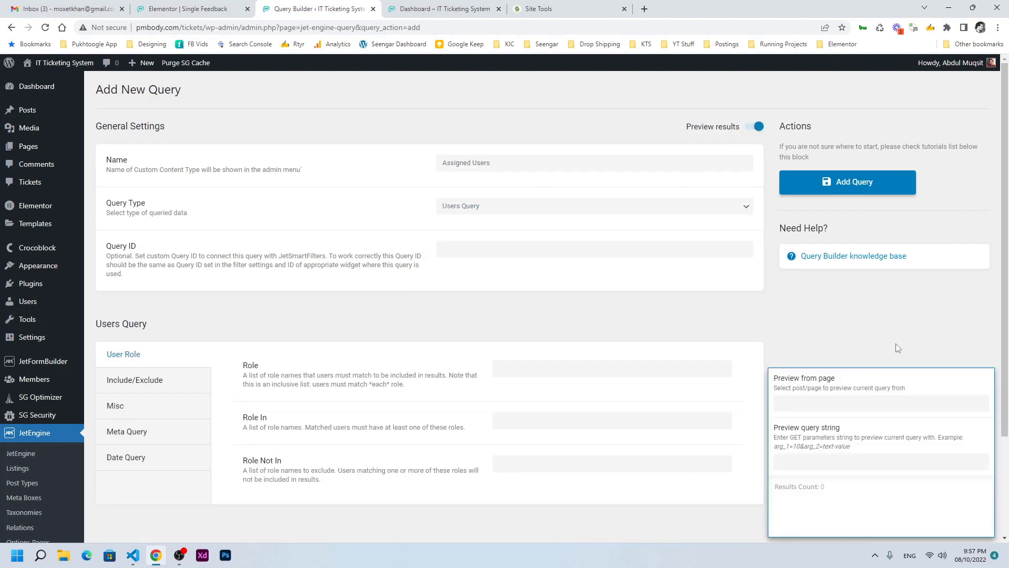
double_click(824, 291)
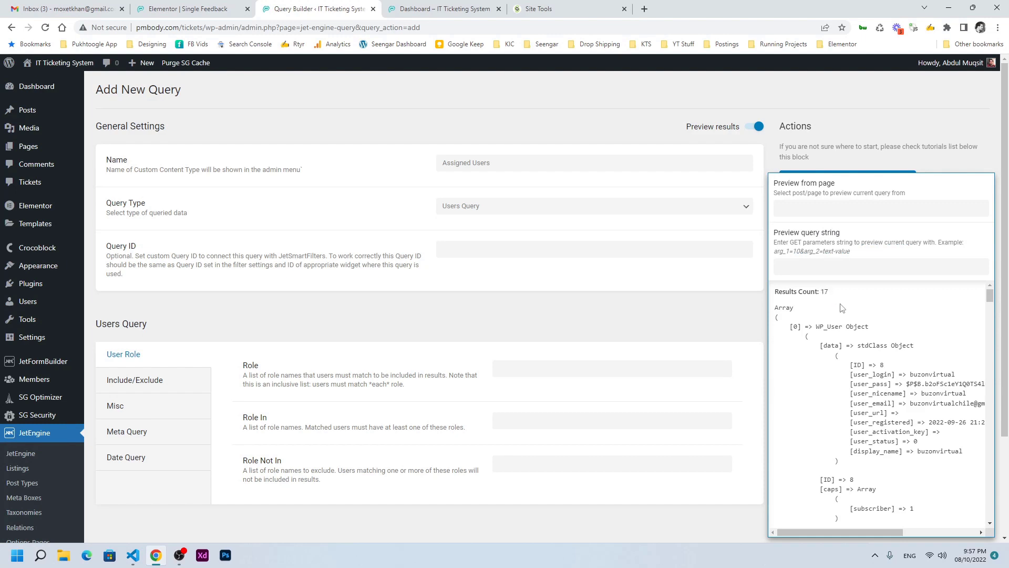
Restrict the users query to the Assign Team role, check the previewed results, and add the query
scroll(523, 266, "down", 2)
left_click(529, 262)
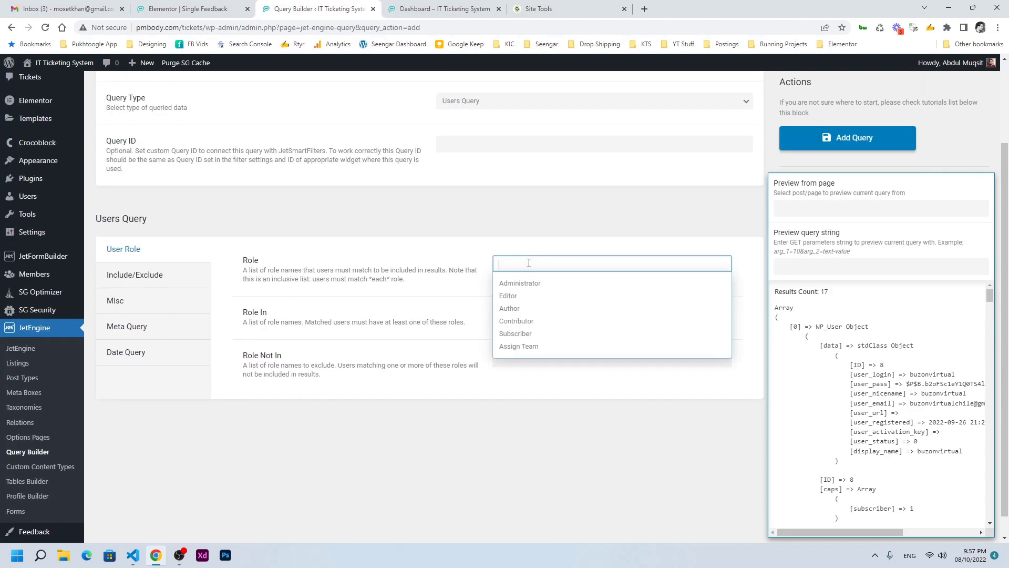
left_click(524, 349)
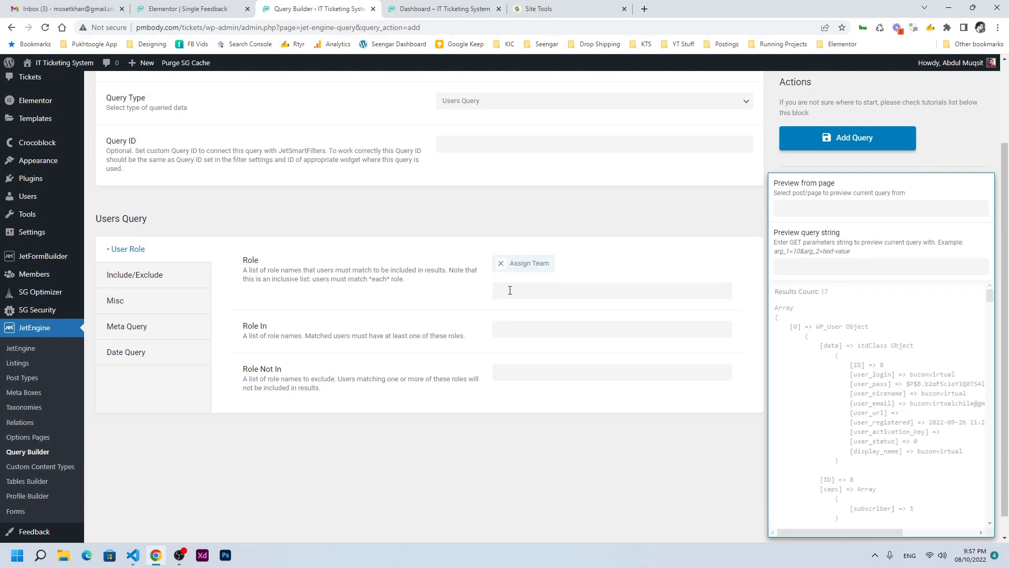
double_click(822, 291)
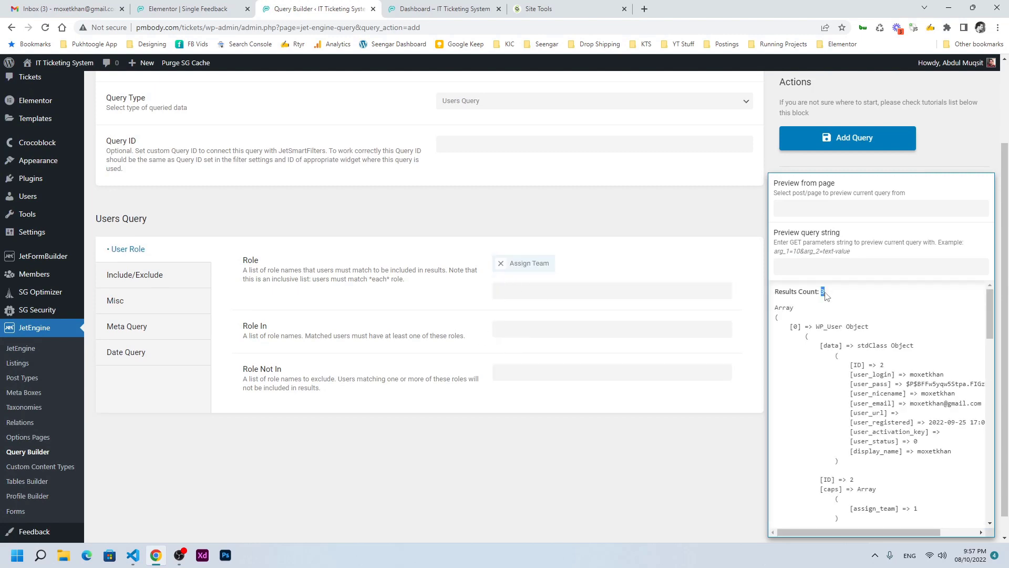
left_click(788, 145)
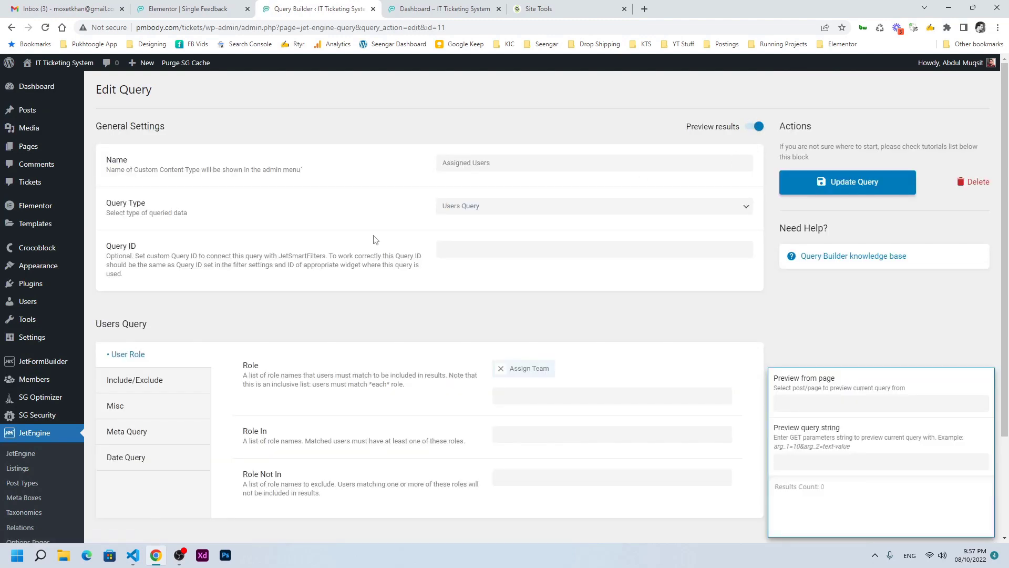
Open the ticket "This was submited via open status" from the front-end dashboard and examine its content, feedback and raised-by details
left_click(395, 9)
scroll(531, 409, "down", 3)
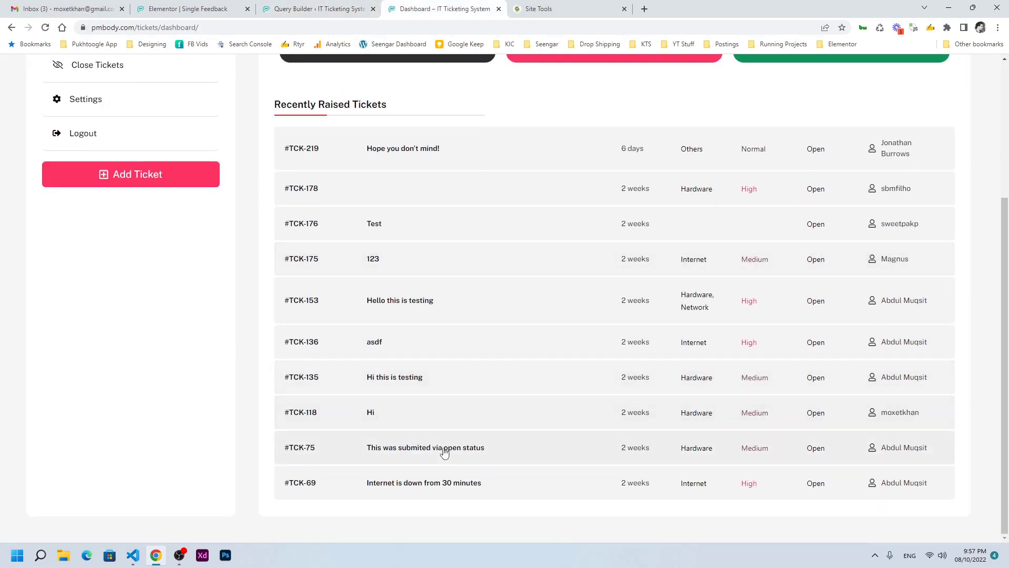
left_click(442, 448)
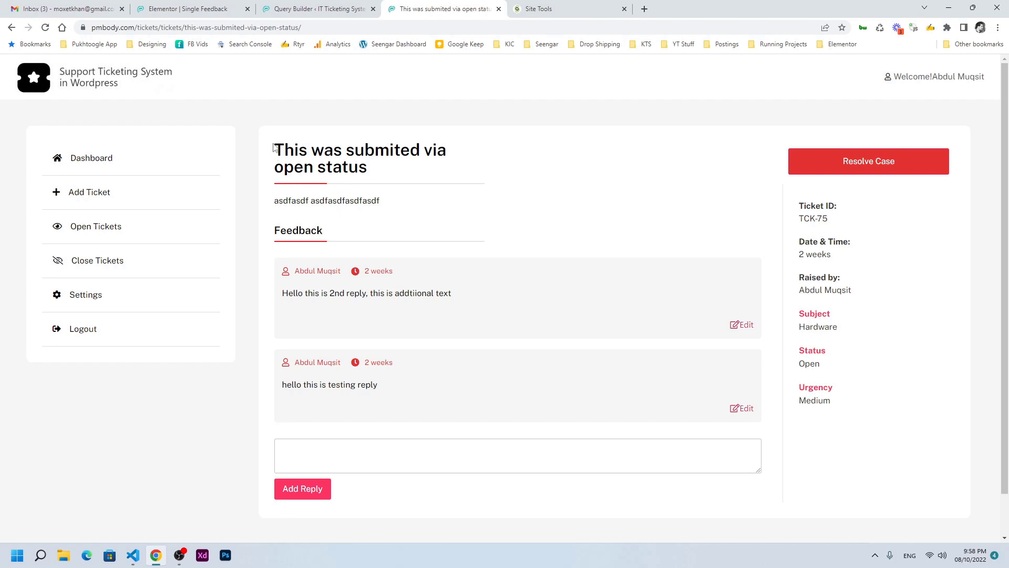
left_click_drag(273, 148, 383, 226)
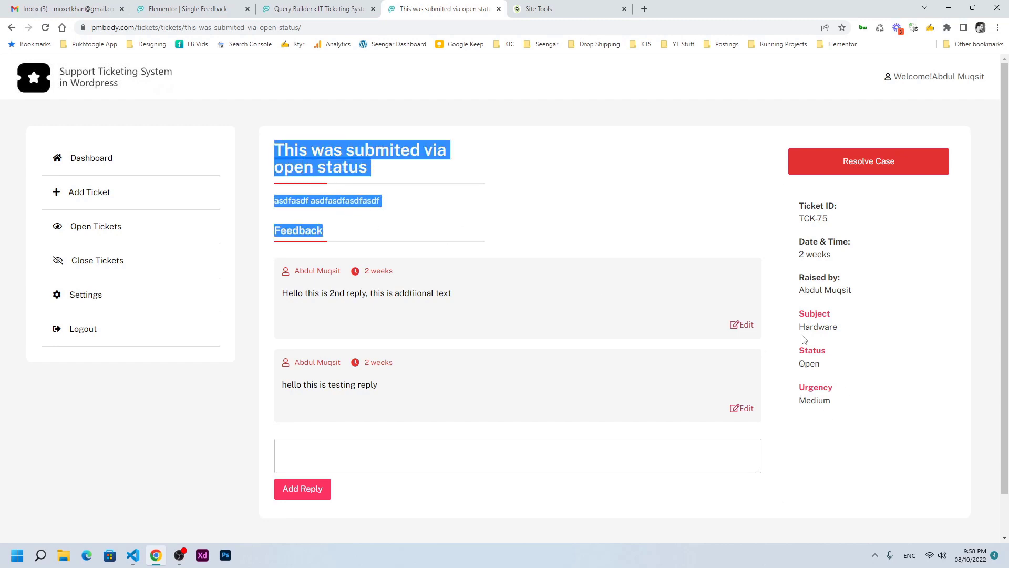
left_click_drag(803, 286, 858, 292)
left_click(444, 167)
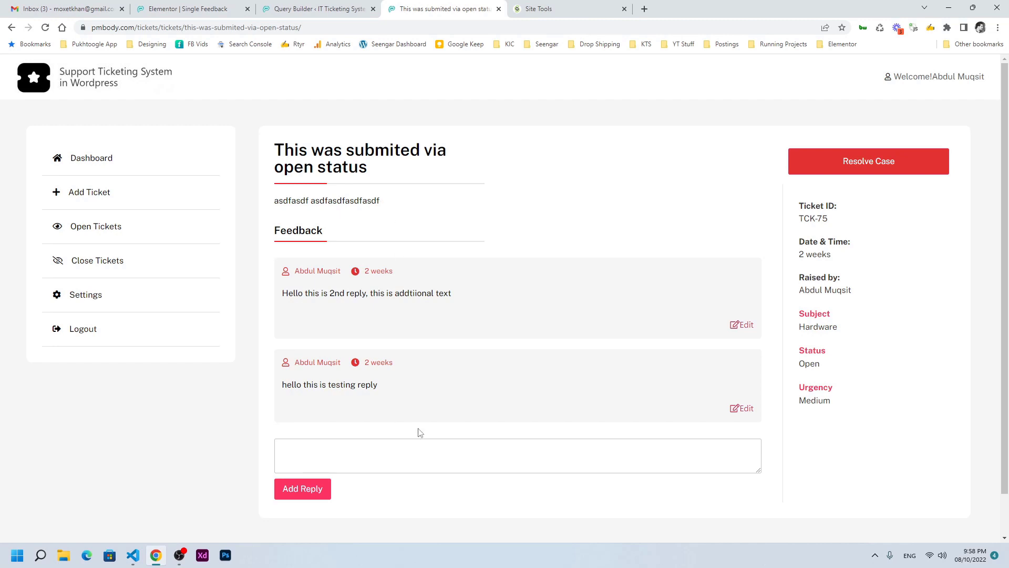
left_click_drag(273, 143, 486, 394)
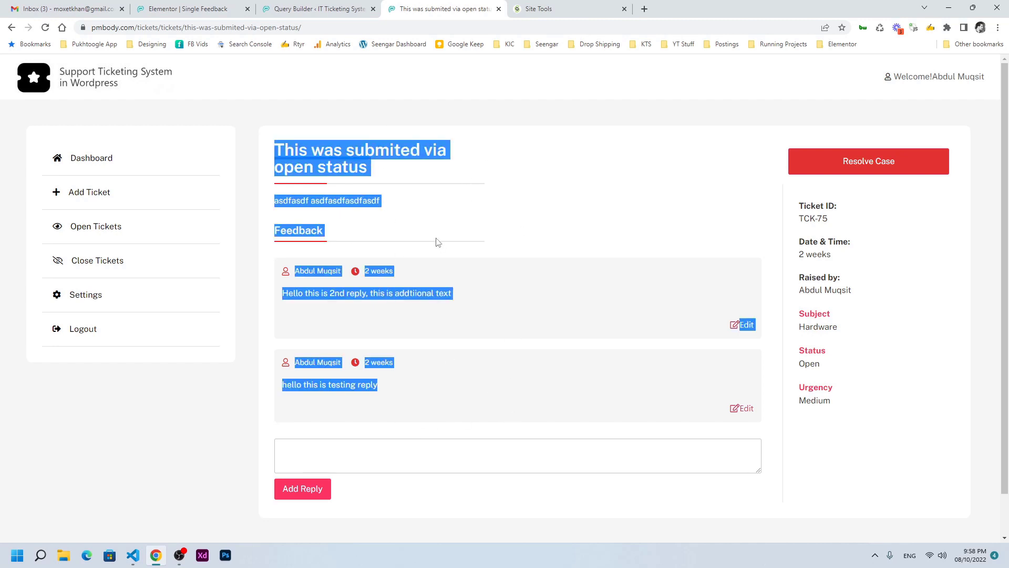
left_click(415, 193)
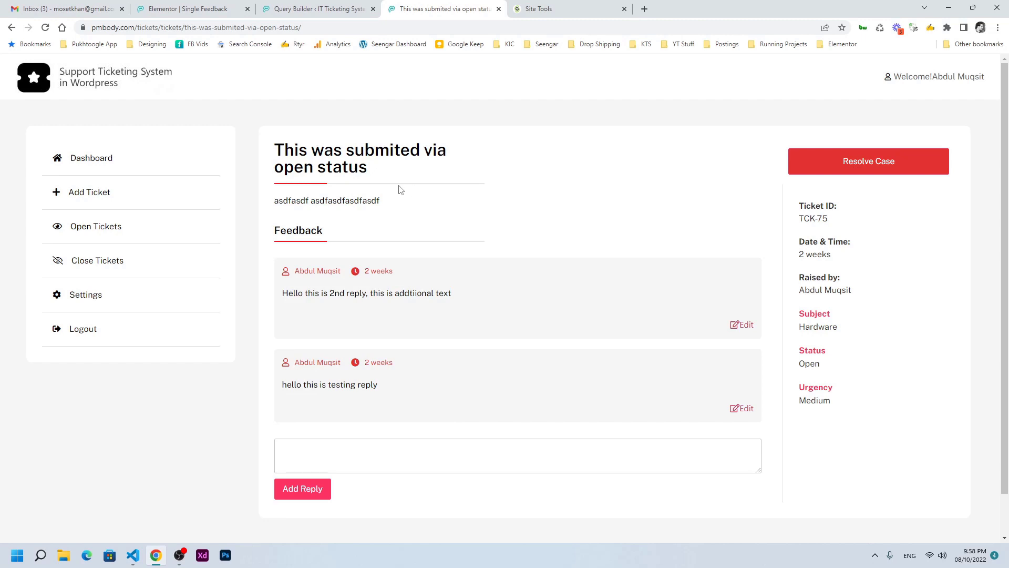
Create a new JetFormBuilder form in the WordPress admin and title it "Assign Form"
left_click(297, 9)
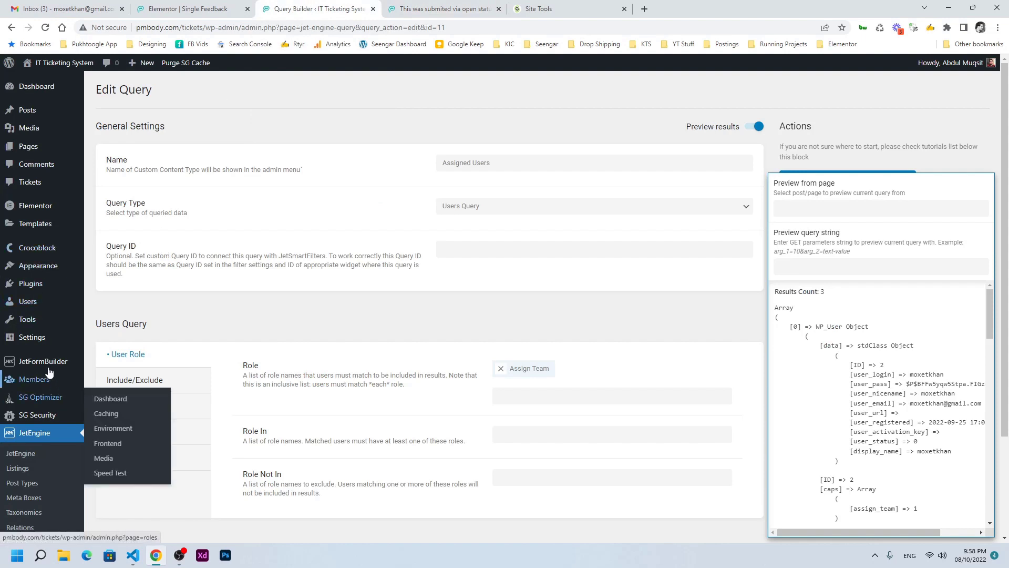
left_click(99, 363)
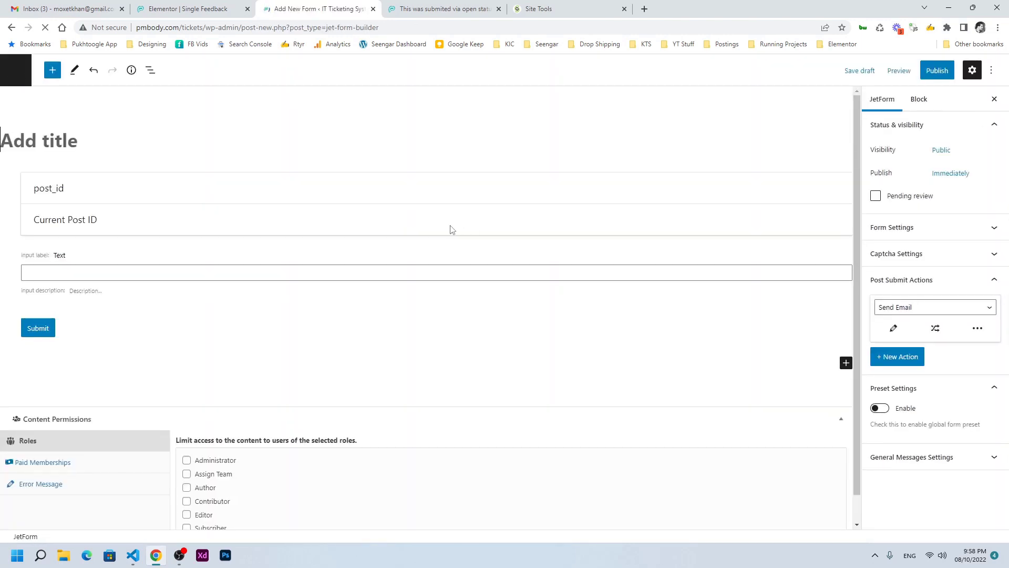
type("Ass")
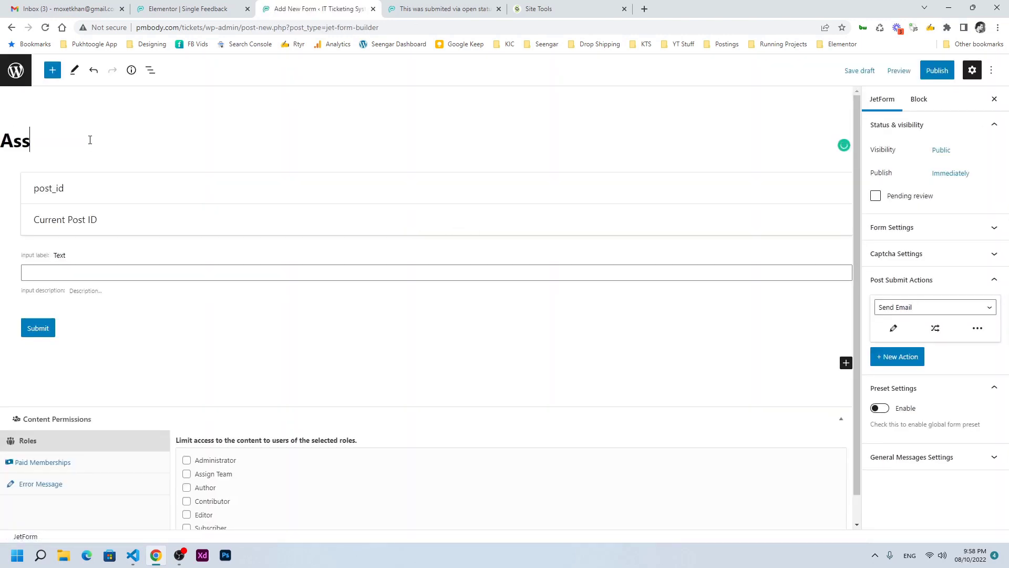
type("ign Form")
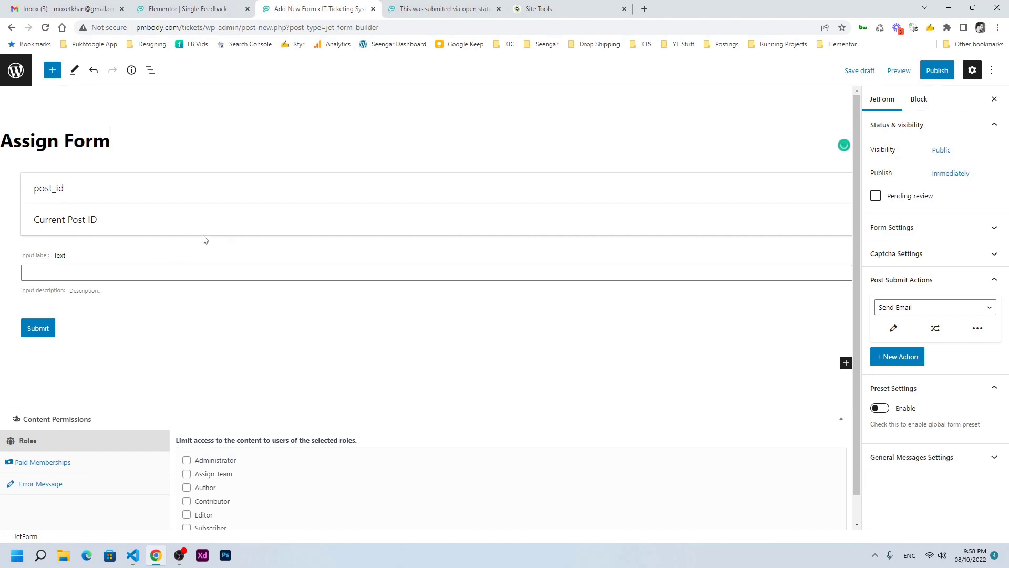
Replace the form's default text field with a Select Field placed between the hidden post_id field and the submit button
left_click(111, 221)
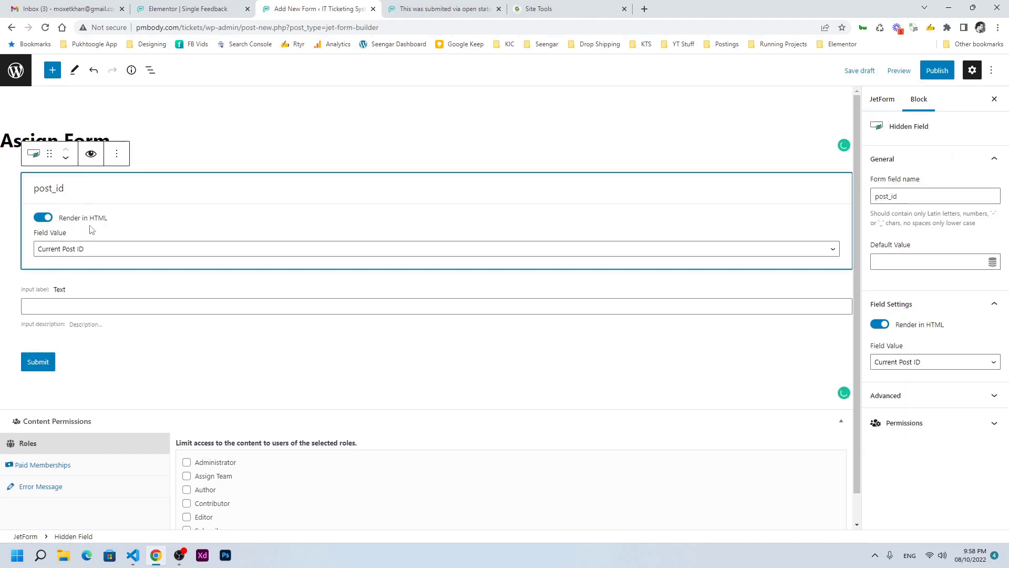
left_click(105, 308)
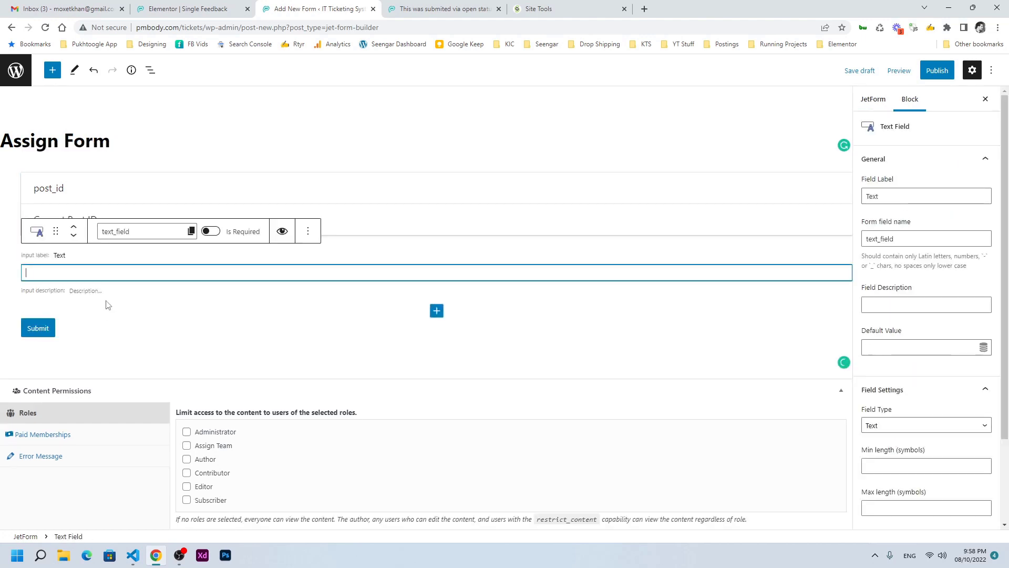
left_click(308, 232)
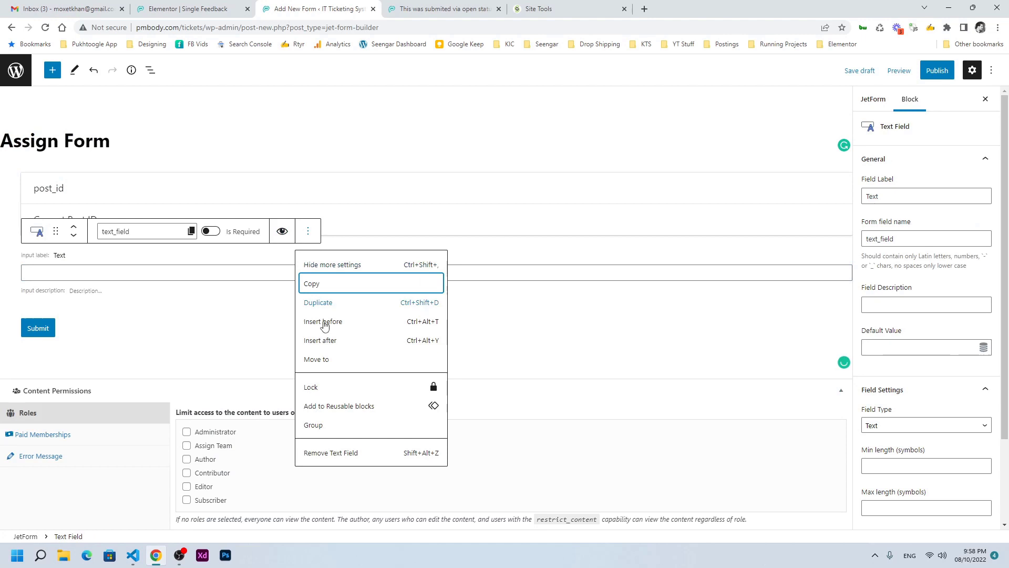
left_click(330, 453)
left_click(53, 74)
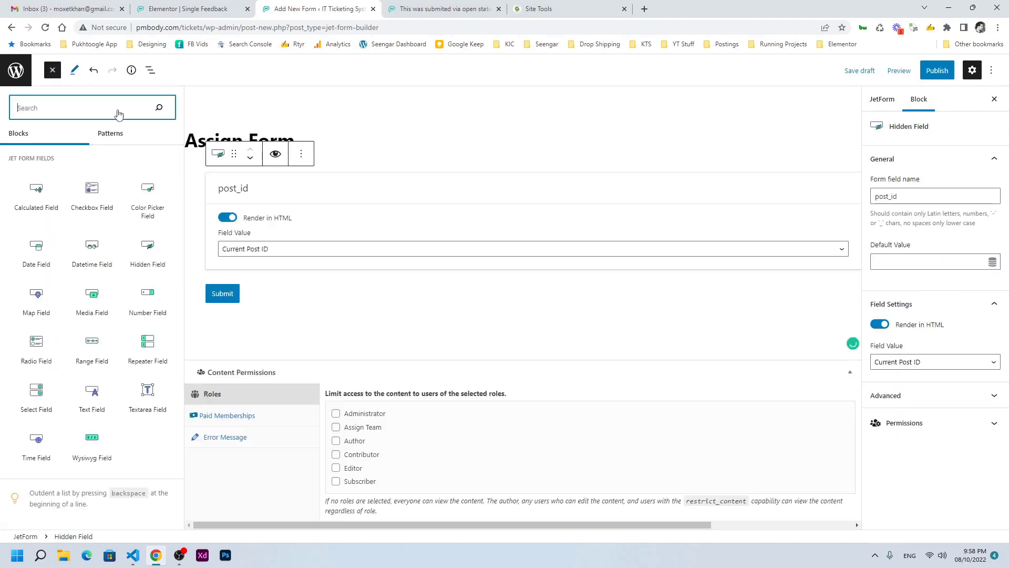
type("sele")
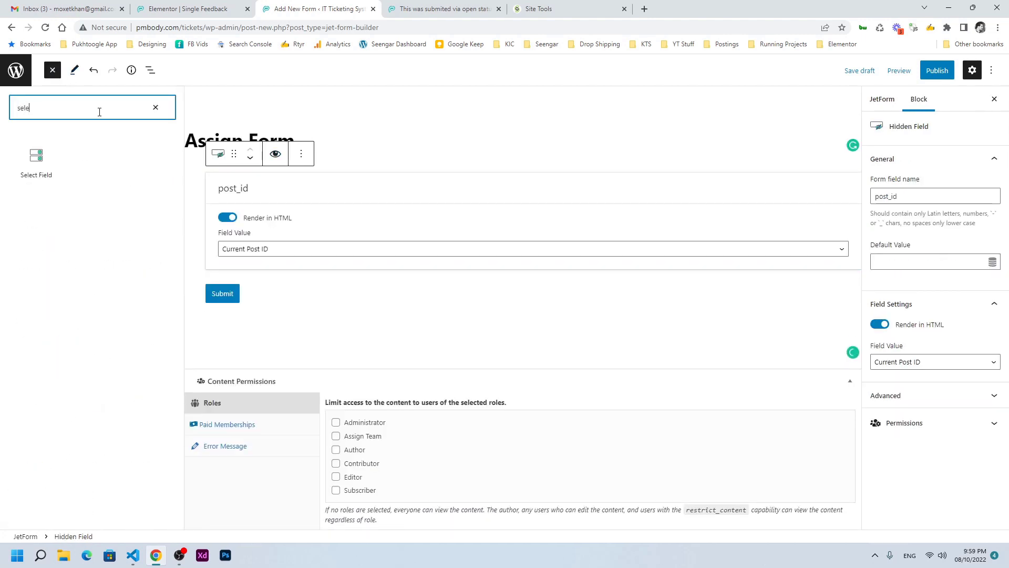
left_click(36, 157)
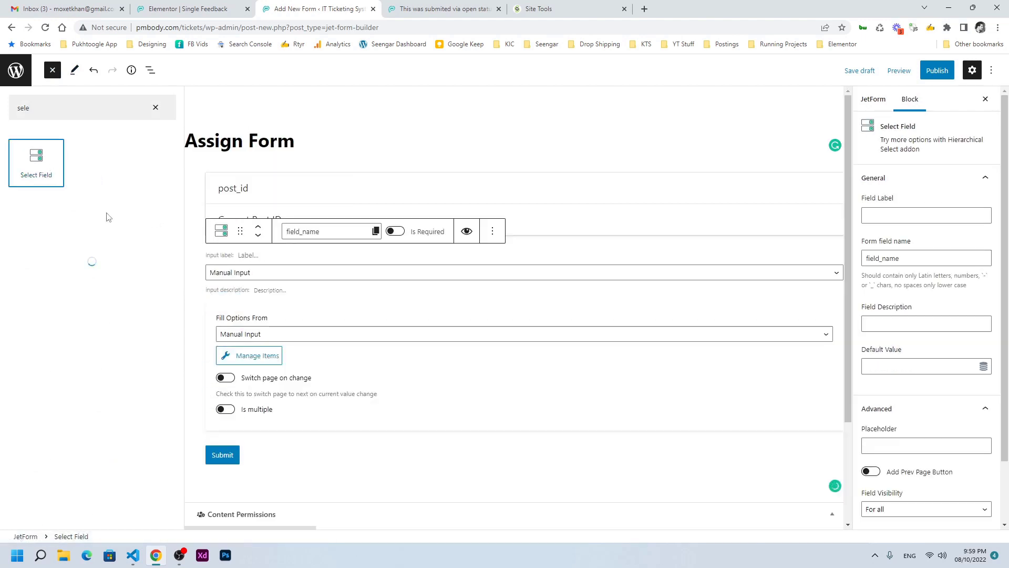
Set the Select Field's options to Generate Dynamically using the generator function Get values list from JetEngine Query
left_click(295, 334)
left_click(307, 347)
left_click(258, 335)
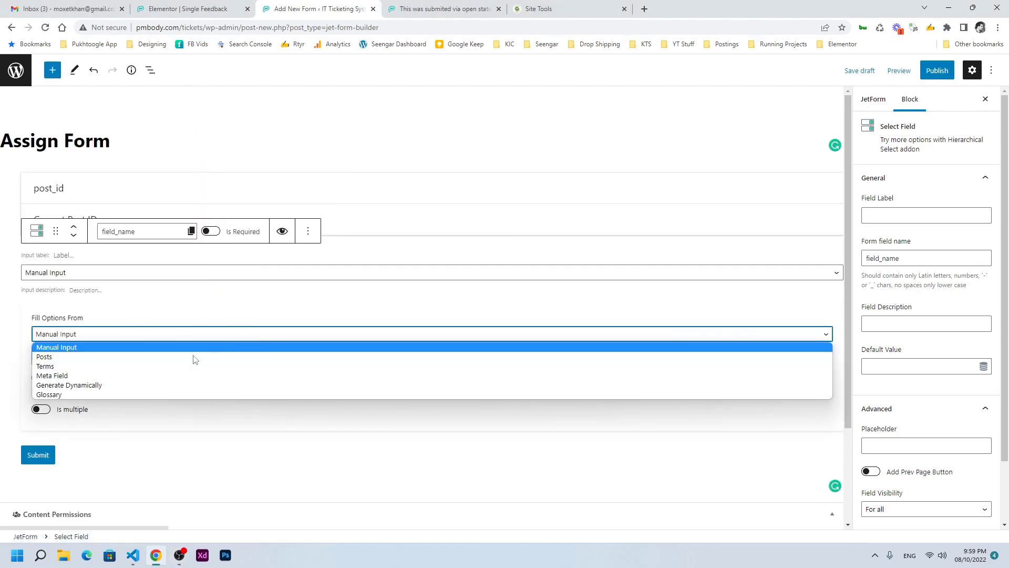
left_click(165, 387)
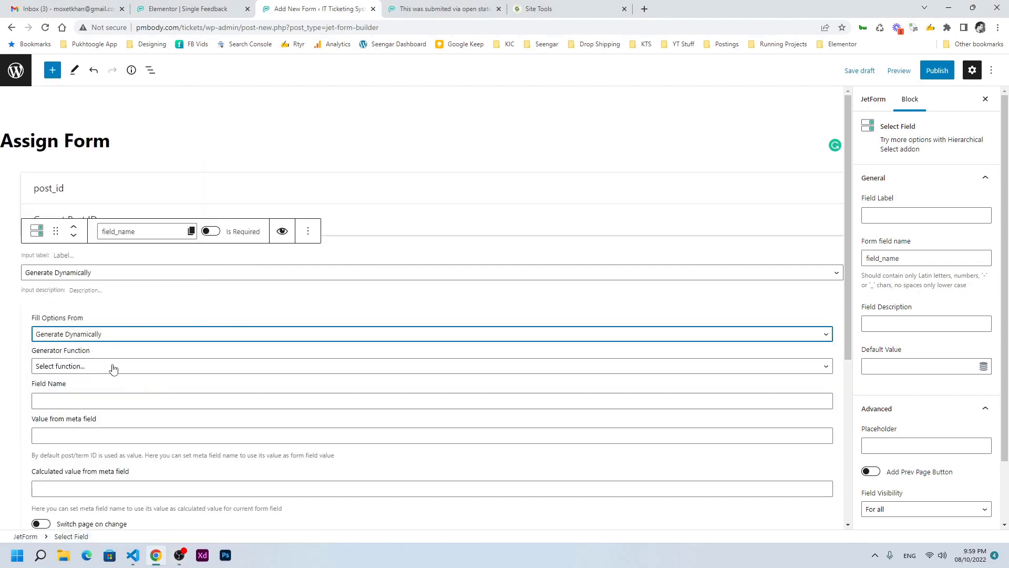
scroll(113, 365, "down", 3)
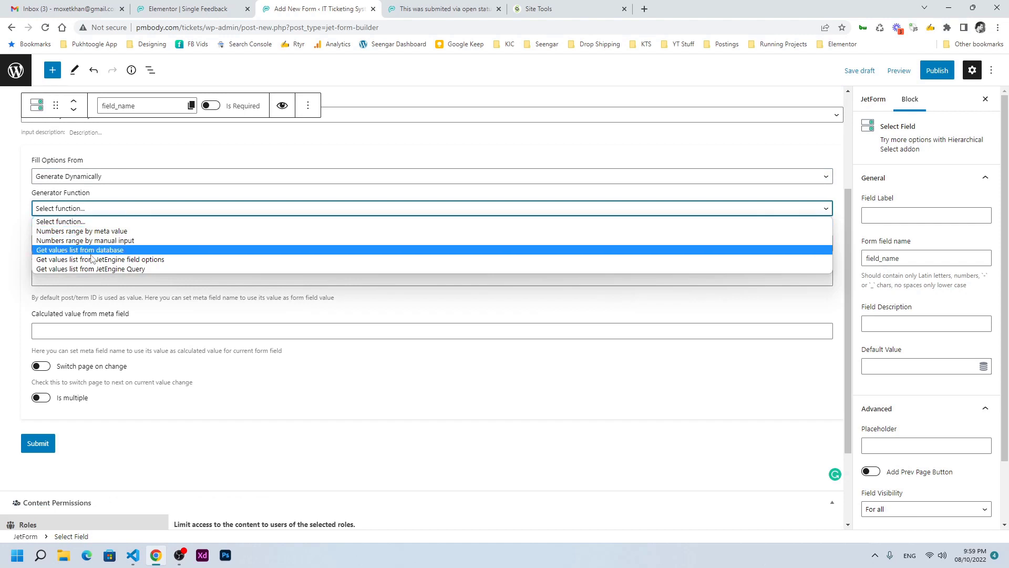
left_click(90, 269)
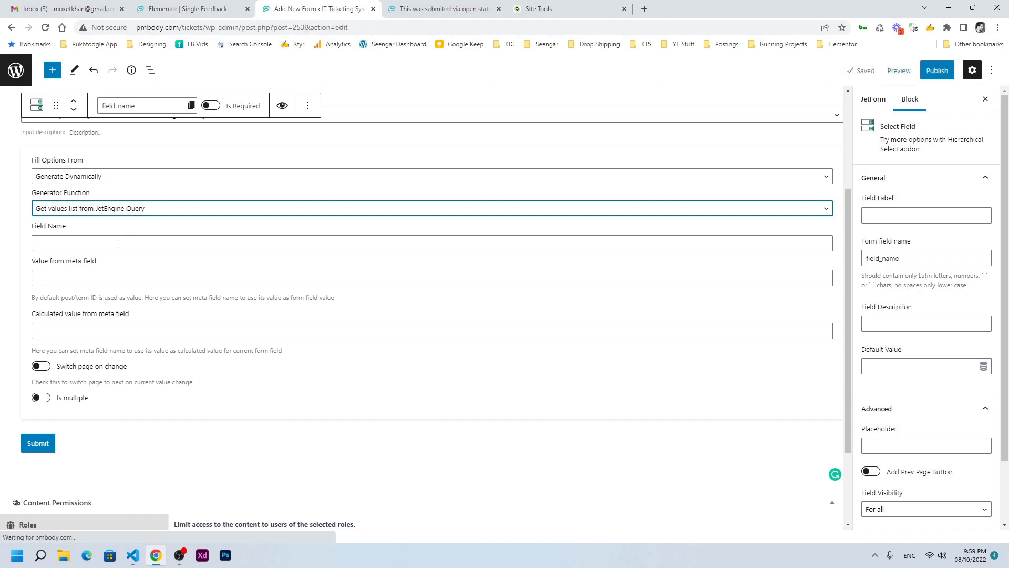
Exit the Single Feedback template editor, open JetEngine's queries list and look up the ID of the Assigned Users query
left_click(238, 5)
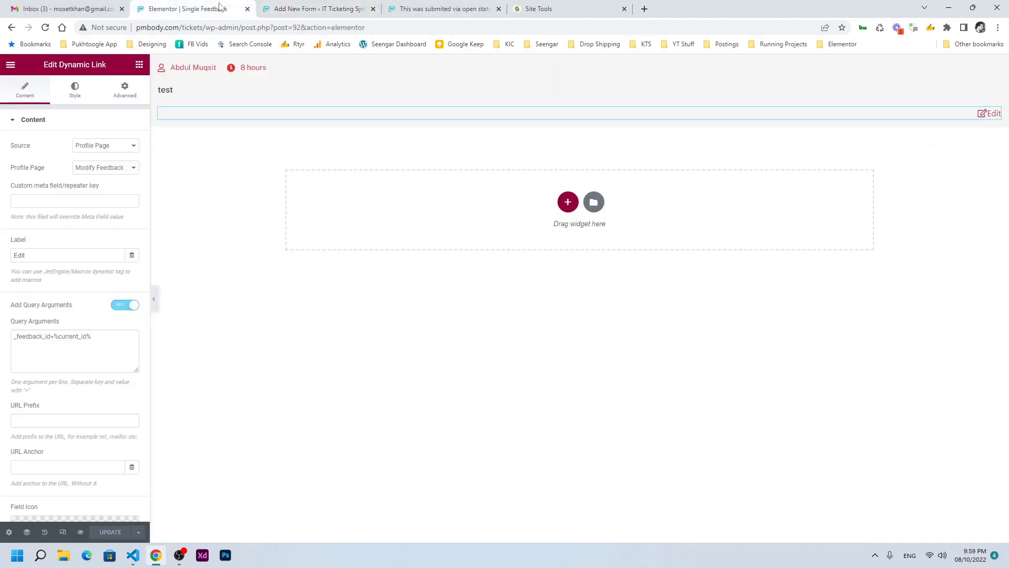
left_click(11, 65)
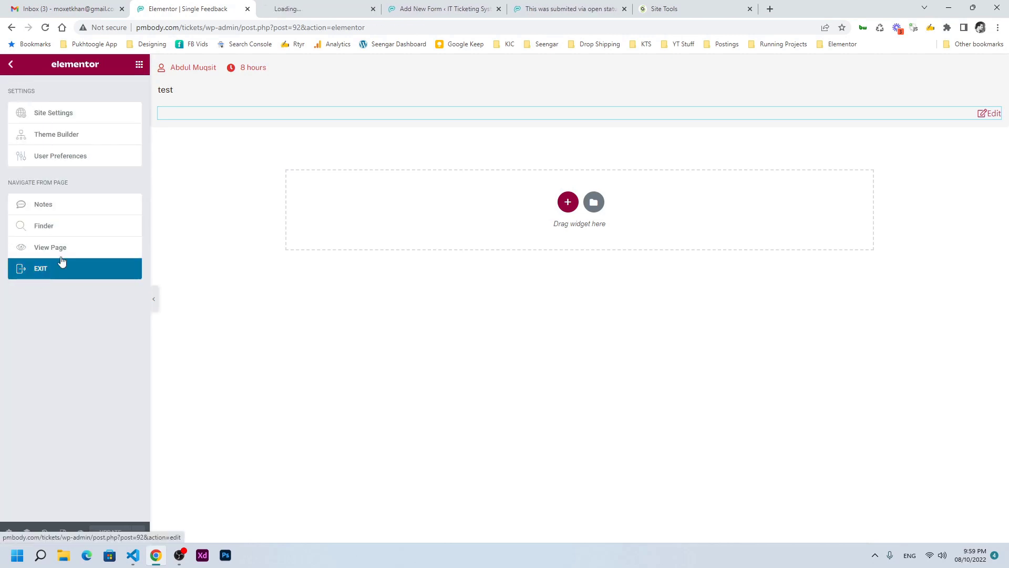
left_click(46, 279)
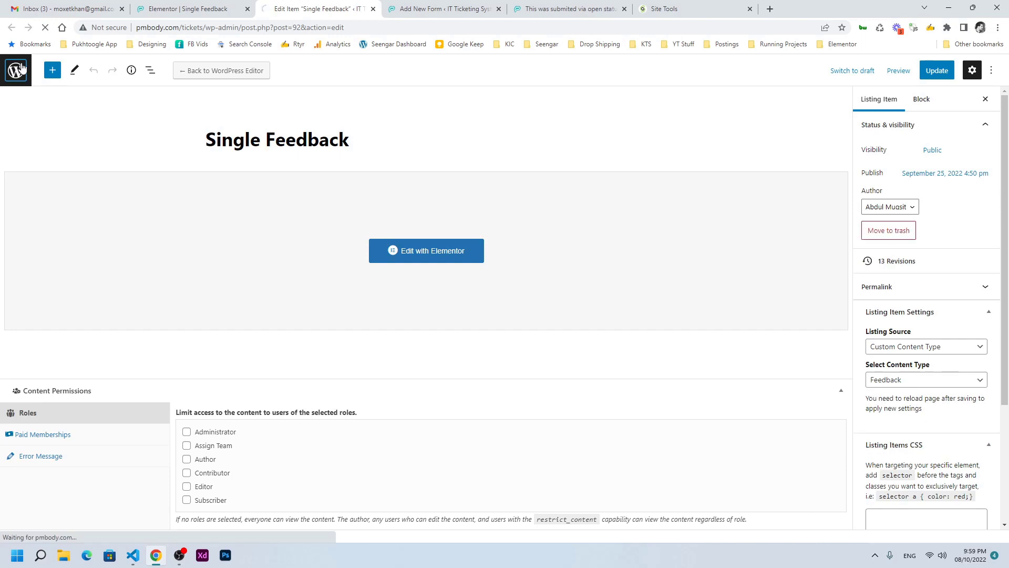
left_click(21, 67)
scroll(21, 490, "down", 1)
scroll(21, 490, "down", 2)
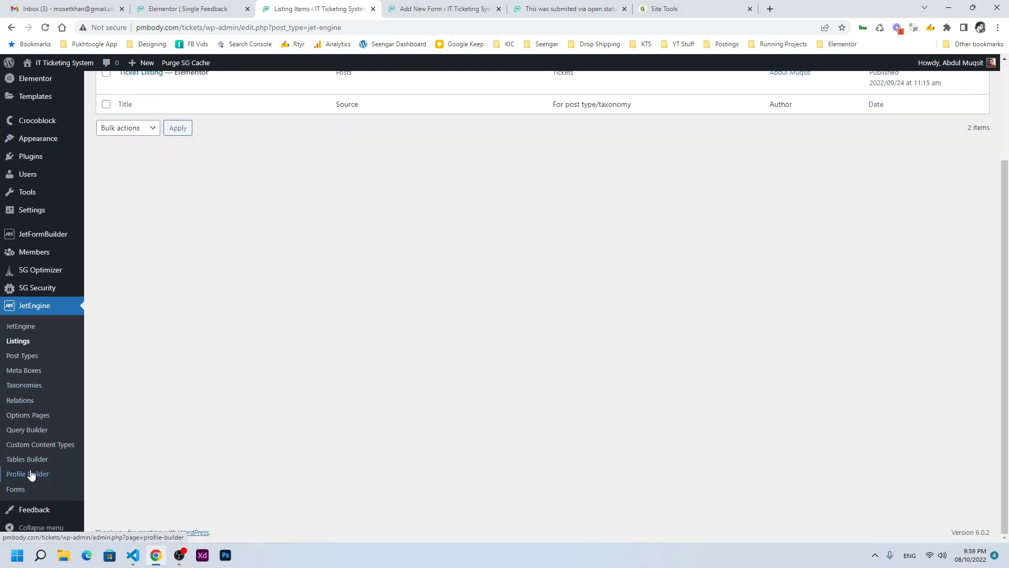
left_click(33, 431)
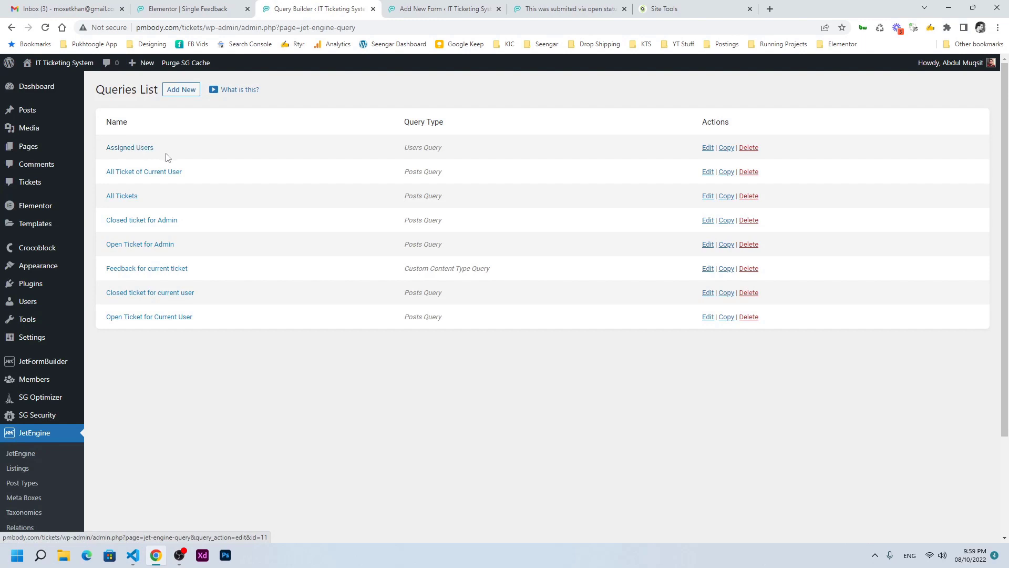
Enter 11|ID|display_name as the generator's Field Name in the Assign Form's Select Field and review its parts
left_click(444, 9)
left_click(186, 237)
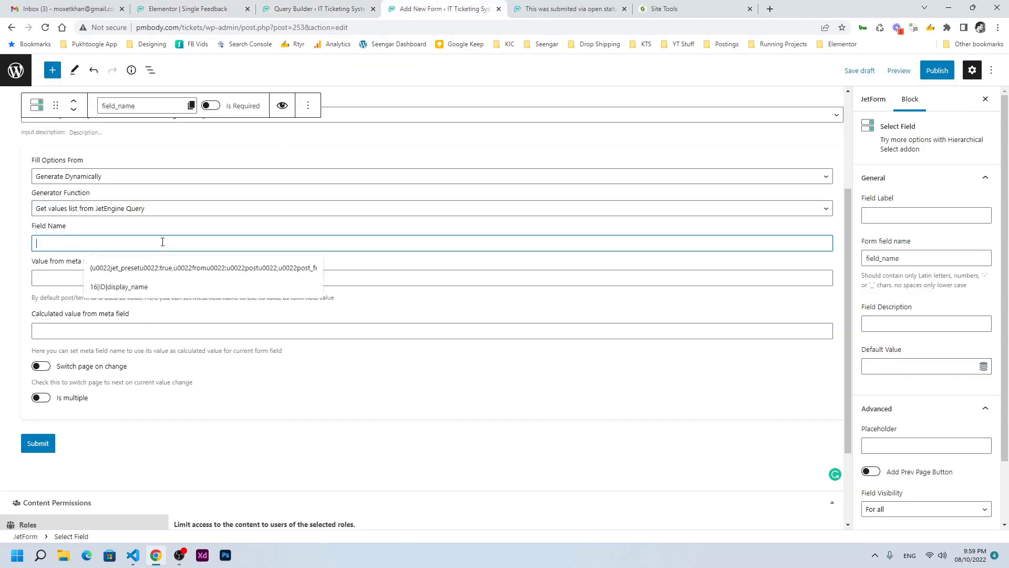
type("11|ID|display_name")
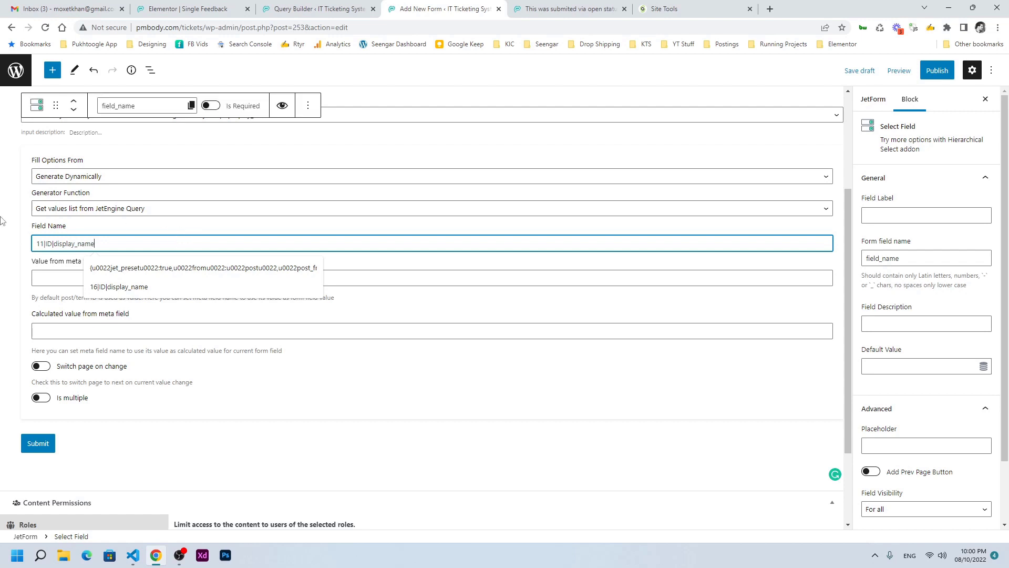
left_click(4, 221)
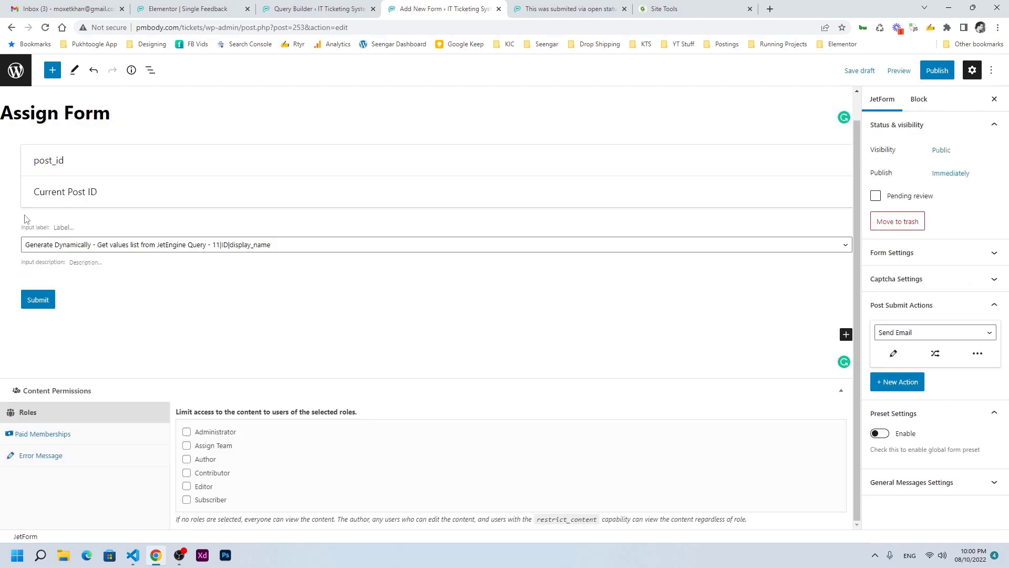
left_click(83, 247)
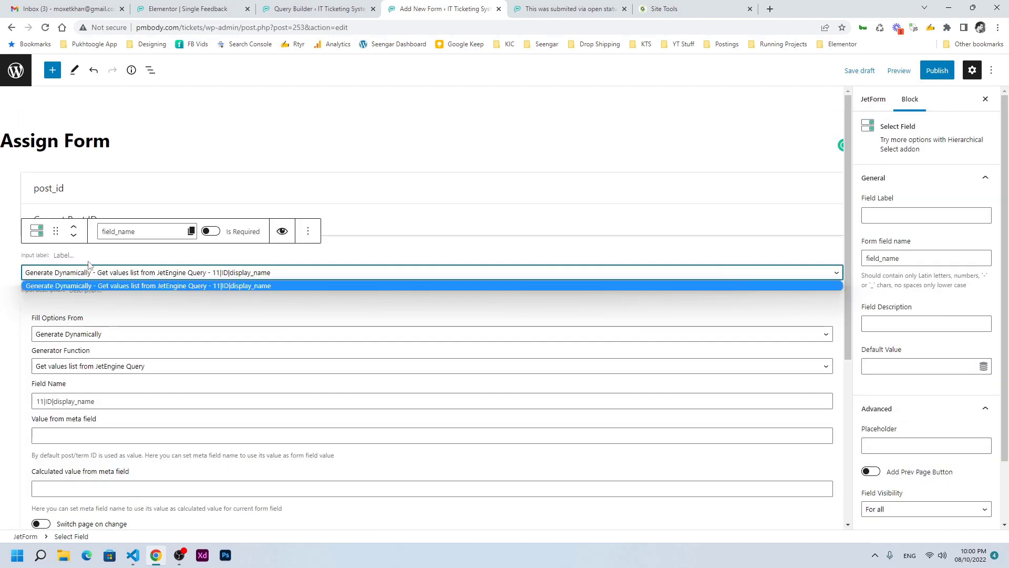
left_click(46, 403)
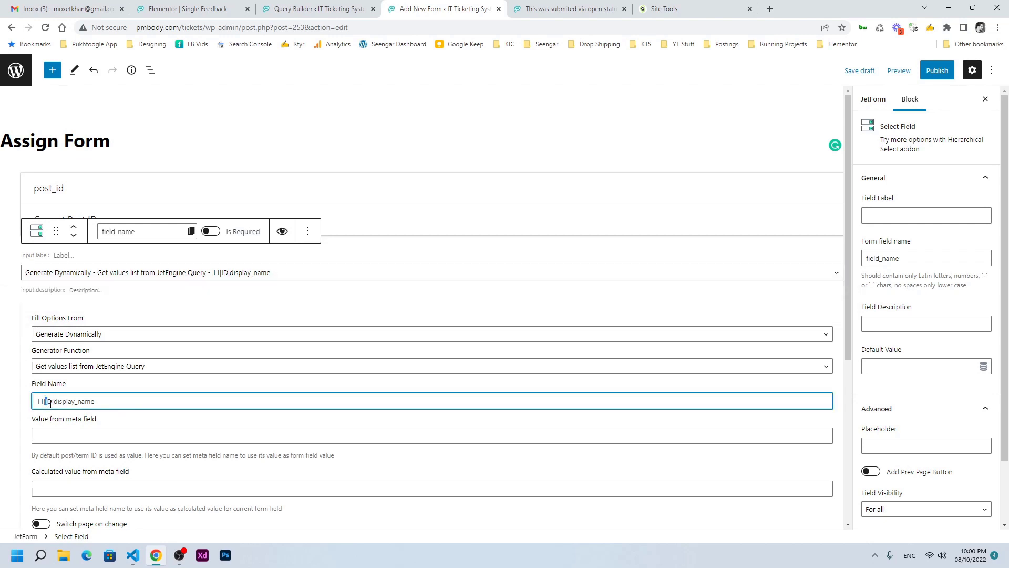
left_click_drag(54, 402, 85, 402)
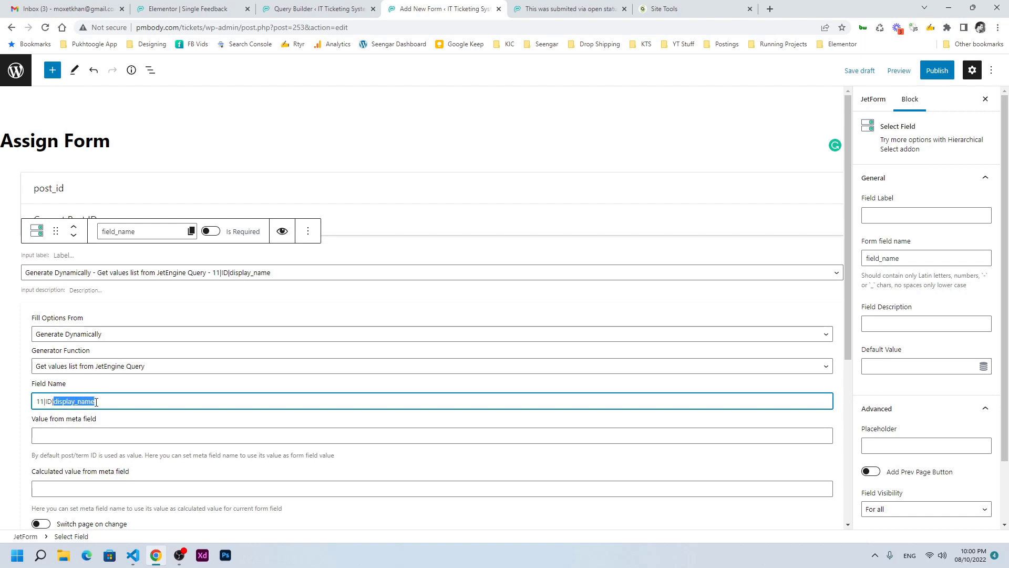
scroll(687, 402, "down", 2)
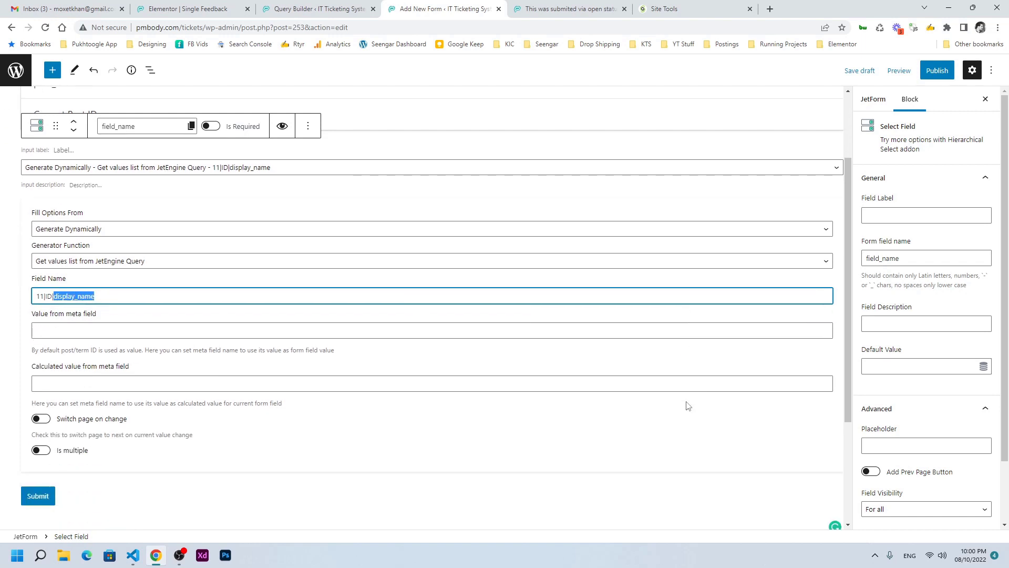
Change the label of the form's submit button to "Assign"
left_click(111, 496)
left_click_drag(908, 194, 859, 201)
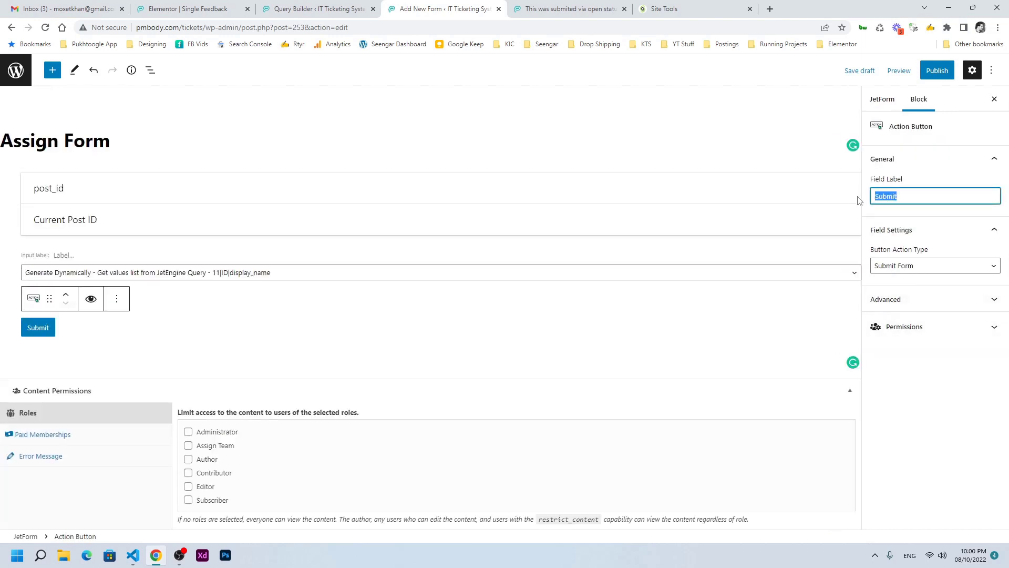
type("Assign")
Change the form's post submit action to Insert/Update Post
left_click(883, 100)
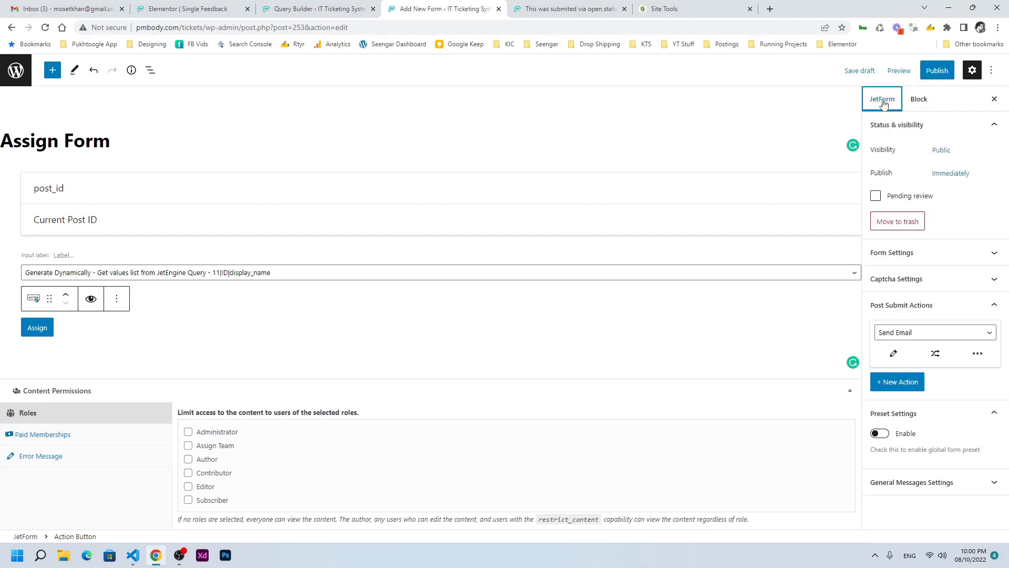
left_click(899, 333)
left_click(901, 356)
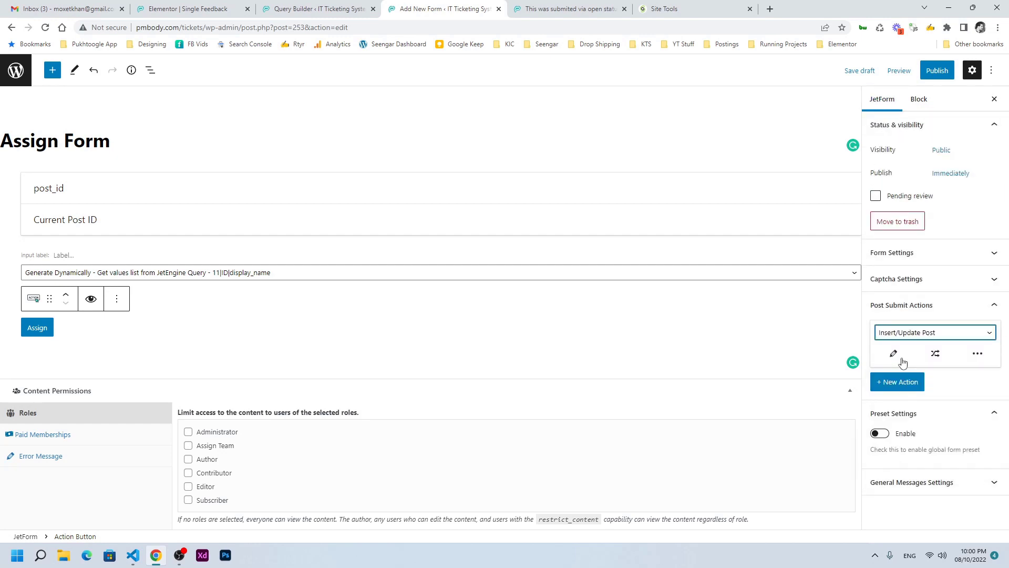
left_click(893, 353)
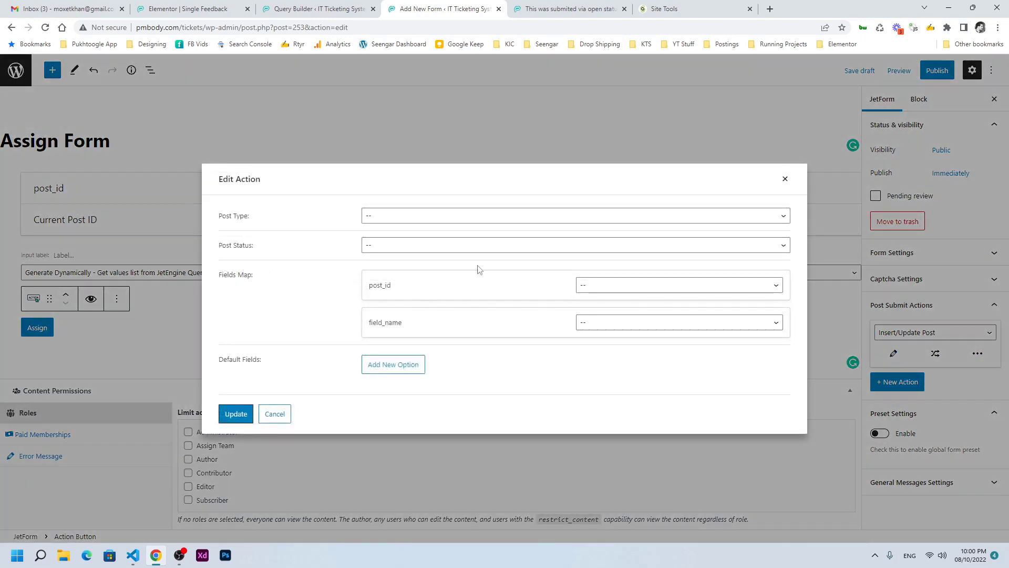
left_click(397, 217)
scroll(421, 323, "down", 1)
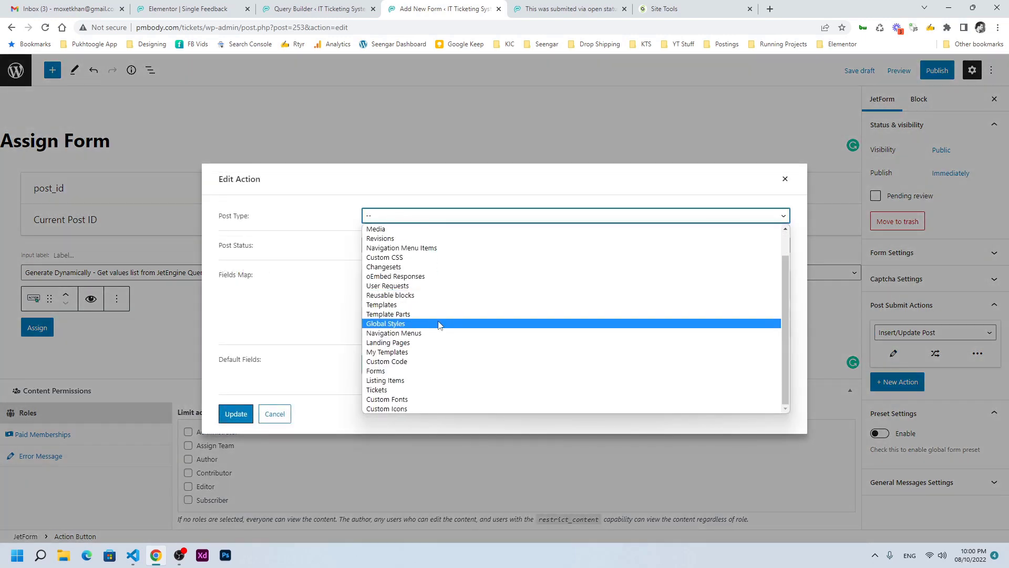
left_click(406, 391)
left_click(412, 243)
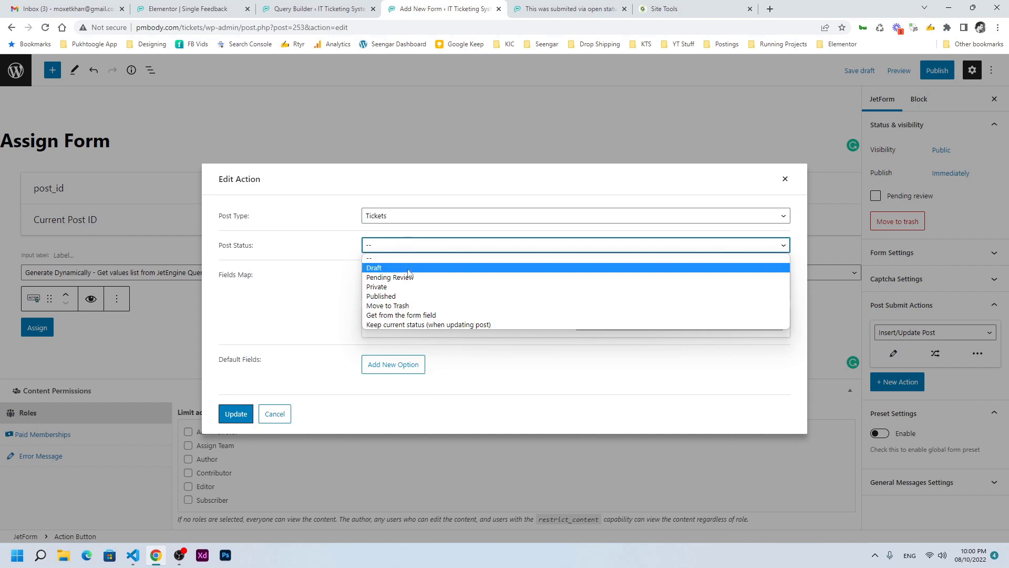
left_click(402, 296)
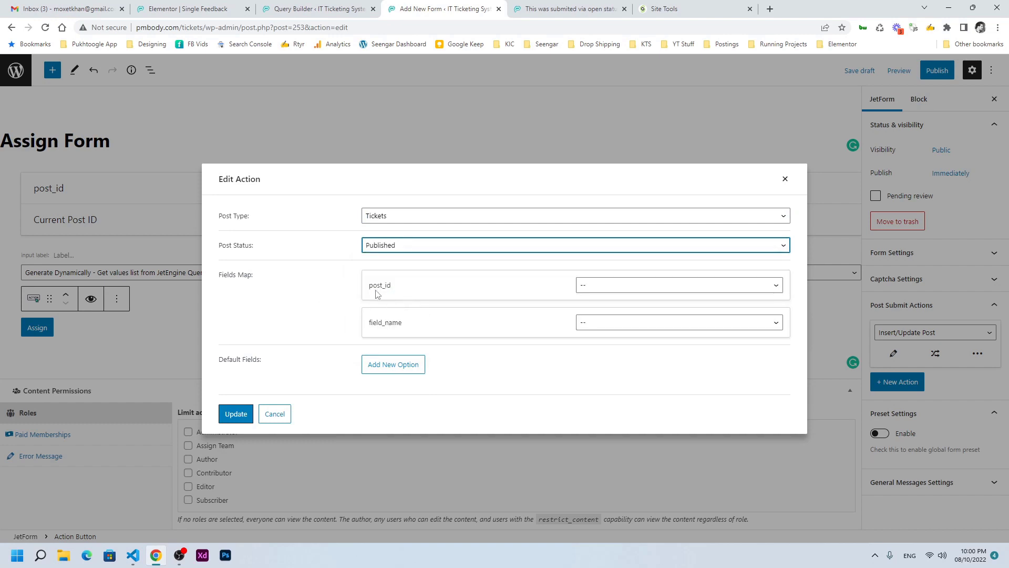
left_click(605, 295)
left_click(602, 306)
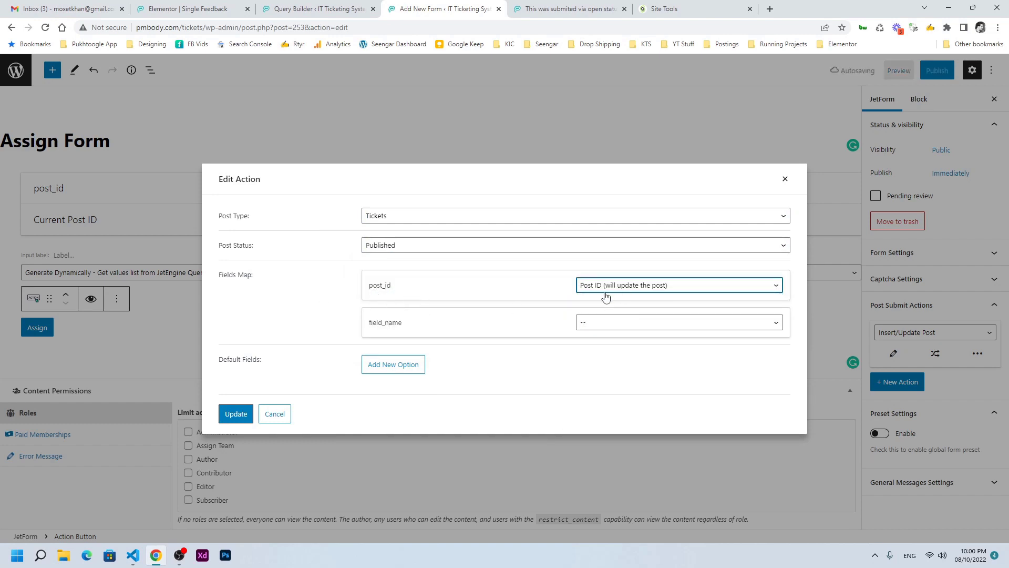
left_click_drag(368, 322, 513, 329)
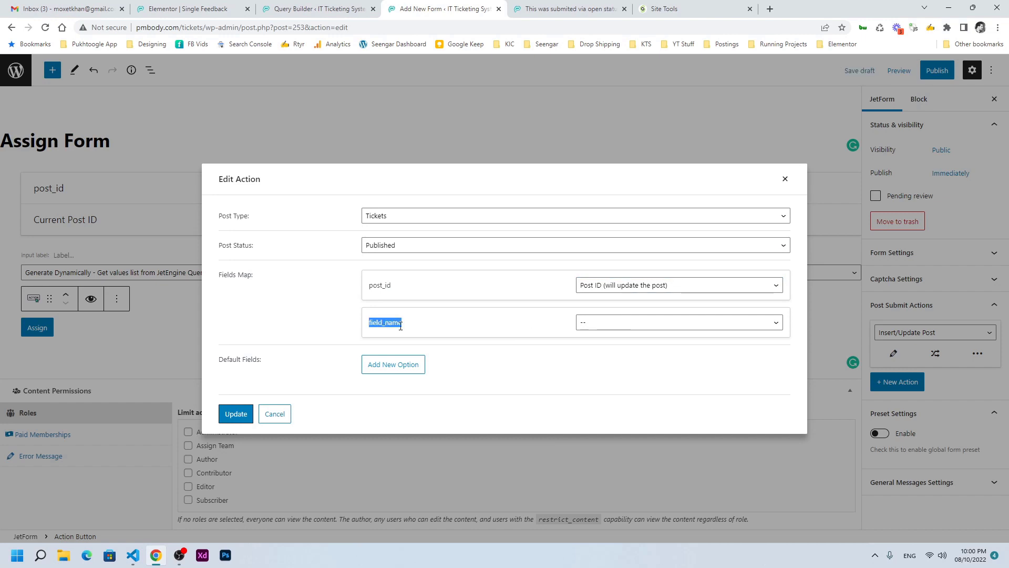
left_click(786, 178)
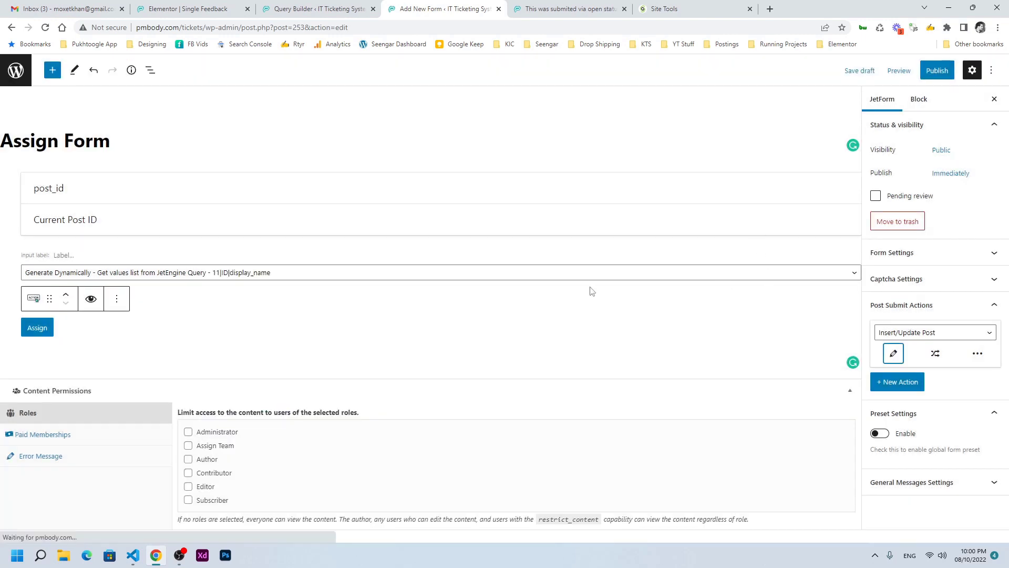
Label the Select Field "Assign To" and set its form field name to assign_to
left_click(118, 278)
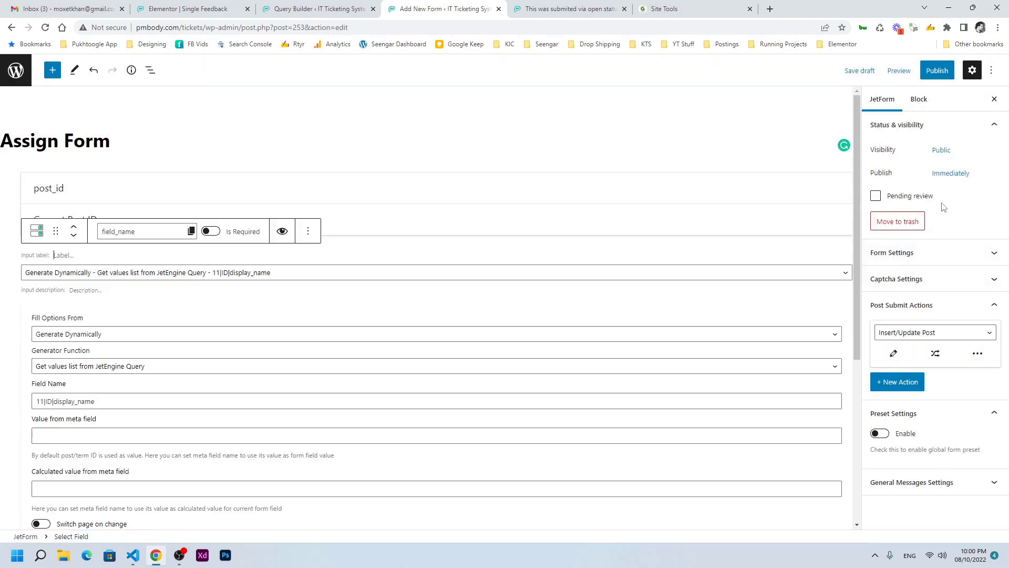
left_click(918, 99)
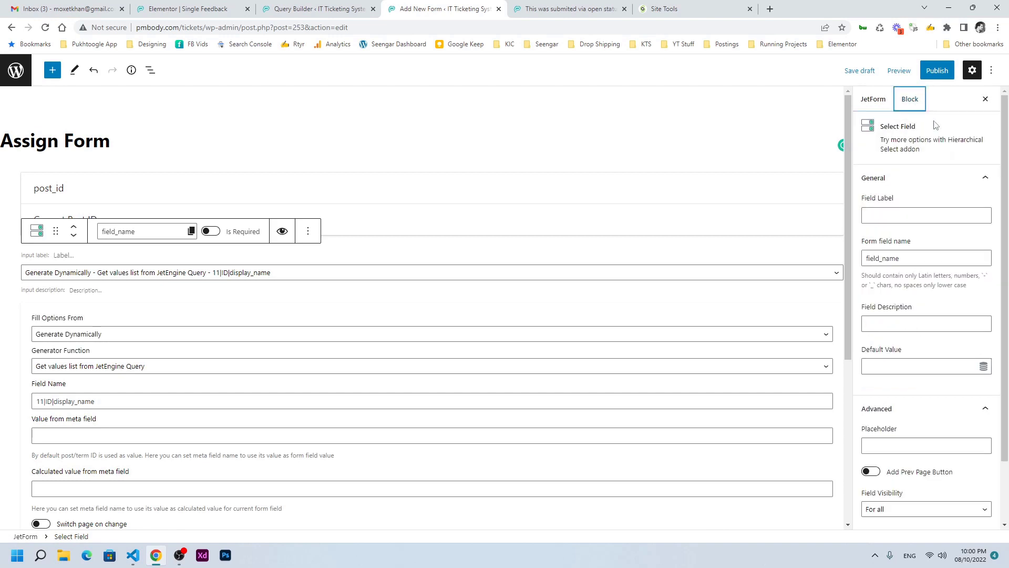
left_click(901, 215)
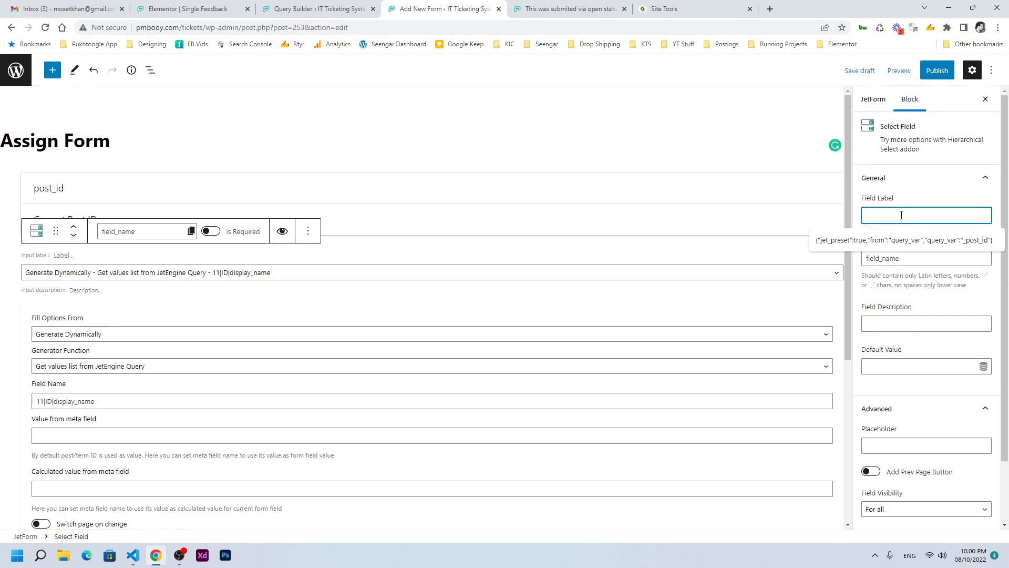
type("Assign To")
key("Tab")
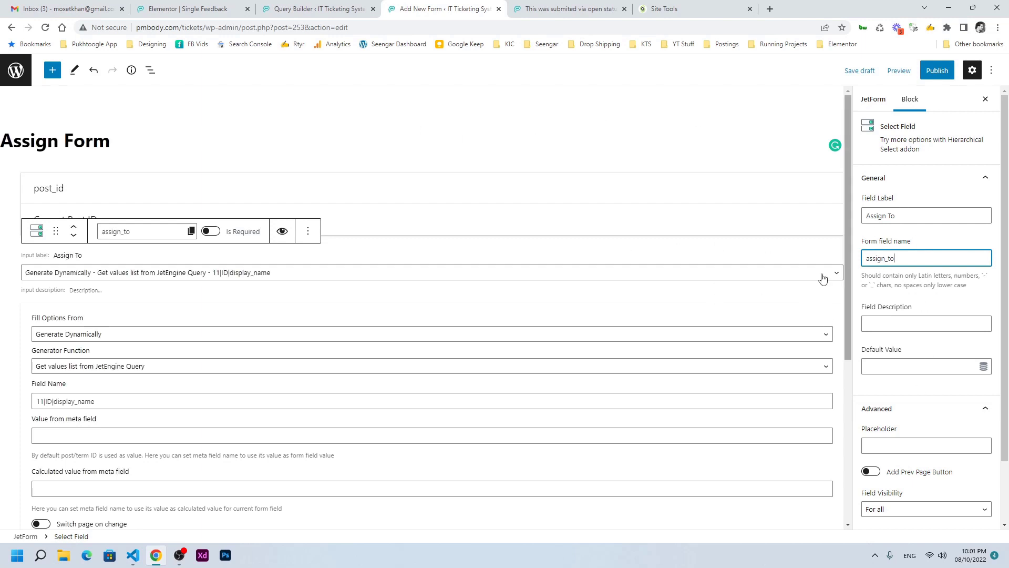
Open the Tickets custom post type for editing in JetEngine
left_click(307, 8)
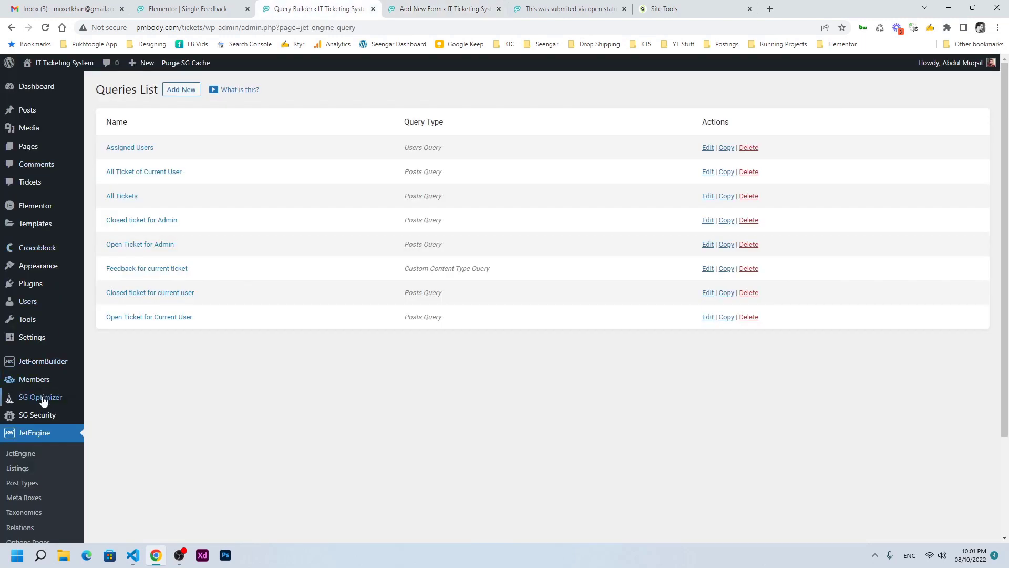
scroll(39, 396, "down", 2)
left_click(23, 379)
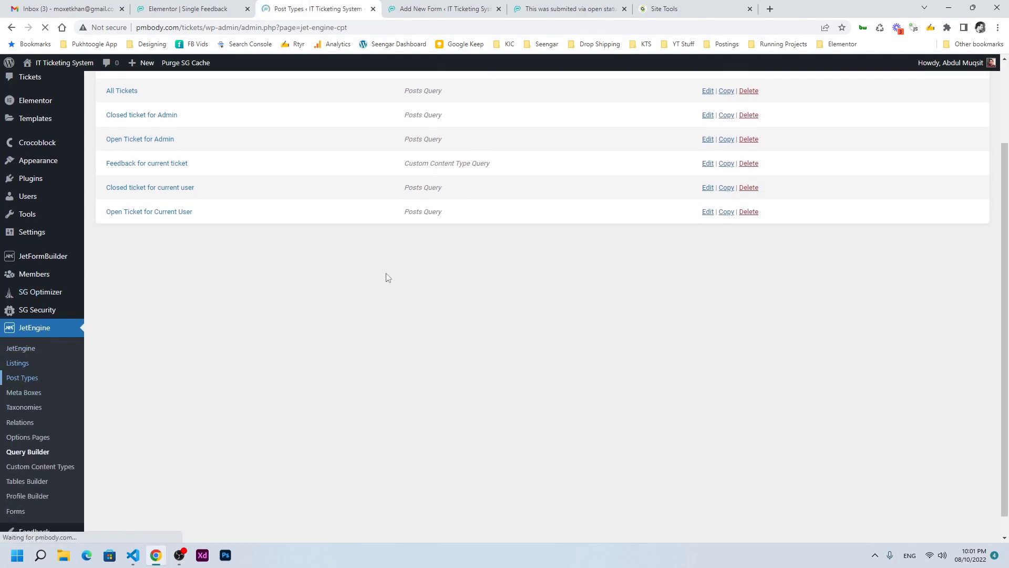
left_click(702, 147)
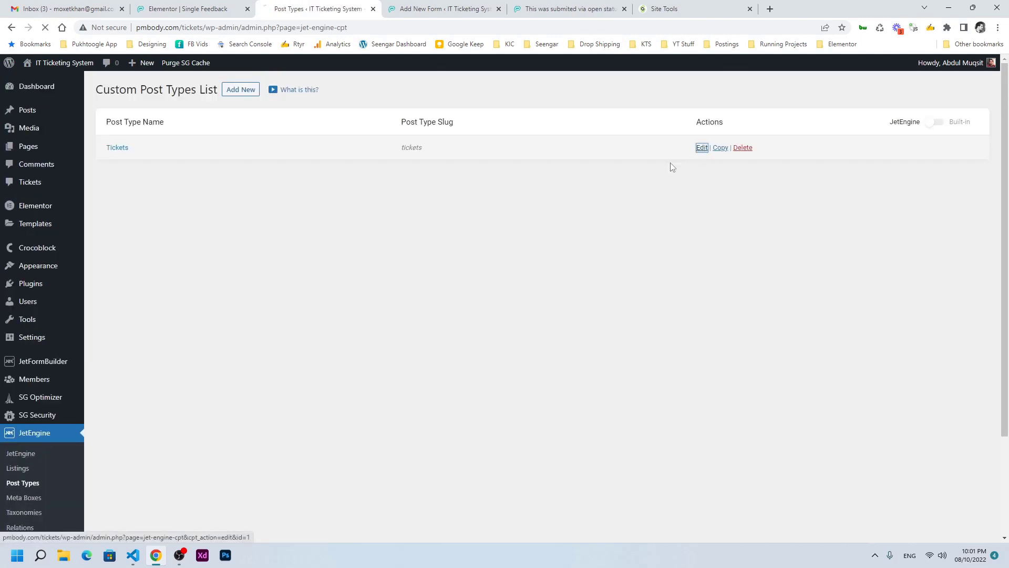
Add a new meta field to the Tickets post type with label and name assigned_user
scroll(337, 318, "down", 2)
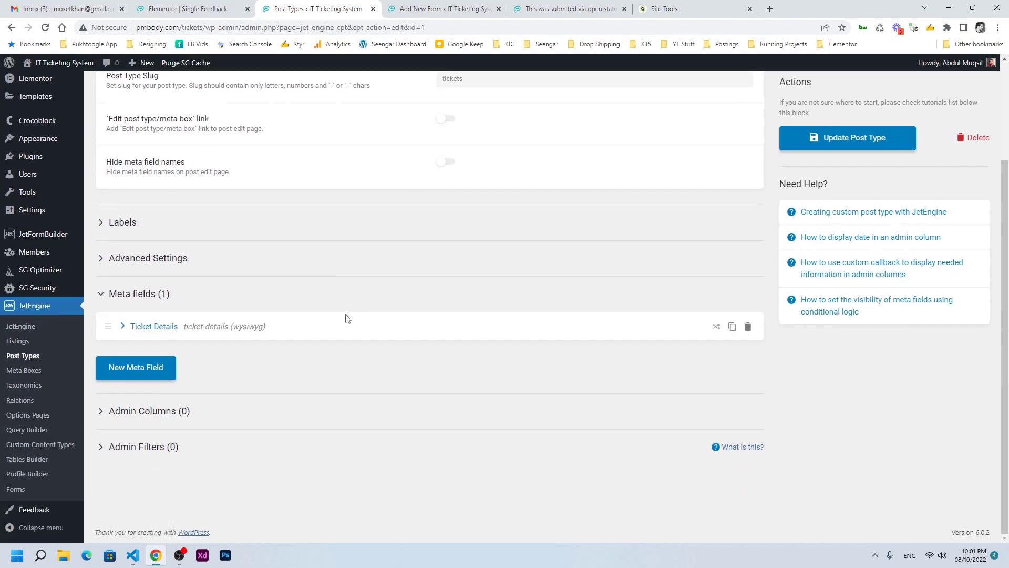
left_click(157, 370)
left_click(477, 400)
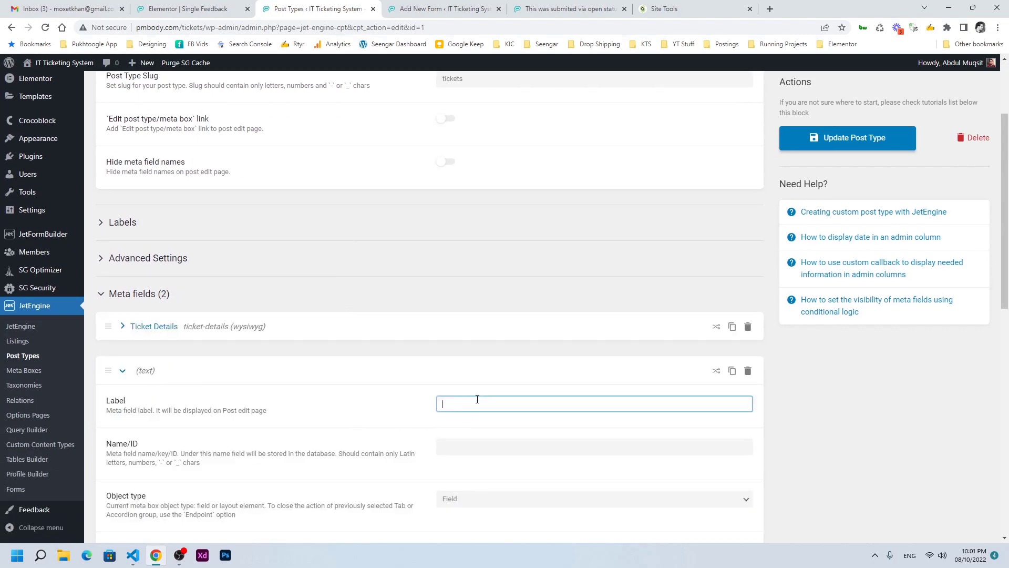
type("assigned_user")
key("Tab")
Set the assigned_user meta field's type to Number with default value 0 and update the post type
scroll(476, 402, "down", 3)
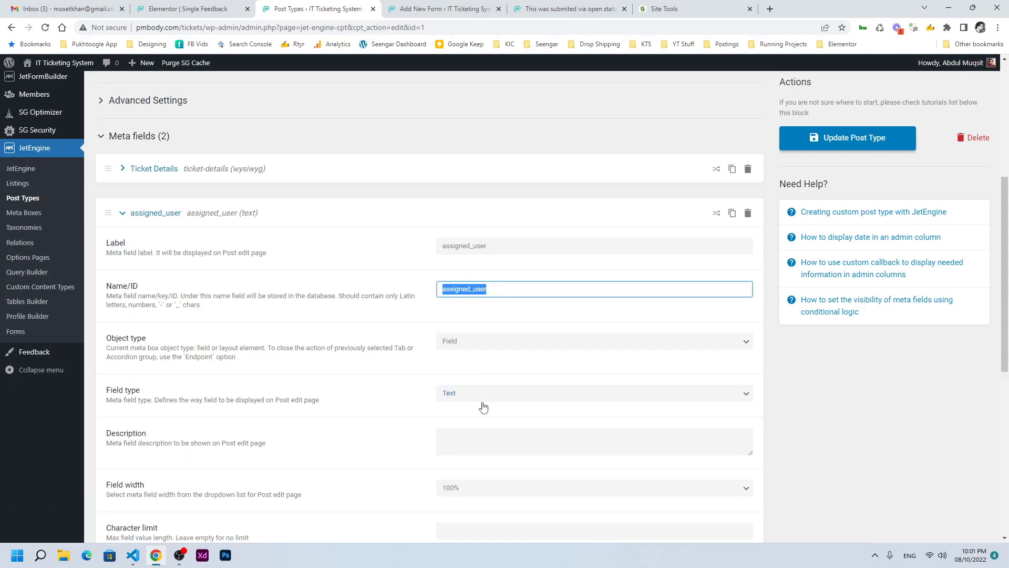
scroll(368, 321, "down", 2)
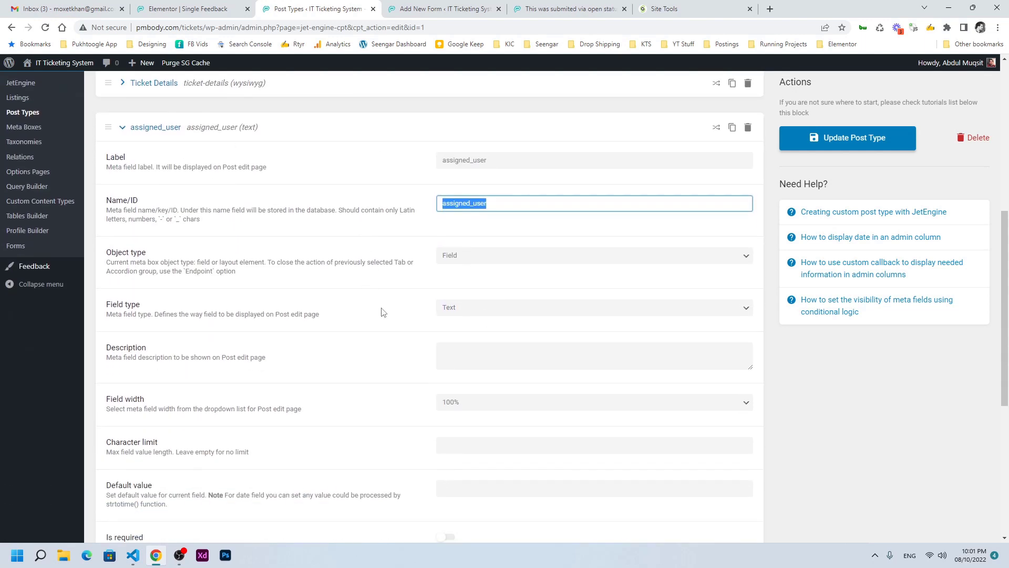
left_click(467, 288)
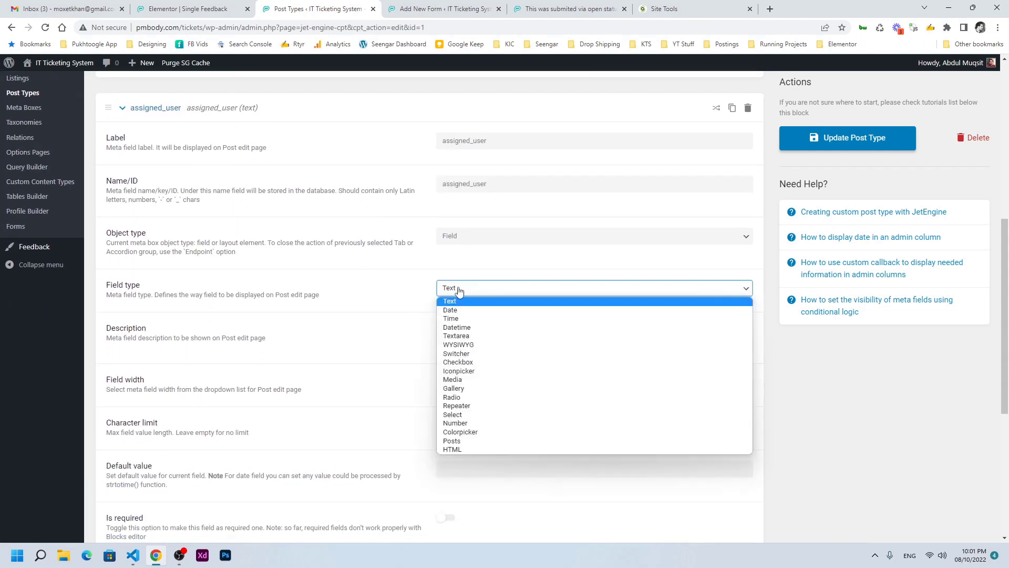
left_click(455, 423)
scroll(388, 334, "down", 3)
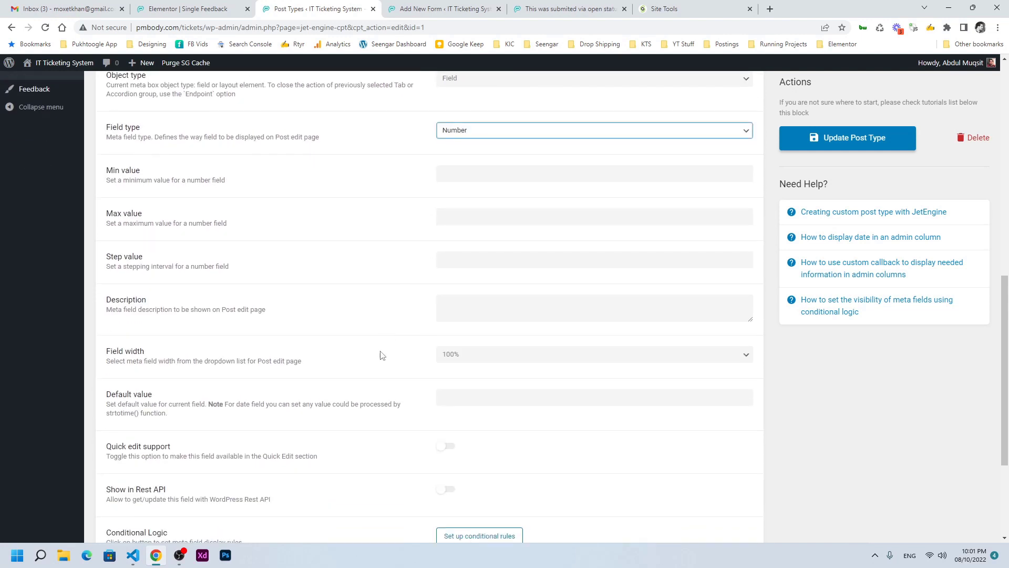
scroll(462, 434, "down", 1)
left_click(485, 345)
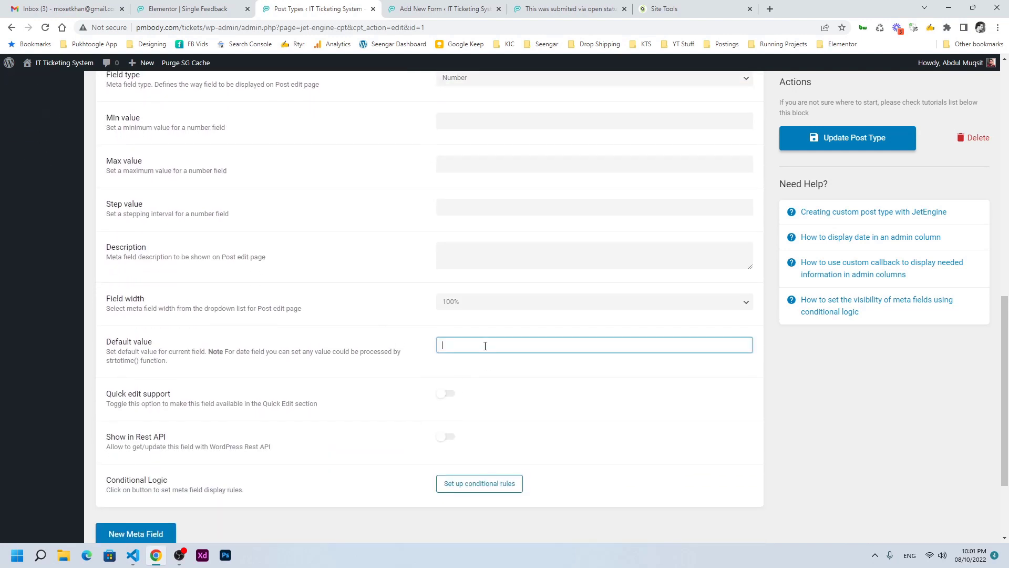
left_click(873, 146)
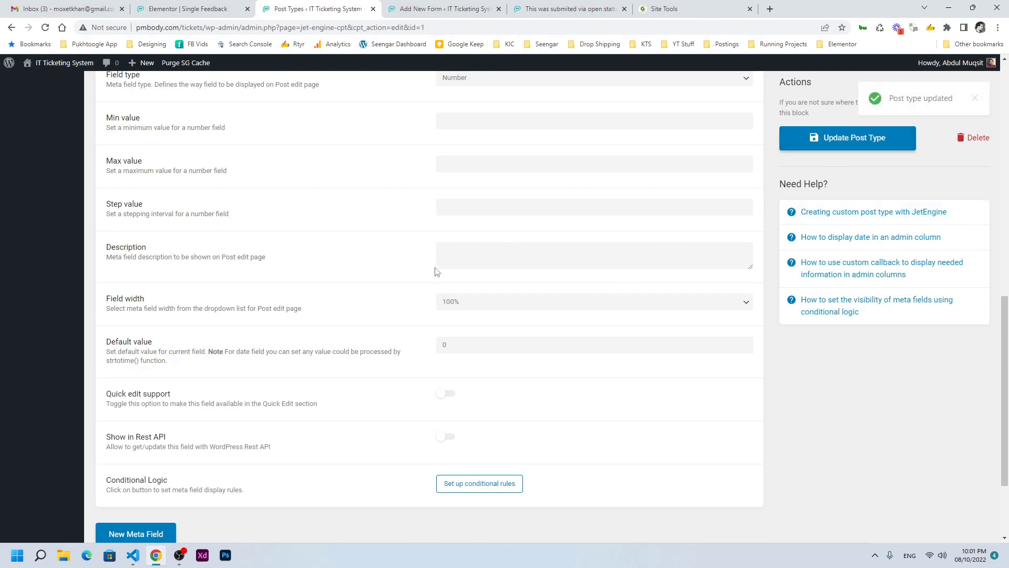
Open the ticket "Hey" from the Tickets list and check its assigned_user field
scroll(392, 287, "up", 15)
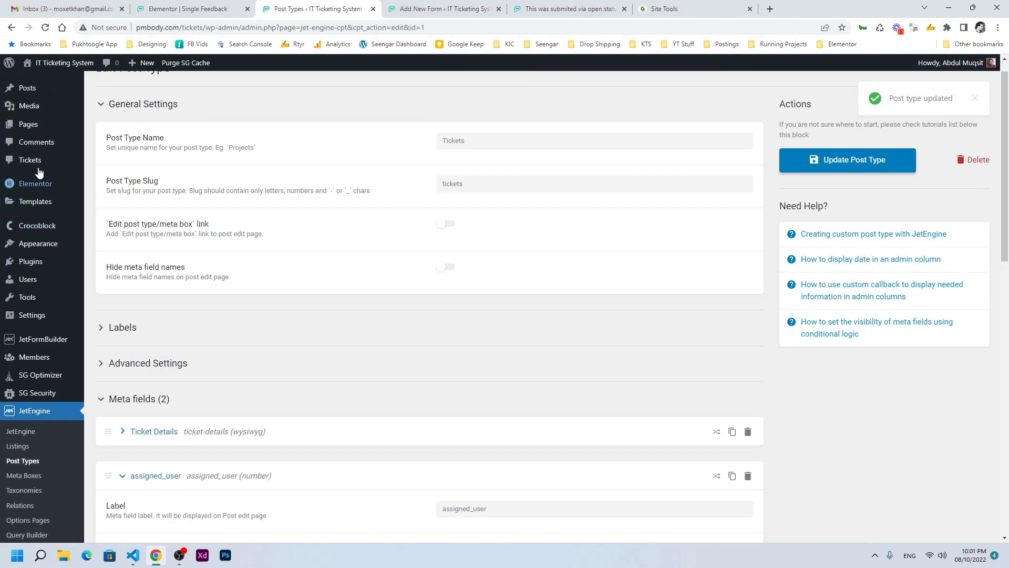
left_click(139, 204)
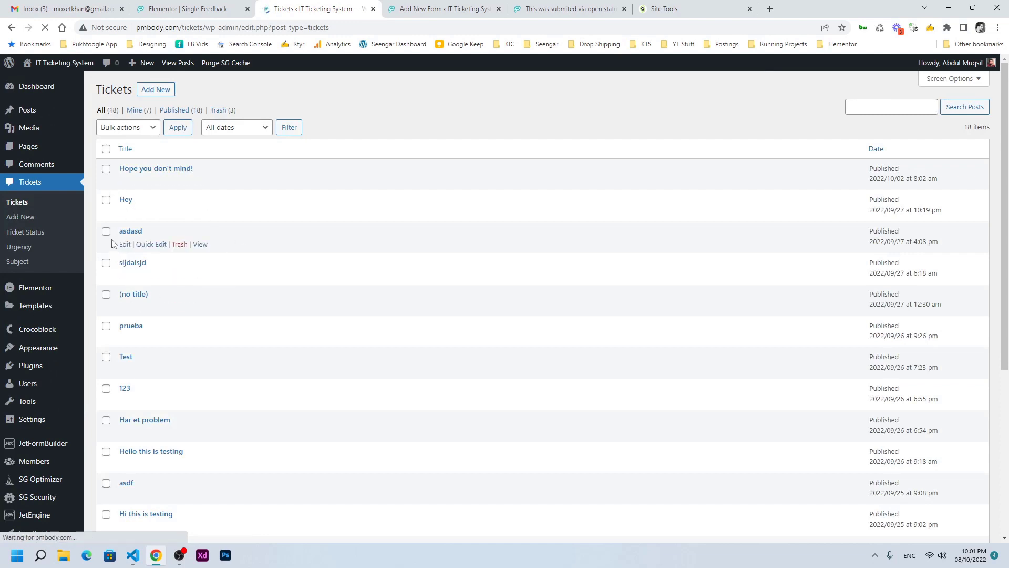
left_click(125, 212)
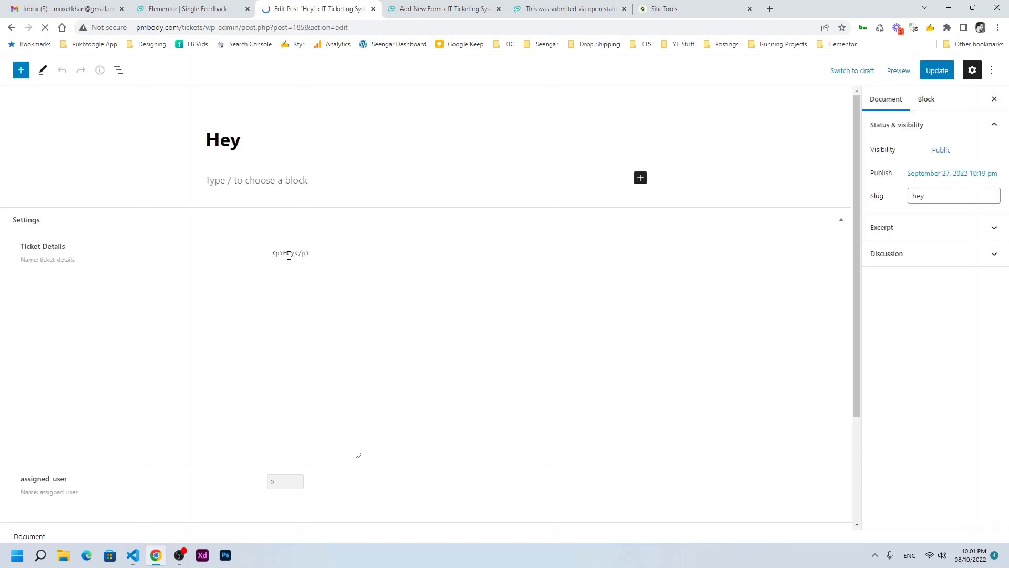
scroll(157, 294, "down", 3)
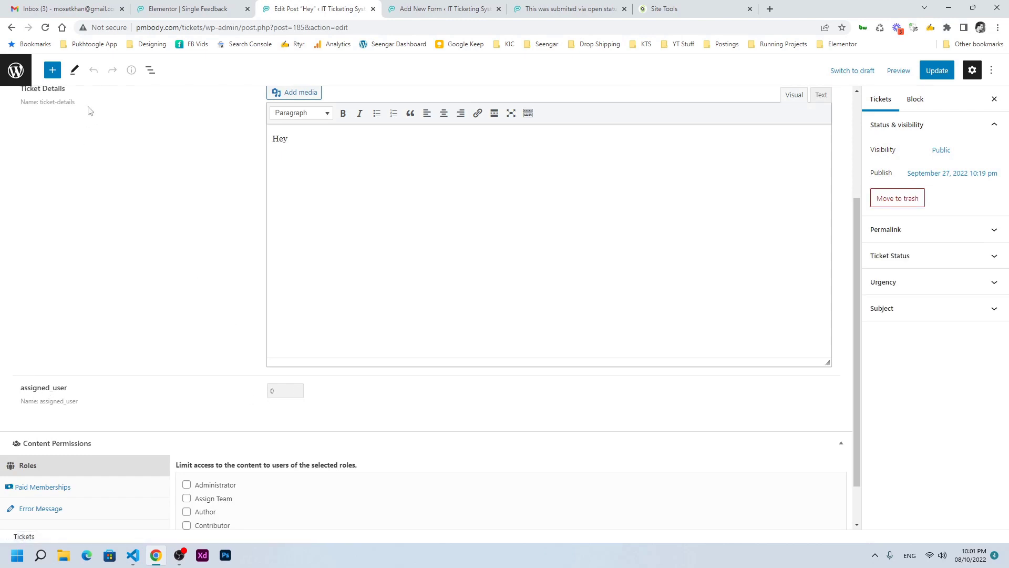
Return to the Assign Form and open the Post Type choices in its Insert/Update Post action settings
left_click(411, 8)
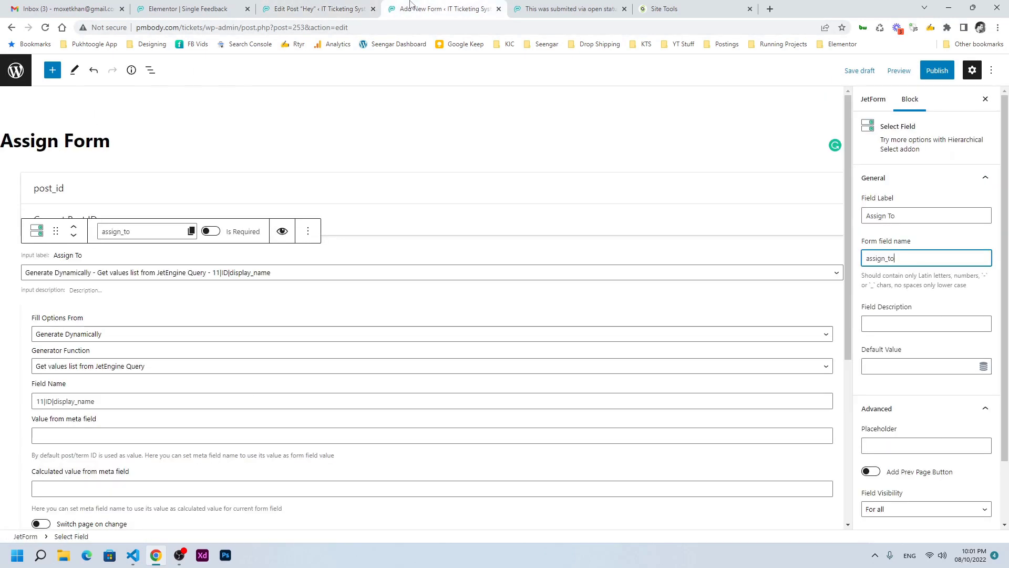
left_click(870, 101)
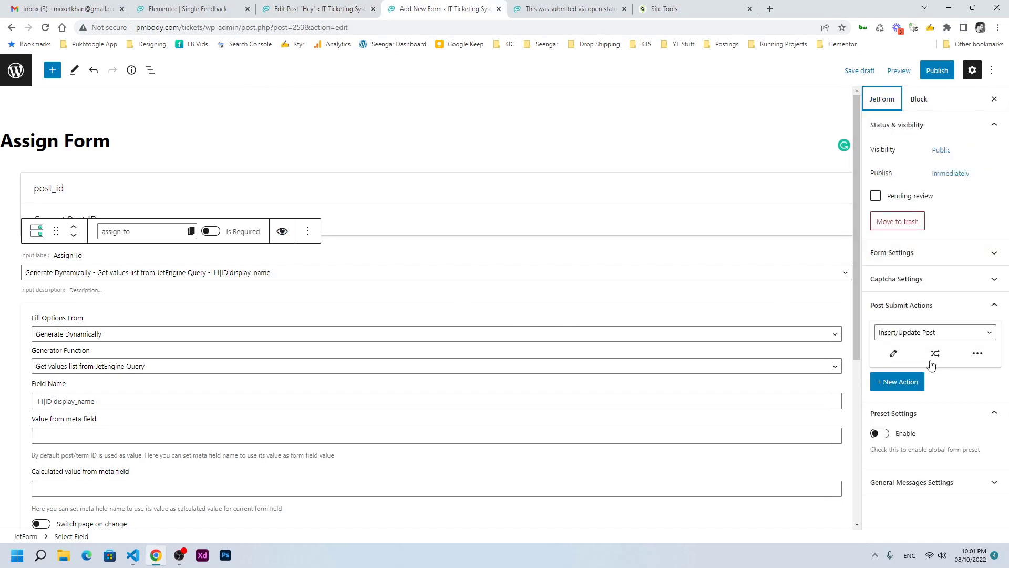
left_click(893, 353)
left_click(395, 215)
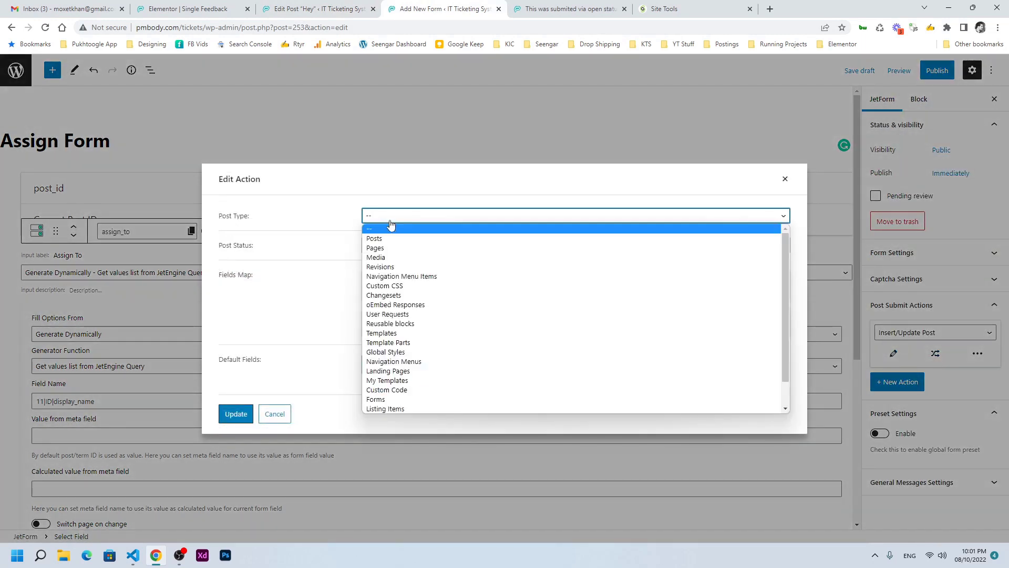
Set the Insert/Update Post action's post type to Tickets and its post status to Published
scroll(381, 358, "down", 1)
left_click(382, 391)
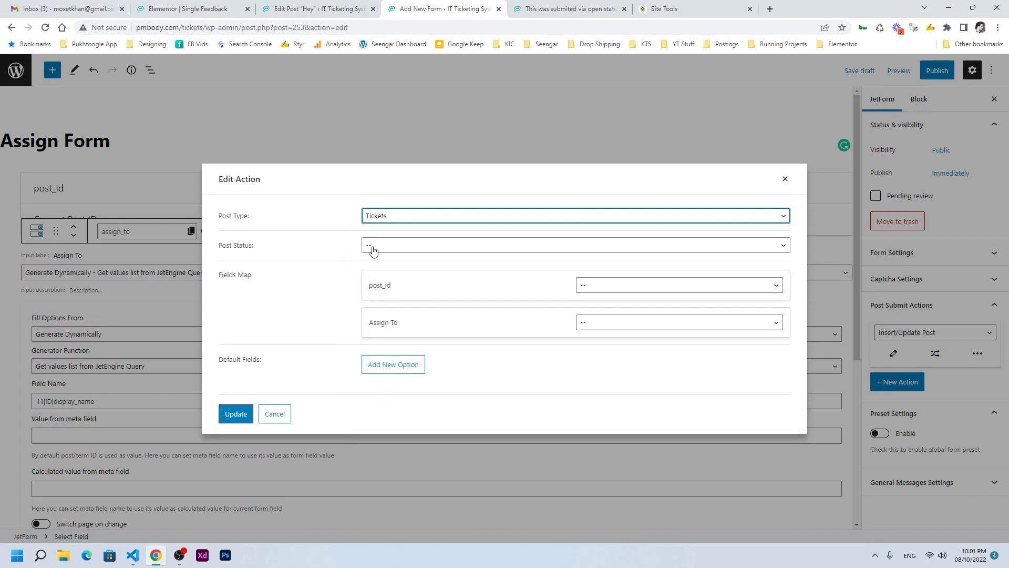
left_click(368, 245)
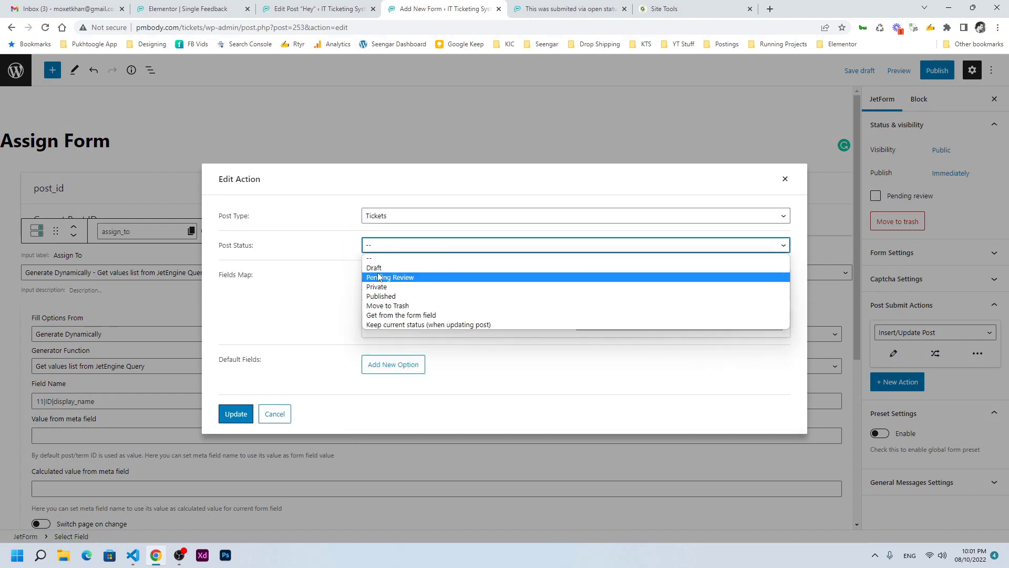
left_click(386, 296)
Map post_id to Post ID (will update the post) and Assign To to the post meta field assigned_user
left_click(597, 287)
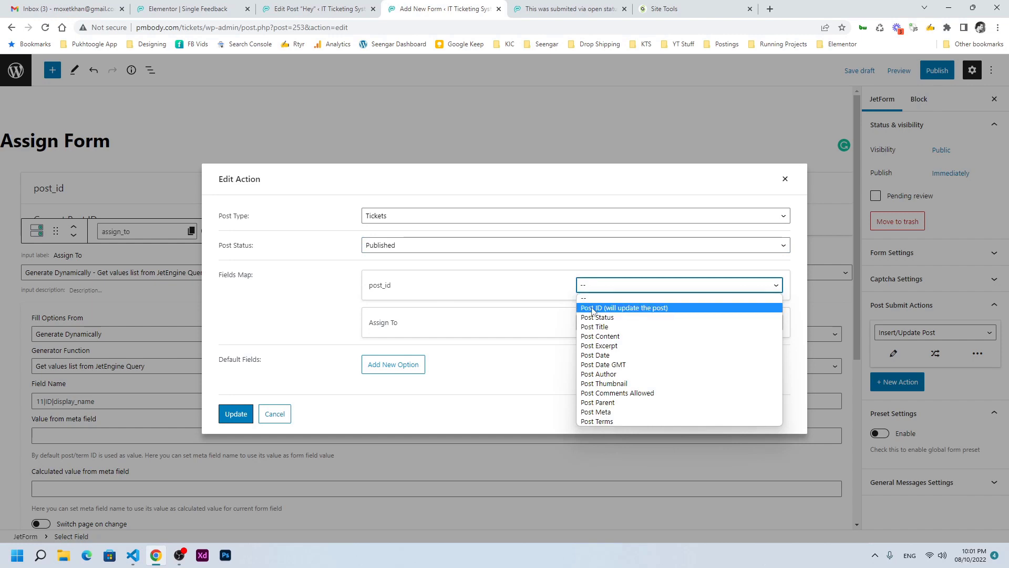
left_click(600, 308)
left_click(595, 322)
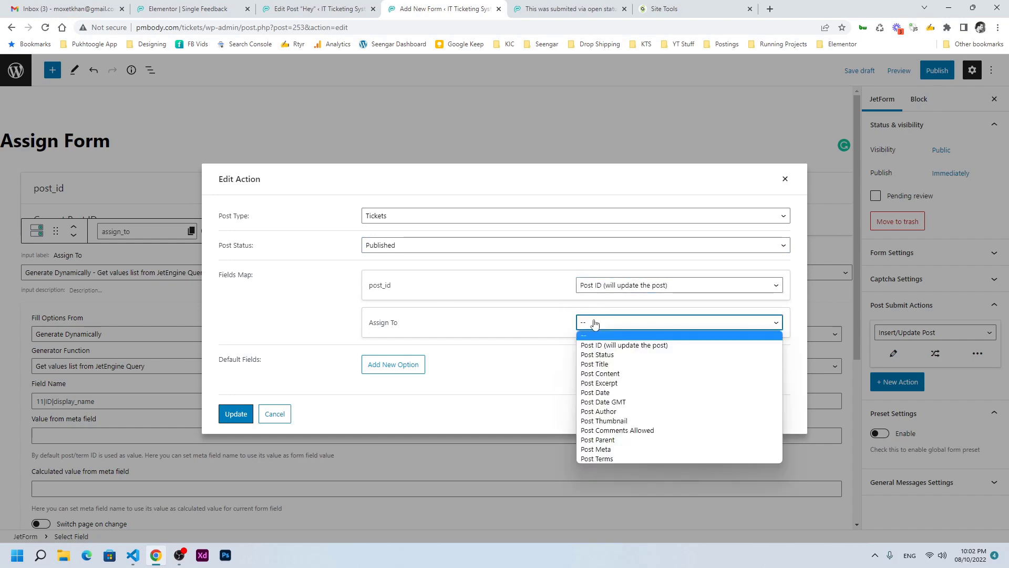
left_click(594, 449)
left_click(596, 334)
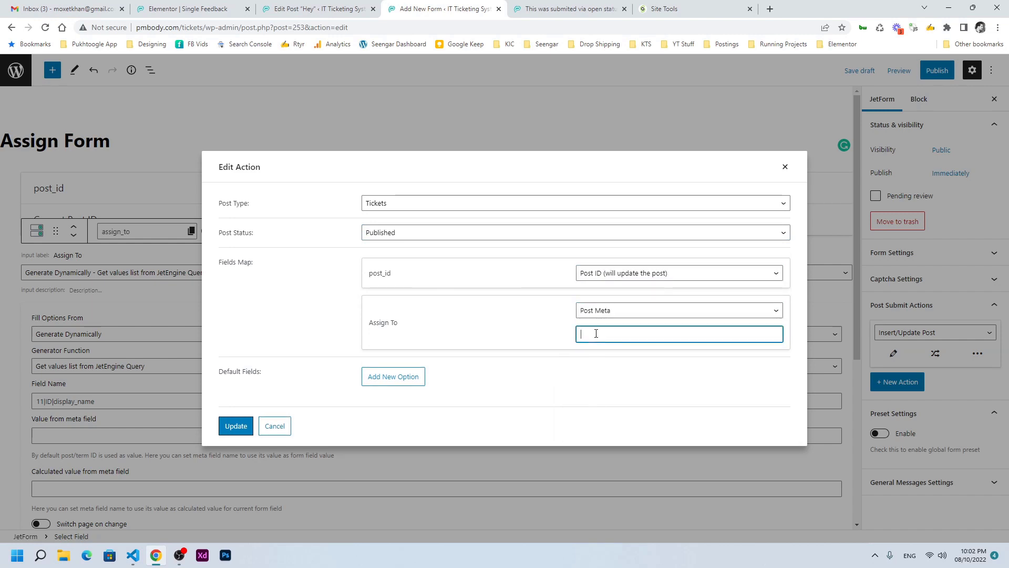
type("assigned_user")
left_click_drag(628, 335, 560, 330)
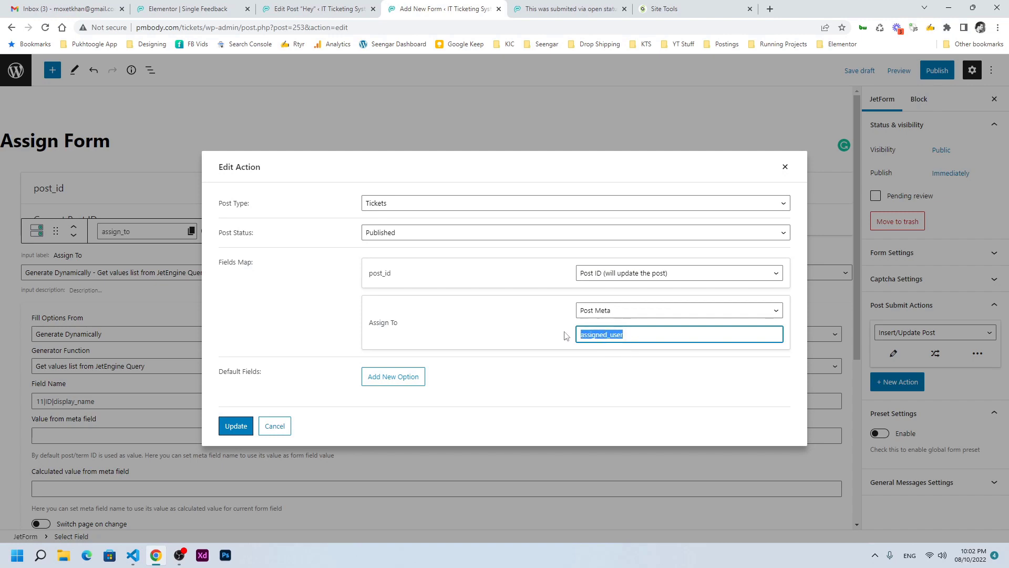
left_click(625, 335)
left_click_drag(630, 335, 572, 337)
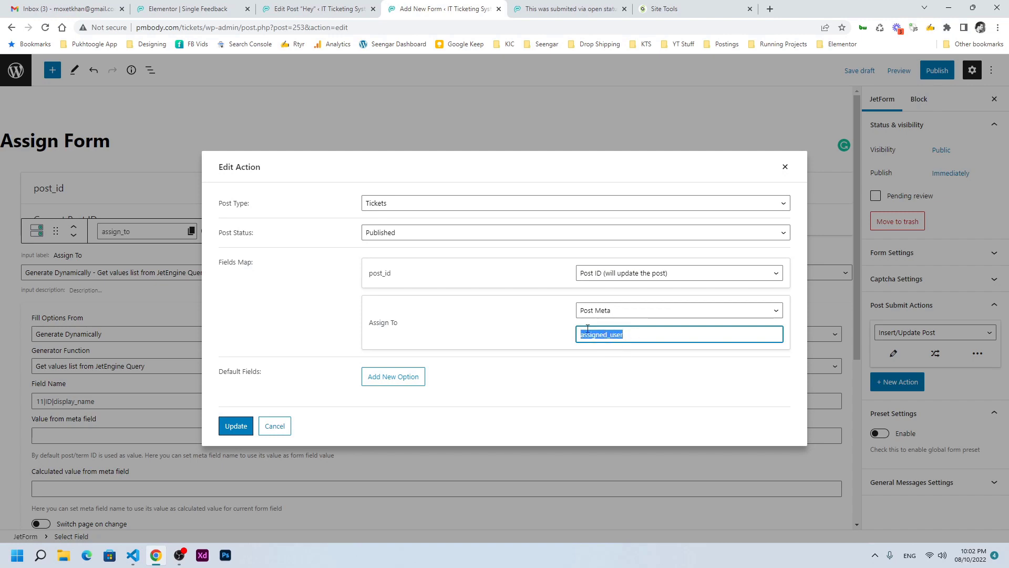
Save the Insert/Update Post action settings and publish the Assign Form
left_click(234, 426)
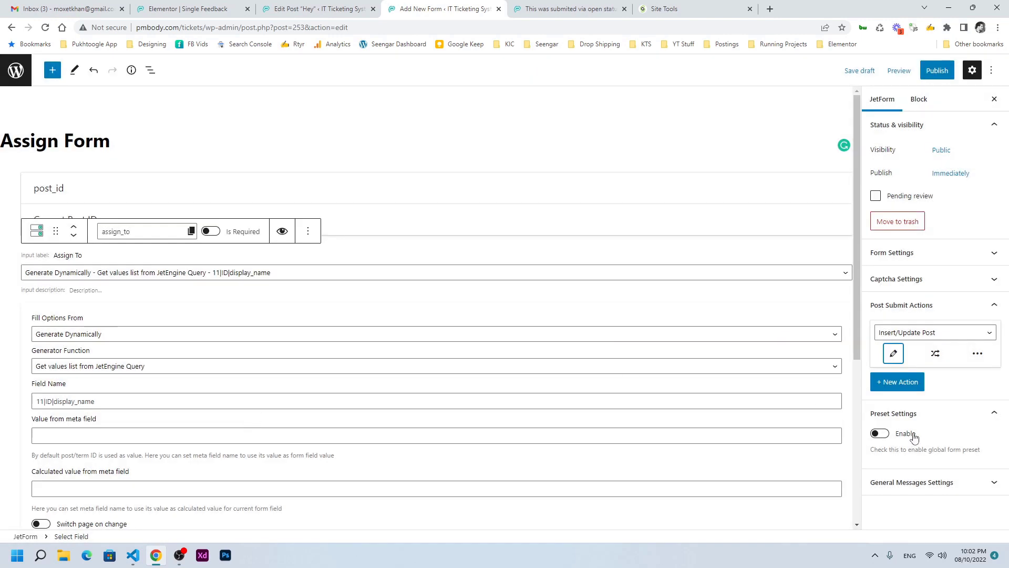
left_click(924, 73)
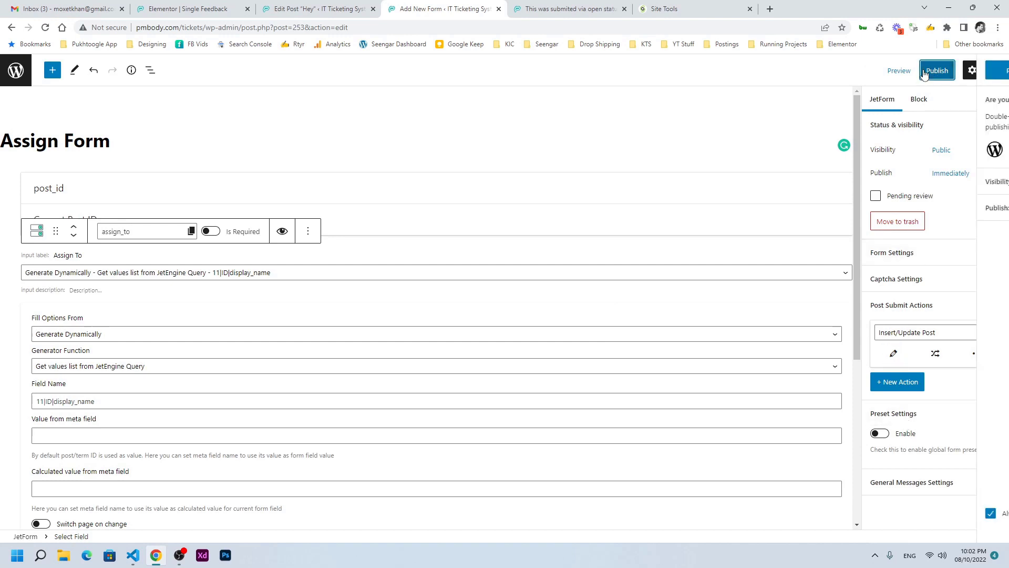
left_click(902, 75)
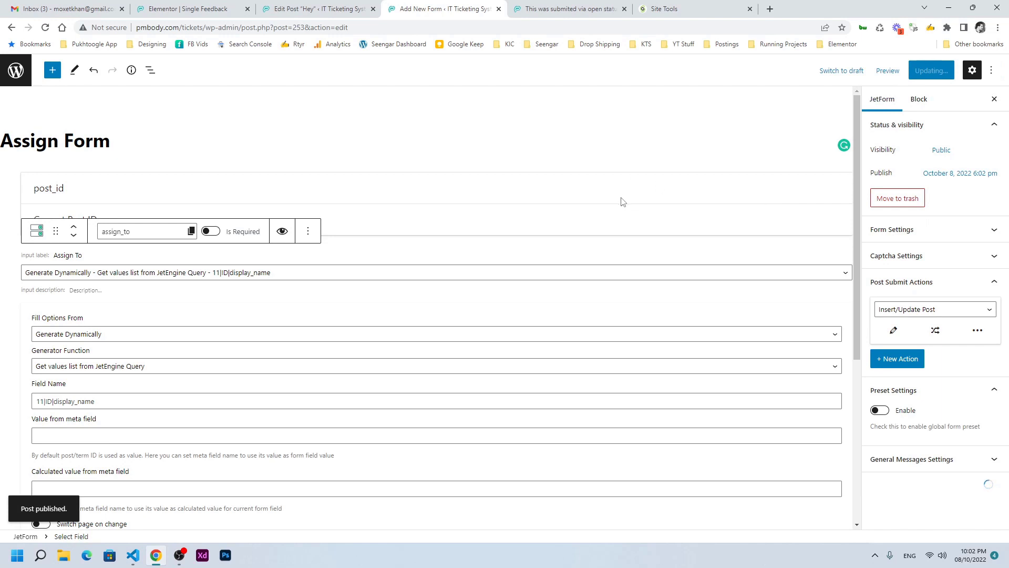
Exit the Single Feedback Elementor editor to the Listing Items admin page and close the Edit Post "Hey" browser tab
left_click(557, 9)
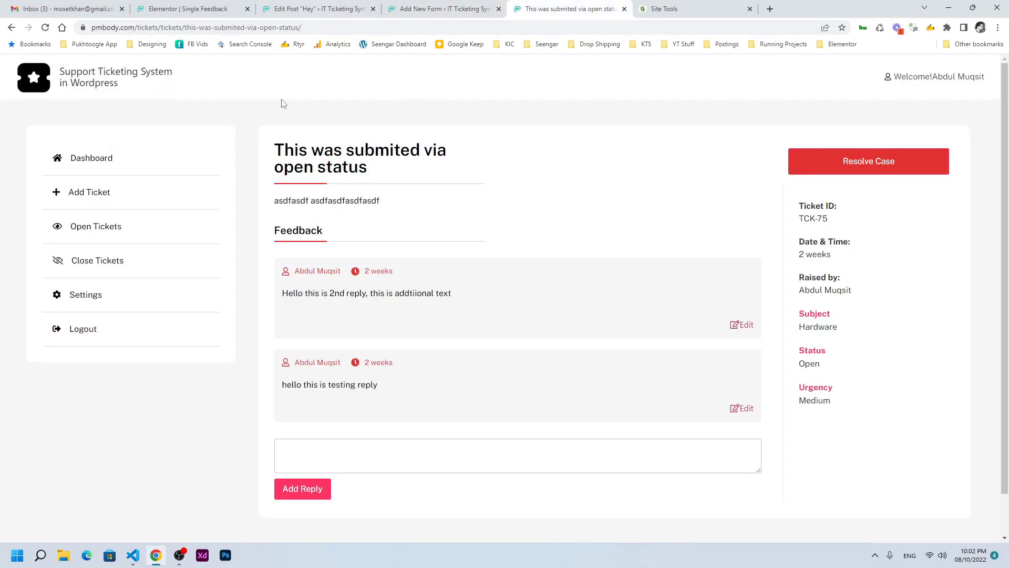
left_click(203, 8)
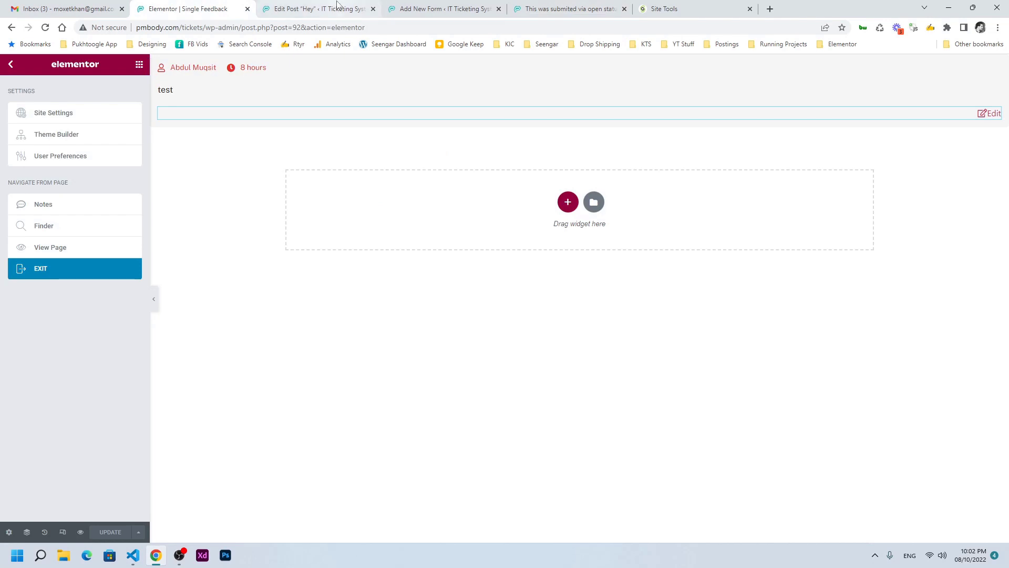
left_click(45, 267)
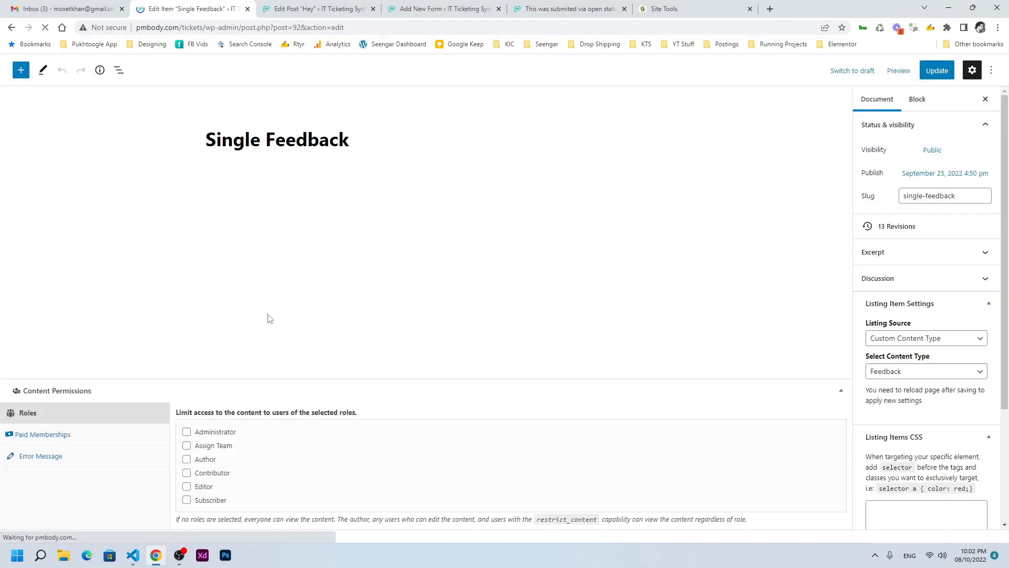
left_click(16, 70)
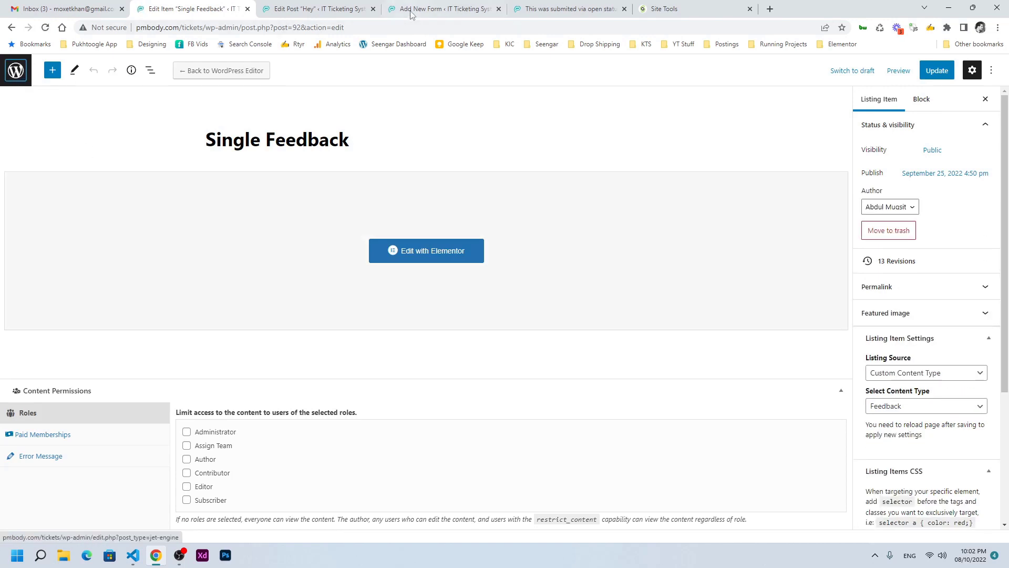
left_click(374, 9)
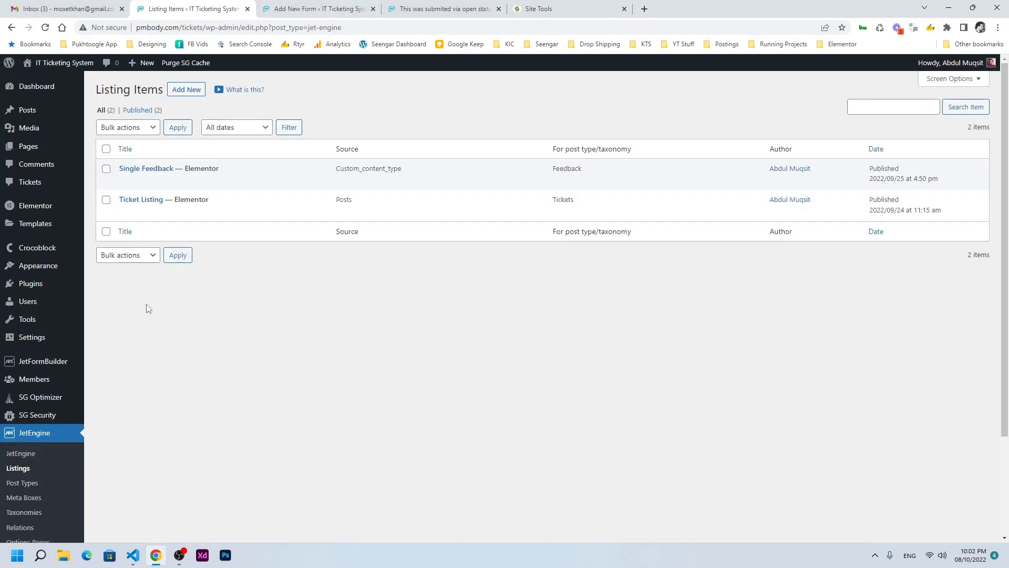
Open the Elementor Single Post #78 template for editing from the Theme Builder
scroll(42, 410, "down", 3)
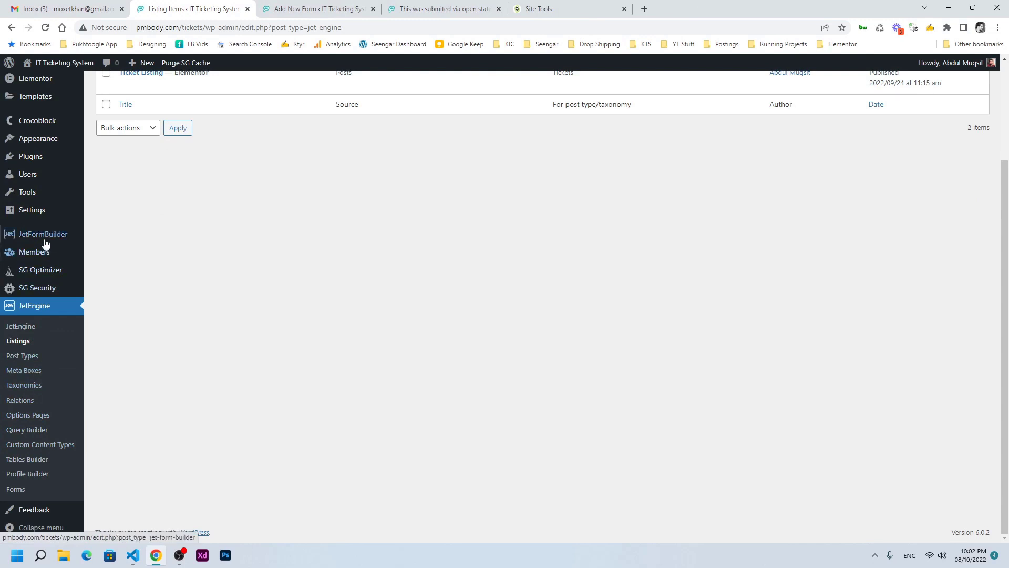
scroll(46, 211, "up", 1)
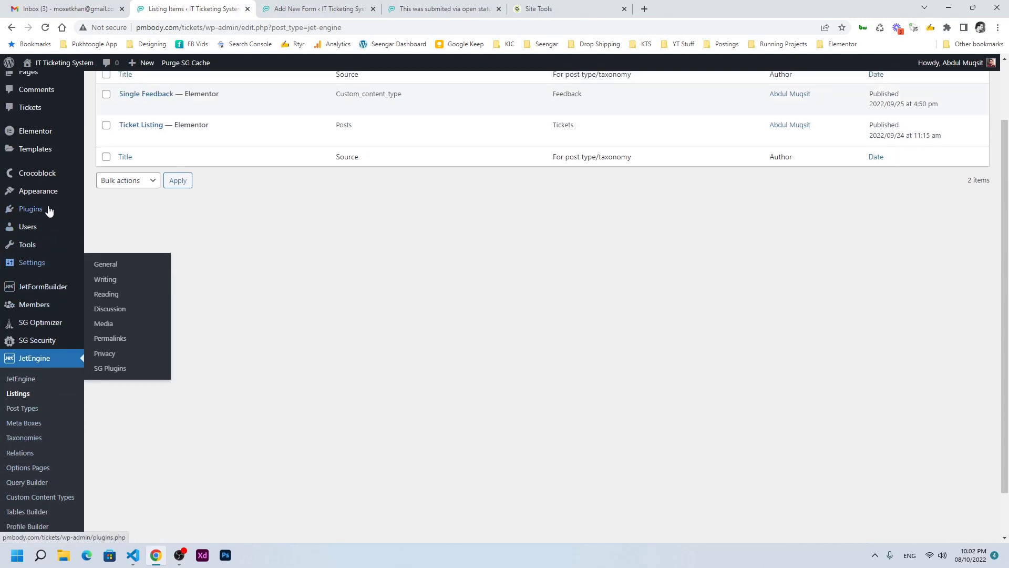
mouse_move(43, 152)
left_click(114, 181)
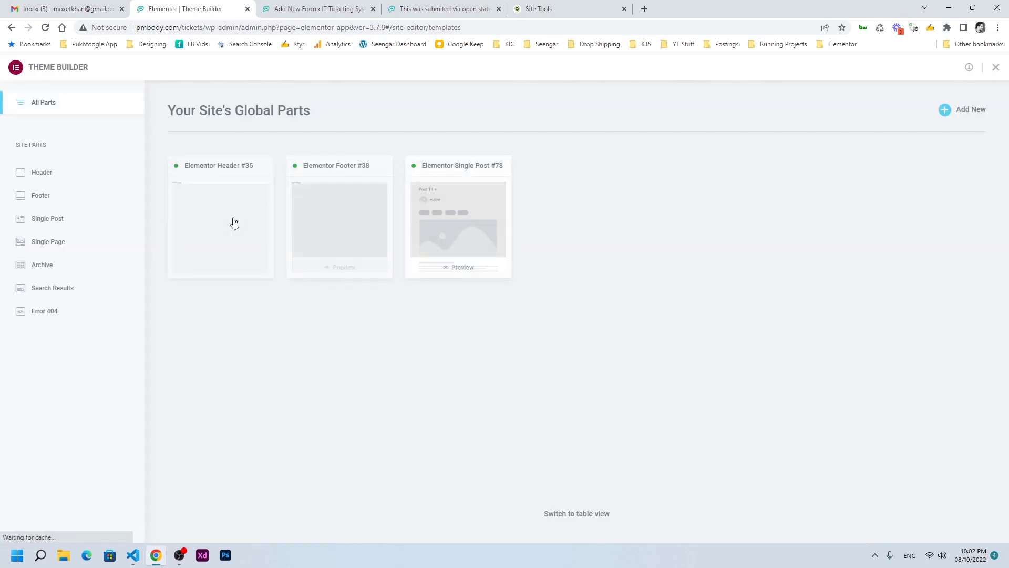
left_click(478, 232)
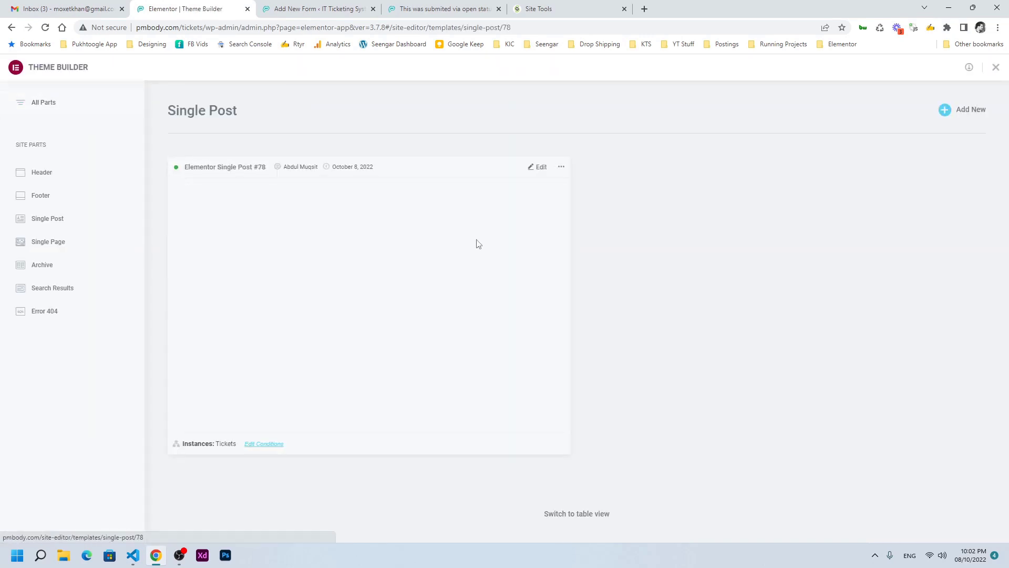
left_click(541, 171)
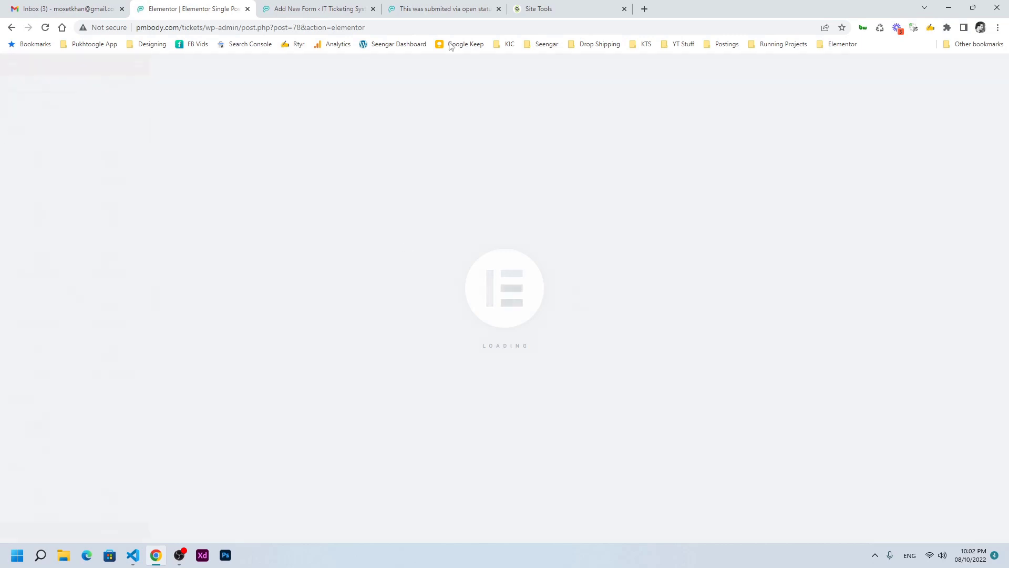
left_click(444, 9)
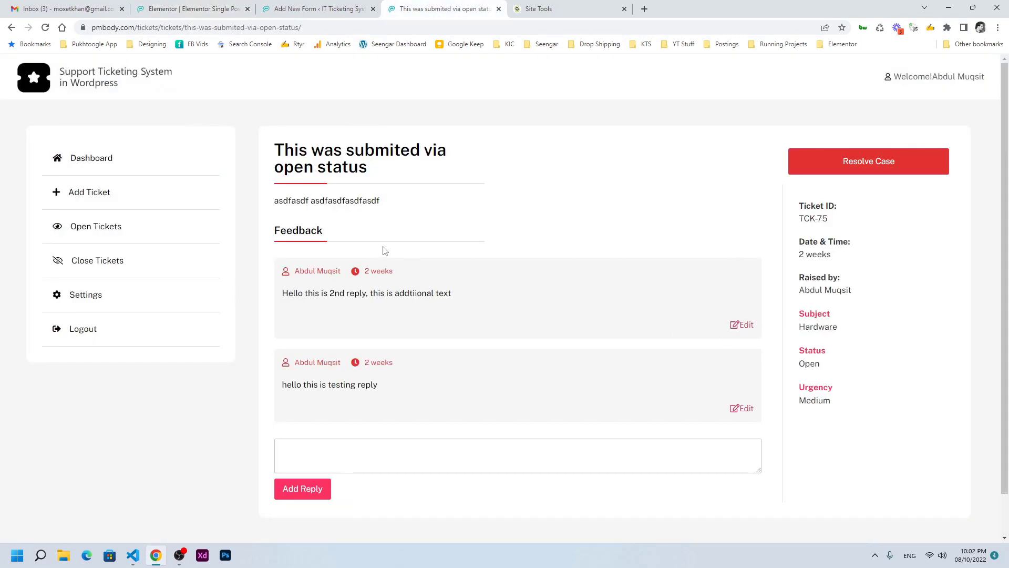
left_click(195, 8)
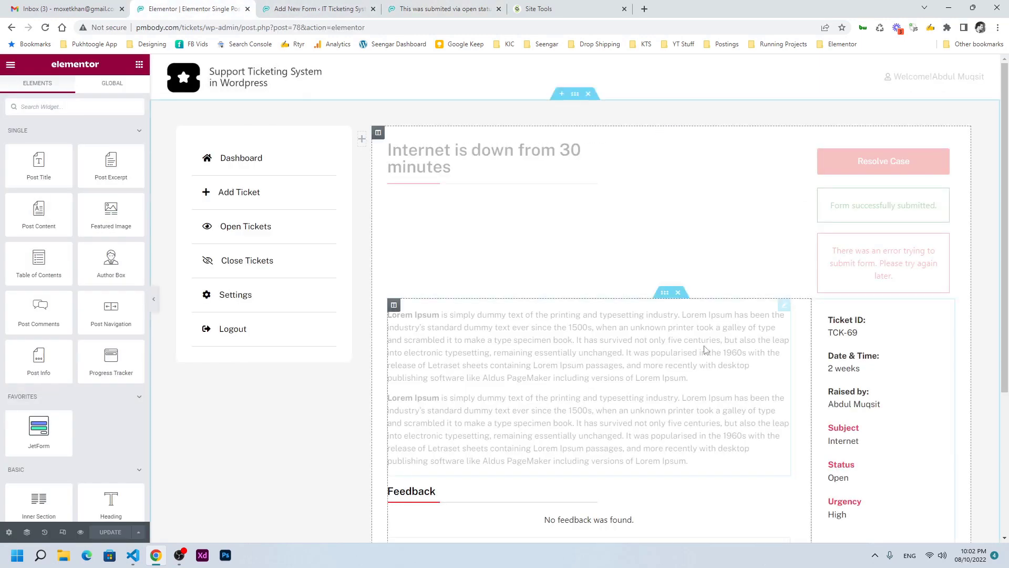
Add a JetForm widget below the Urgency details in the ticket template and choose Assign Form for it
scroll(815, 382, "down", 4)
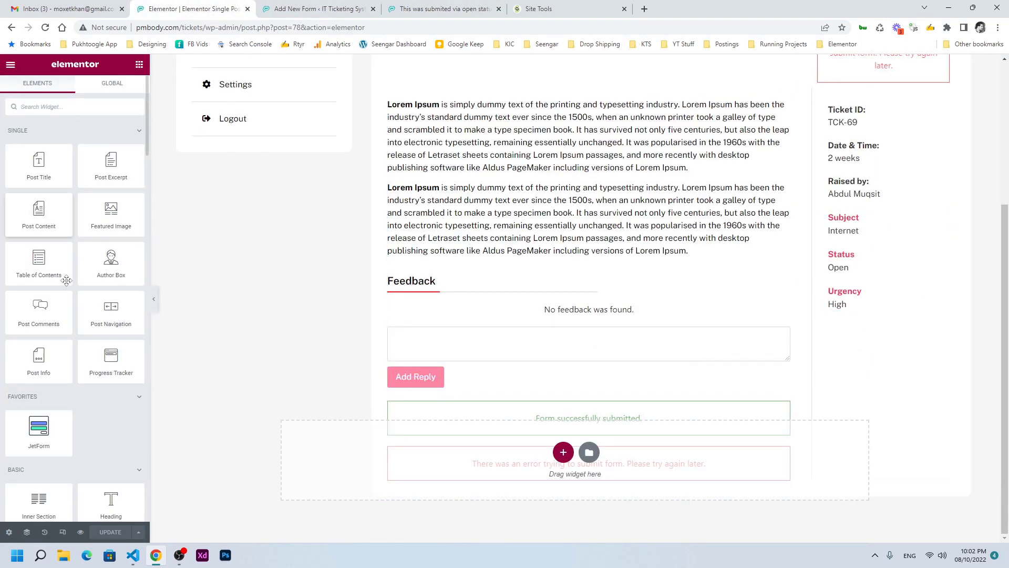
left_click_drag(39, 426, 845, 309)
left_click(103, 162)
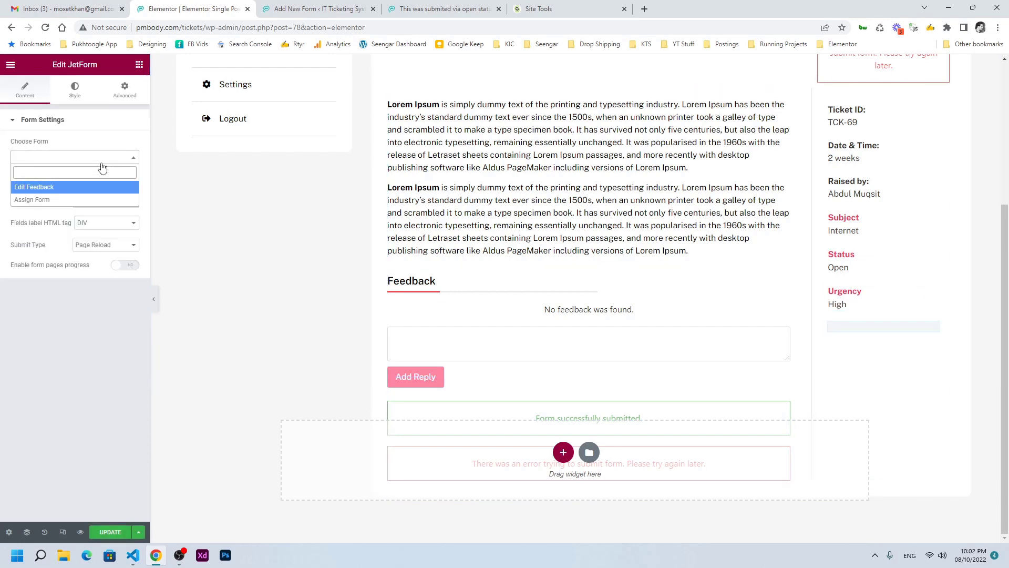
left_click(57, 203)
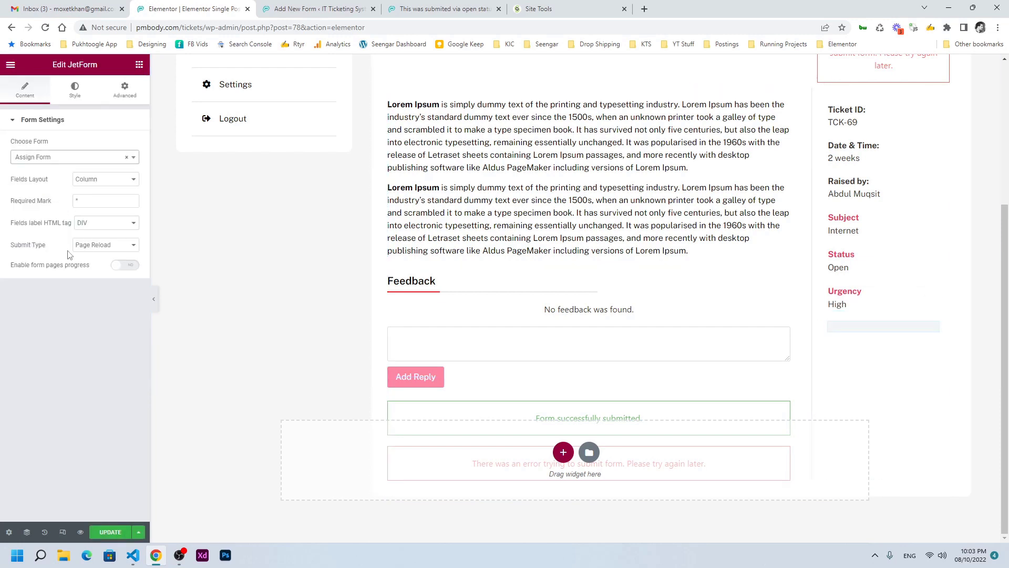
Set the form widget's submit type to AJAX and update the single post template
left_click(92, 249)
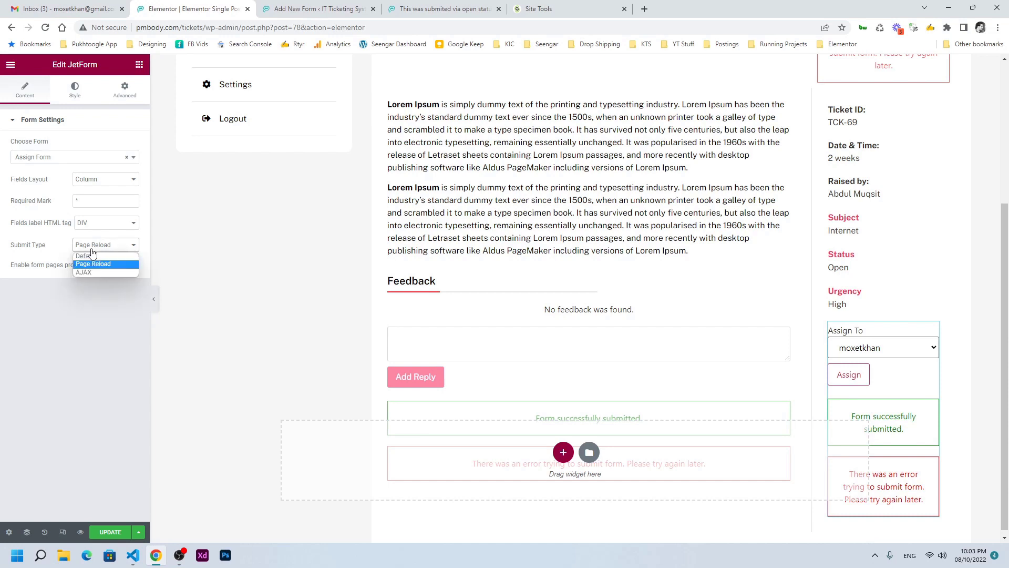
left_click(85, 272)
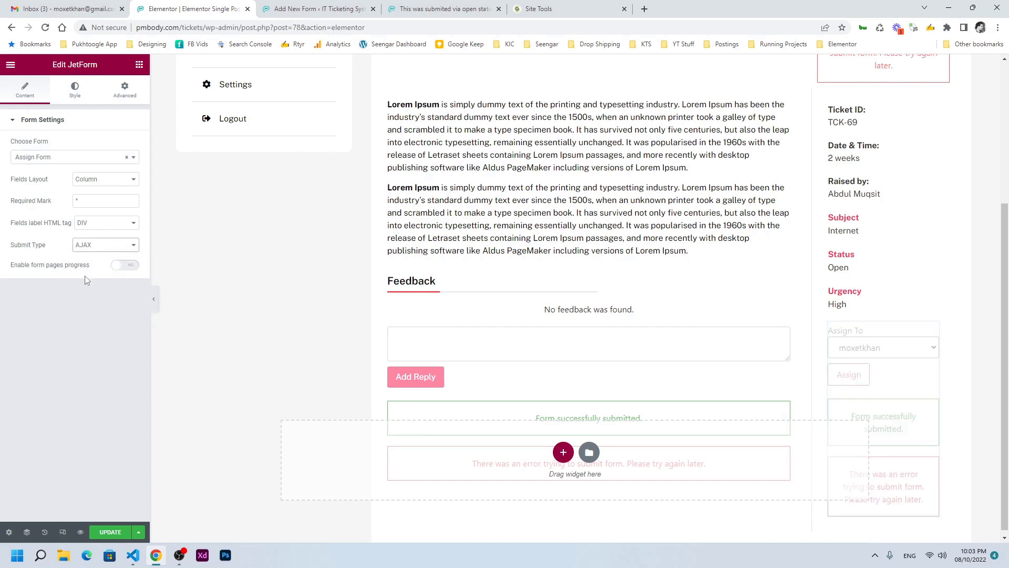
left_click(104, 532)
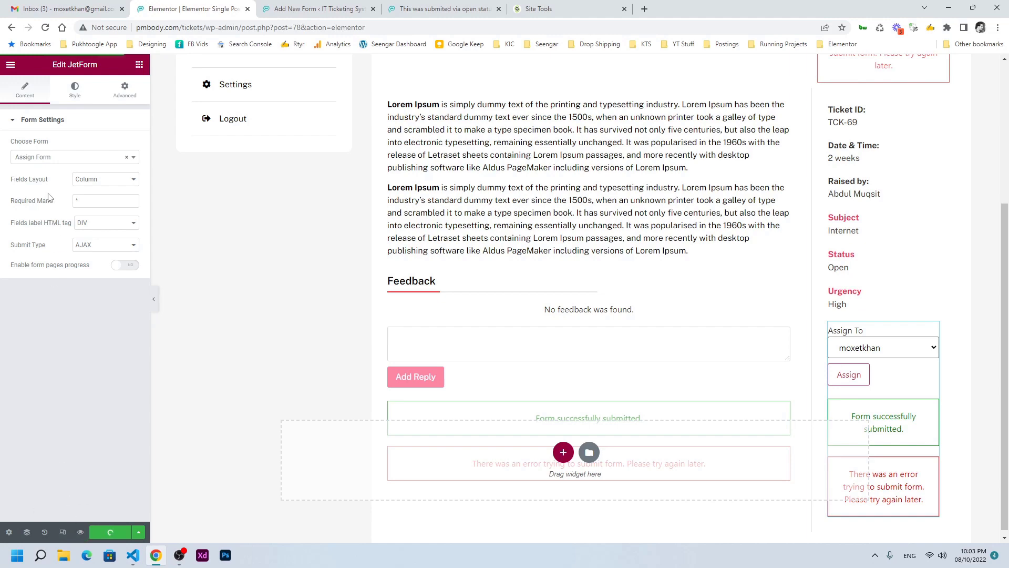
Reload the ticket page "This was submited via open status" and examine the users offered in its Assign To field
left_click(439, 6)
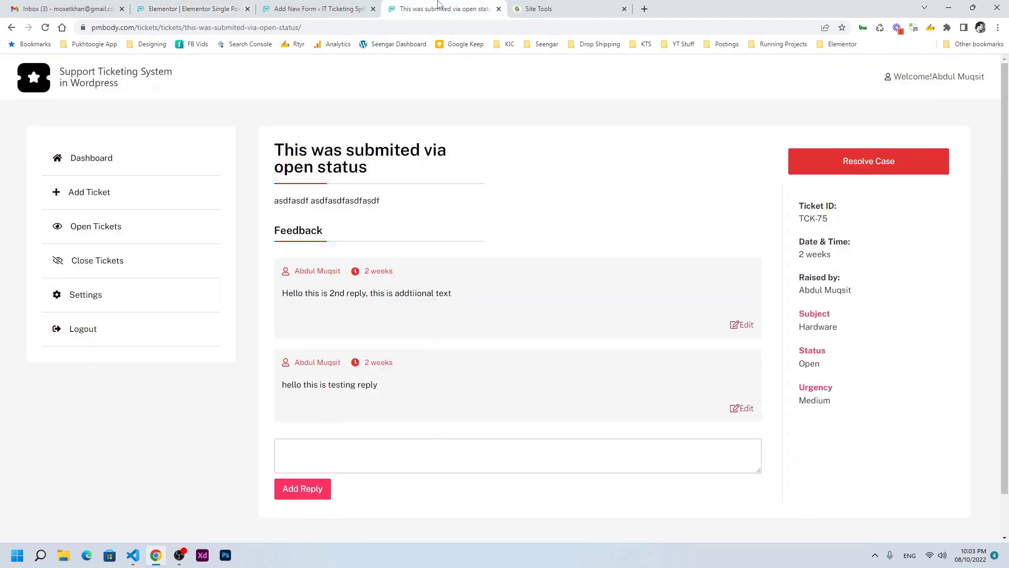
left_click(45, 28)
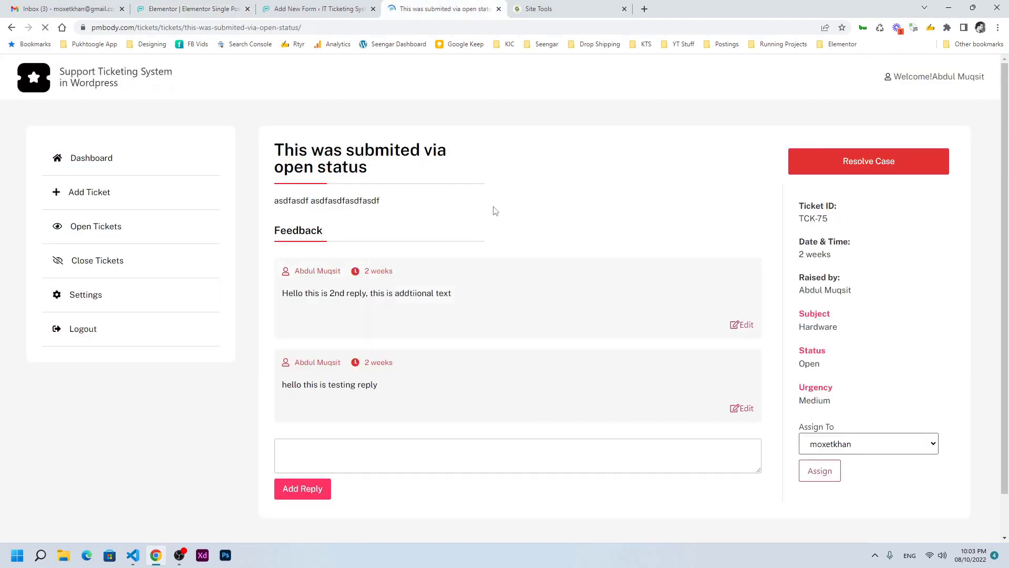
left_click(867, 443)
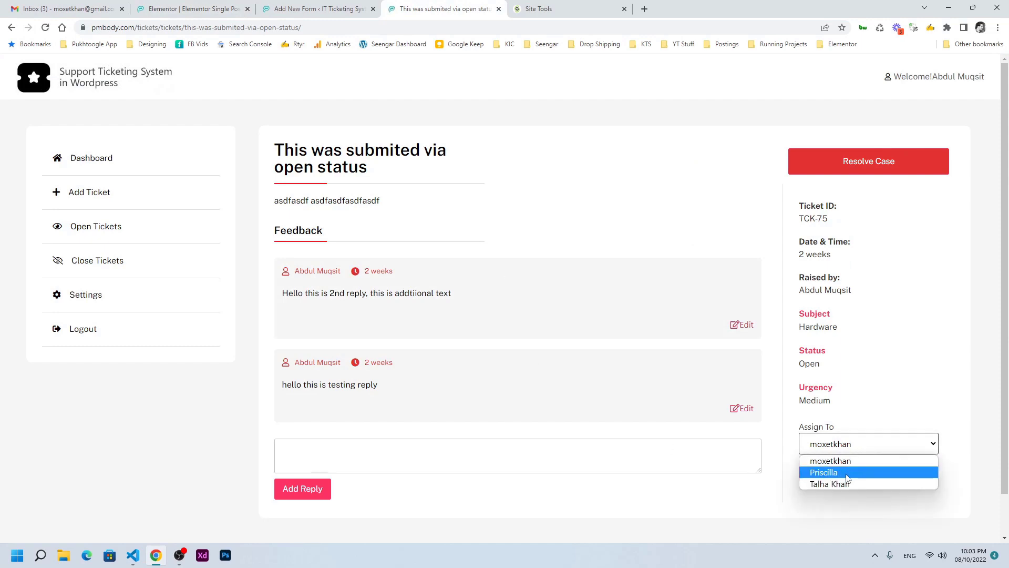
left_click(772, 489)
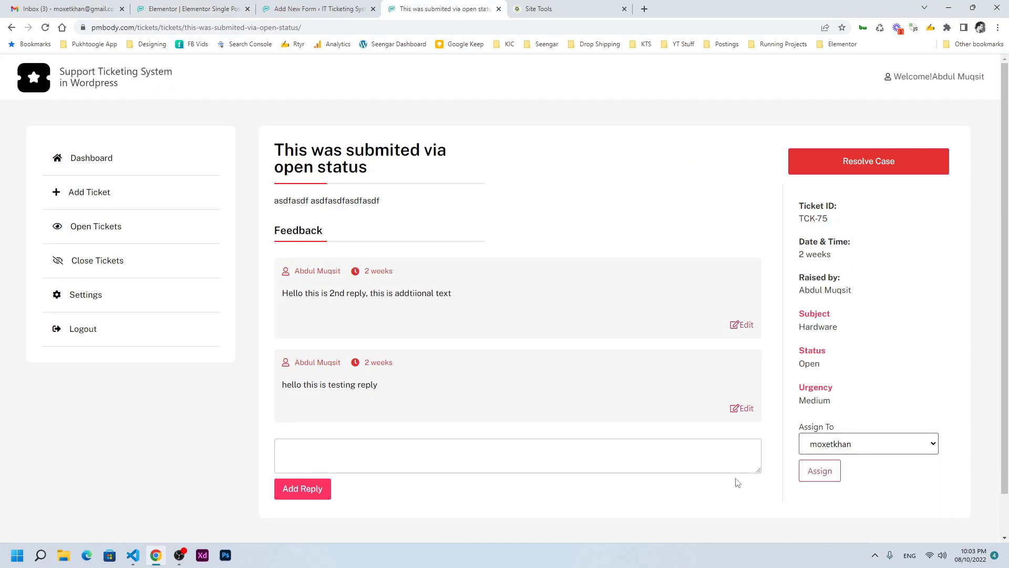
left_click(822, 447)
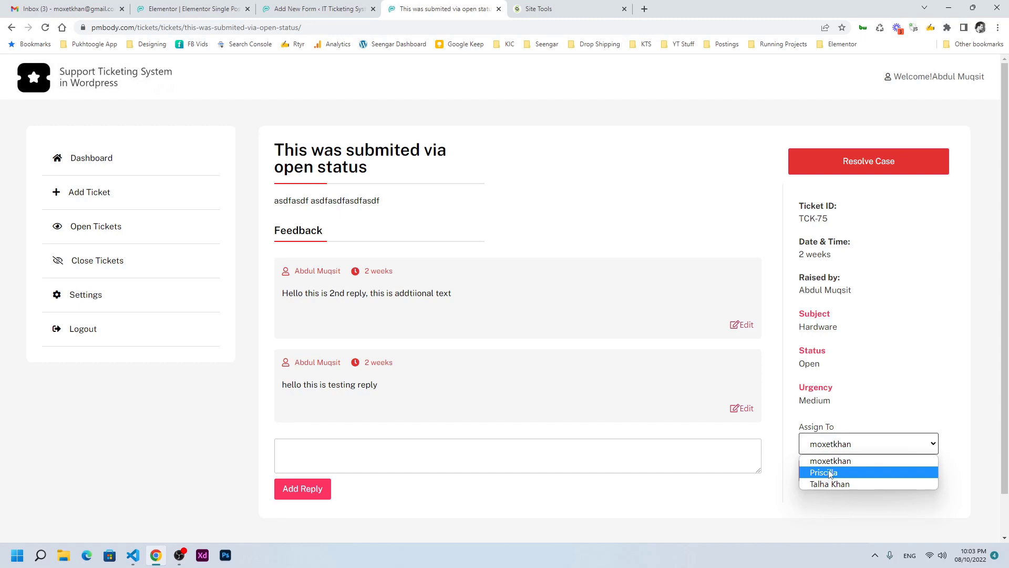
left_click(702, 503)
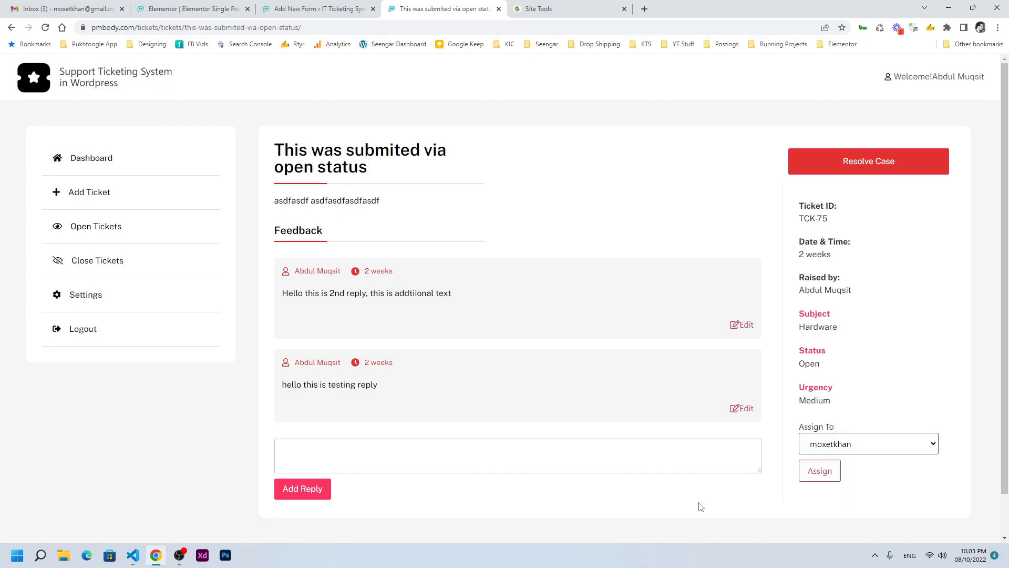
left_click(864, 449)
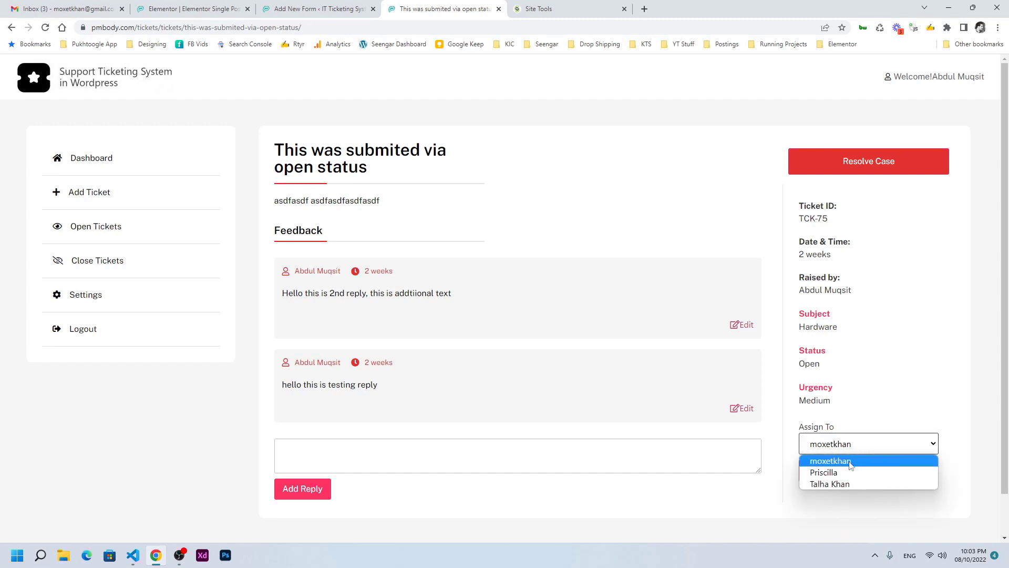
Assign the ticket "This was submited via open status" to the first user offered in Assign To and submit the form
left_click(786, 472)
left_click(816, 471)
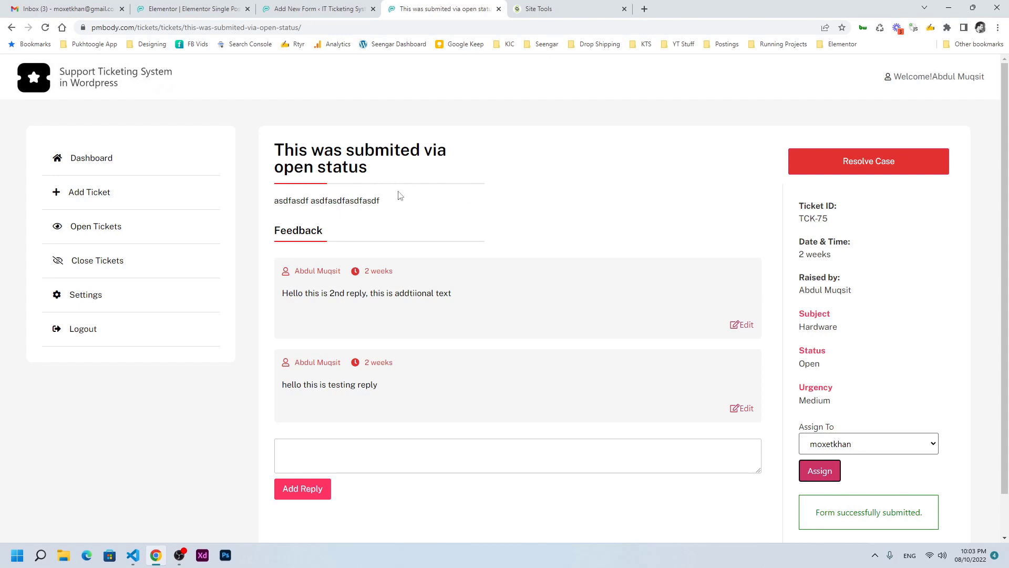
left_click_drag(274, 149, 383, 174)
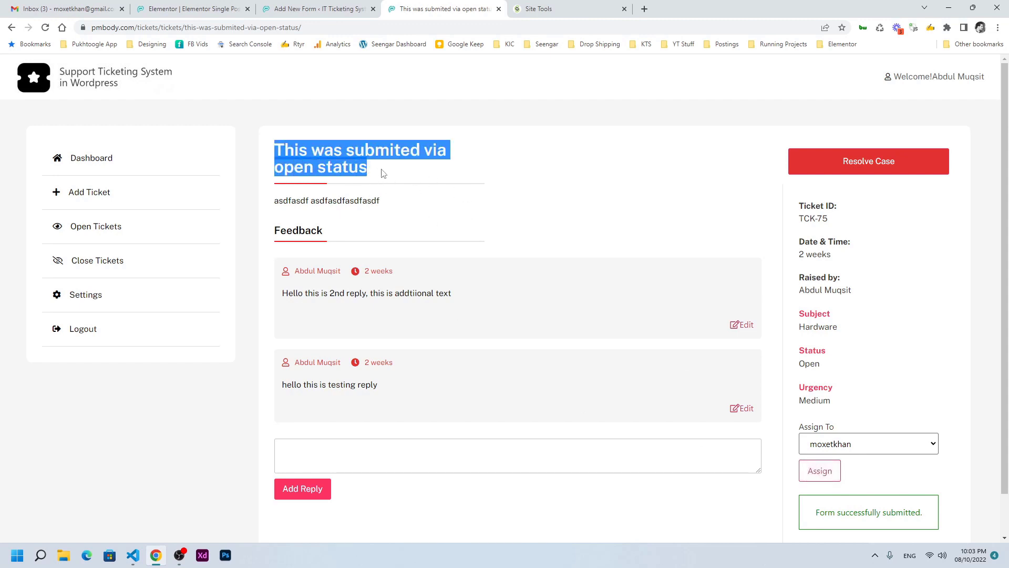
Open the ticket "This was submited via open status" in the WordPress admin and check its assigned_user value
left_click(322, 9)
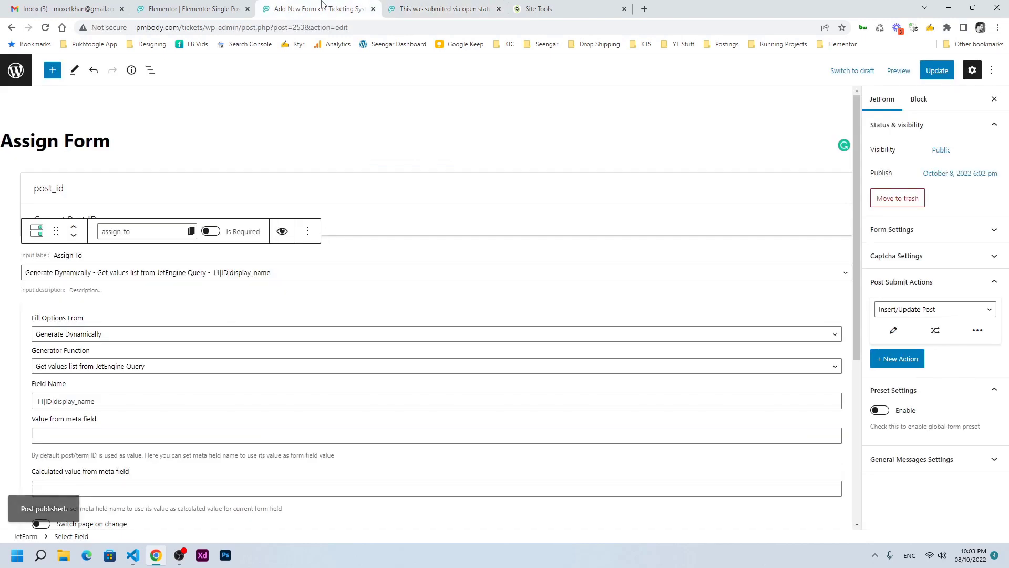
middle_click(14, 77)
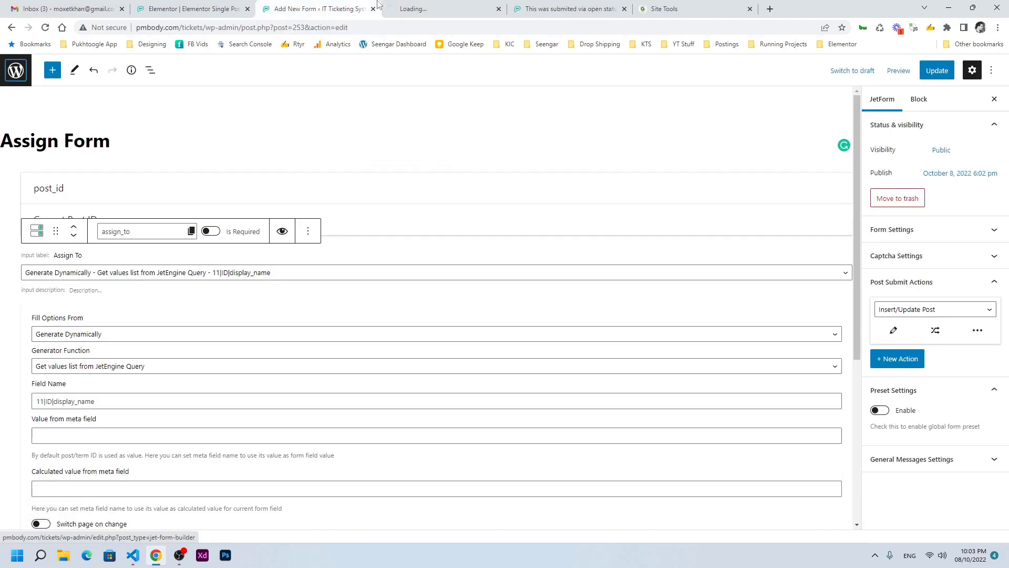
left_click(427, 7)
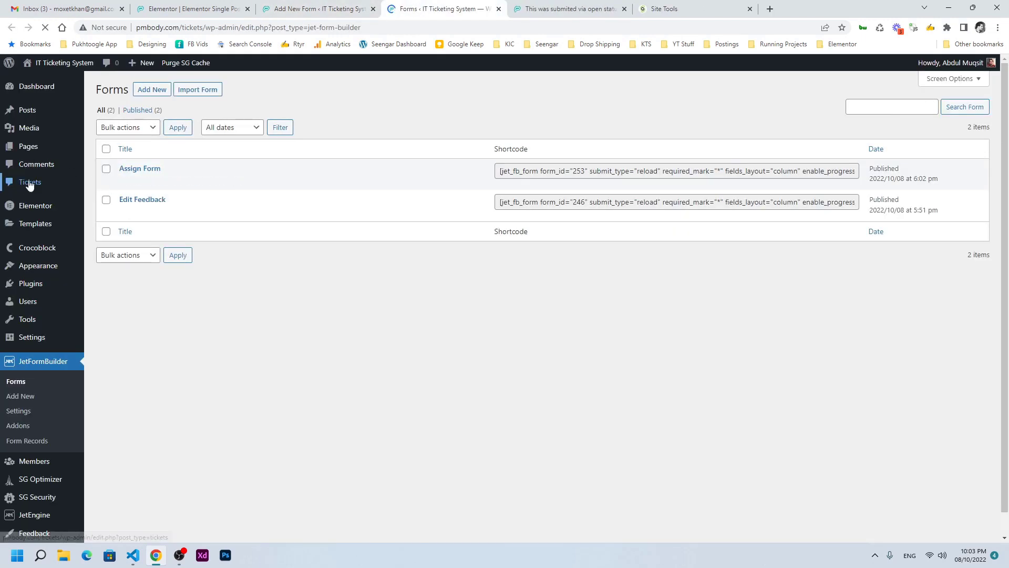
left_click(30, 182)
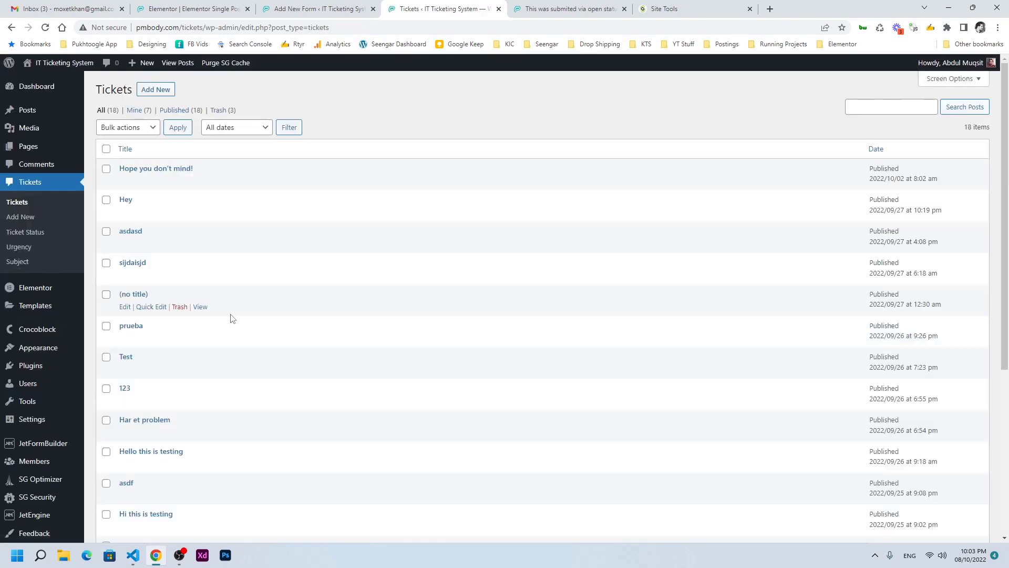
scroll(230, 317, "down", 5)
left_click(125, 391)
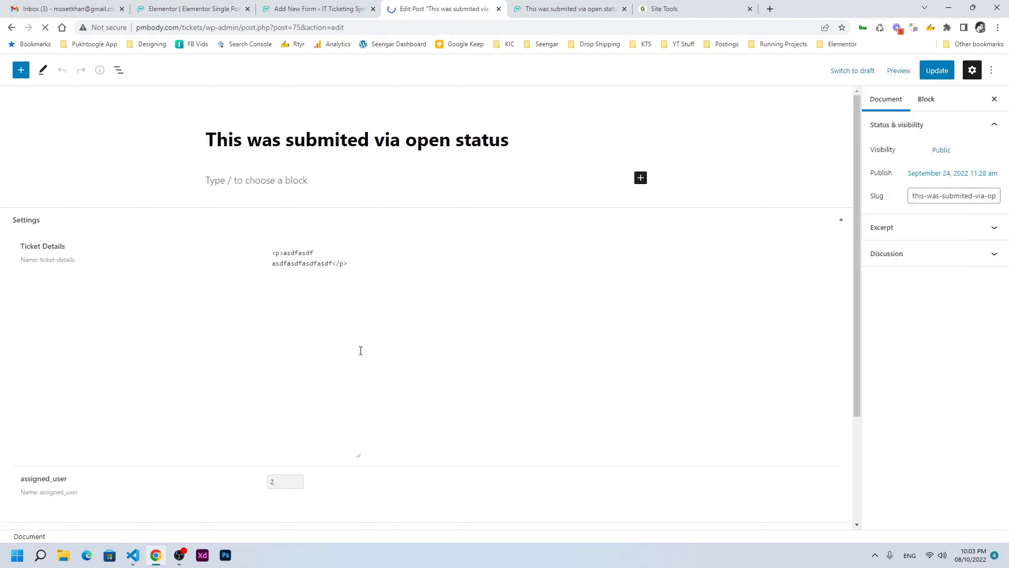
scroll(368, 351, "down", 3)
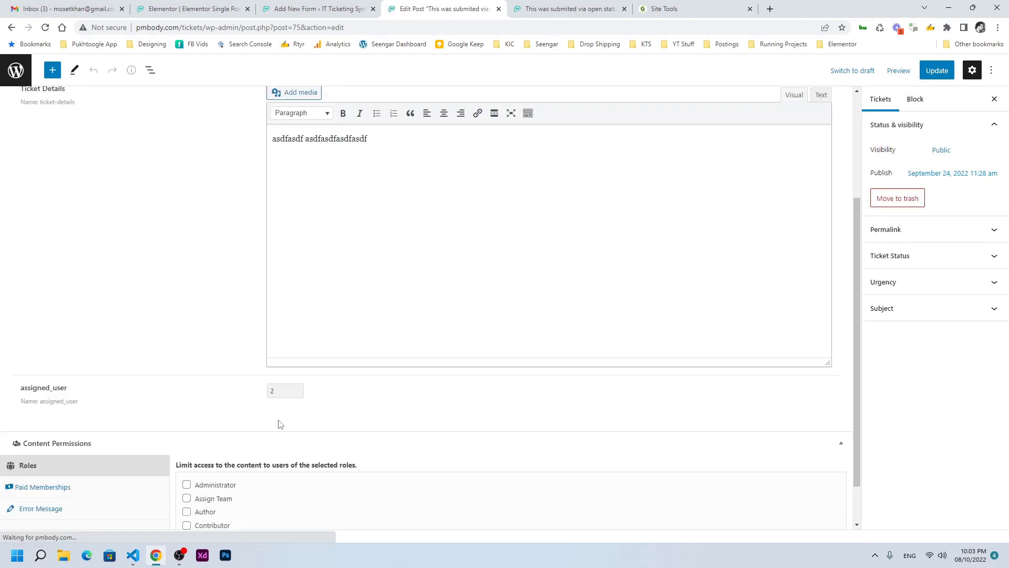
double_click(271, 391)
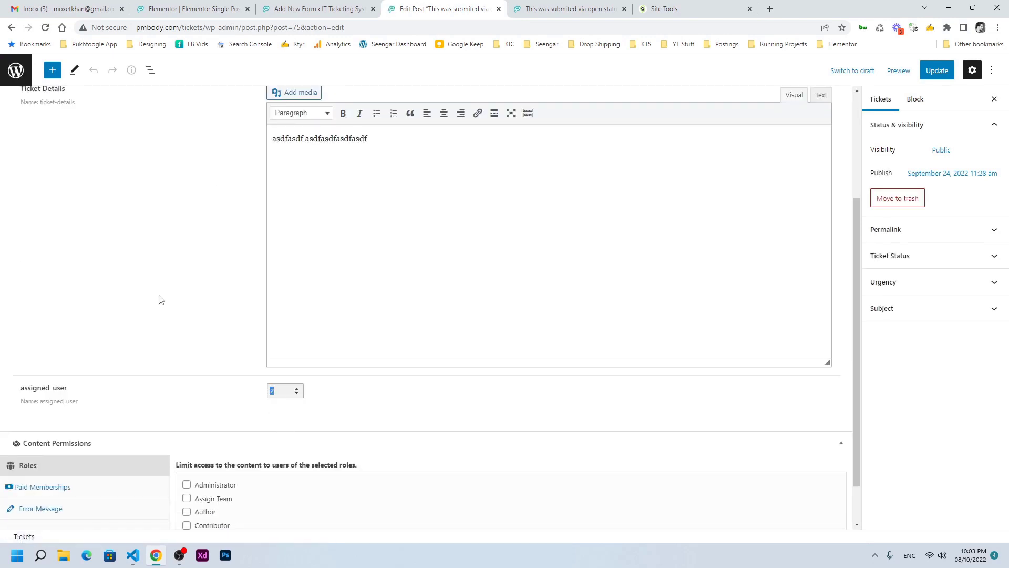
Check the assigned user's ID in the WordPress users list and return to the ticket page
left_click(15, 71)
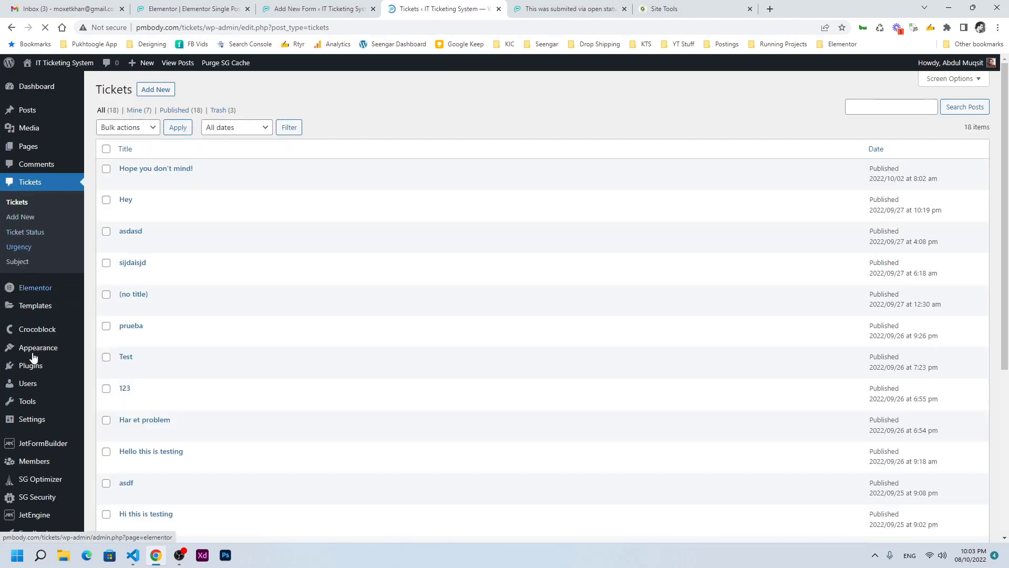
scroll(32, 367, "down", 3)
mouse_move(35, 415)
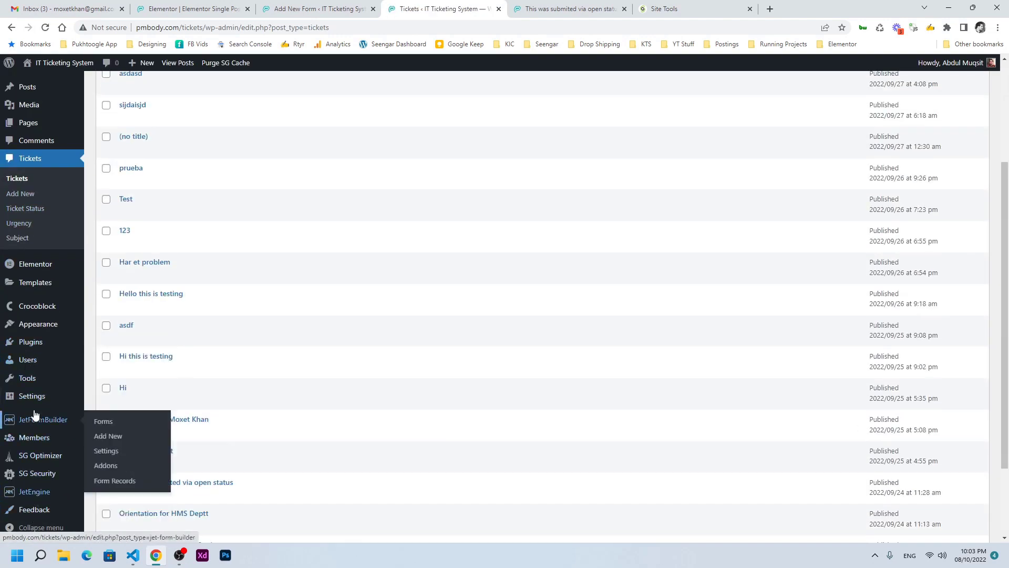
left_click(28, 360)
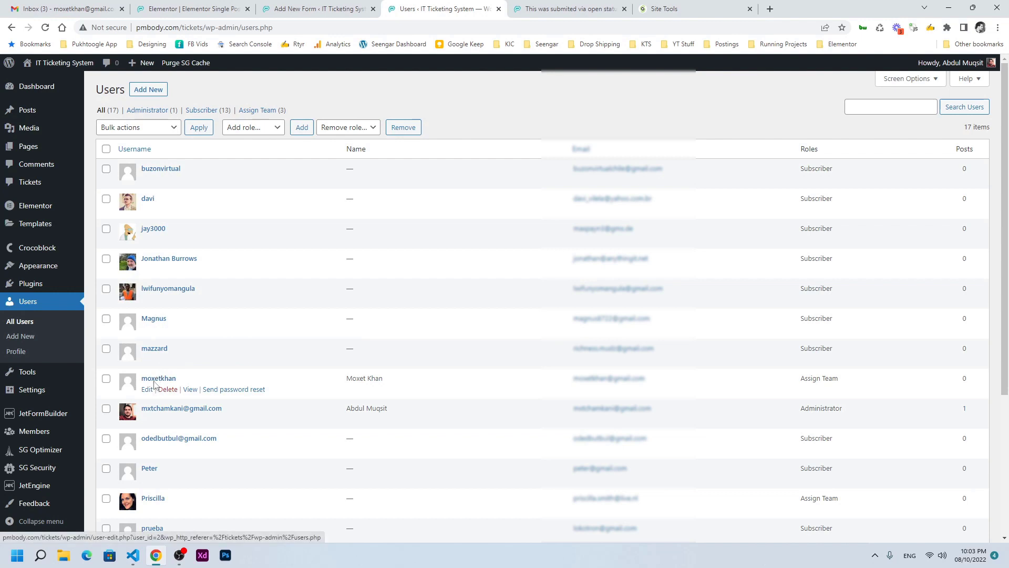
left_click(521, 6)
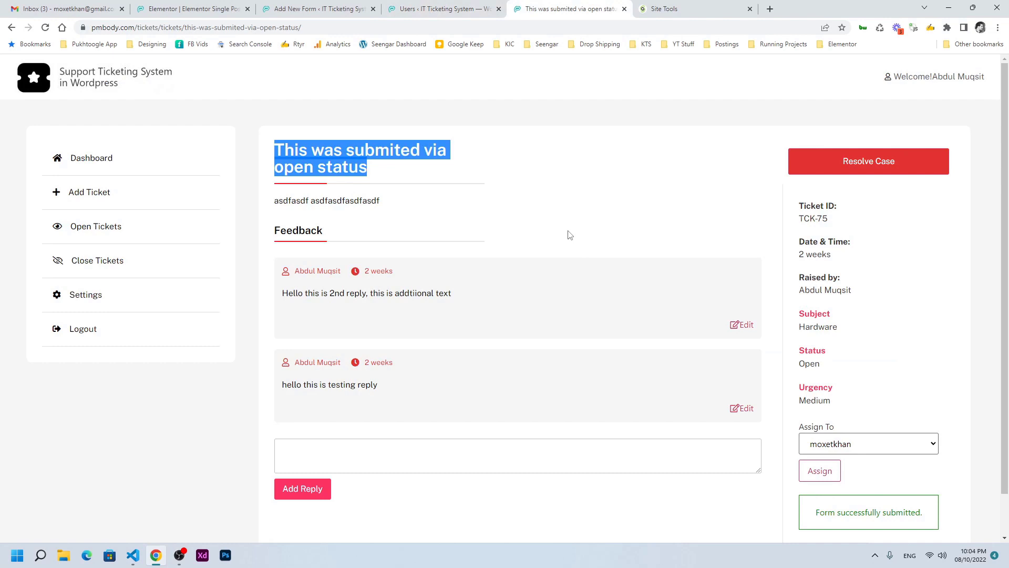
left_click(538, 222)
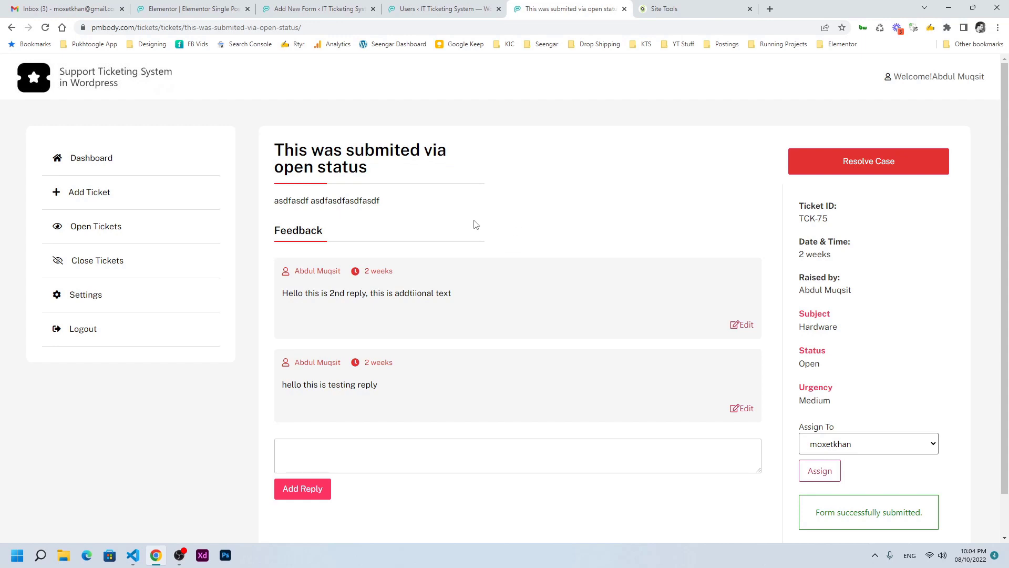
Add a Send Email post submit action to the Assign Form
left_click(289, 10)
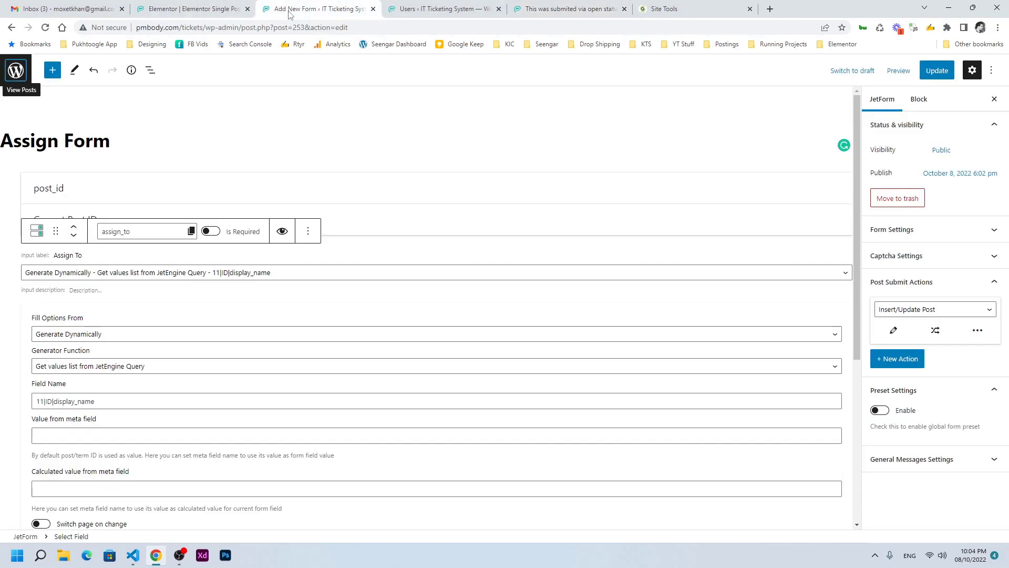
left_click(897, 358)
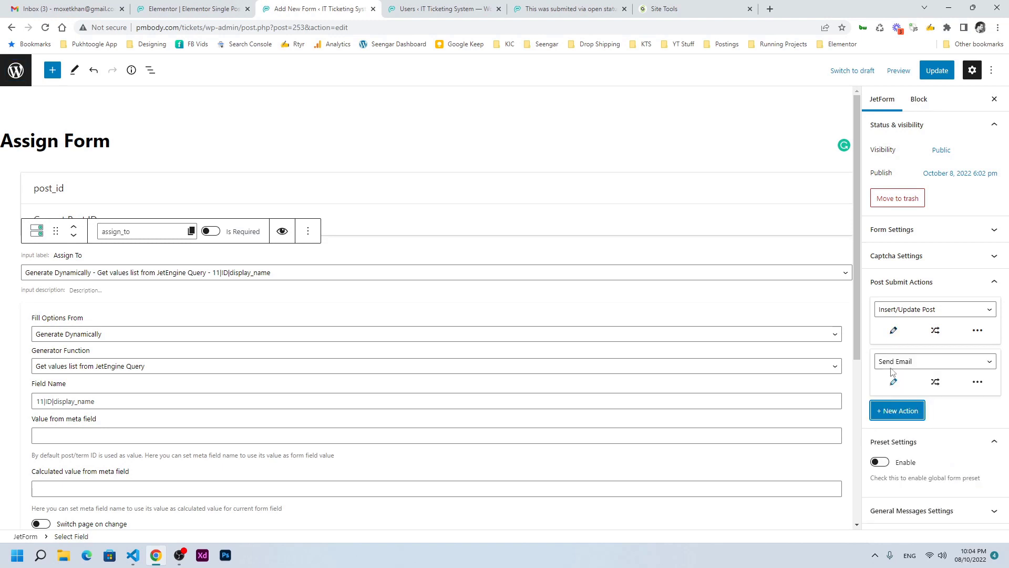
left_click(891, 367)
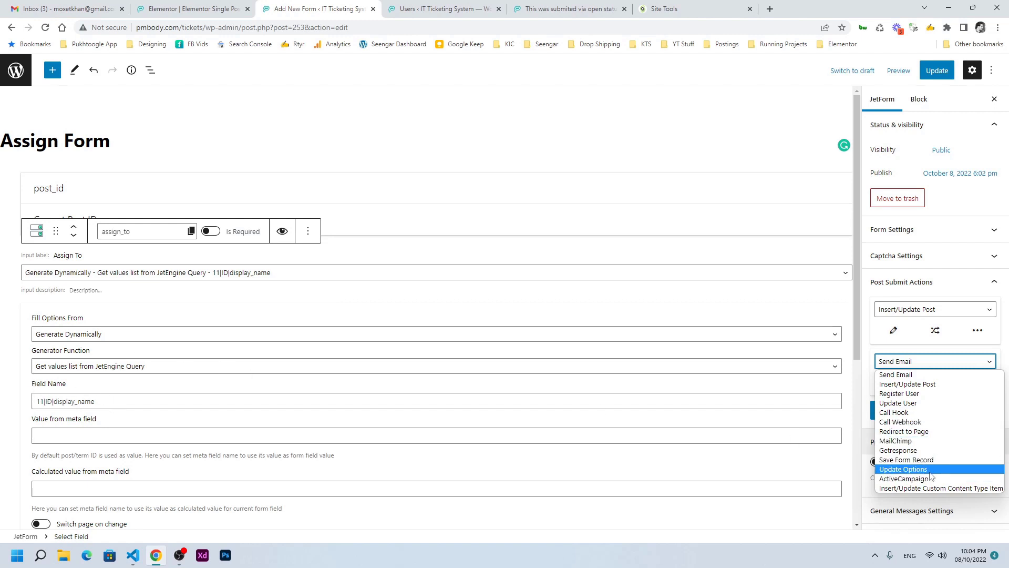
left_click(895, 375)
Examine the recipient, subject, sender and content fields of the Send Email action and cancel without saving
left_click(894, 382)
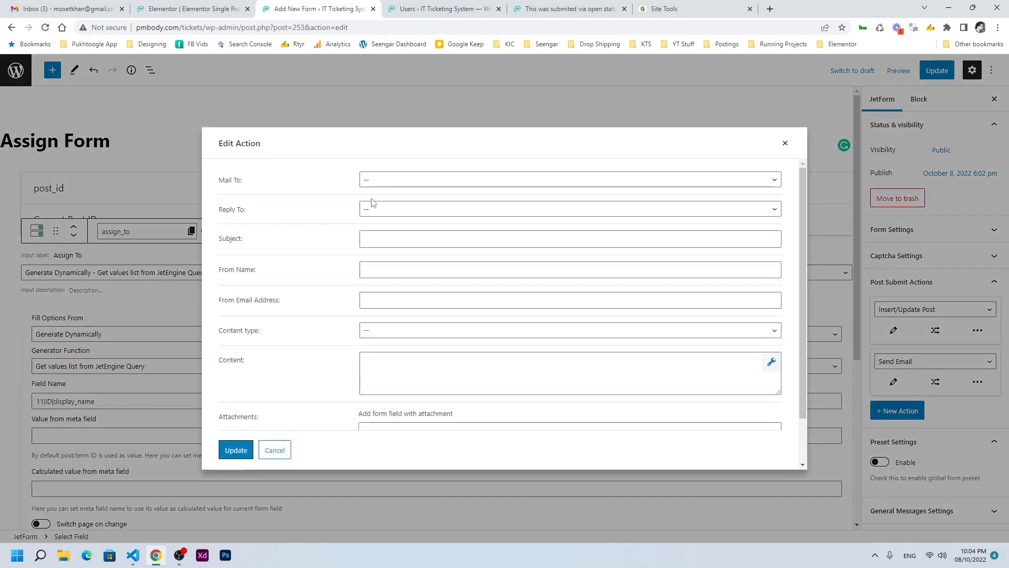
left_click(381, 239)
left_click(340, 259)
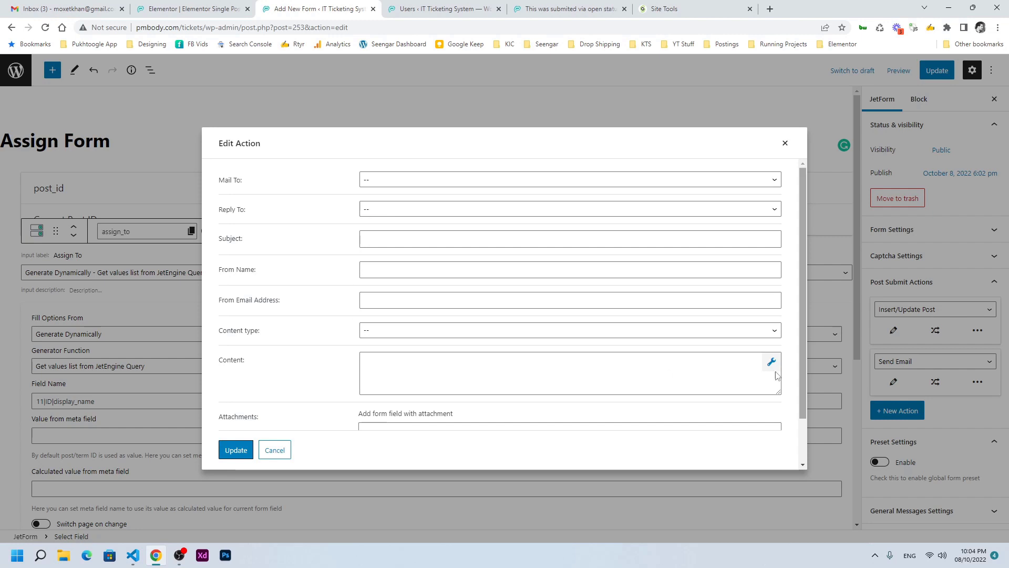
left_click(273, 451)
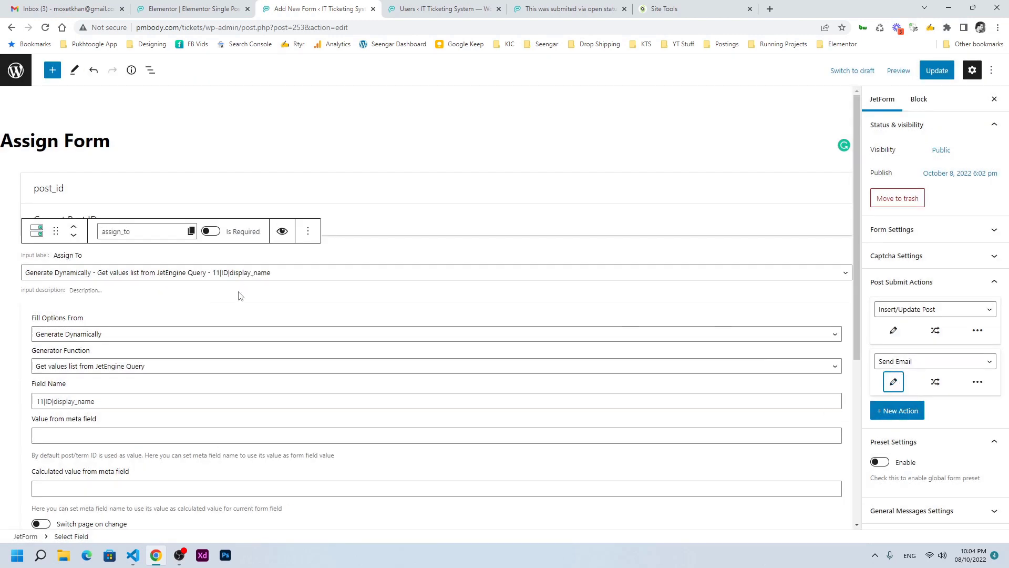
Review the Assign To choices on the ticket page without changing the selected user
left_click(588, 7)
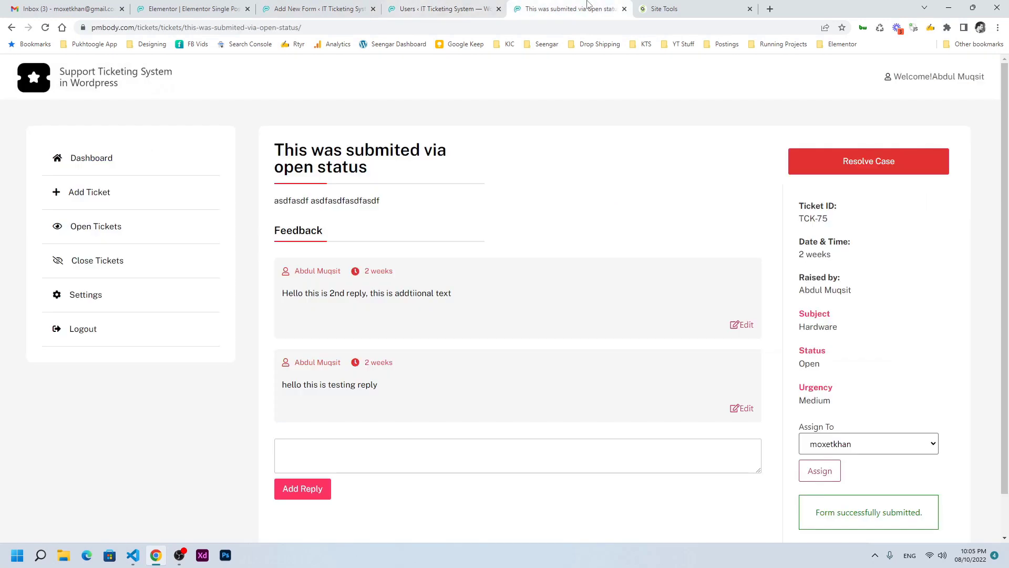
left_click(844, 449)
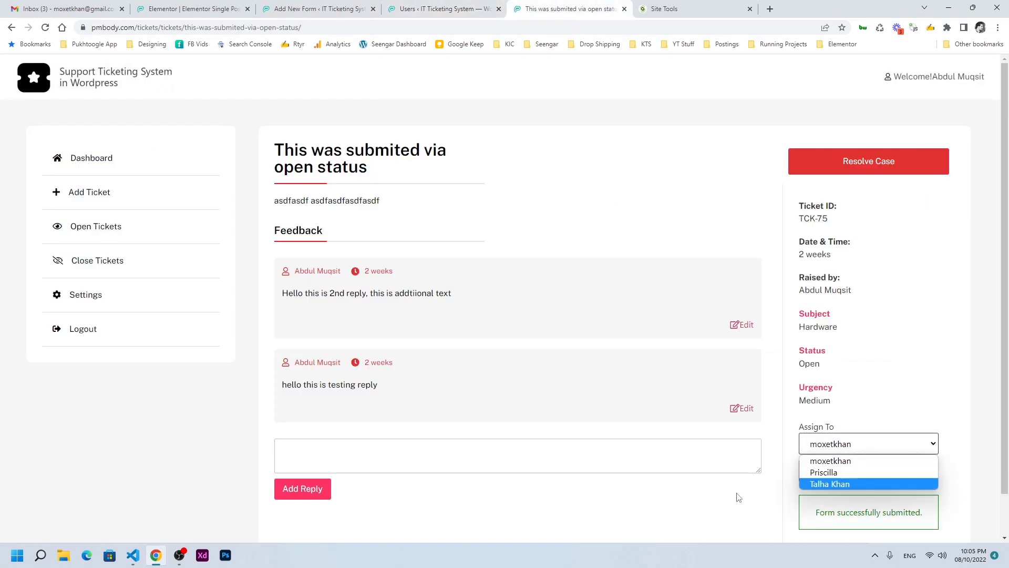
left_click(757, 497)
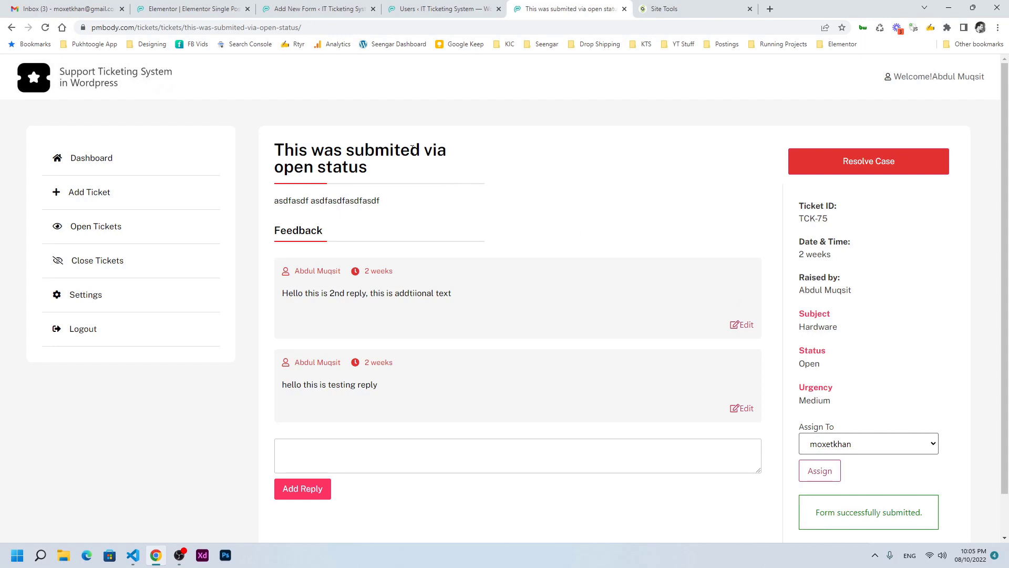
Change the Assign Form's Send Email action to Call Hook and save it with the hook name "assign"
left_click(326, 9)
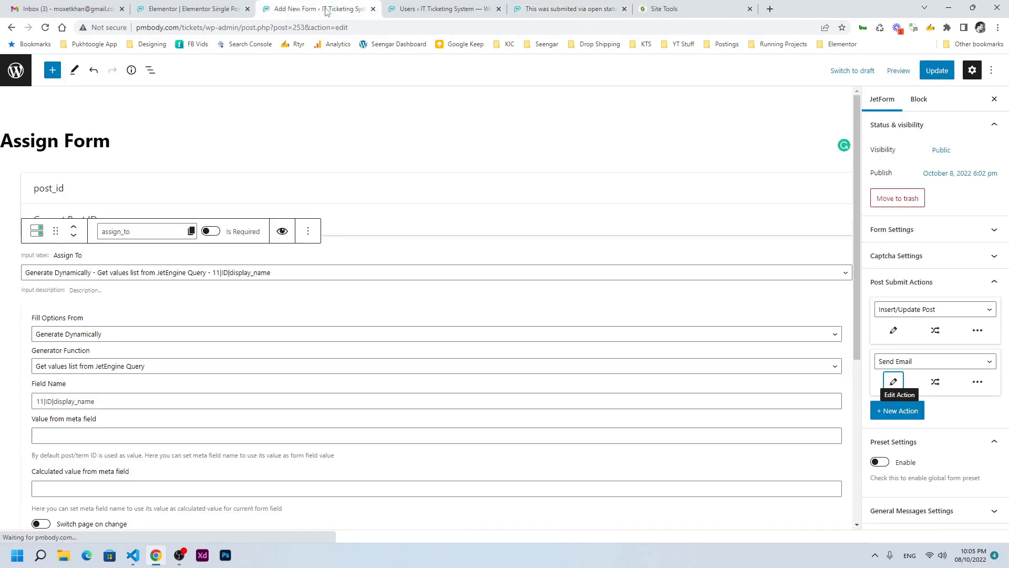
left_click(904, 368)
left_click(909, 415)
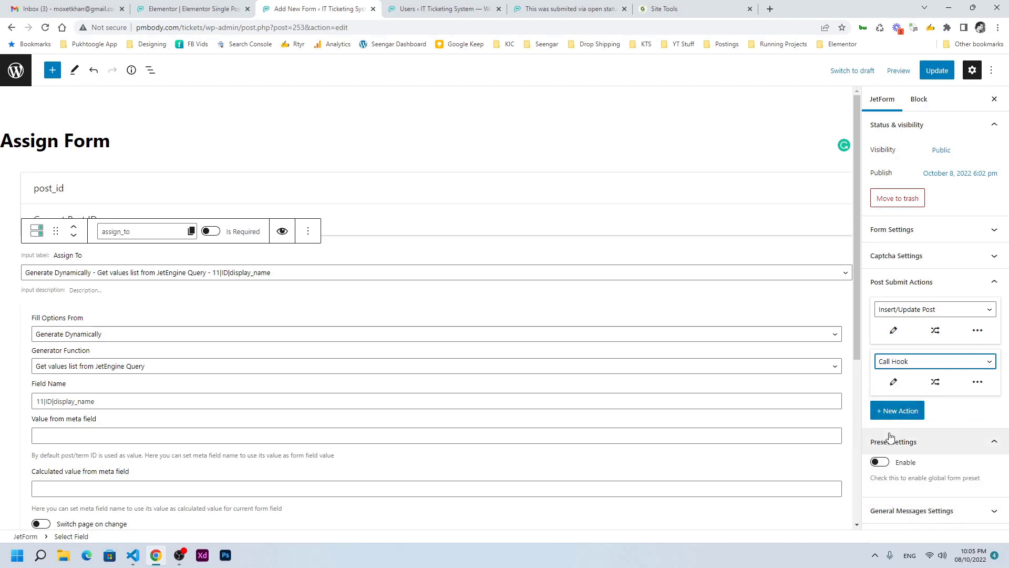
left_click(893, 382)
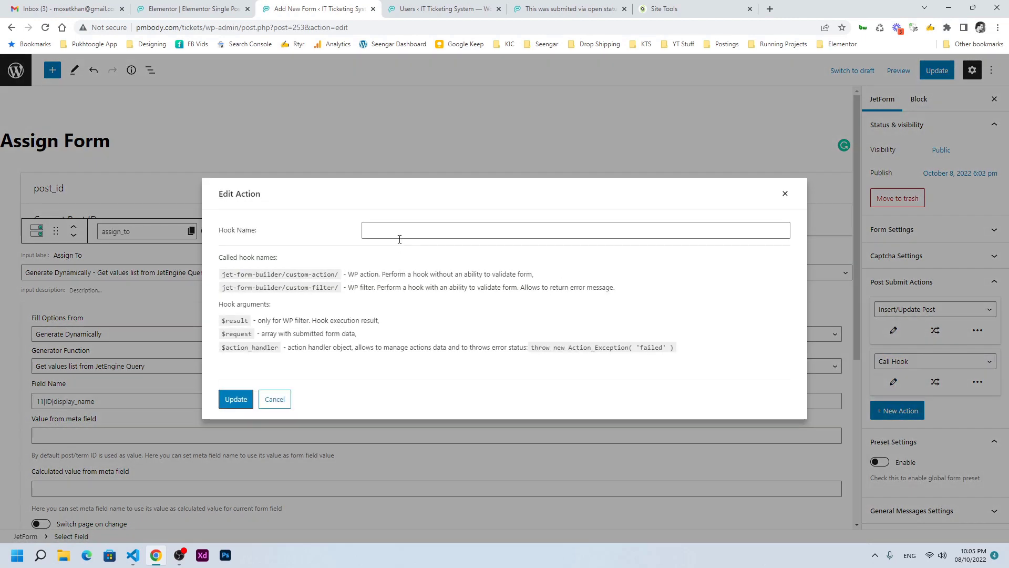
left_click(400, 237)
type("assign")
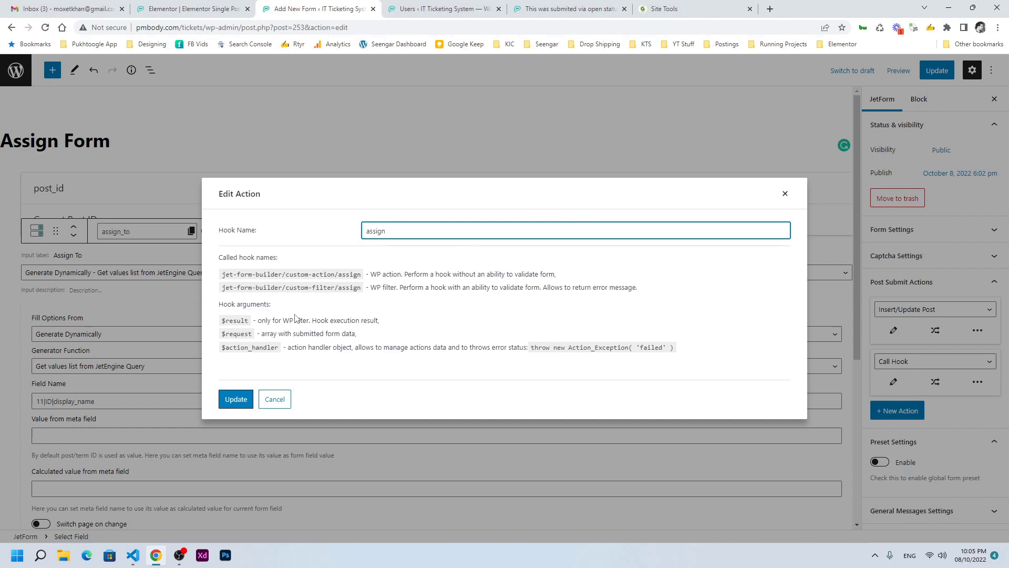
left_click_drag(215, 257, 440, 363)
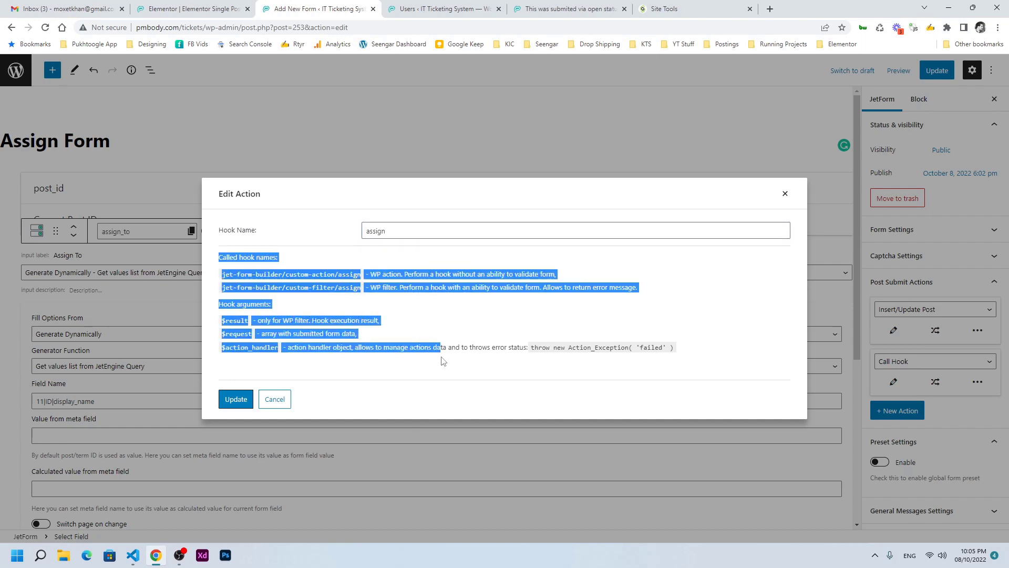
left_click(442, 361)
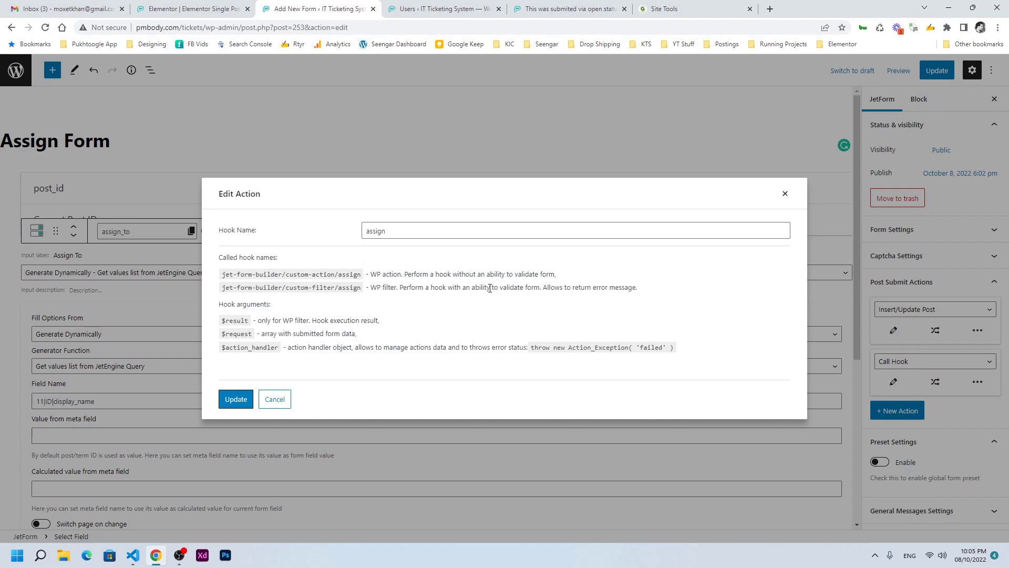
left_click_drag(483, 288, 598, 326)
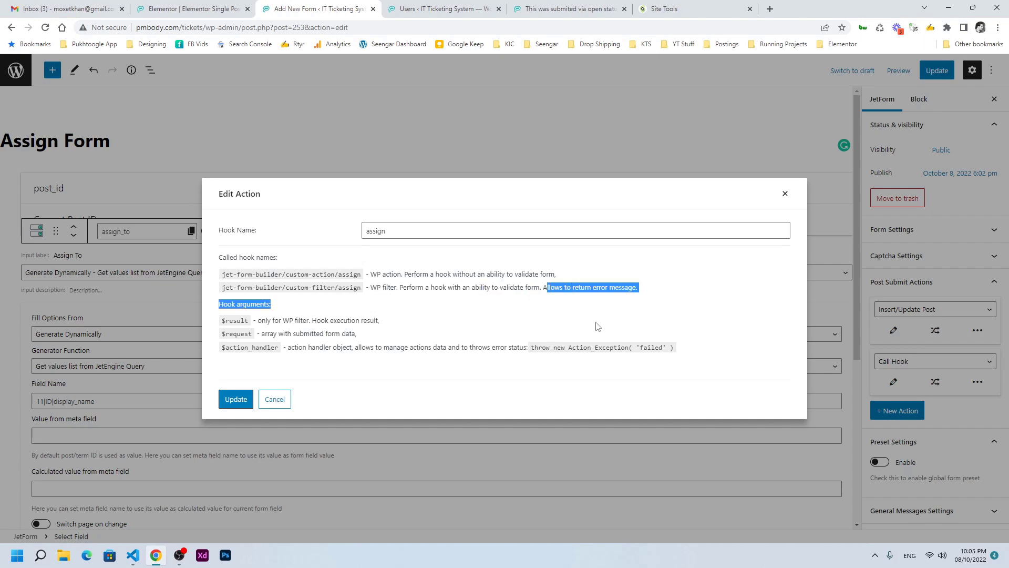
left_click(601, 326)
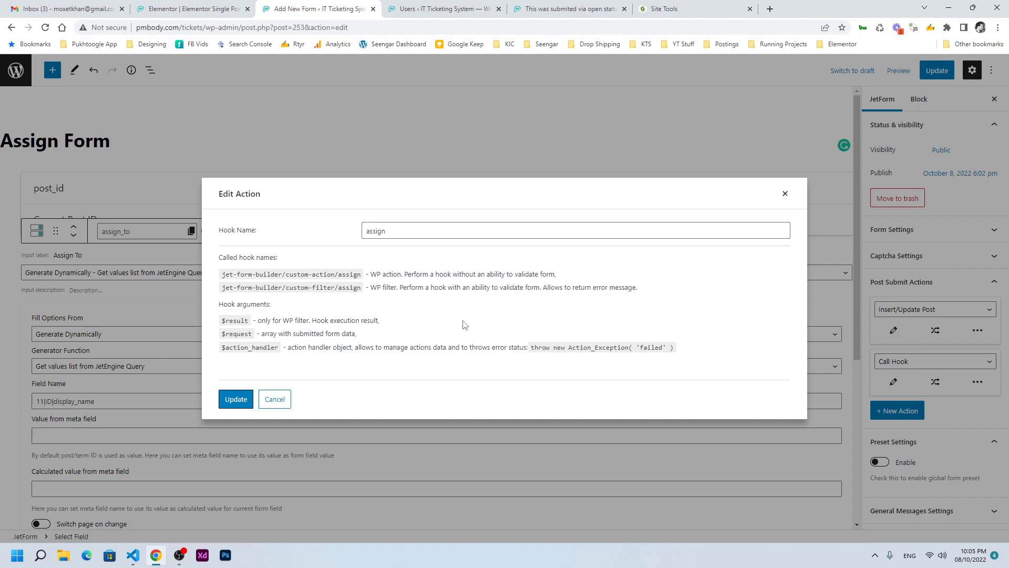
left_click(236, 399)
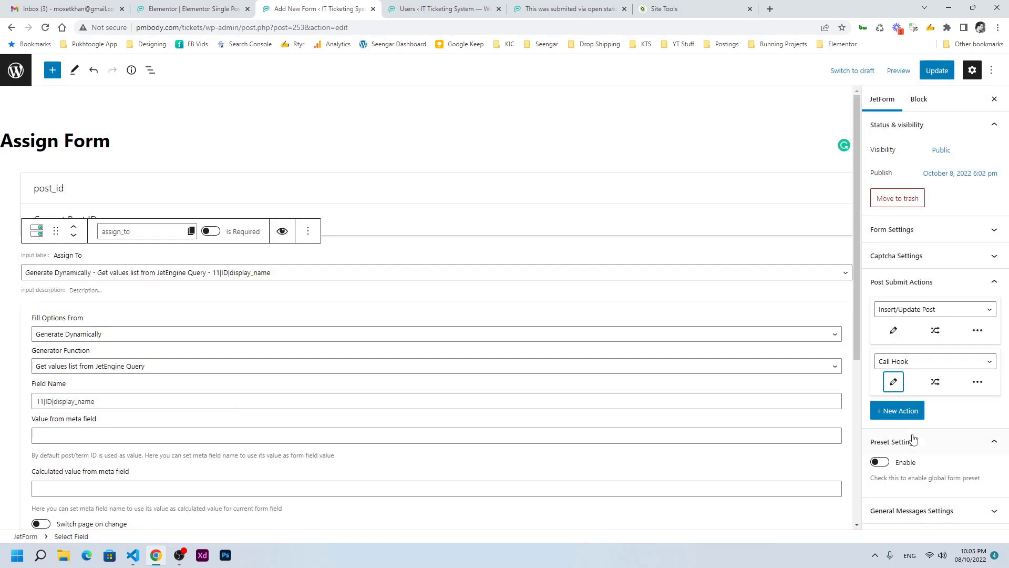
Add a Redirect to Page post submit action targeting Current Page to the Assign Form and update the form
left_click(897, 410)
left_click(897, 413)
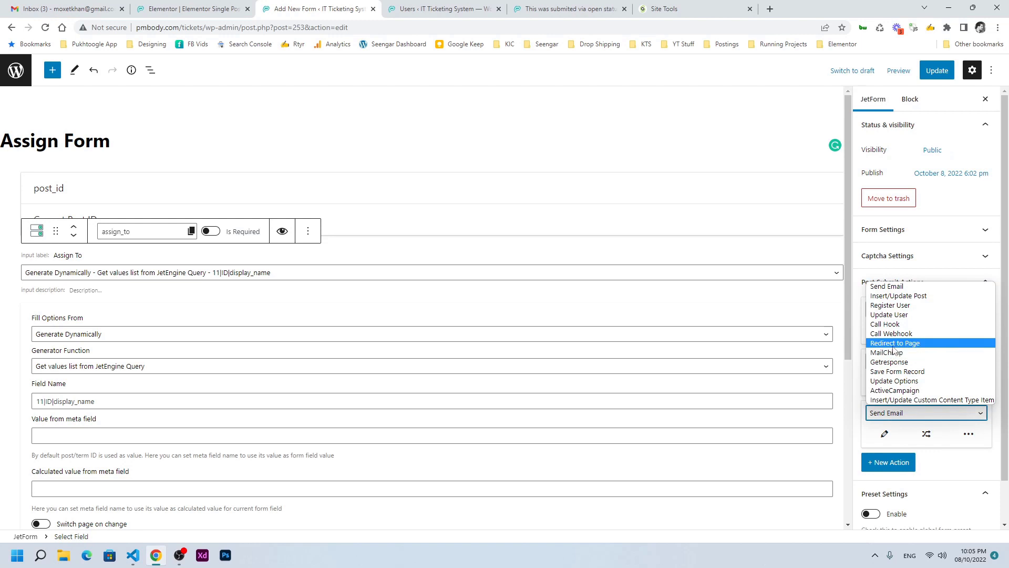
left_click(894, 344)
left_click(885, 433)
left_click(445, 237)
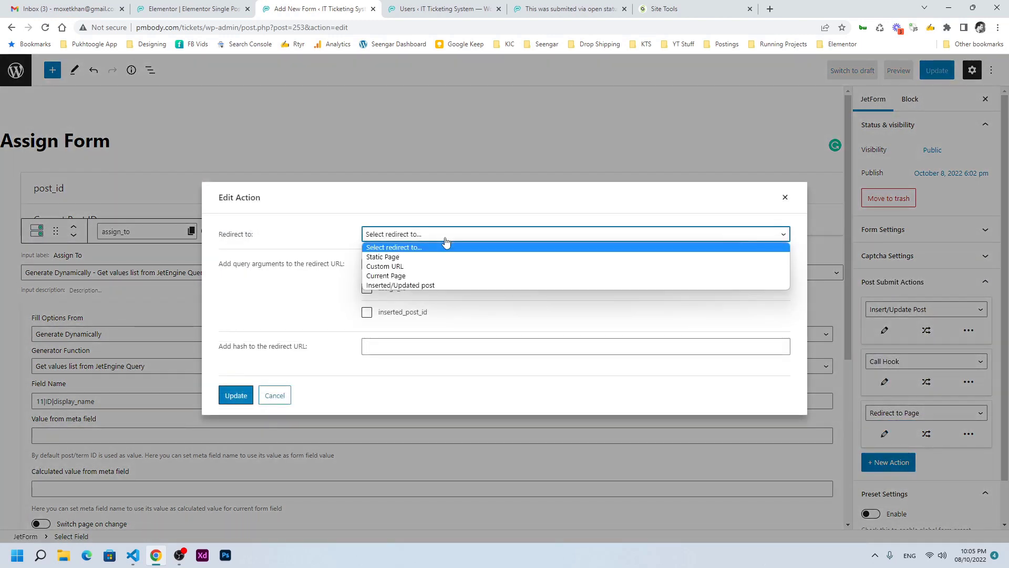
left_click(435, 276)
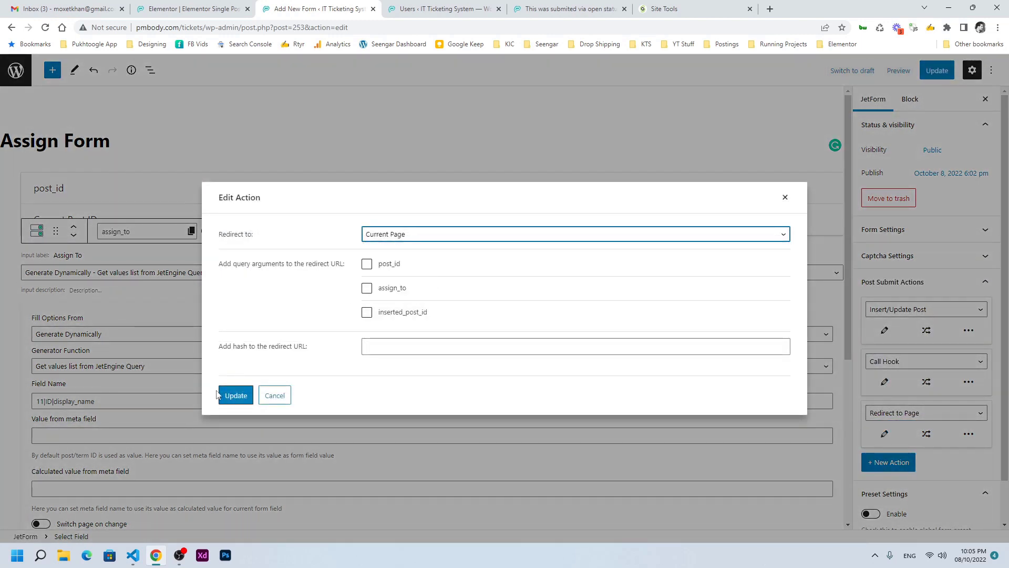
left_click(236, 395)
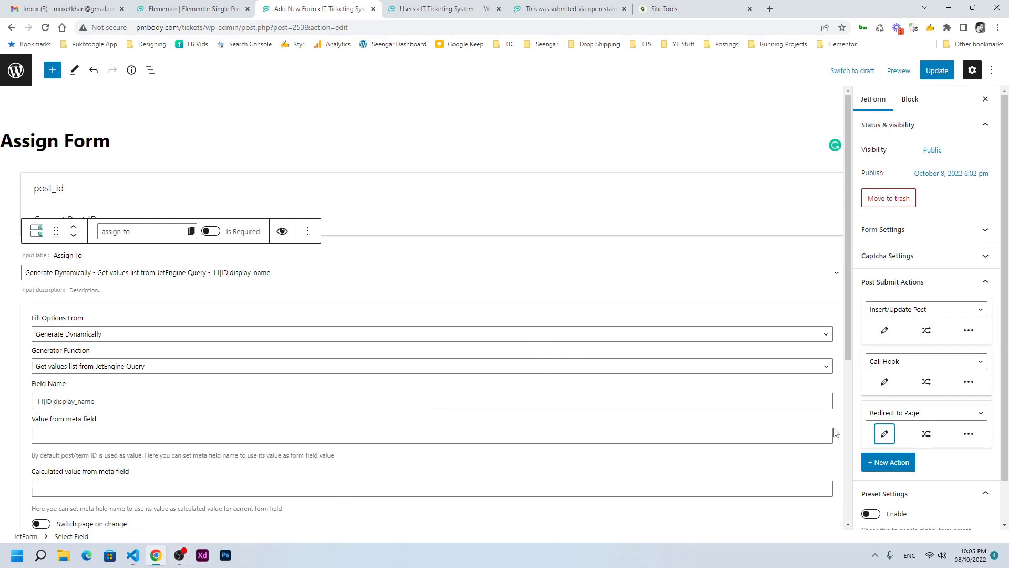
left_click(937, 71)
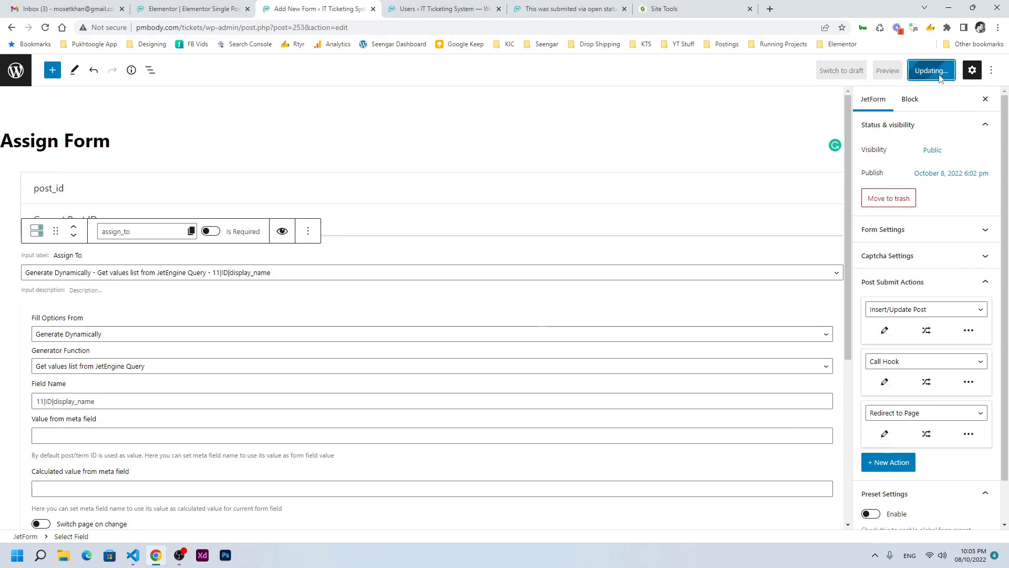
Switch to the SiteGround File Manager and open the hello-elementor theme's functions.php for editing at the end of the file
left_click(686, 8)
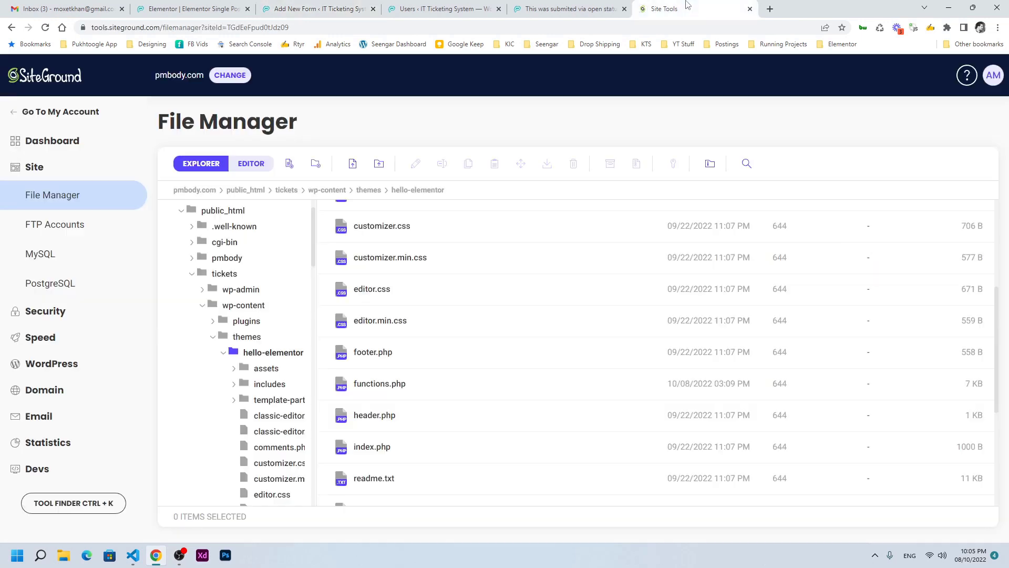
left_click(405, 389)
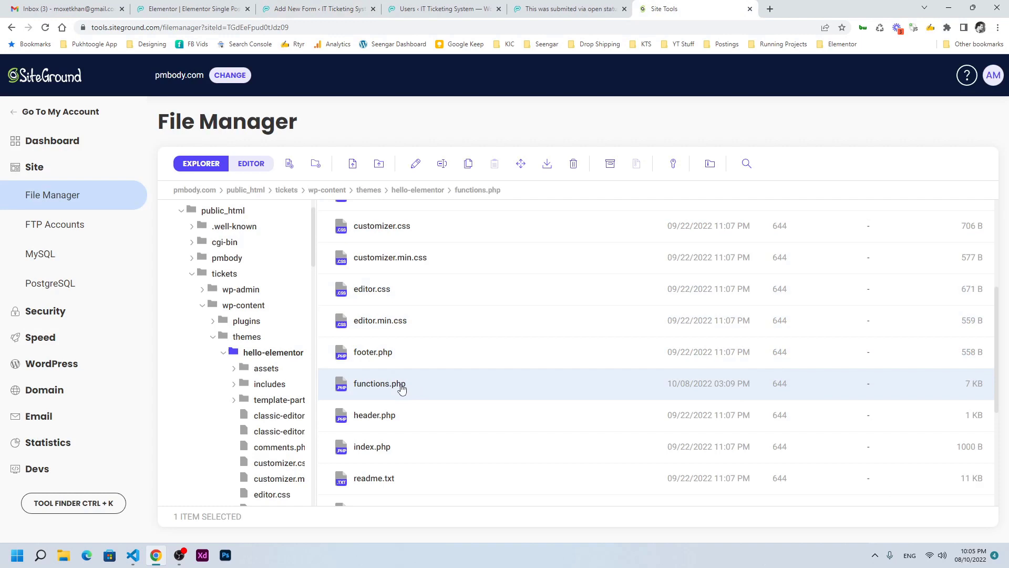
left_click(419, 165)
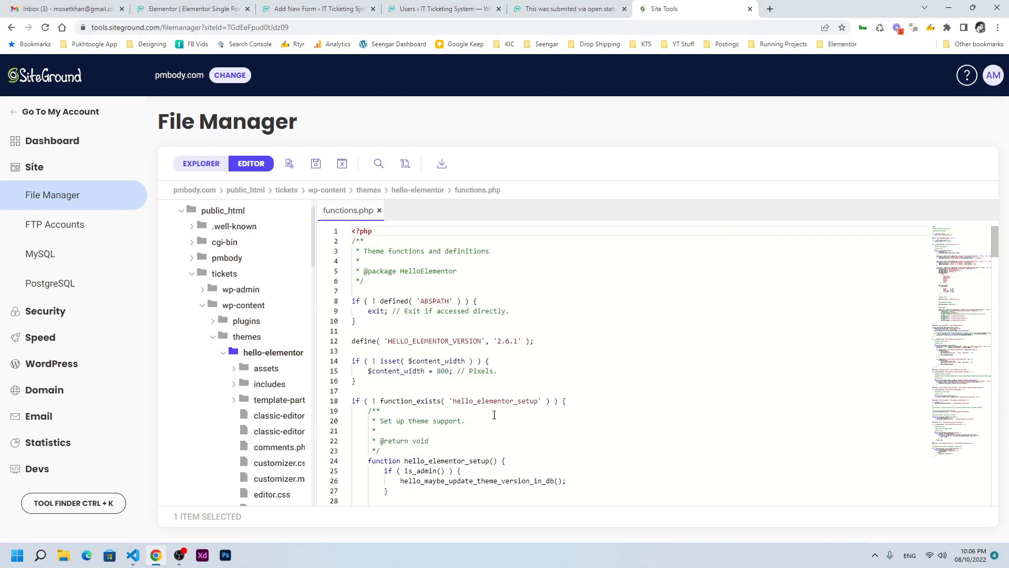
scroll(952, 288, "down", 5)
left_click_drag(952, 288, 951, 472)
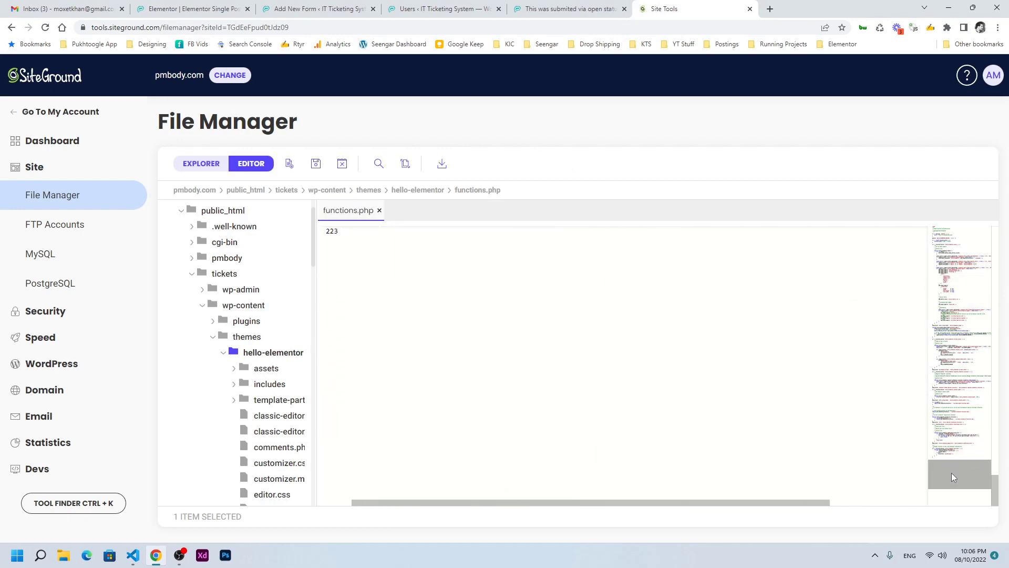
Append a jet-form-builder/custom-action/assign hook mailing the user from $request["field_name"] with subject "Ticking System" and "A new ticket has been assigned to you, please check the system."
left_click(133, 555)
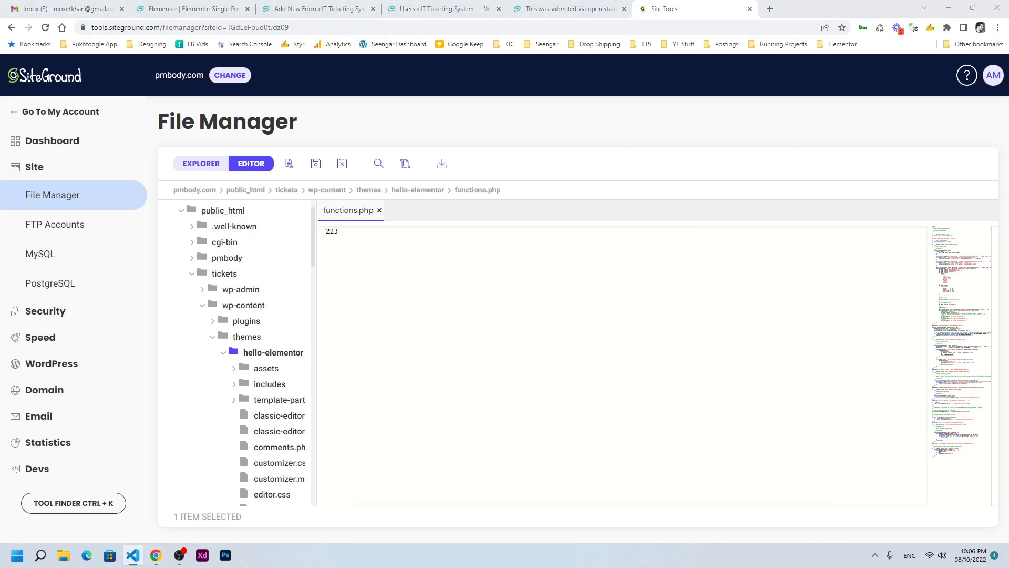
left_click(331, 266)
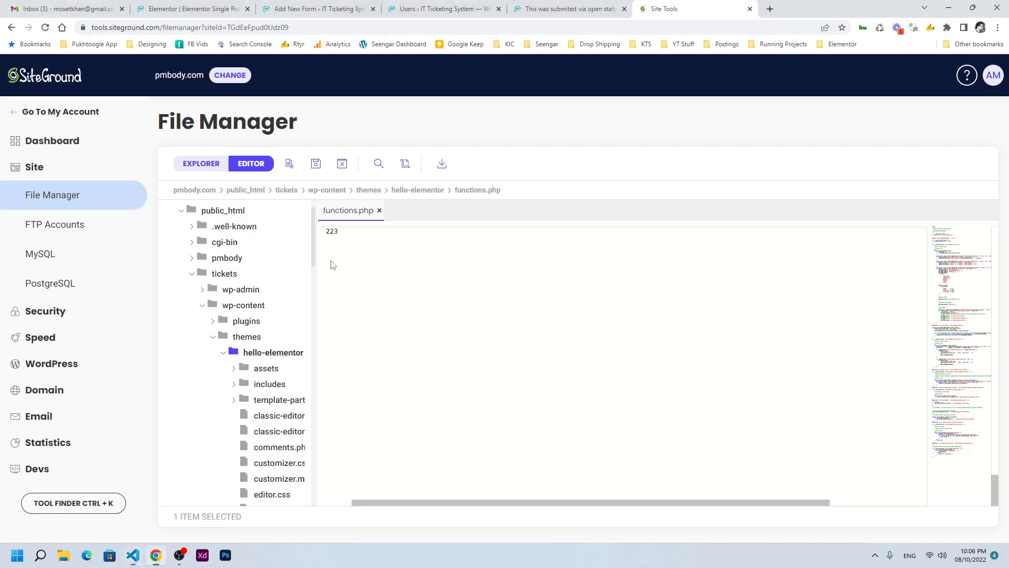
scroll(342, 295, "up", 1)
type("add_action('jet-form-builder/custom-action/assign', function ( $request, $handler ) {  \t$user = get_user_by( 'id', $request[\"field_name\"]);  \tmail($user->user_email, \"Ticking System\", \"A new ticket has been assigned to you, please check the system.\");  }, 10, 2 );")
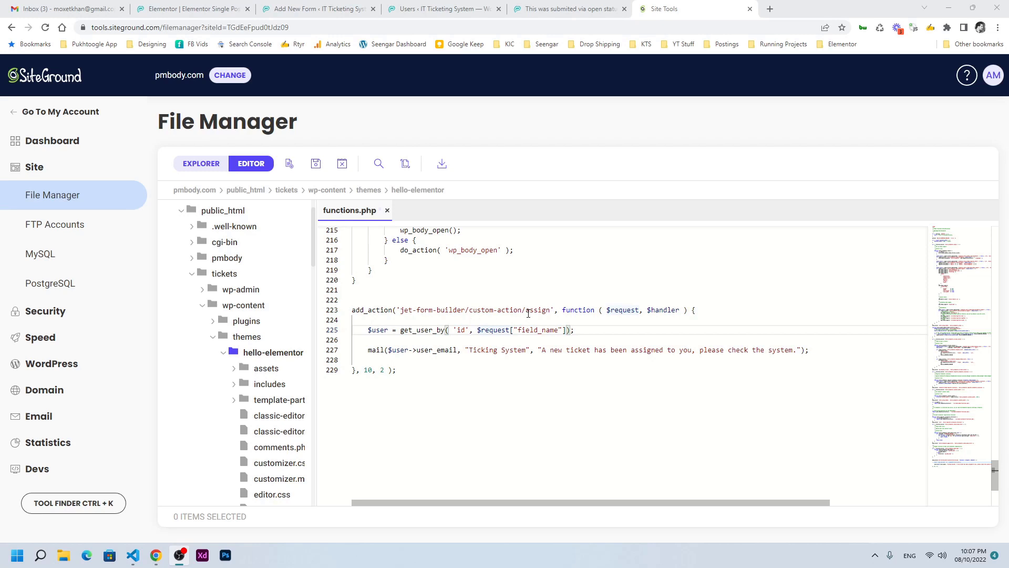
left_click_drag(526, 313, 635, 310)
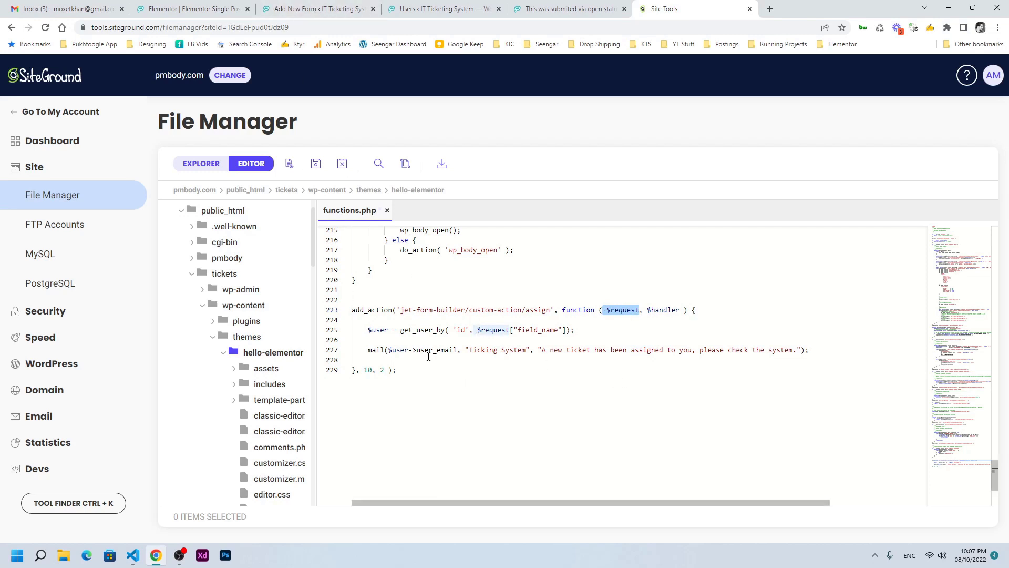
left_click_drag(403, 332, 436, 335)
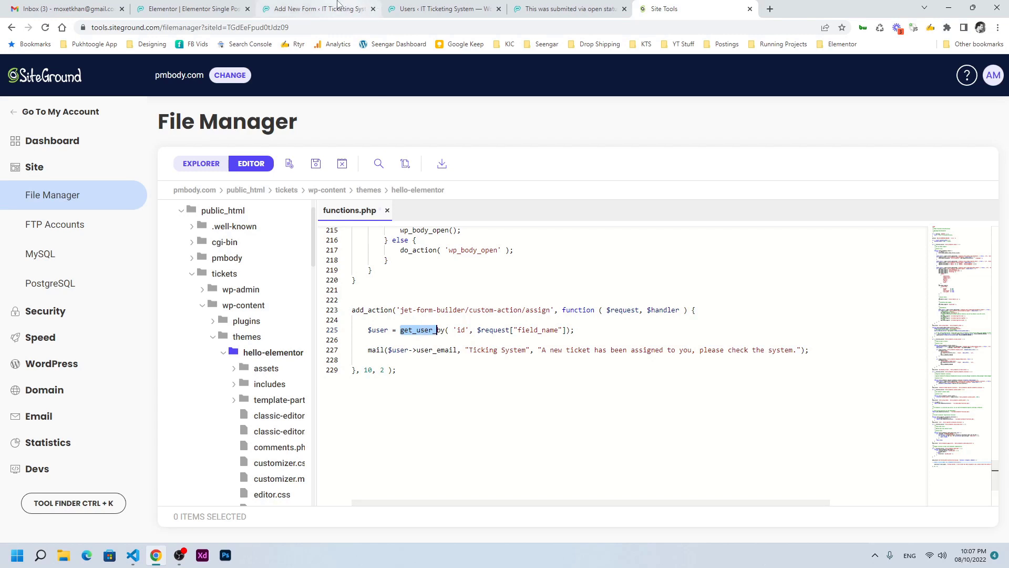
Copy the Assign To field's form name from the Assign Form and replace field_name in the hook's $request with assign_to
left_click(370, 5)
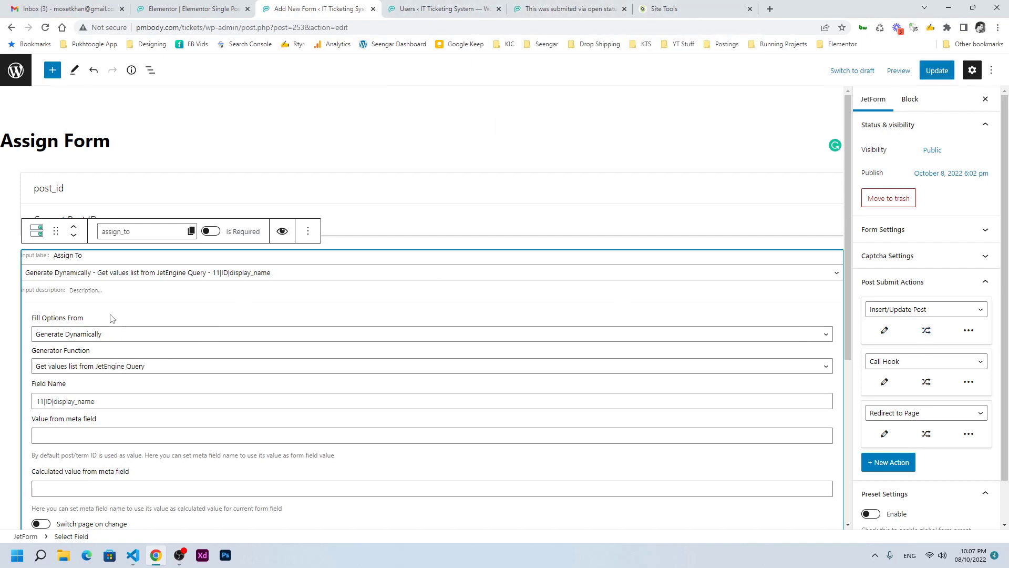
left_click(908, 101)
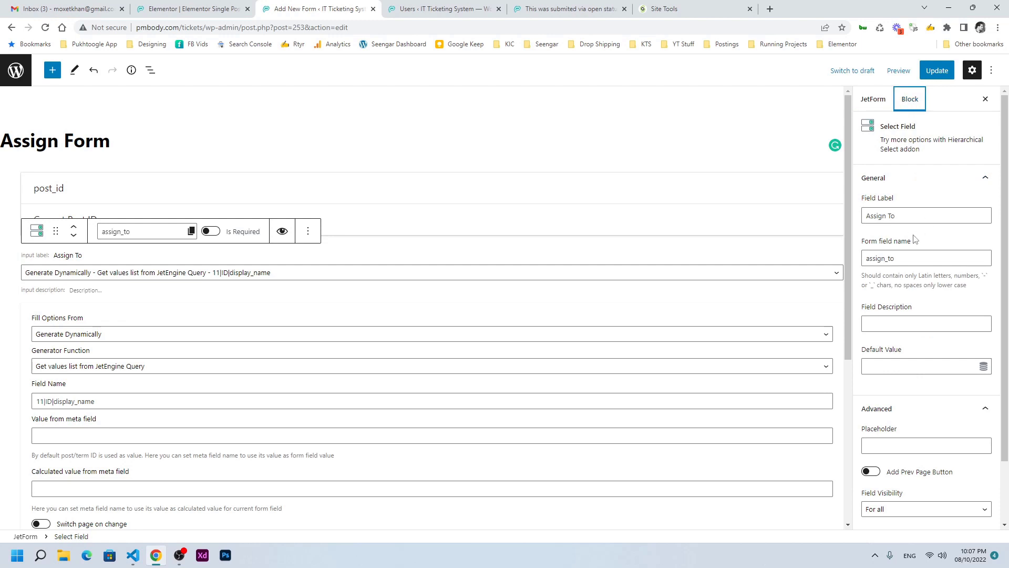
left_click_drag(910, 258, 860, 261)
key("ctrl+c")
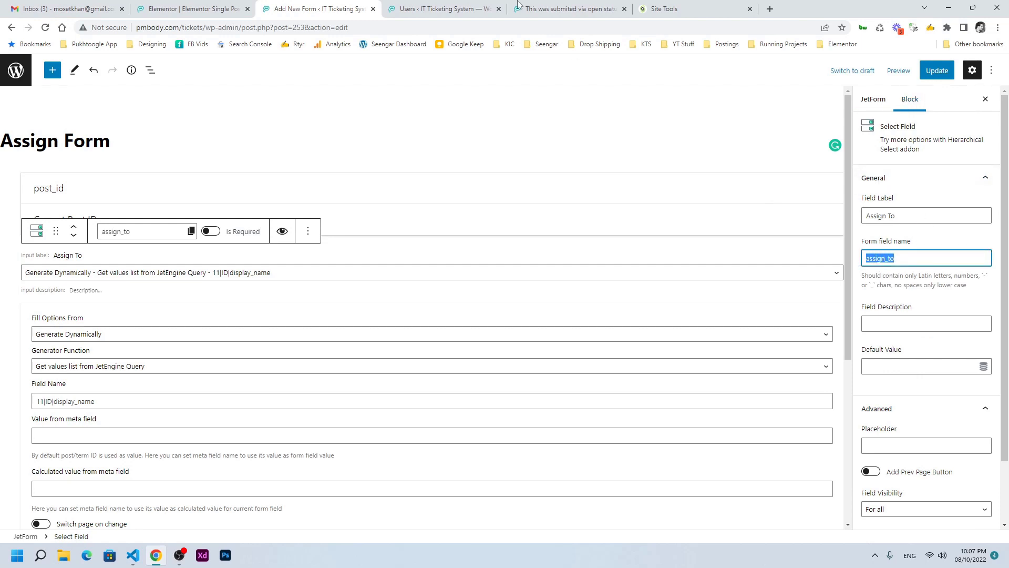
left_click(678, 9)
left_click(490, 357)
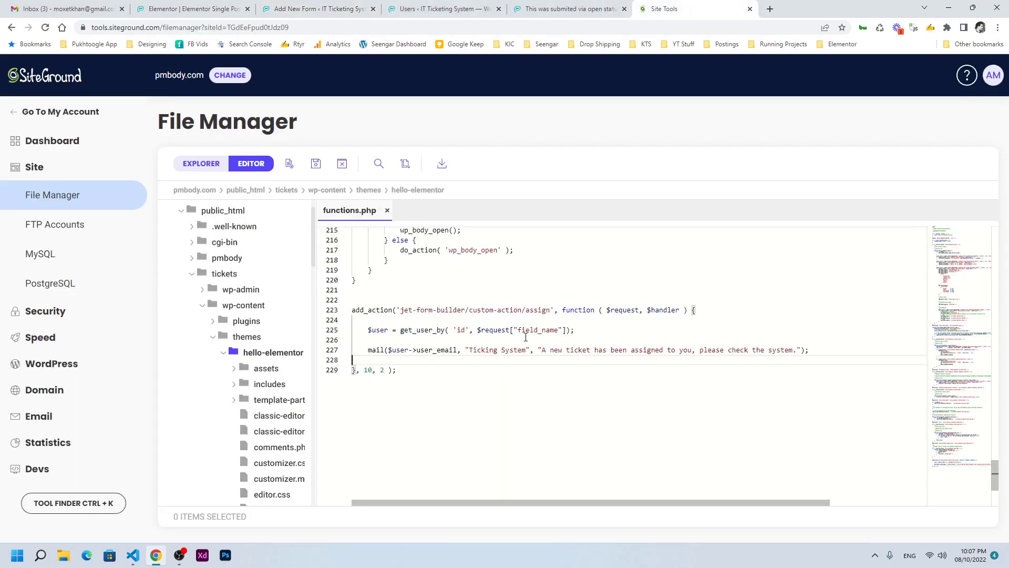
left_click_drag(519, 331, 558, 331)
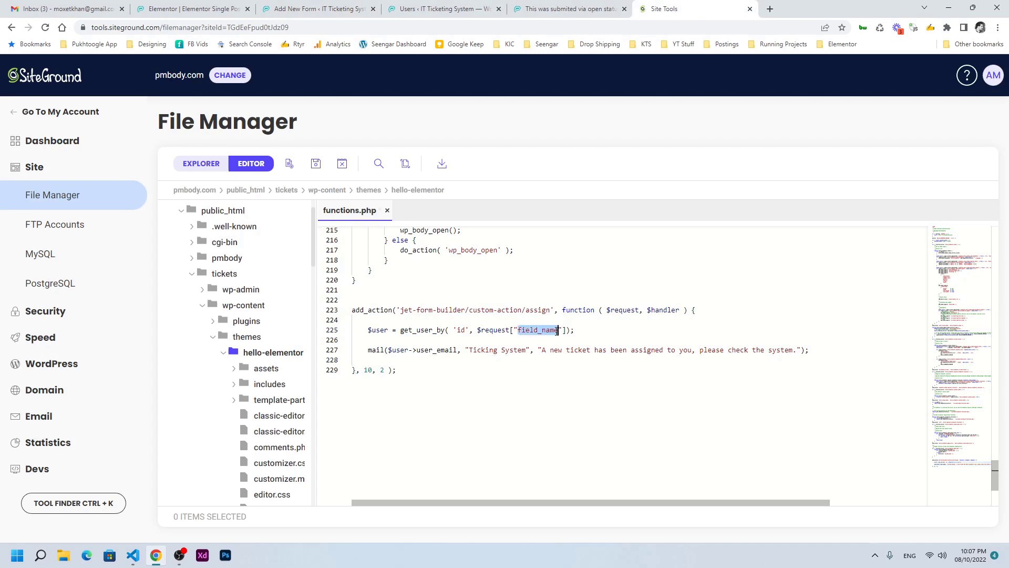
key("ctrl+v")
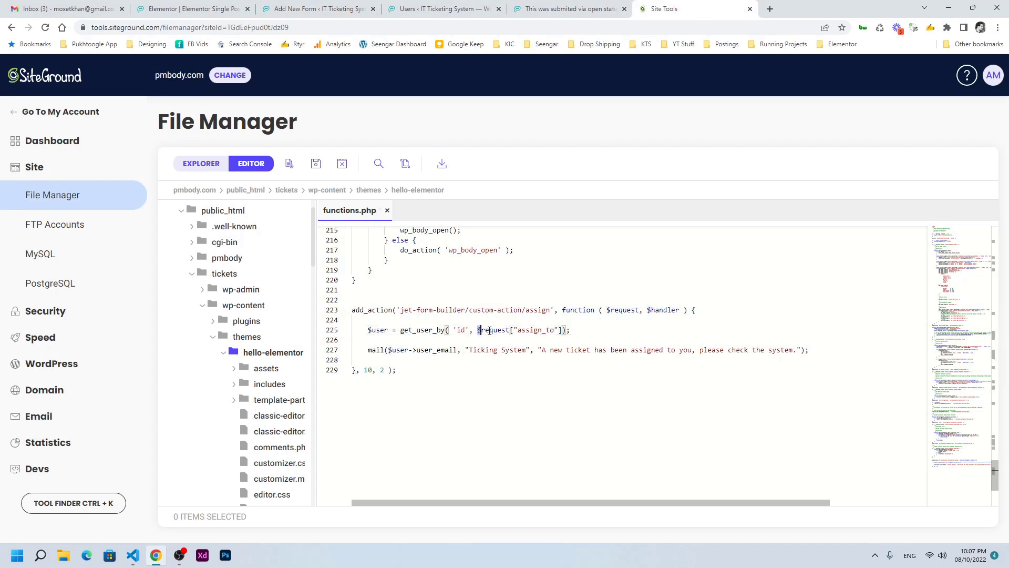
Check the hook's user lookup and mail arguments, and save functions.php
left_click_drag(477, 330, 558, 331)
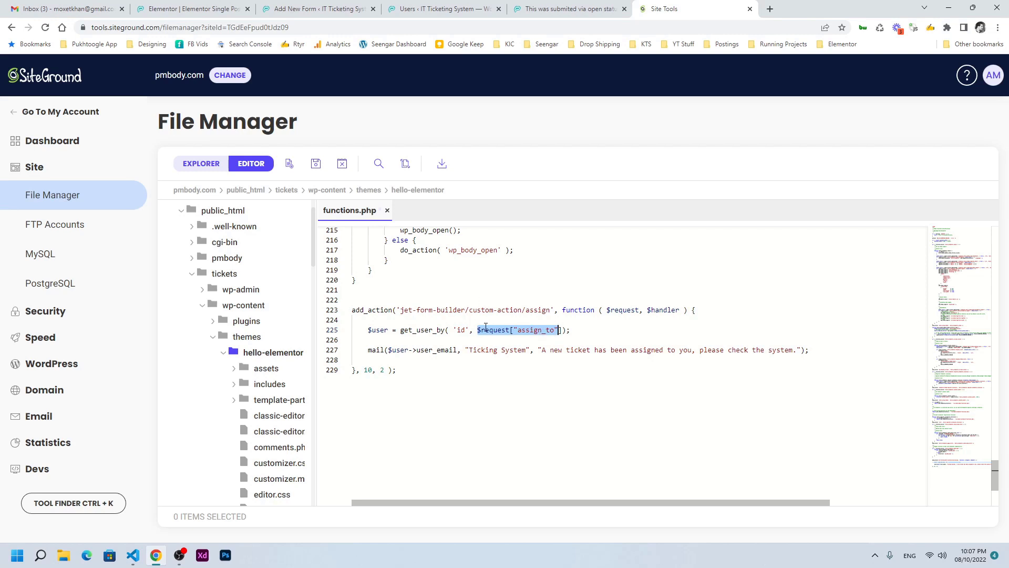
double_click(415, 351)
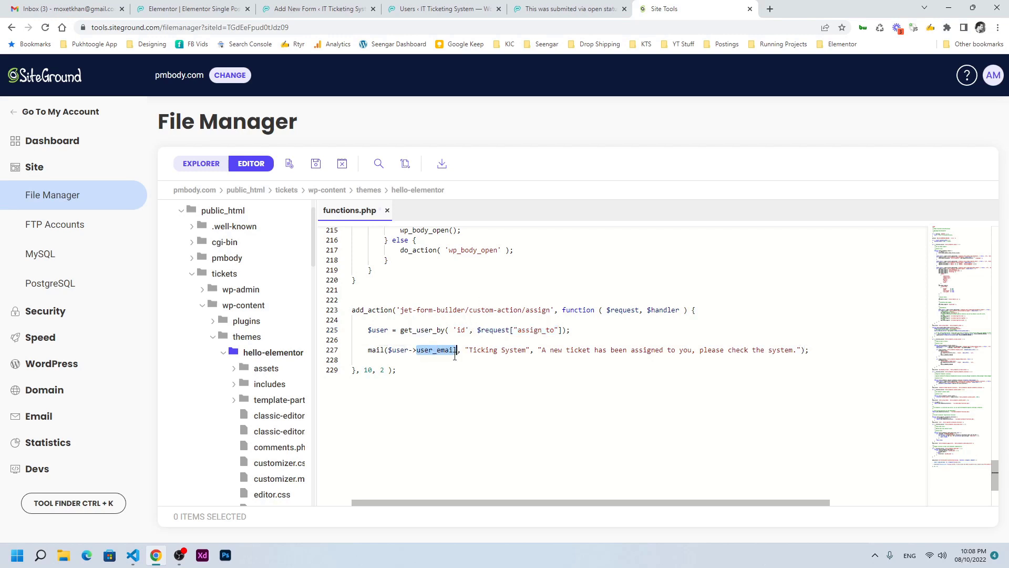
left_click(375, 350)
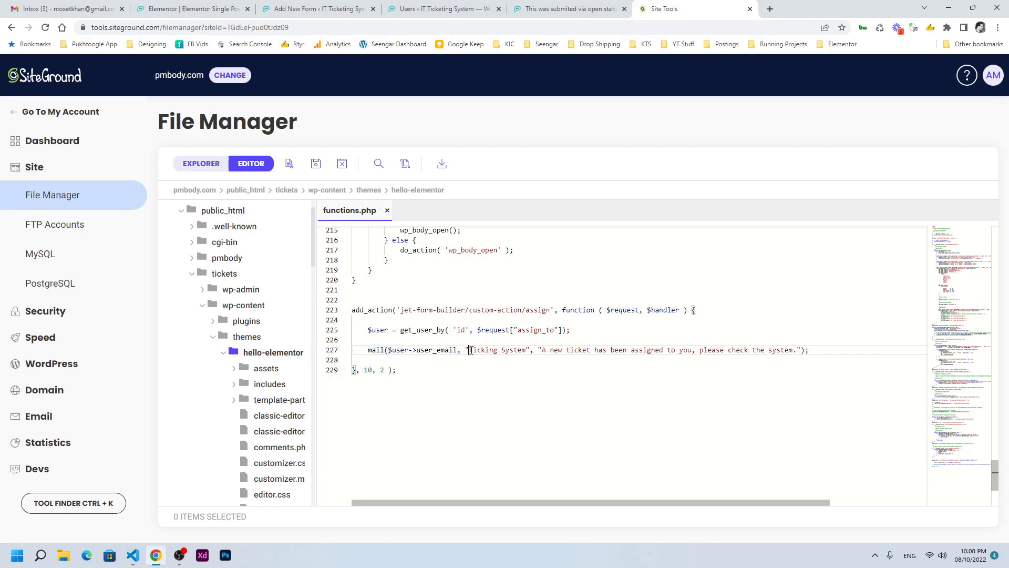
left_click_drag(470, 351, 631, 365)
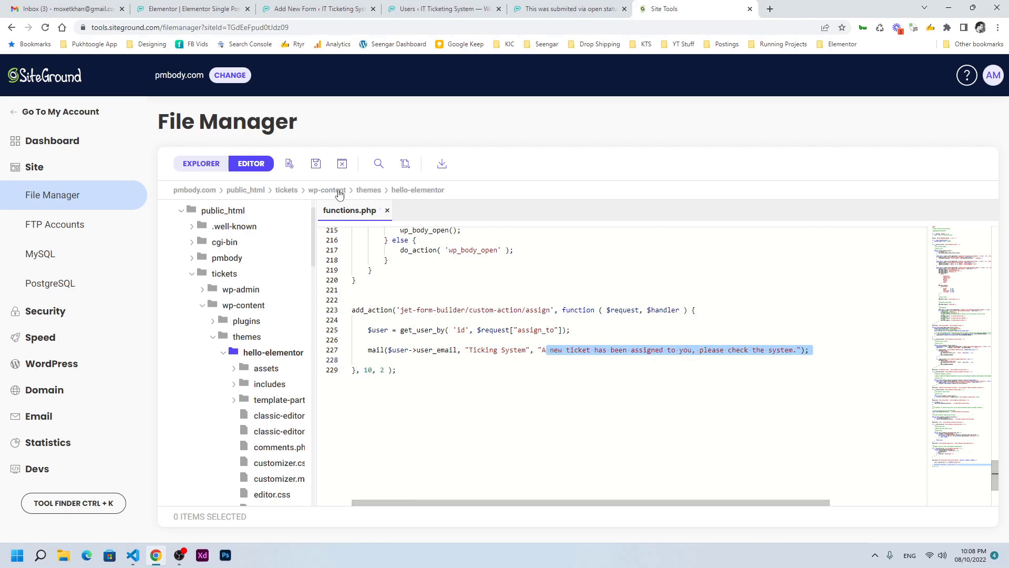
left_click(316, 163)
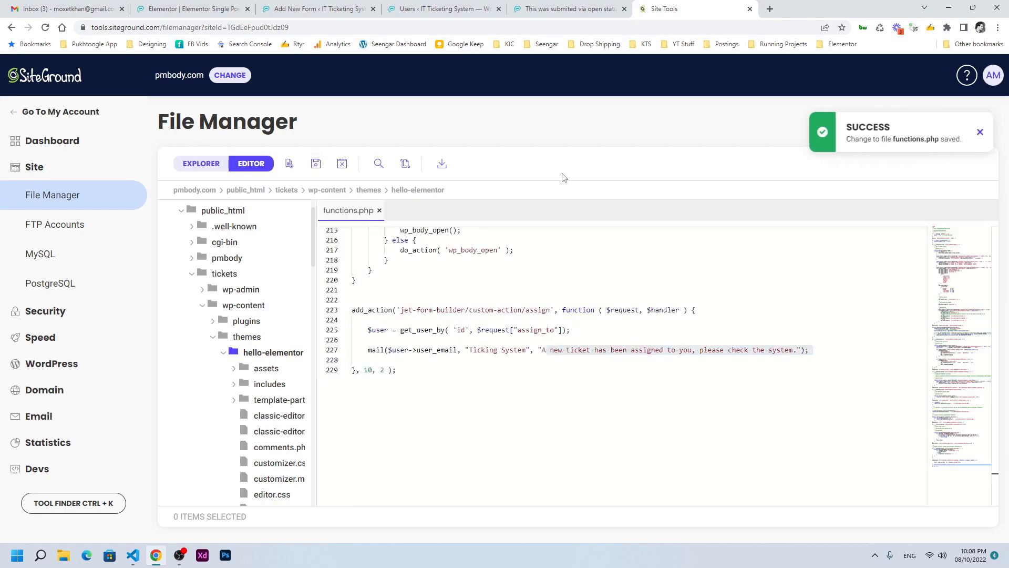
Reload the "This was submited via open status" ticket page and assign the ticket to the preselected user
left_click(568, 9)
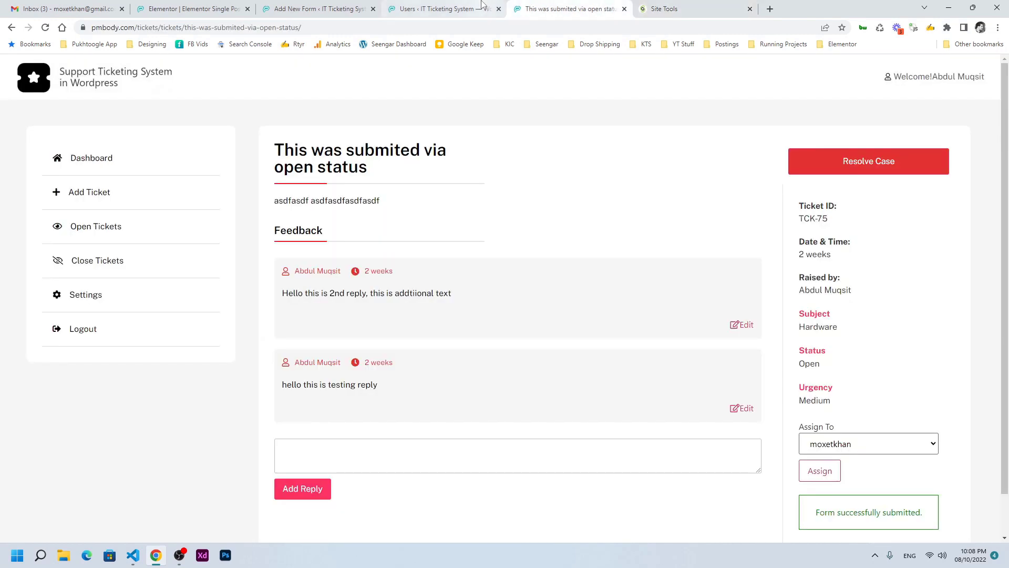
left_click(461, 30)
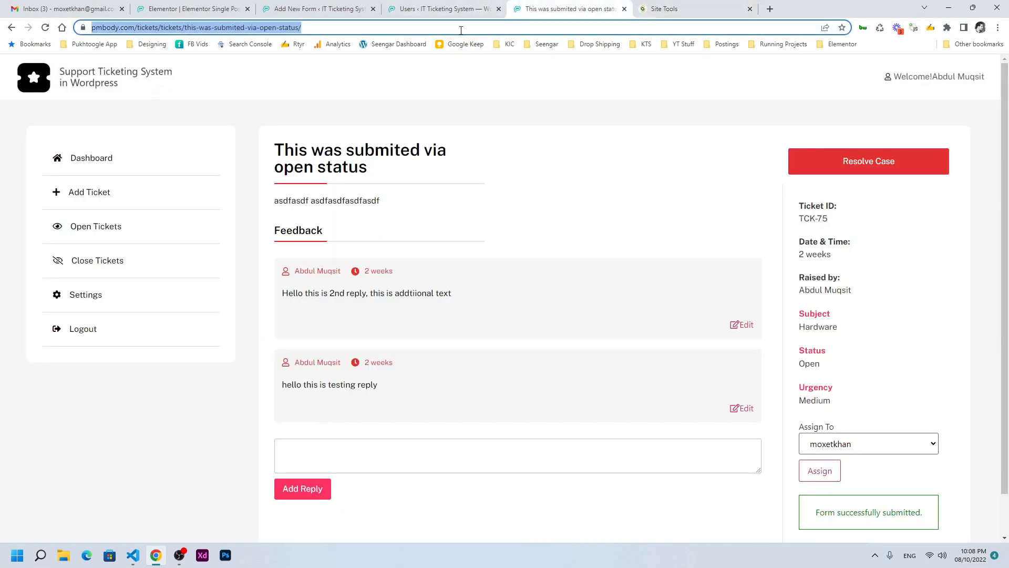
key("Return")
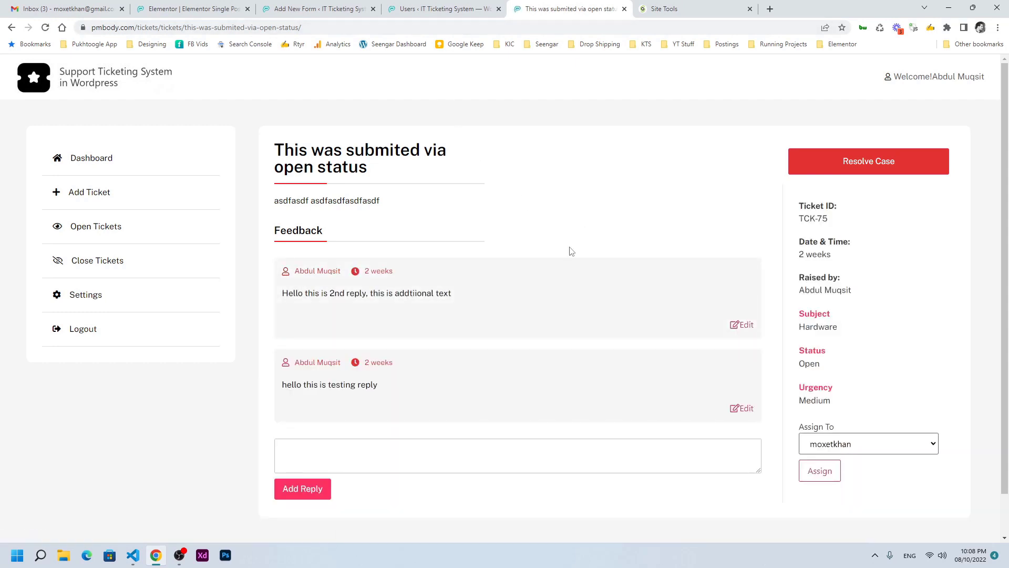
left_click(816, 475)
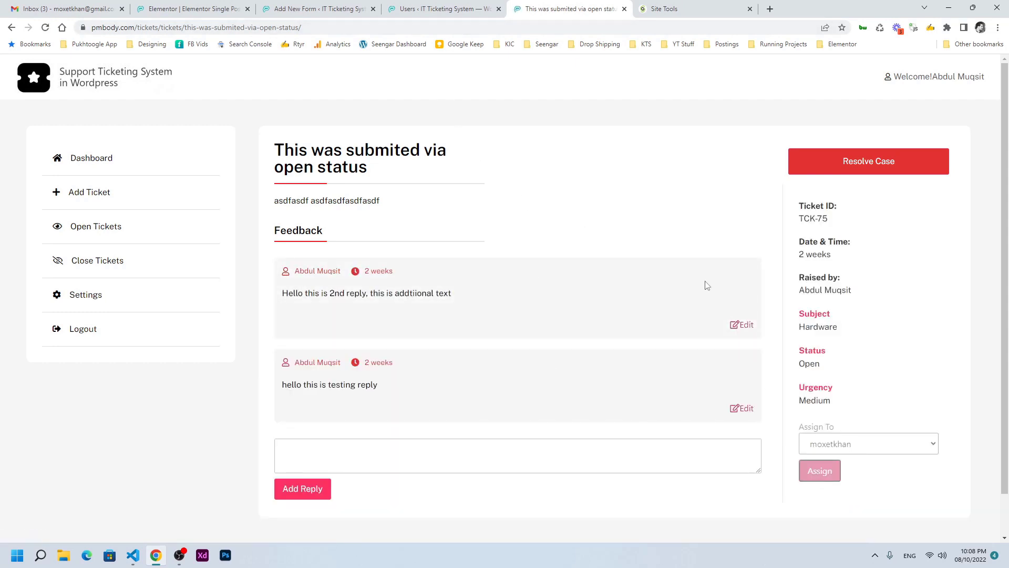
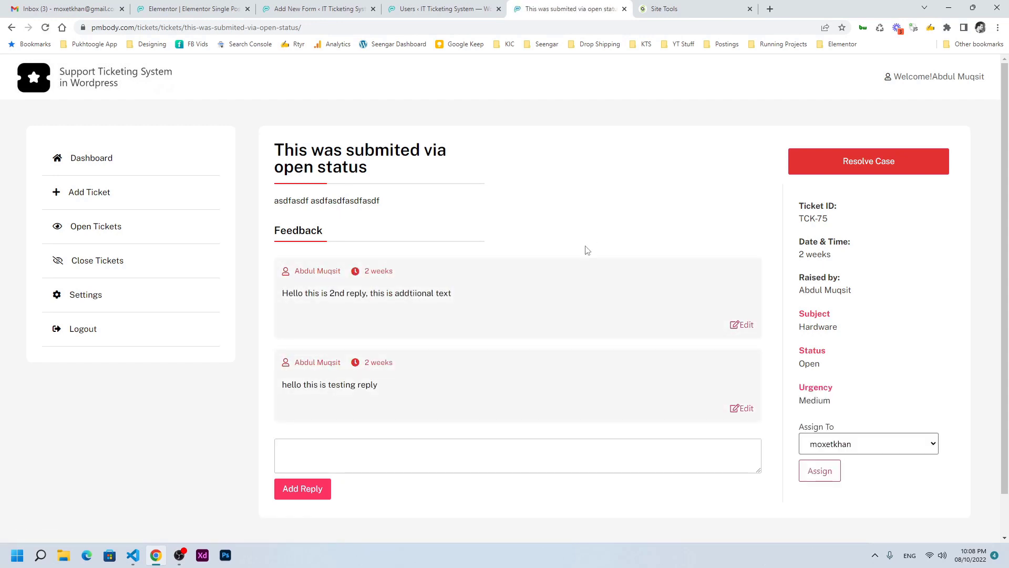
Open the "Ticking System" notification email in Gmail, and review the Assign To choices back on the ticket page
left_click(47, 15)
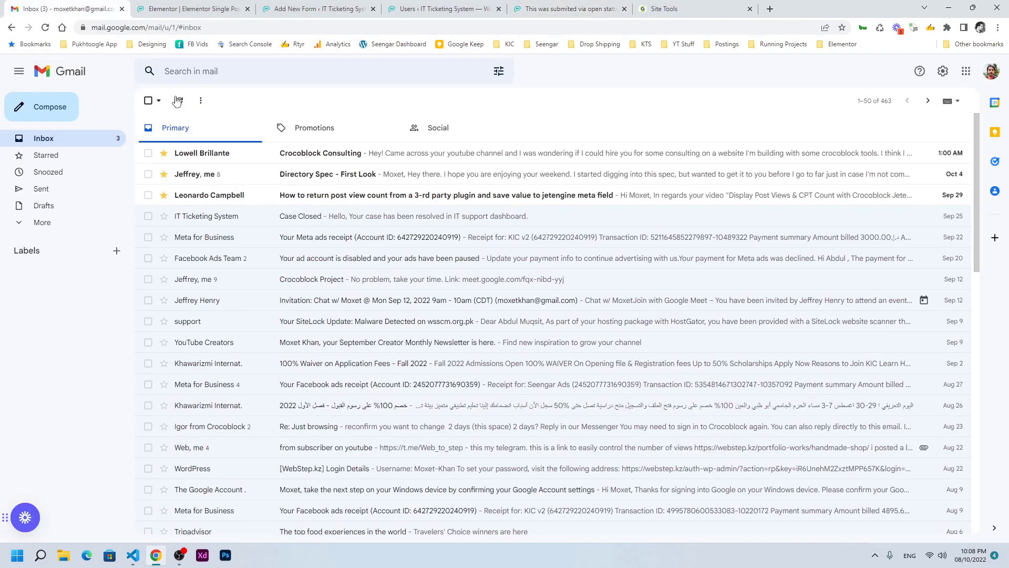
left_click(284, 155)
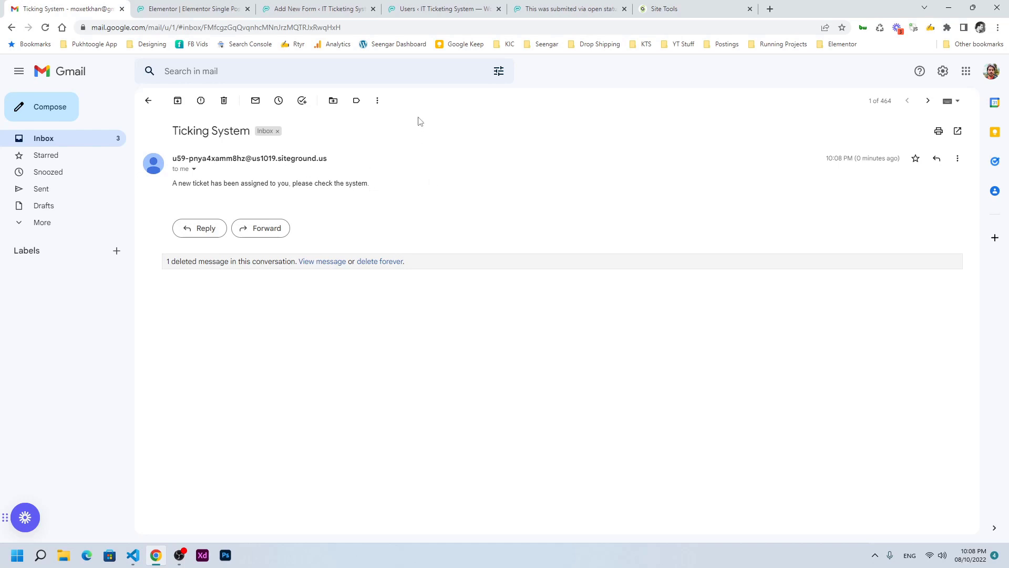
left_click(543, 5)
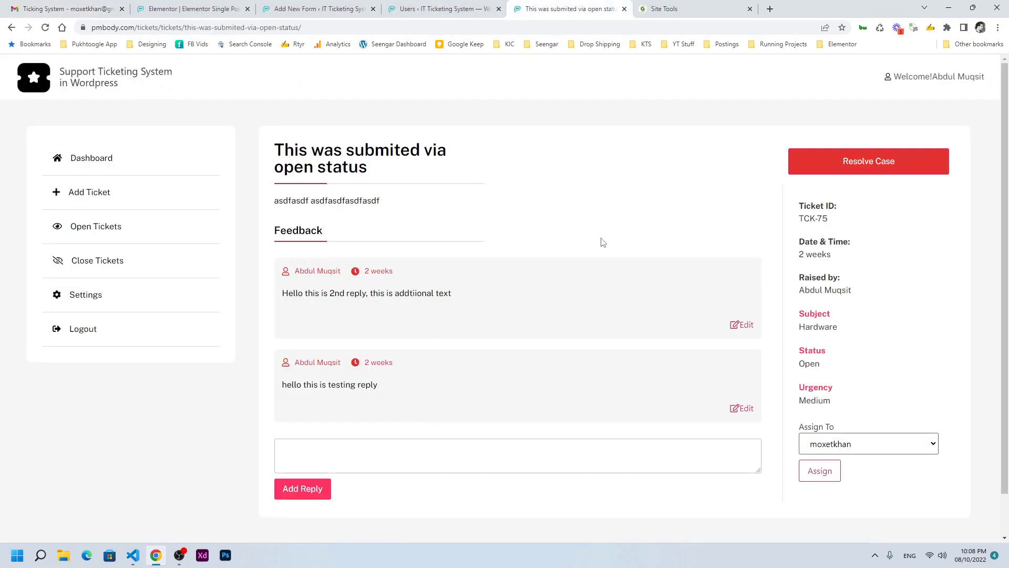
left_click(851, 448)
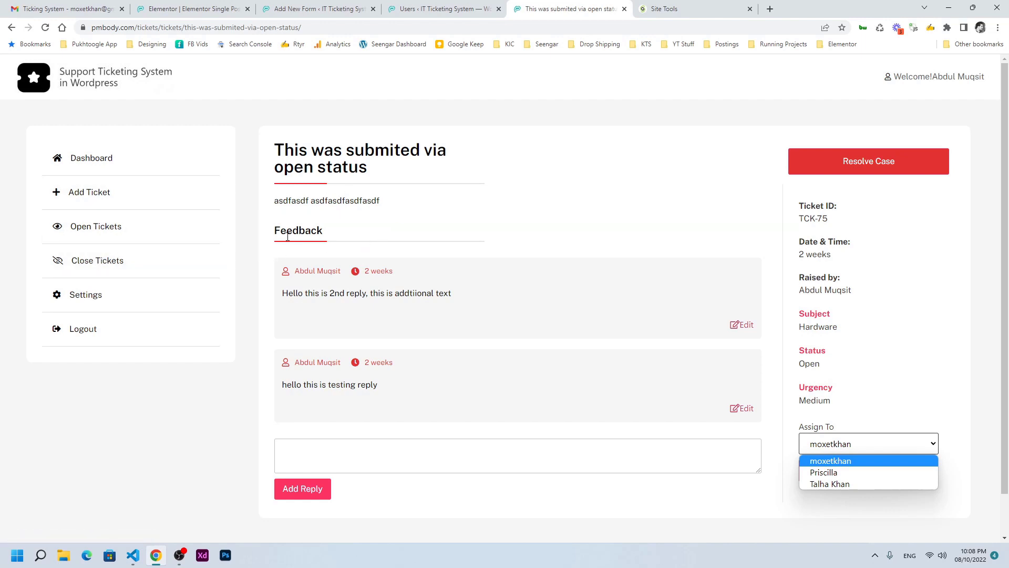
left_click(113, 222)
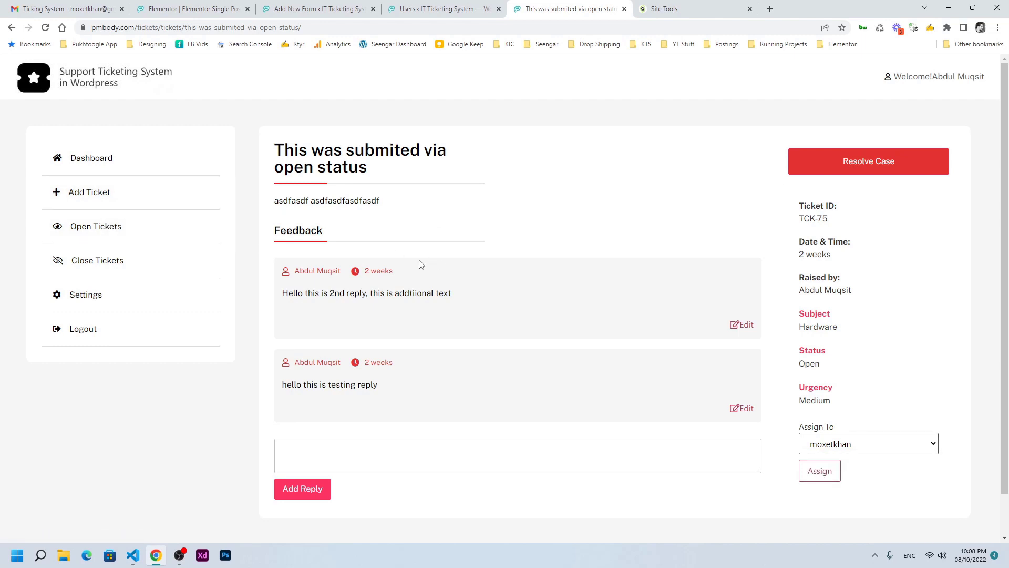
Start a new JetEngine query in the WordPress admin's Query Builder and name it "Assigned Ticket"
left_click(420, 9)
scroll(31, 400, "down", 6)
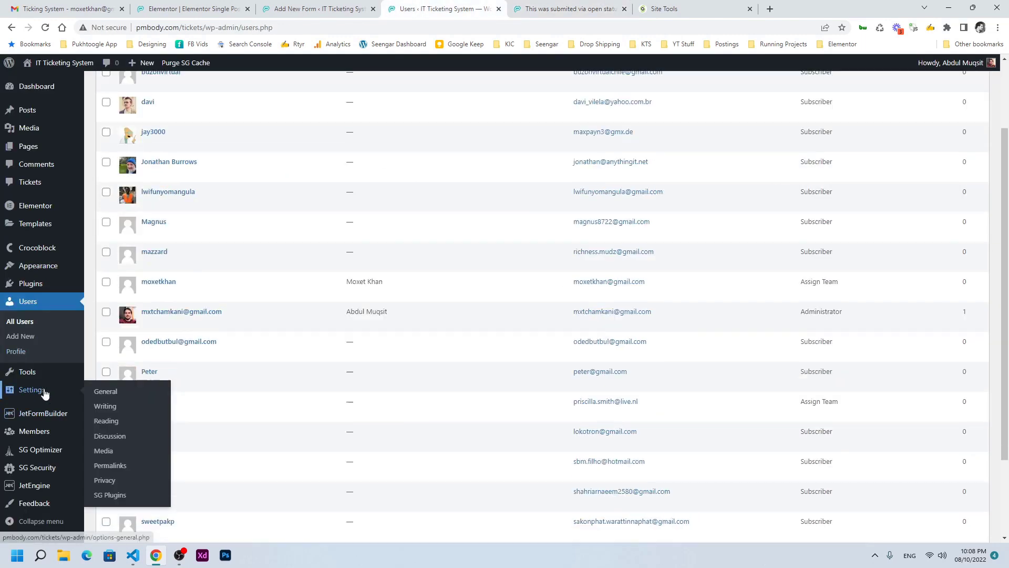
mouse_move(51, 489)
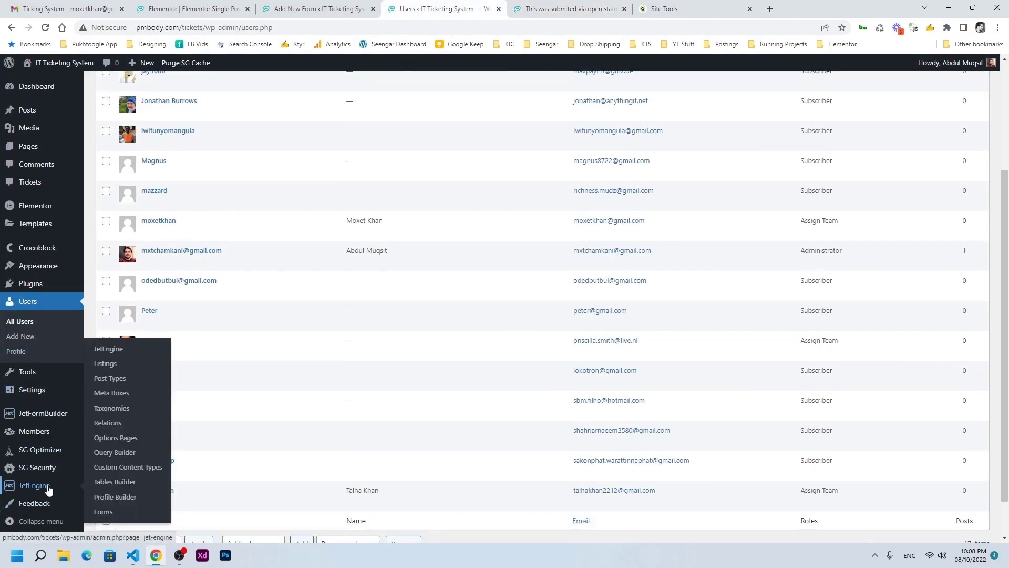
left_click(121, 458)
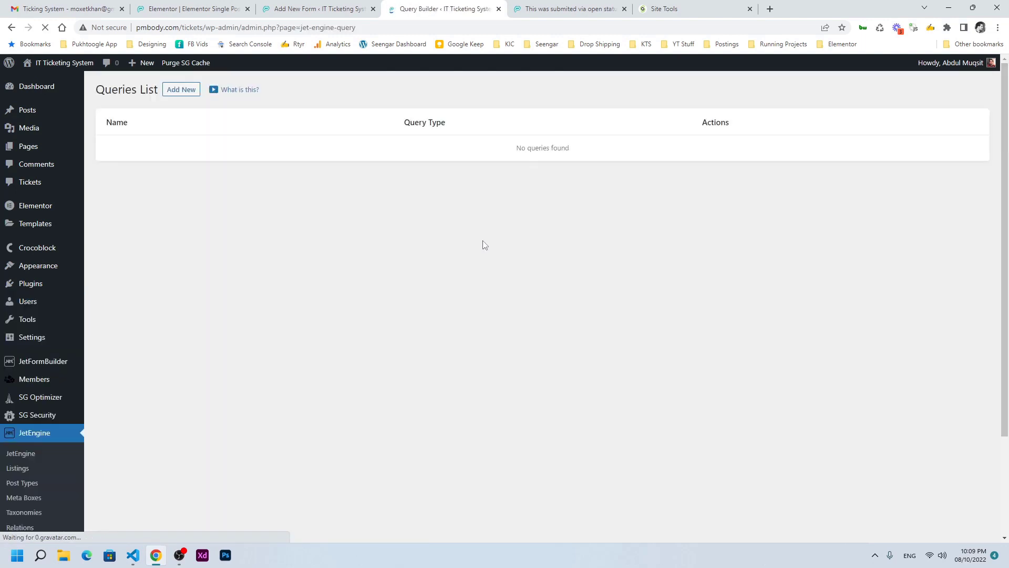
left_click(181, 90)
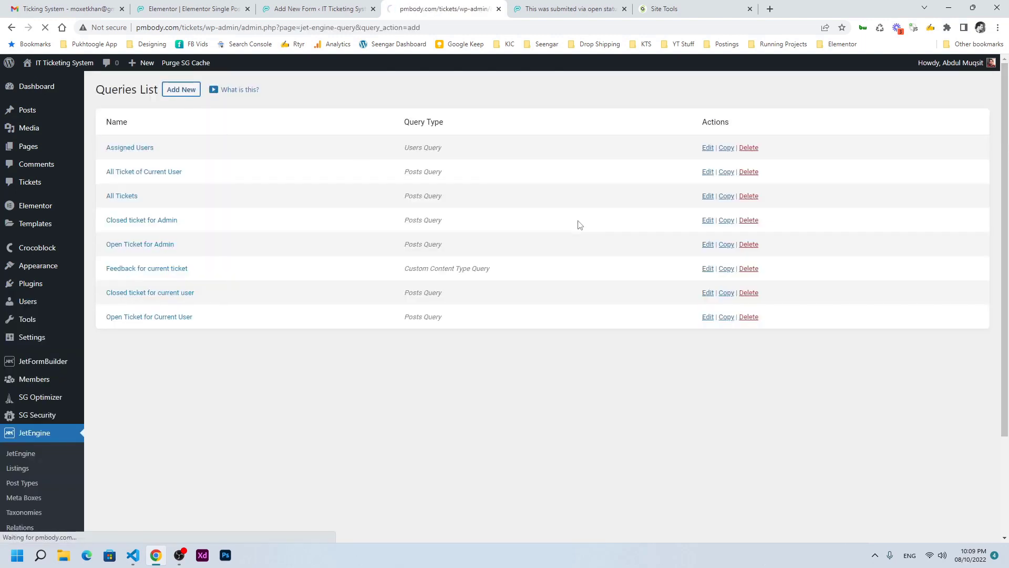
left_click(474, 163)
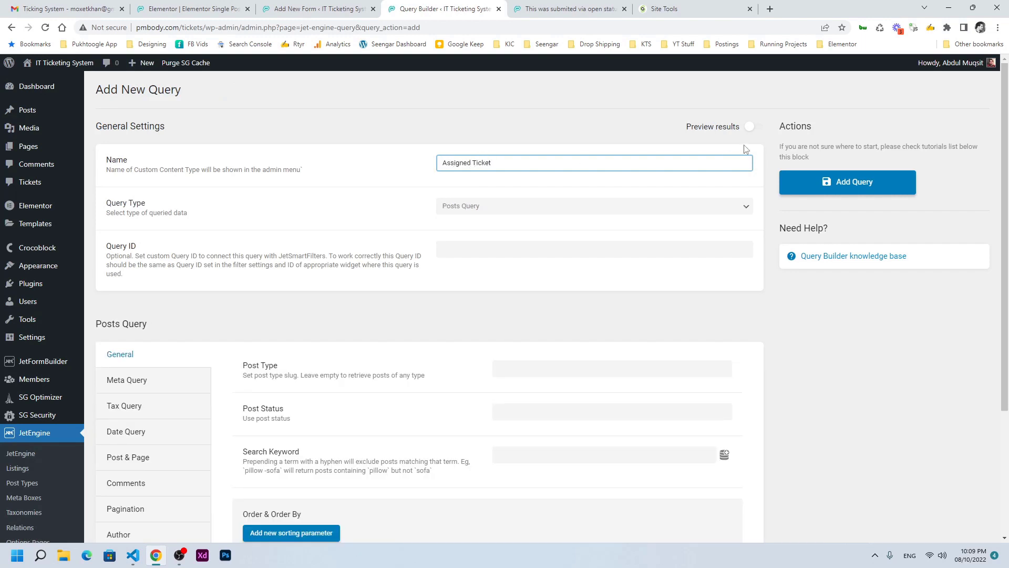
Turn on the query's results preview and restrict its post type to Tickets
left_click(752, 127)
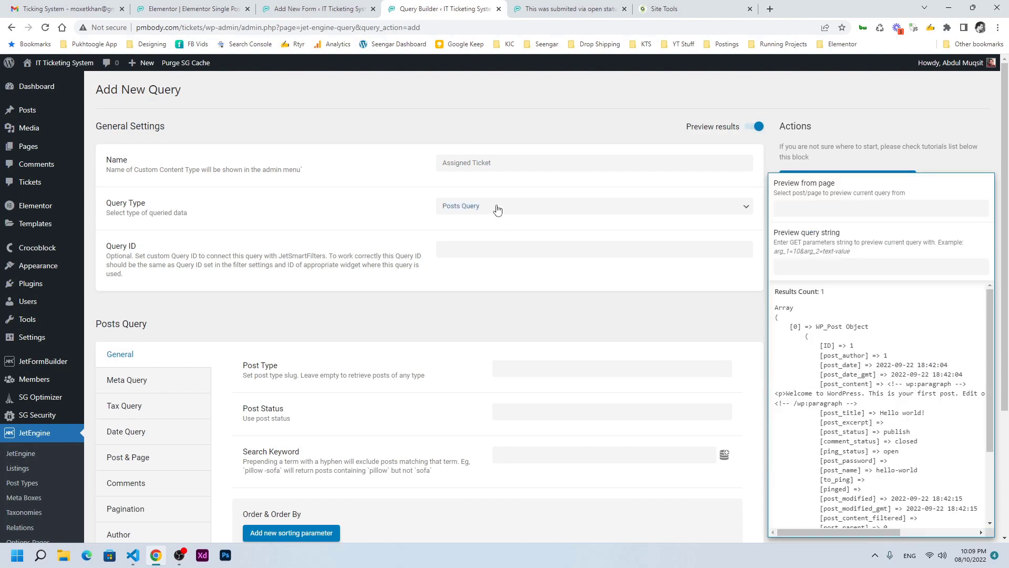
scroll(545, 262, "down", 3)
left_click(502, 218)
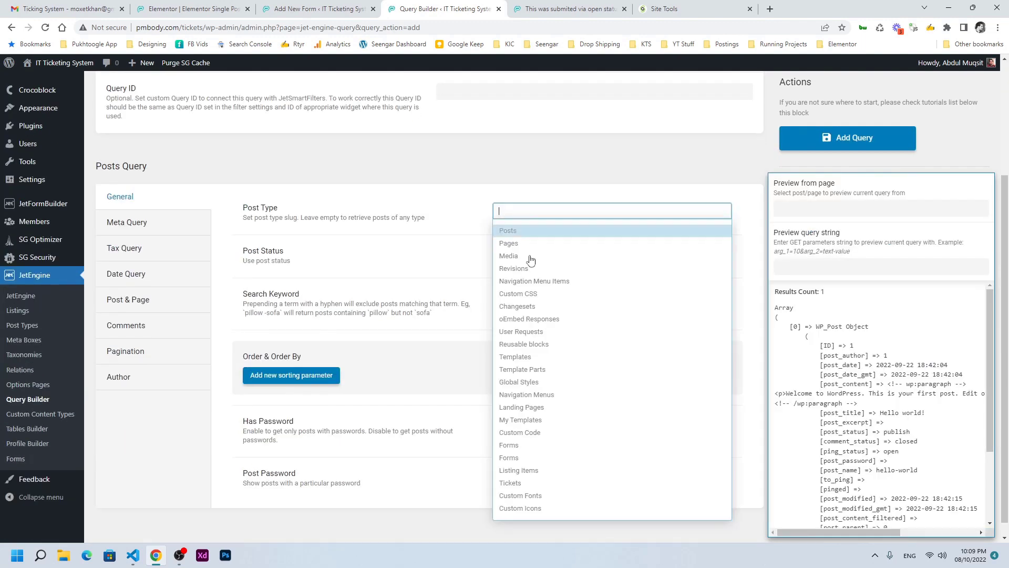
left_click(516, 487)
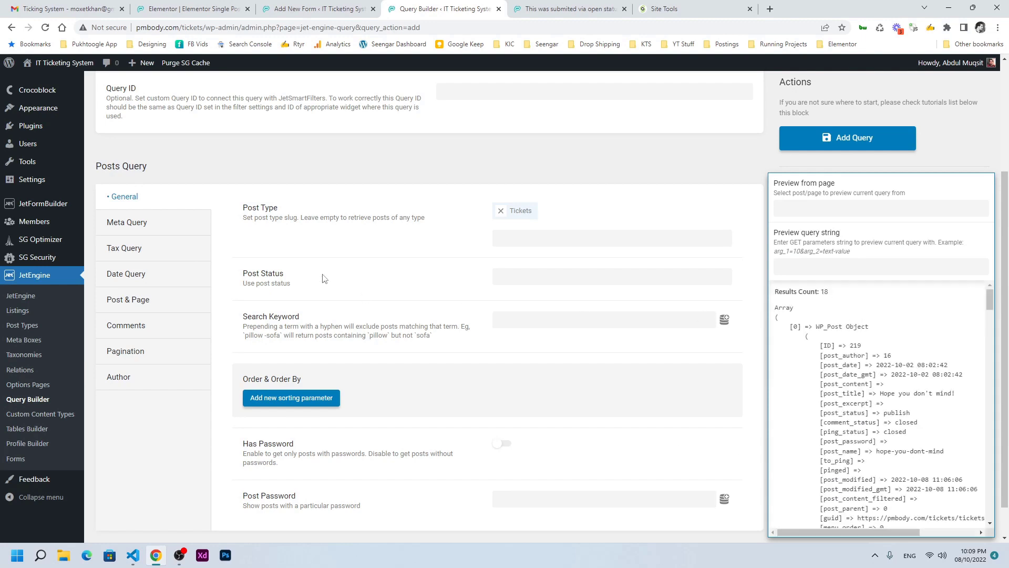
Add a meta query clause for the field assign_to with the Equal (=) comparison
scroll(324, 278, "down", 1)
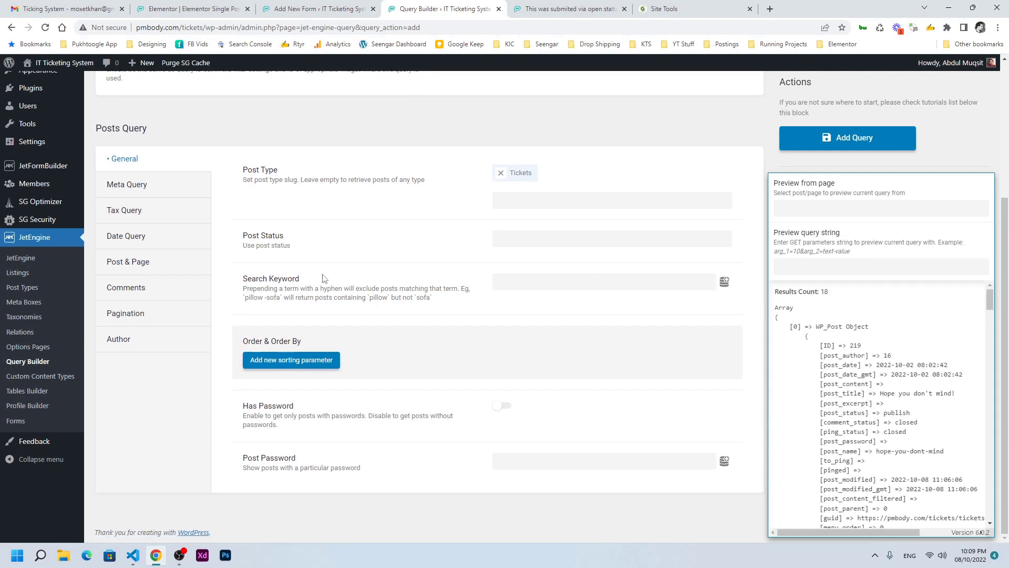
left_click(142, 189)
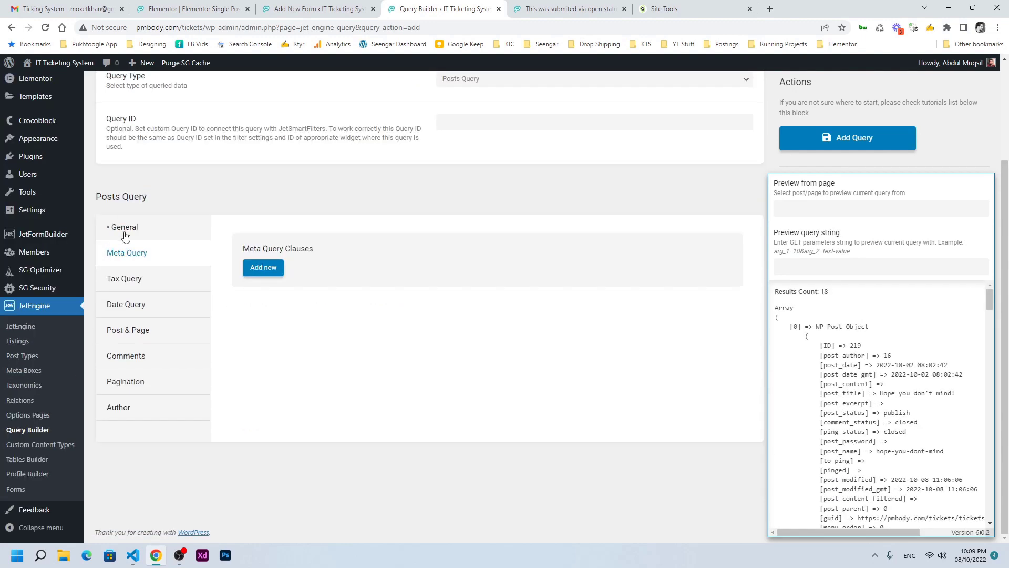
left_click(263, 268)
left_click(543, 309)
type("assign_to")
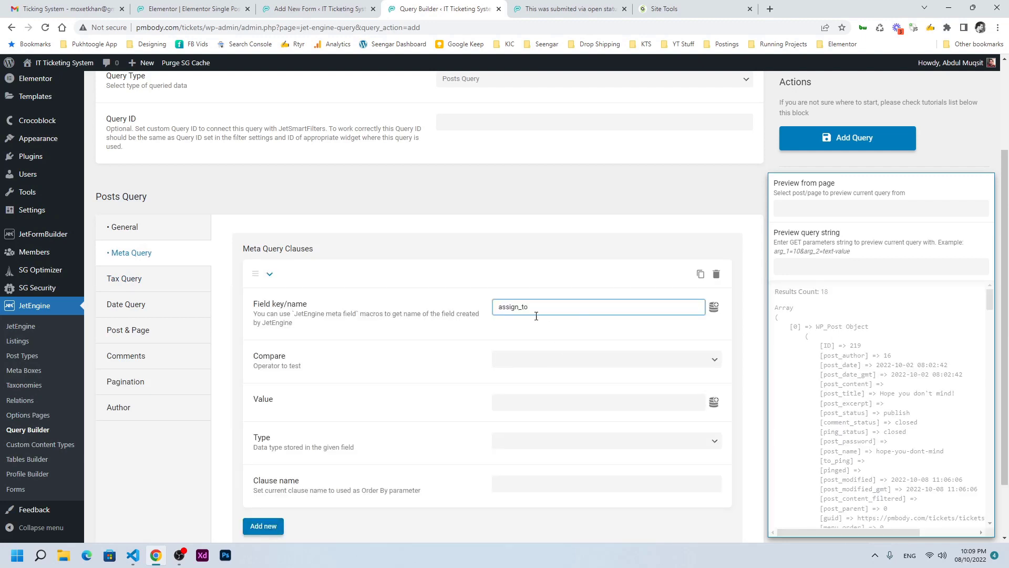
left_click(522, 365)
left_click(522, 373)
Set the clause's value to the dynamic Current user ID and save the new query
left_click(532, 401)
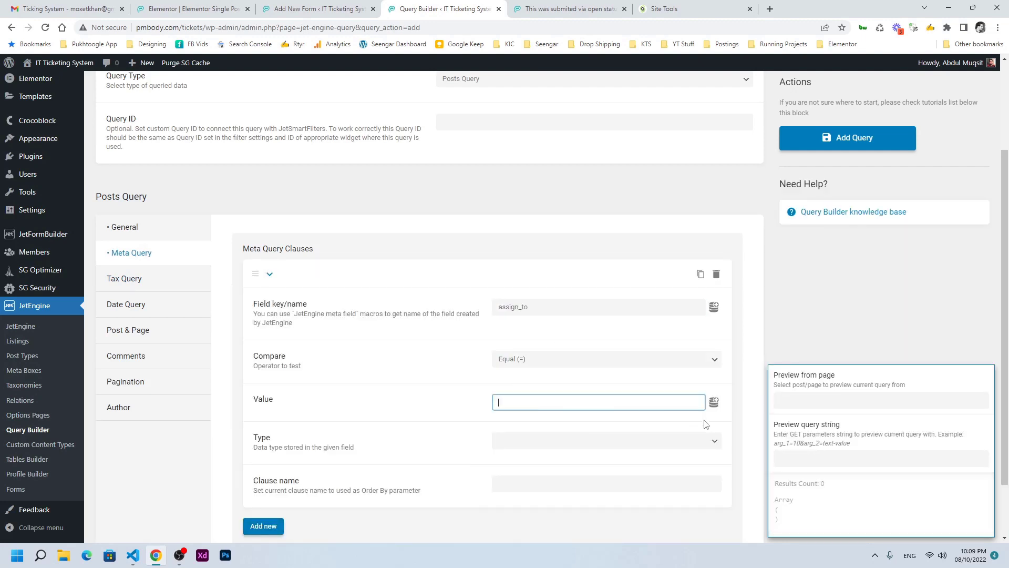
left_click(712, 402)
scroll(594, 520, "down", 2)
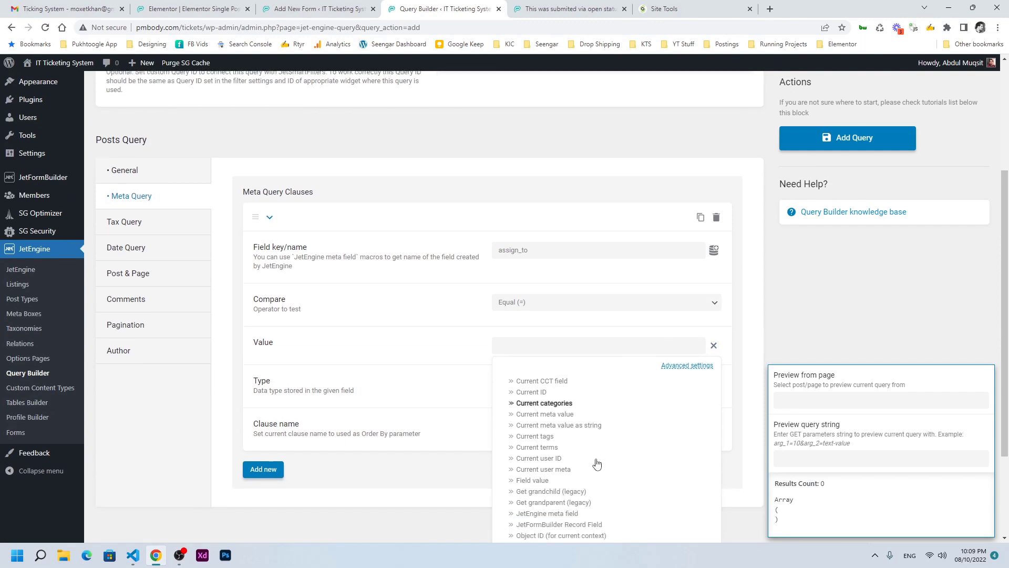
left_click(541, 410)
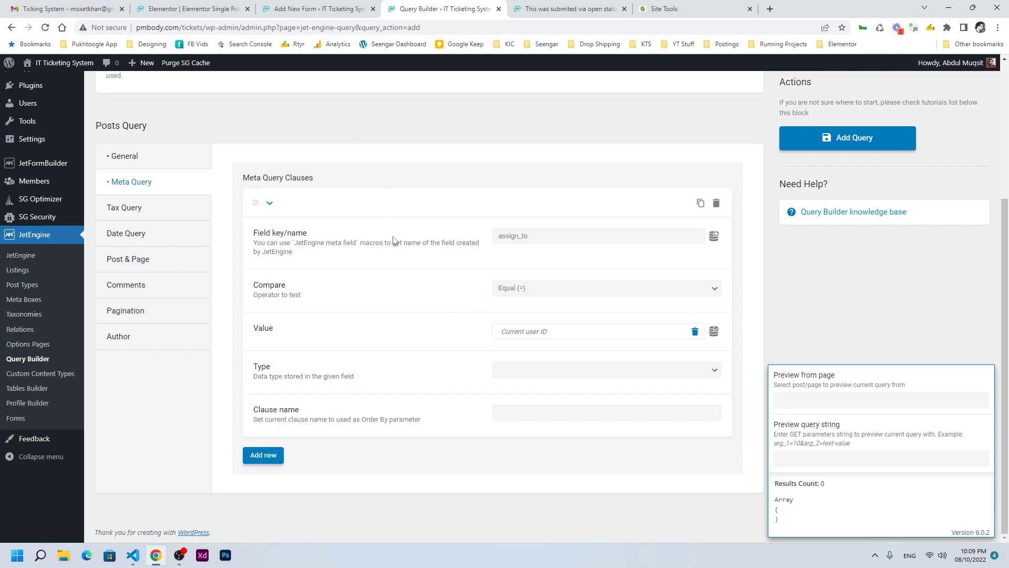
left_click(843, 143)
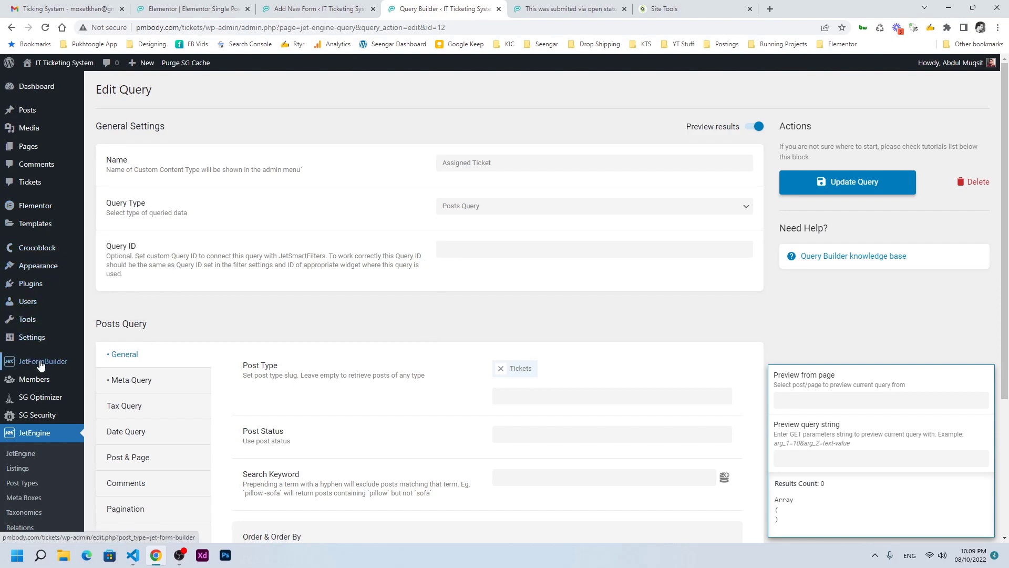
Create a new Elementor saved template of type Page named "Assigned Tickets"
mouse_move(57, 402)
scroll(58, 402, "down", 5)
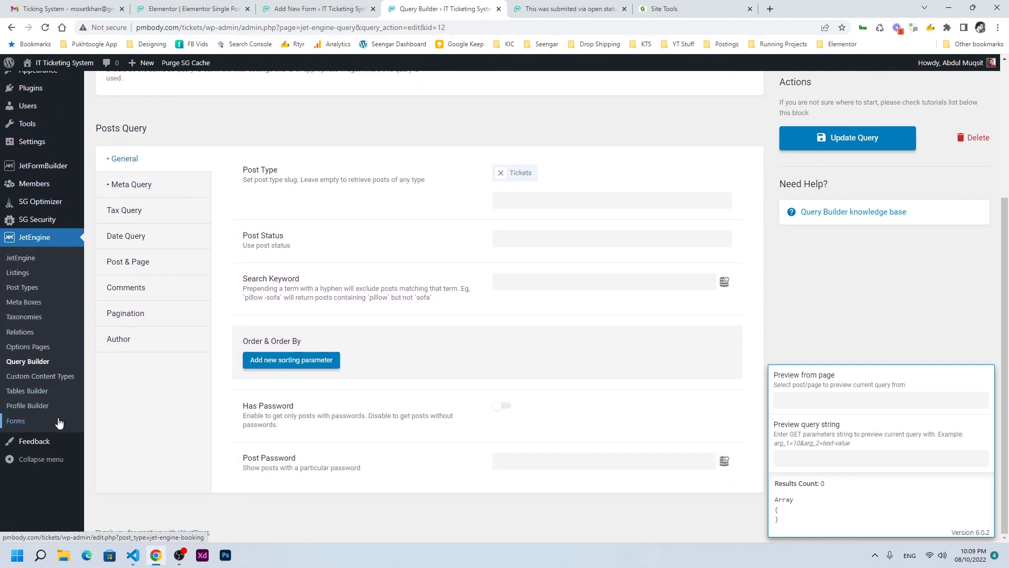
scroll(63, 419, "up", 4)
mouse_move(45, 328)
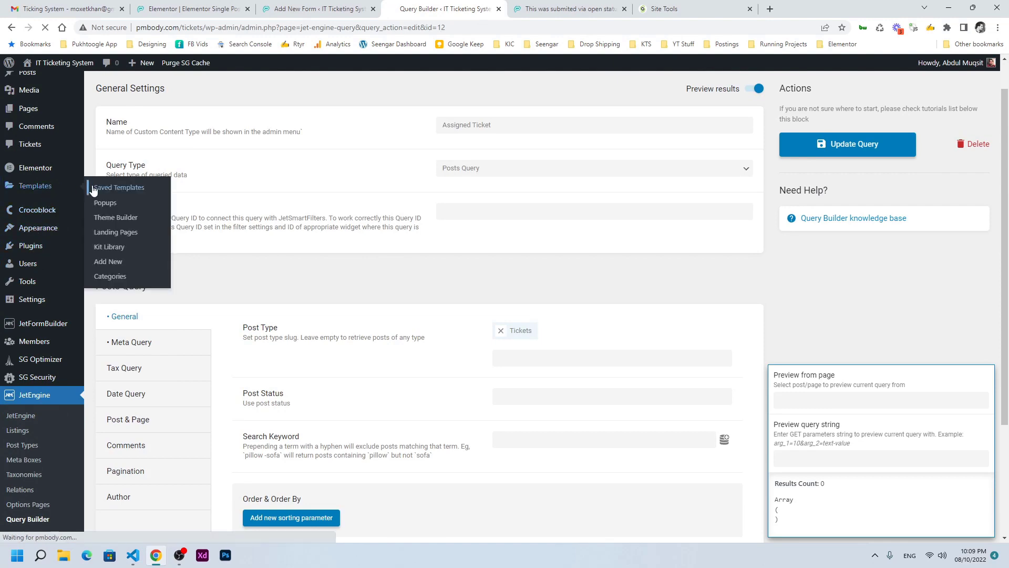
left_click(97, 187)
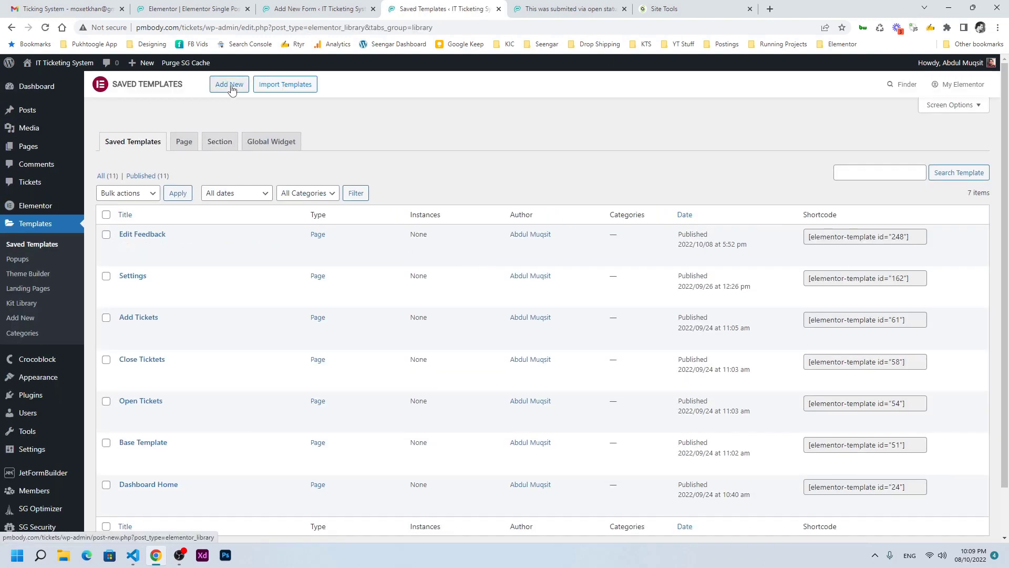
left_click(231, 85)
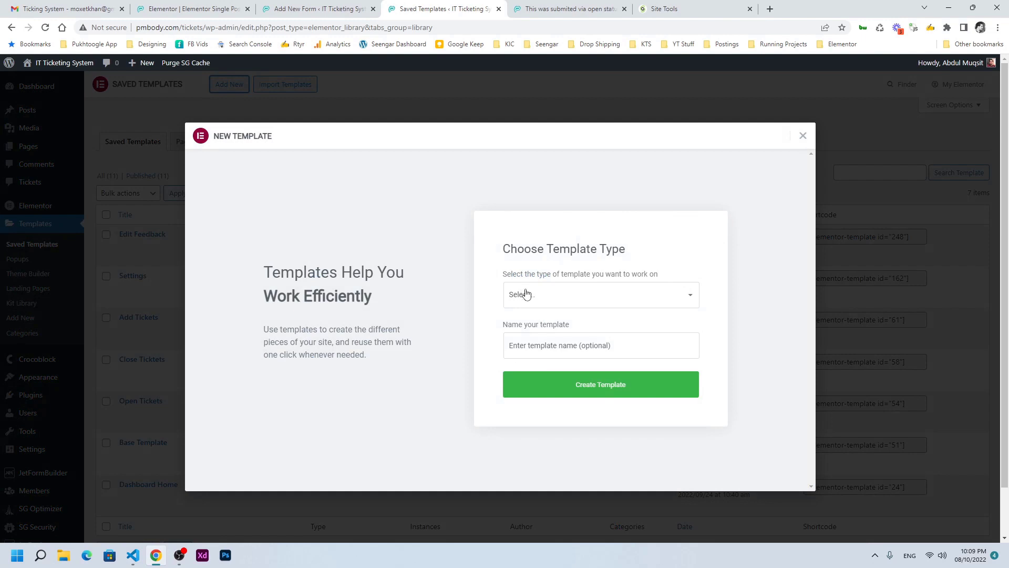
left_click(525, 293)
left_click(545, 322)
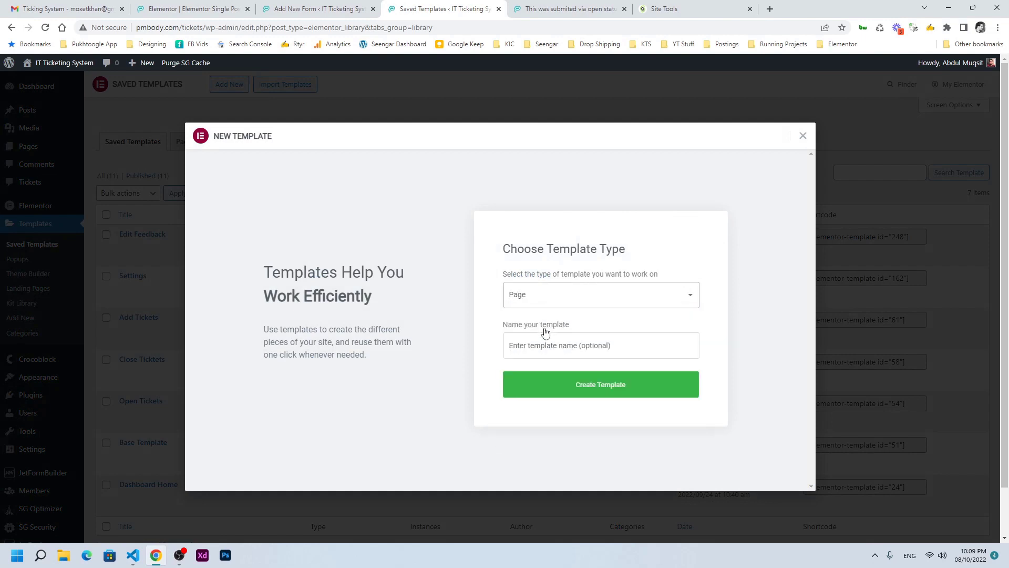
left_click(544, 346)
type("Assigned Tickets")
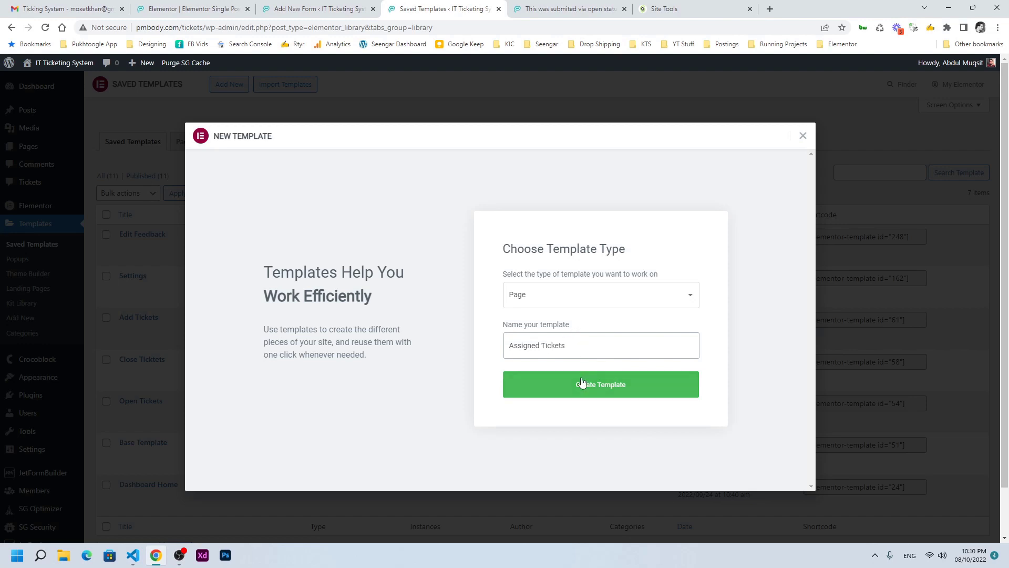
left_click(581, 382)
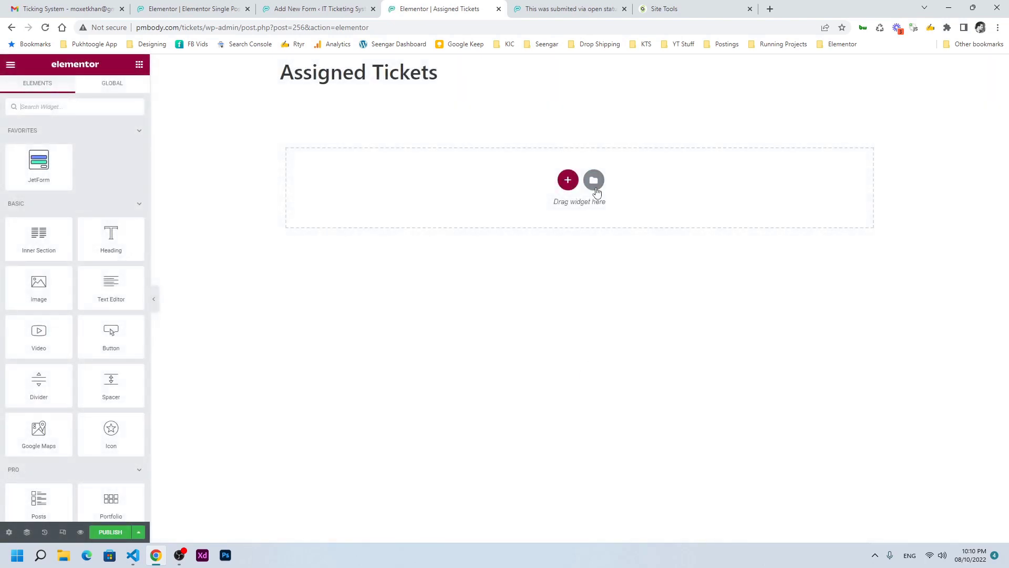
Insert the saved Base Template from the library into the empty page template
left_click(595, 186)
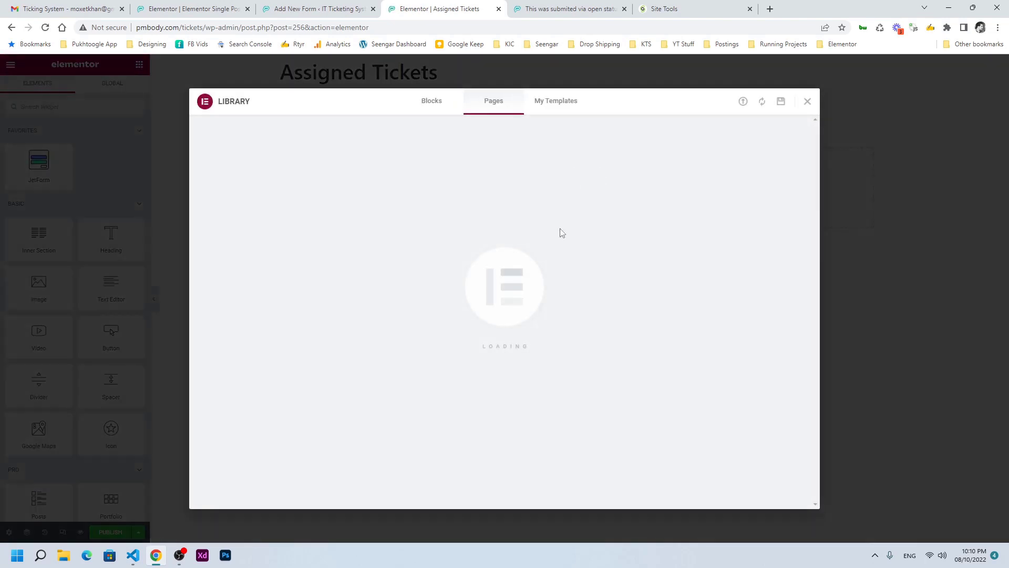
left_click(550, 108)
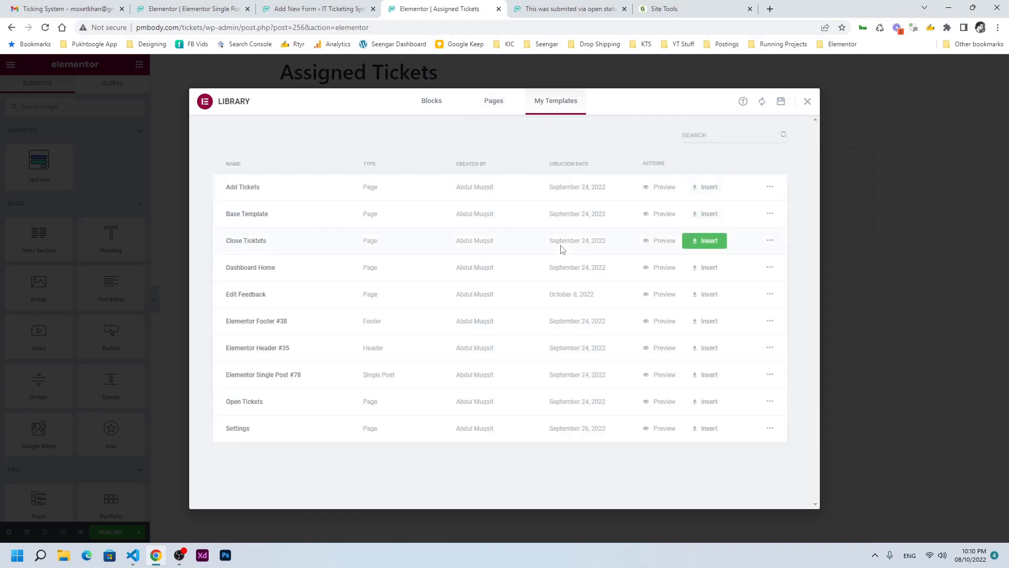
left_click(698, 220)
left_click(560, 338)
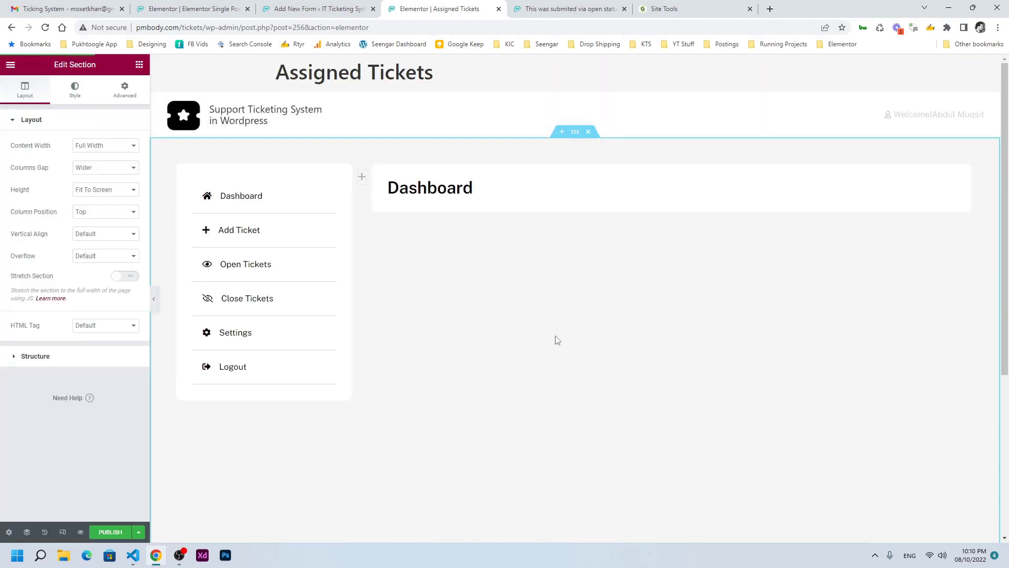
Change the title of the Dashboard heading in the content area to "Assigned Tickets"
left_click(443, 182)
left_click_drag(61, 174, 3, 158)
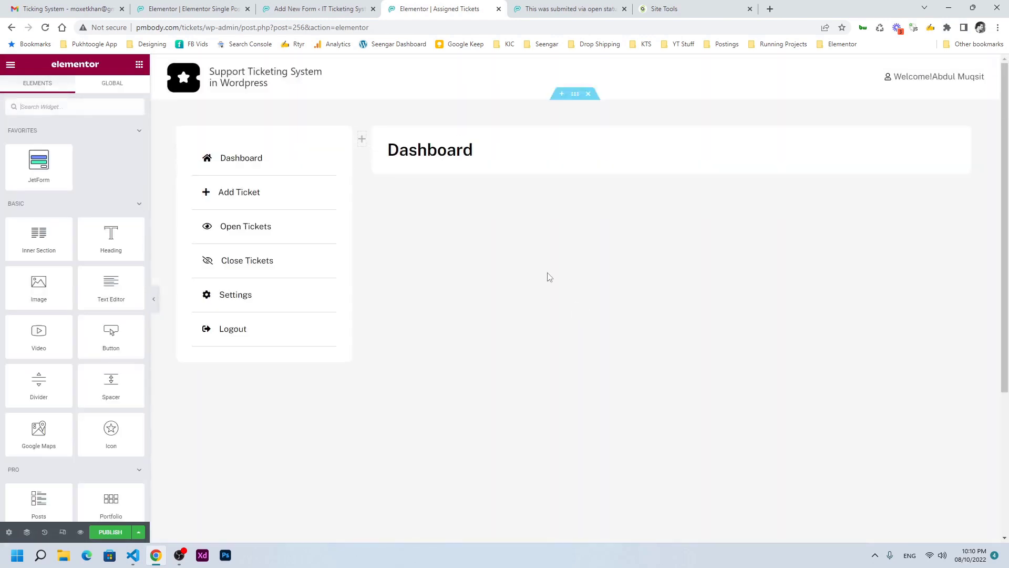
left_click(443, 148)
left_click_drag(85, 160, 3, 146)
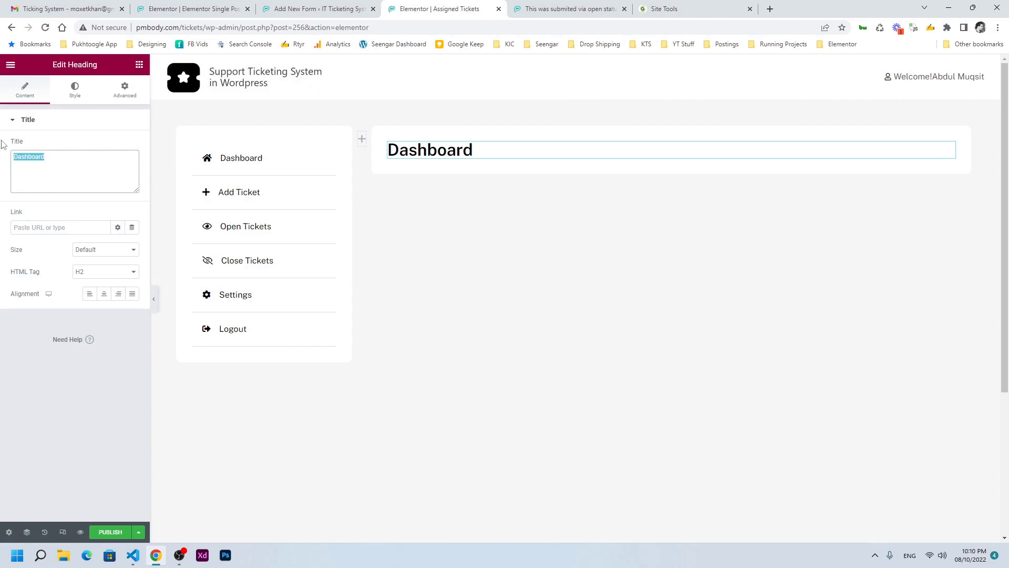
type("Assigned Tickets")
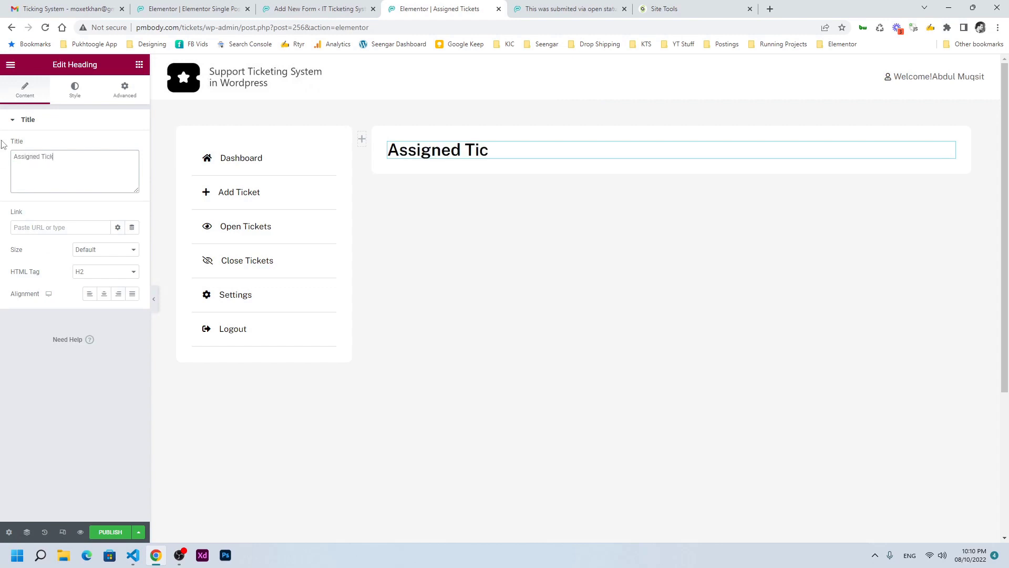
Add a Listing Grid widget below the Assigned Tickets heading and set its listing to Ticket Listing
left_click(139, 65)
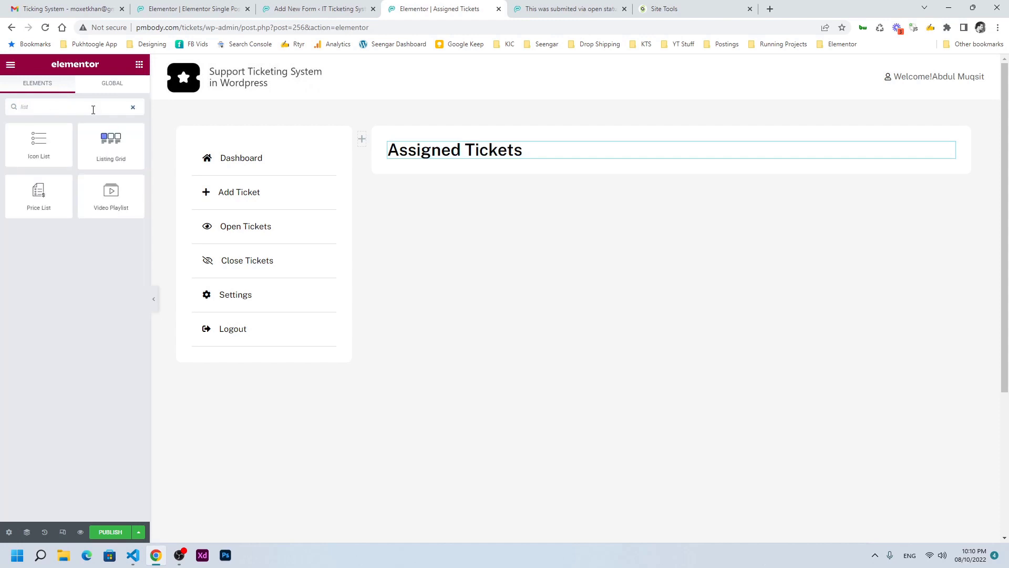
left_click_drag(110, 145, 476, 159)
left_click(118, 147)
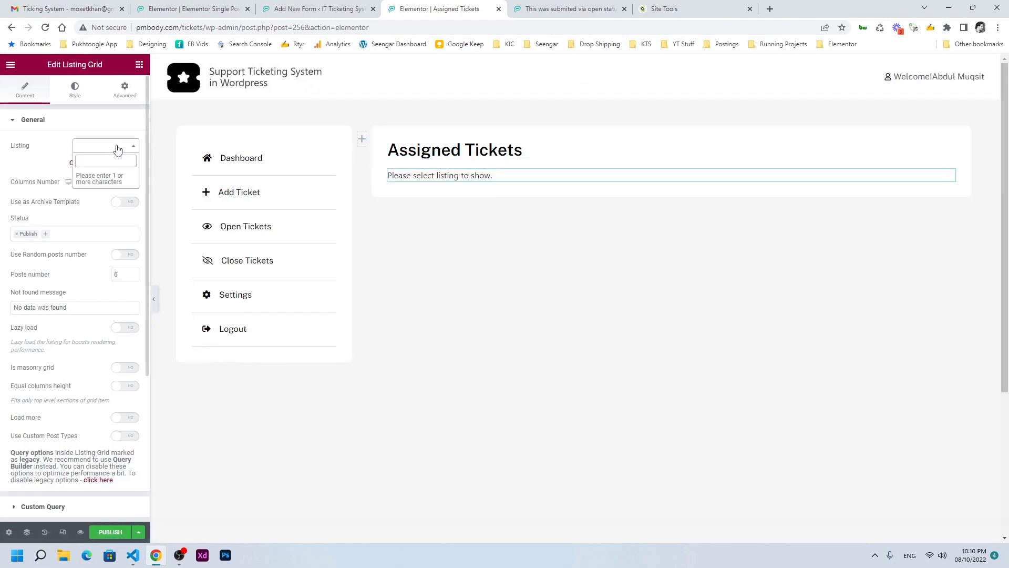
type("ti")
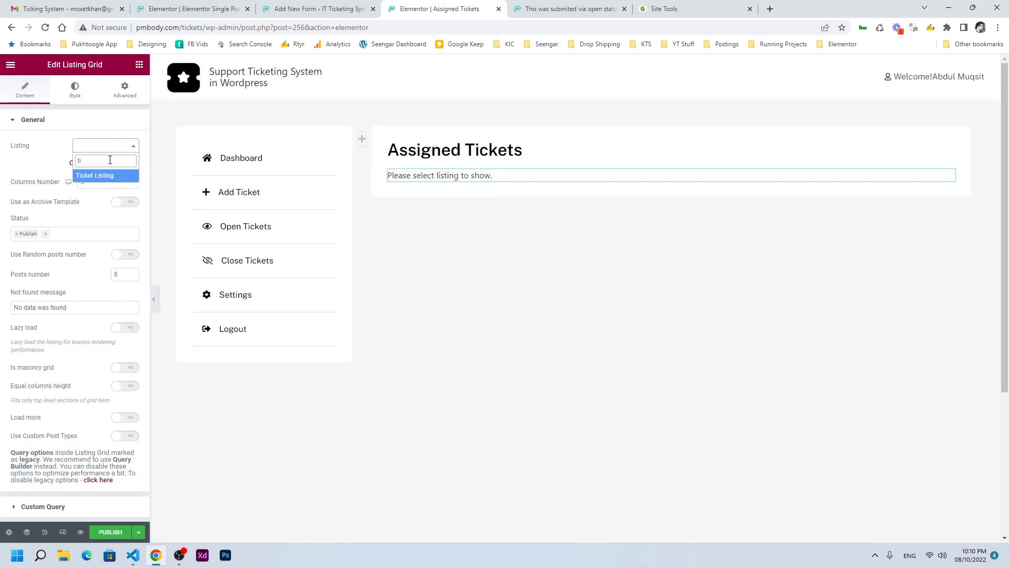
left_click(114, 178)
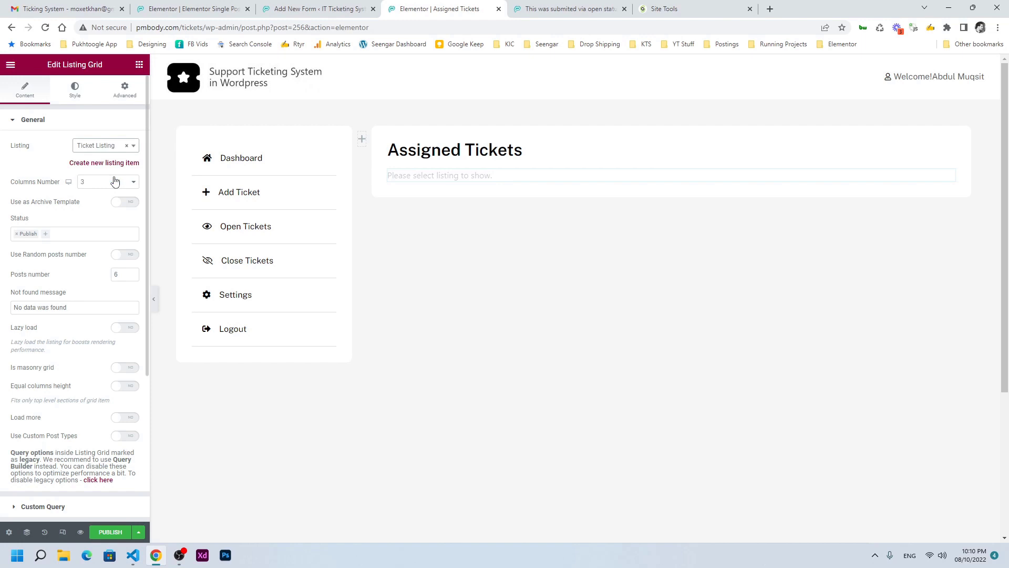
Set the listing grid to 1 column with a vertical gap of 3 px
left_click(99, 184)
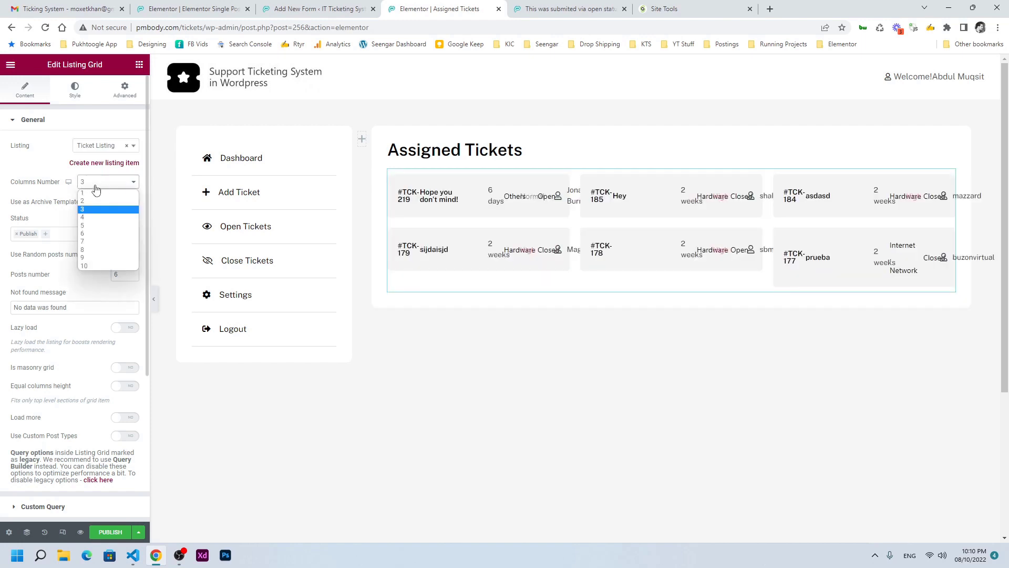
left_click(92, 196)
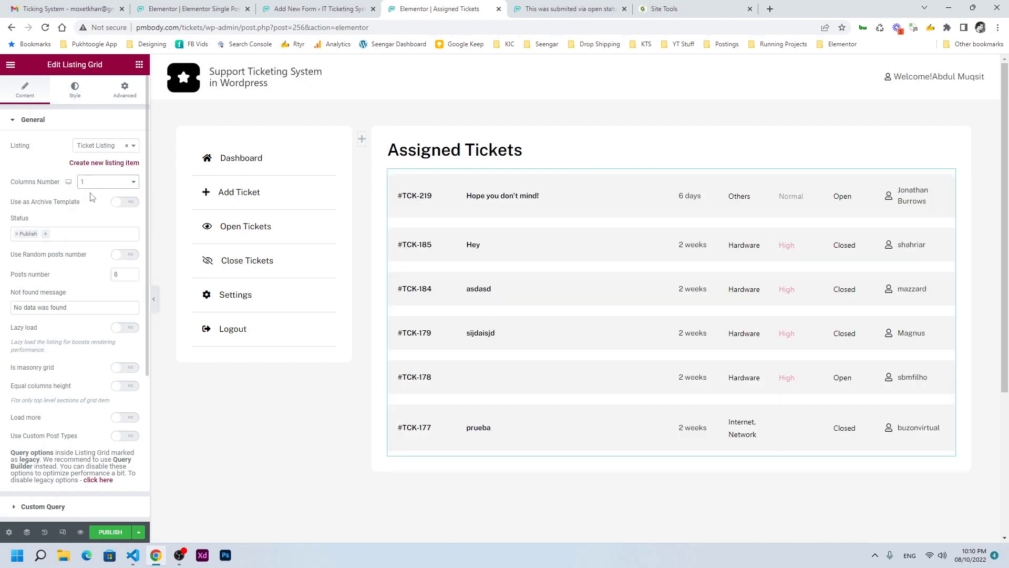
left_click(75, 90)
mouse_move(16, 197)
left_mouse_down()
mouse_move(25, 196)
mouse_move(15, 197)
left_mouse_up()
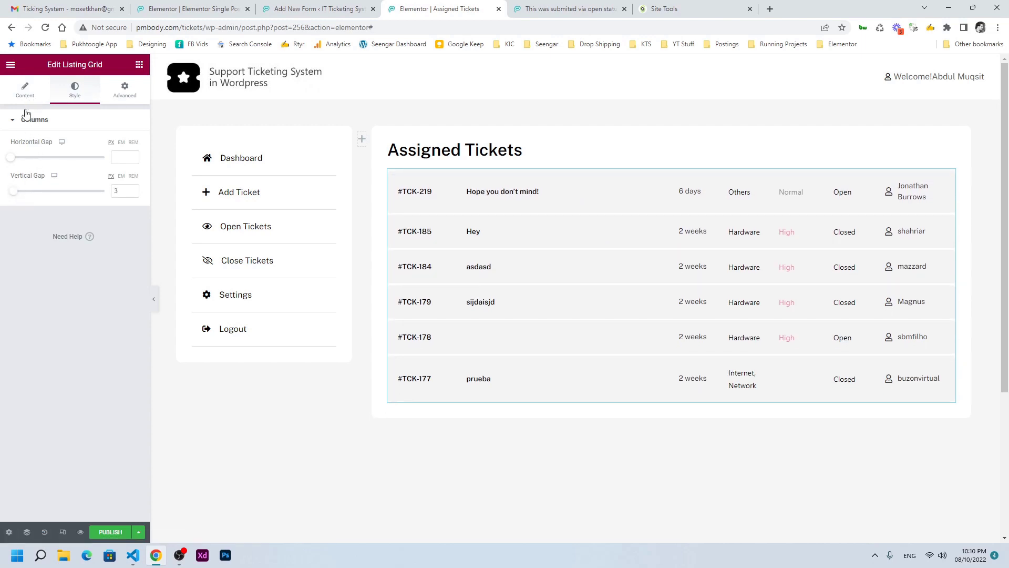
Enable a custom query on the listing grid, choose the Assigned Ticket query, and publish the page
left_click(25, 89)
scroll(79, 303, "down", 4)
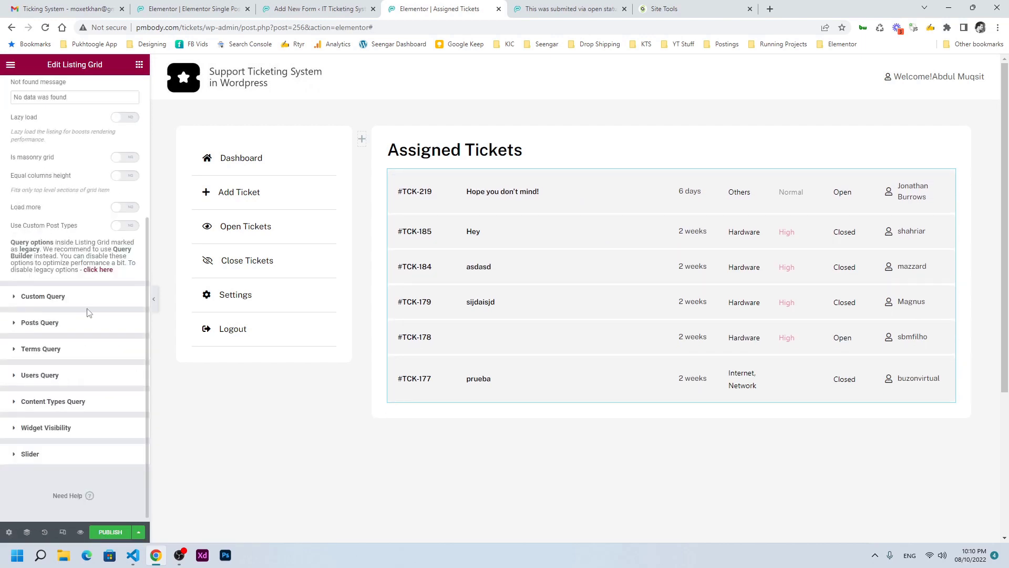
left_click(53, 293)
left_click(127, 170)
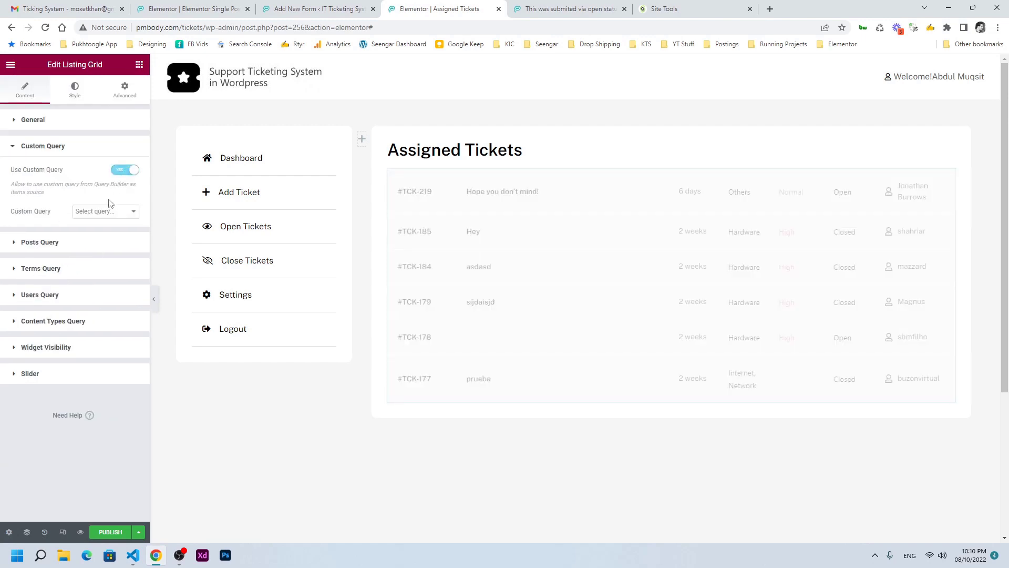
left_click(103, 212)
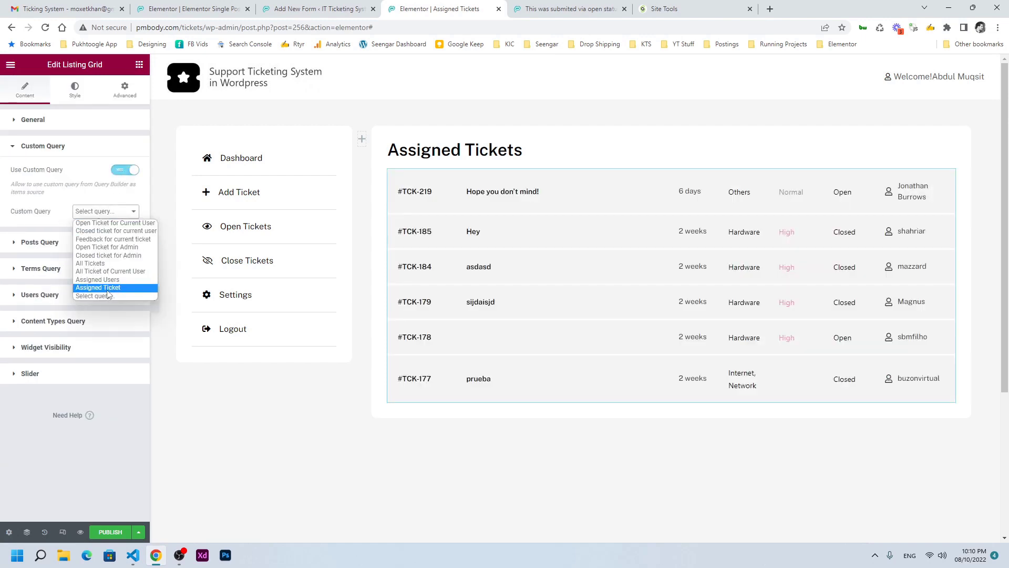
left_click(107, 289)
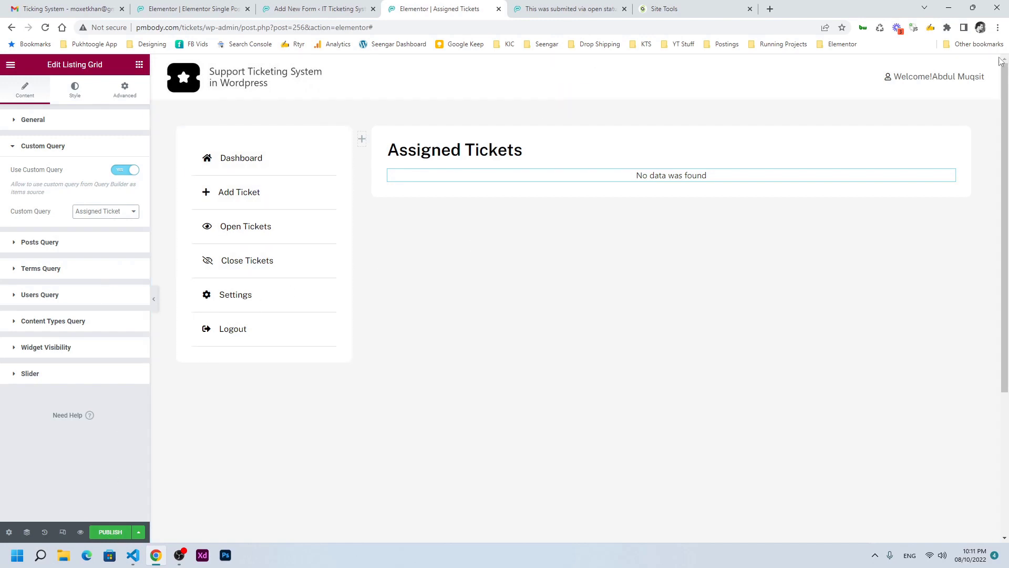
left_click(107, 533)
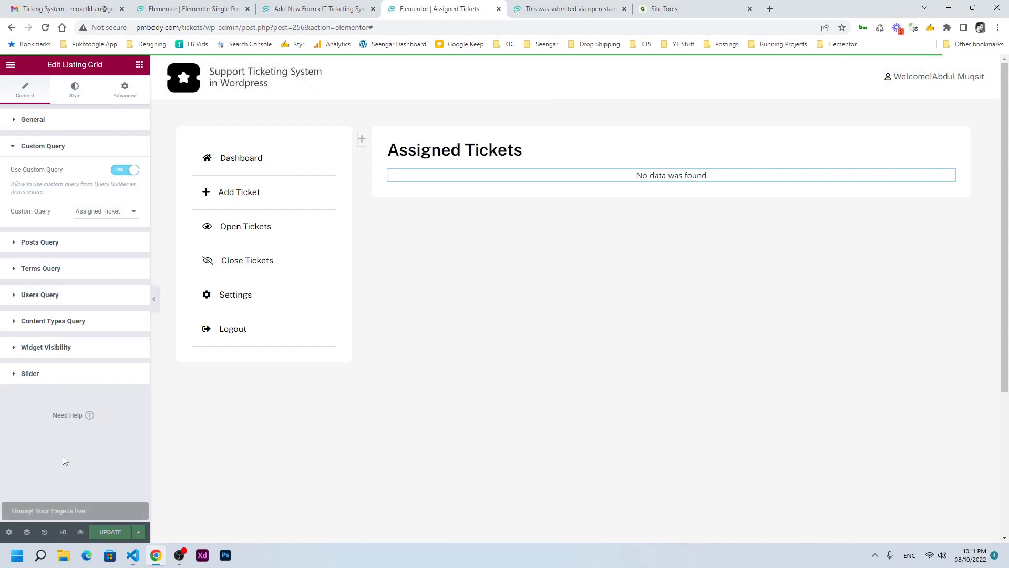
Switch to the front-end ticket page and open the Open Tickets list
left_click(569, 9)
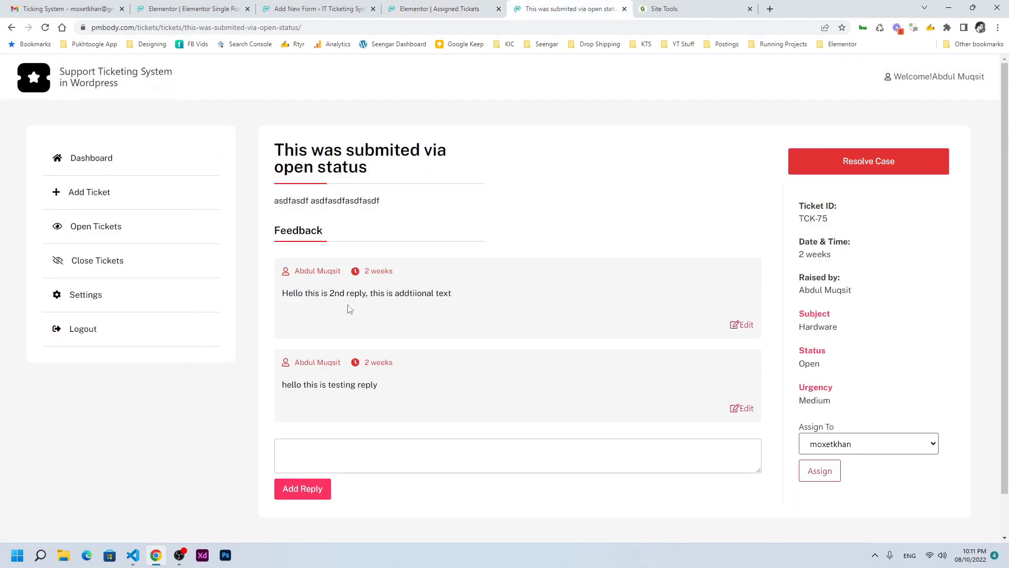
left_click(129, 237)
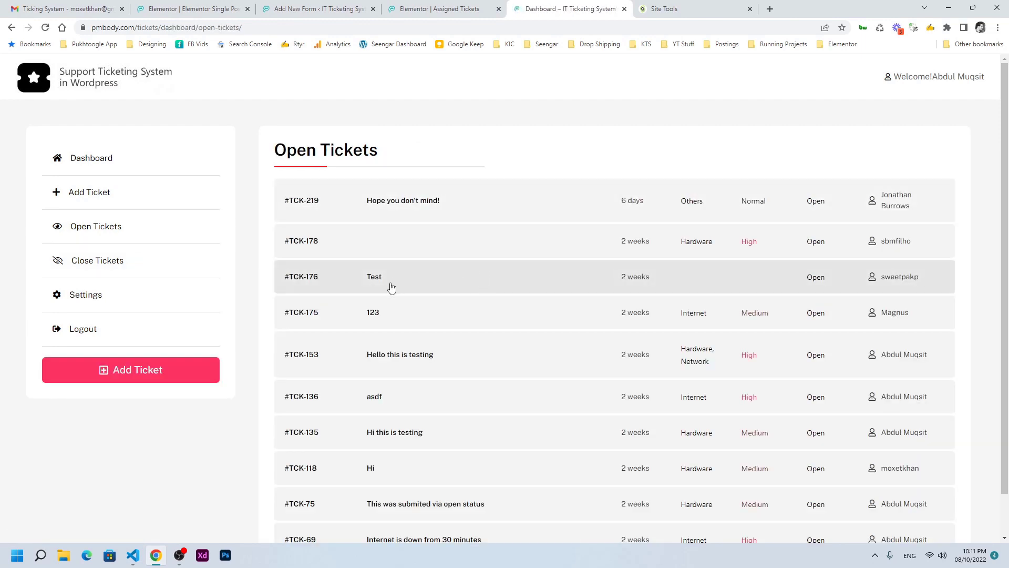
Open the WordPress admin in a new browser tab and show the list of all site users
left_click(426, 9)
left_click(278, 12)
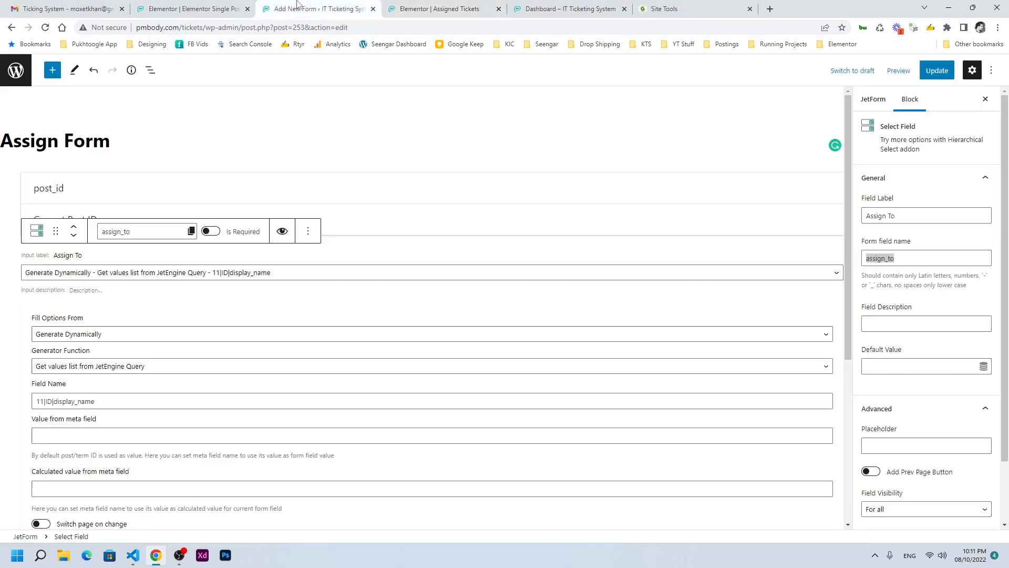
middle_click(16, 70)
key("ctrl+Tab")
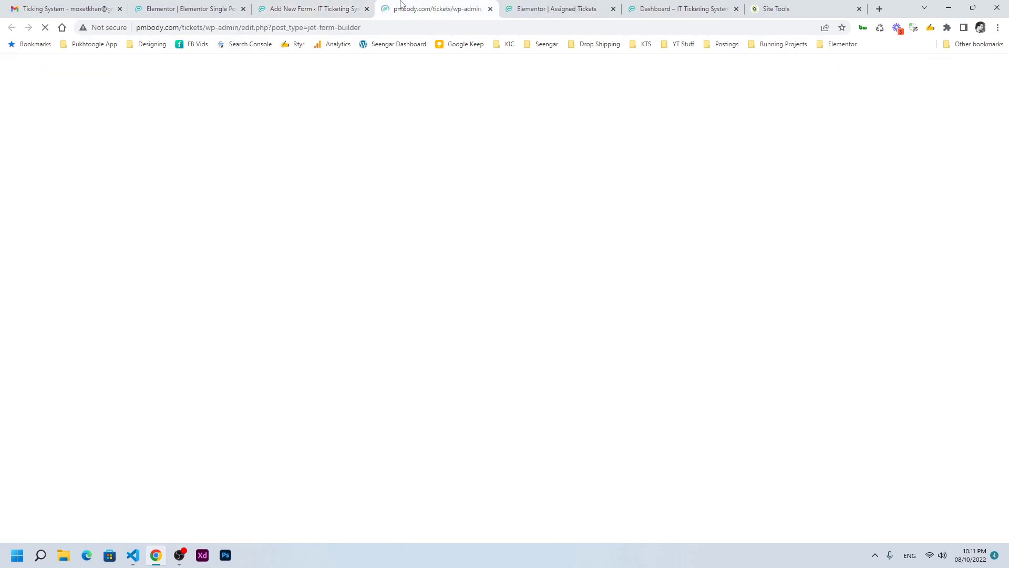
scroll(47, 465, "down", 1)
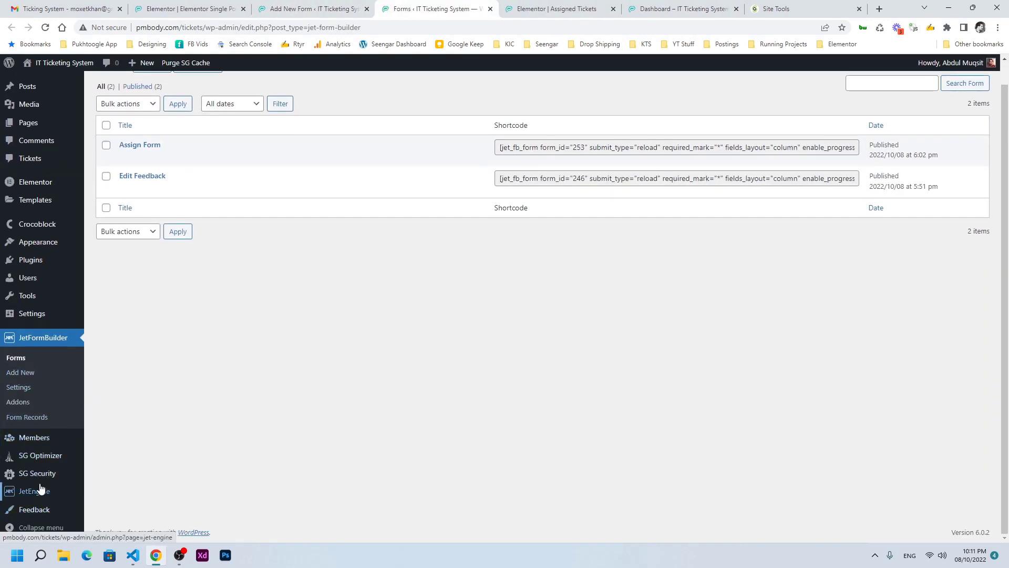
mouse_move(88, 498)
mouse_move(29, 277)
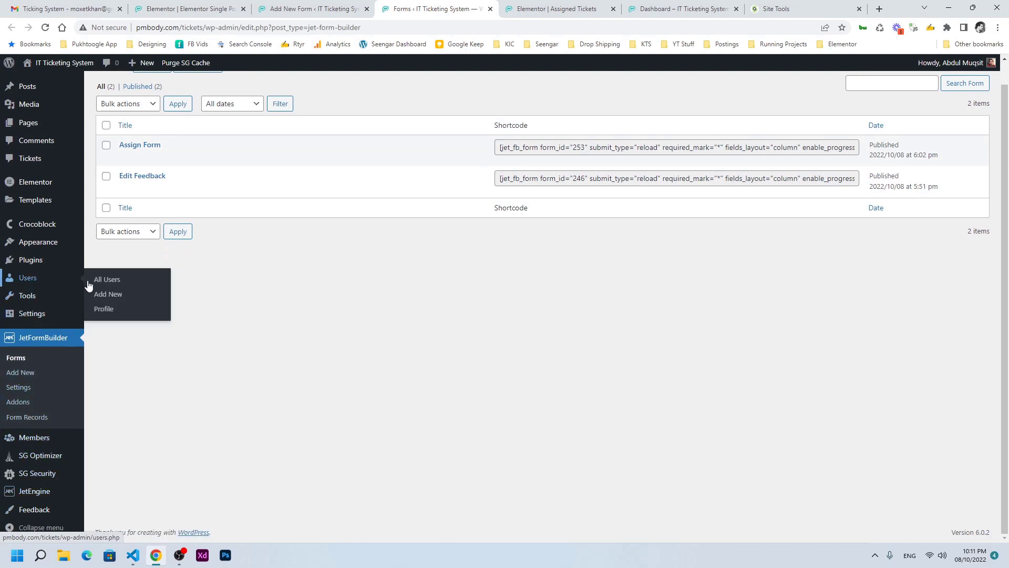
left_click(155, 284)
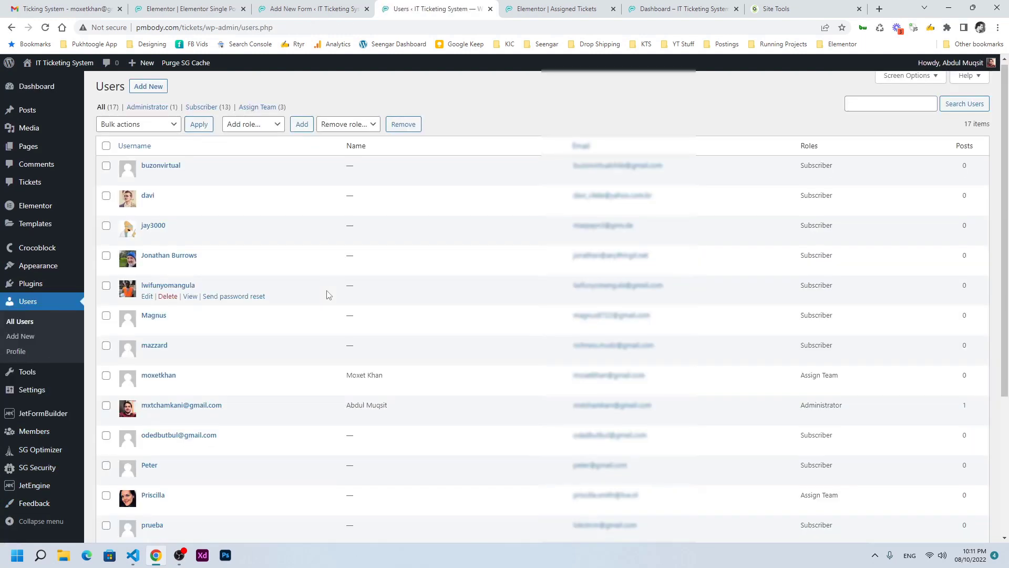
Add the Assign Team role to the administrator's own user profile and update the profile
scroll(218, 332, "down", 2)
left_click(147, 314)
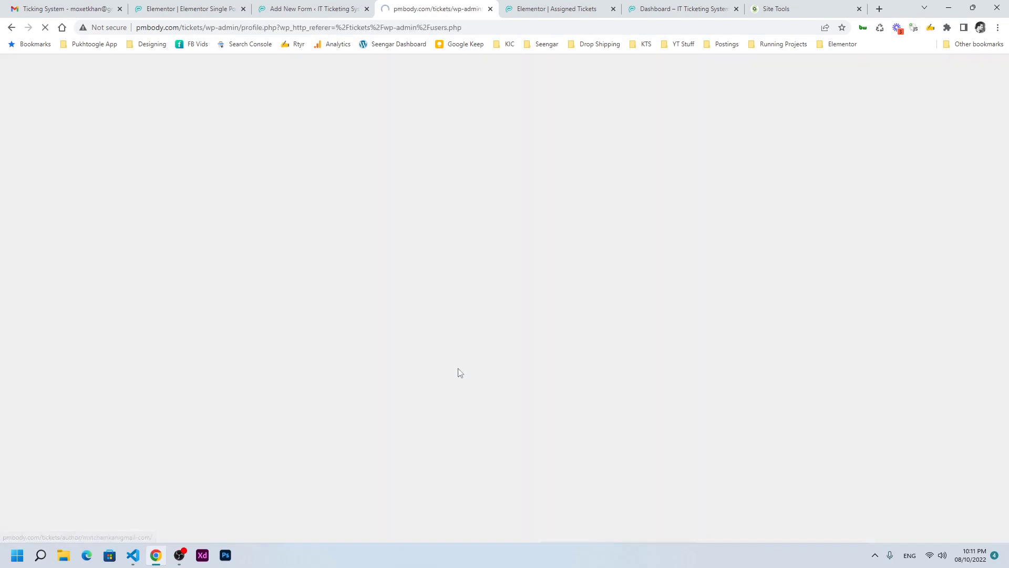
scroll(330, 390, "down", 15)
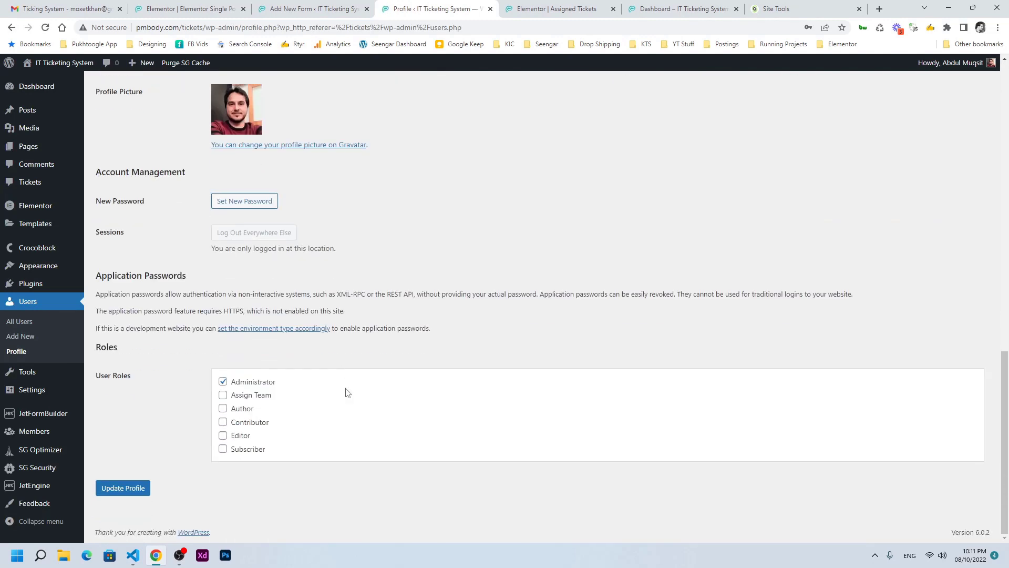
left_click(136, 488)
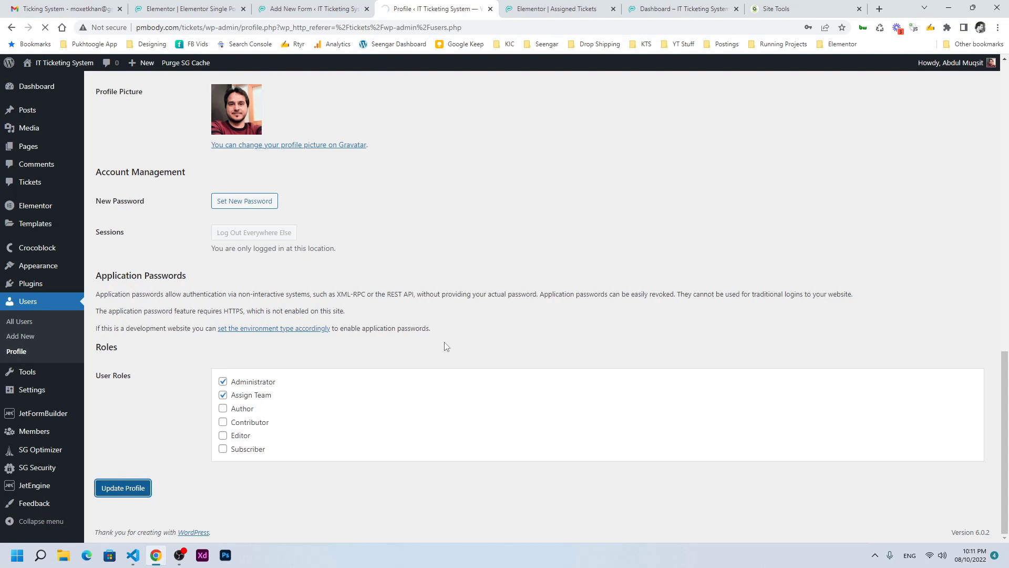
Open the ticket "This was submited via open status" from the Open Tickets list and assign it to the administrator's account
left_click(671, 5)
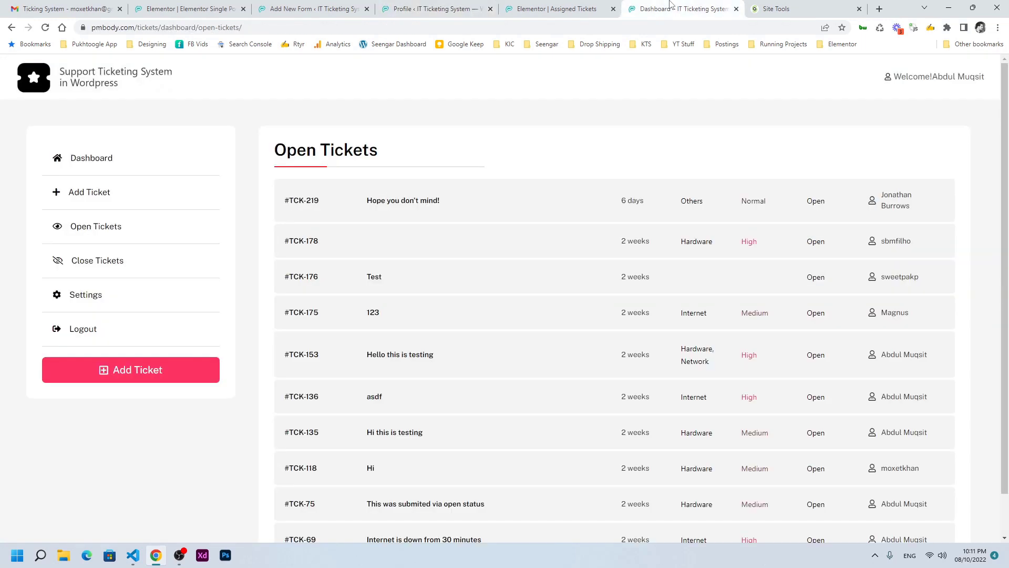
scroll(462, 410, "down", 1)
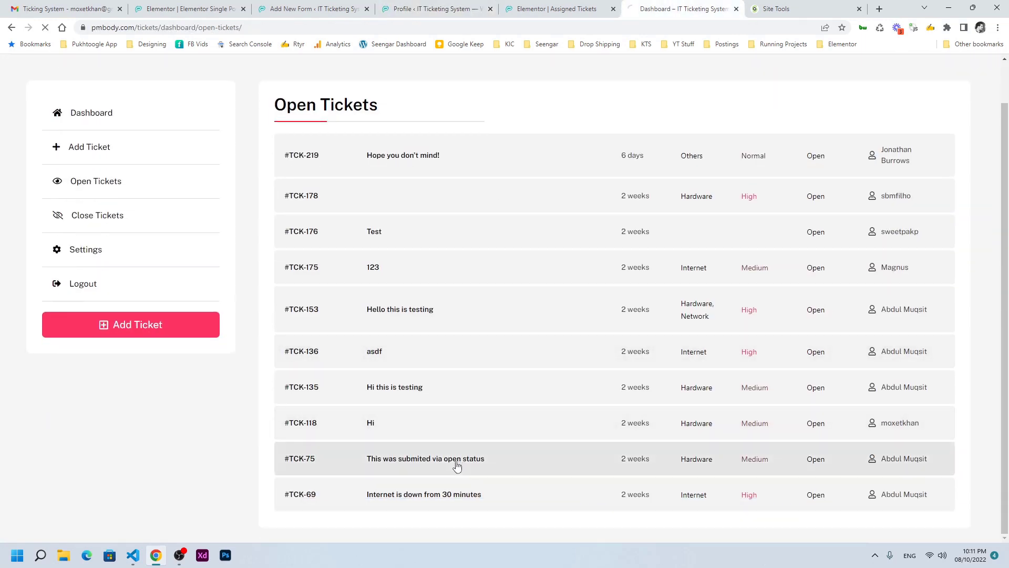
scroll(592, 417, "down", 1)
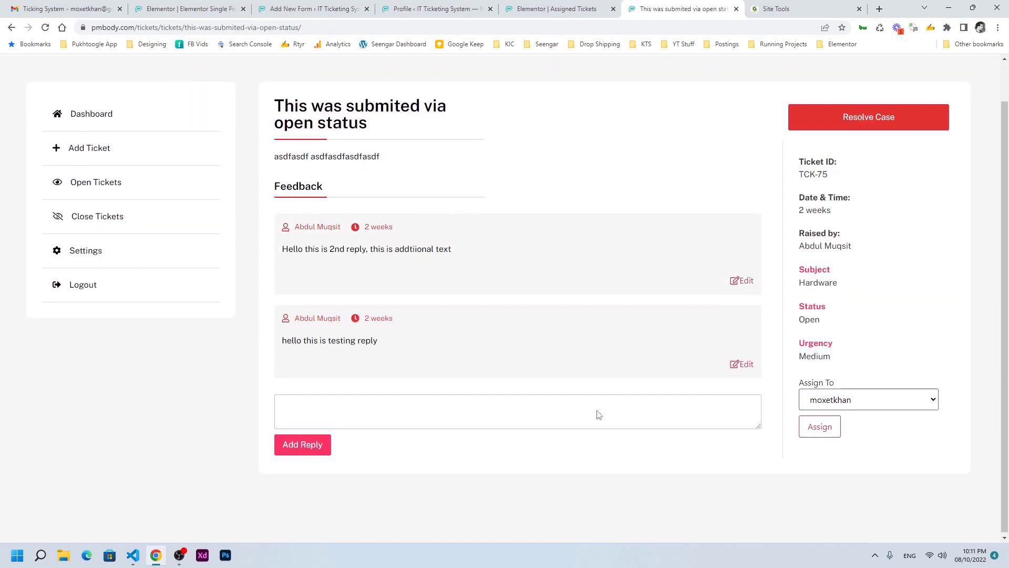
left_click(832, 403)
left_click(840, 425)
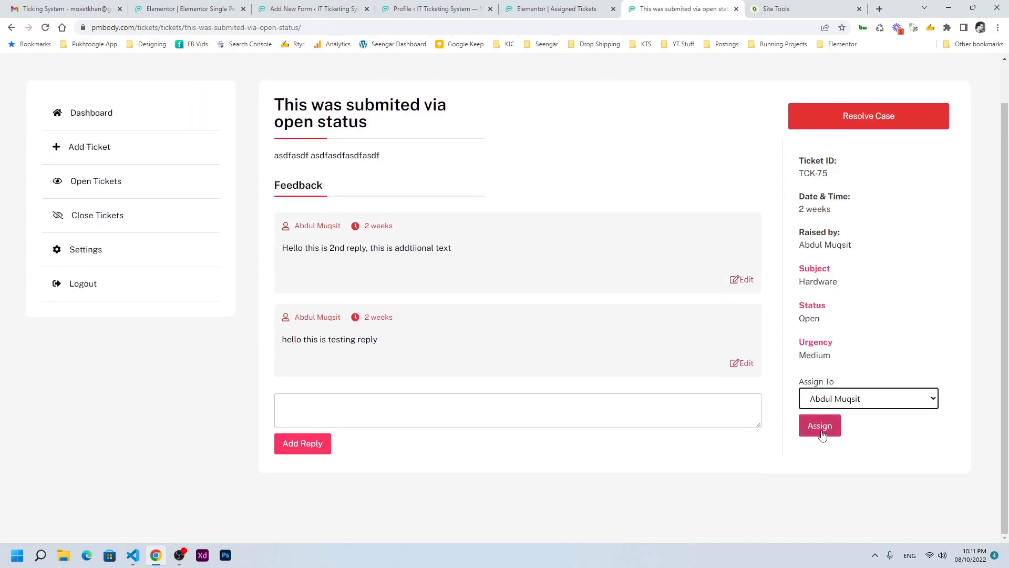
left_click(821, 432)
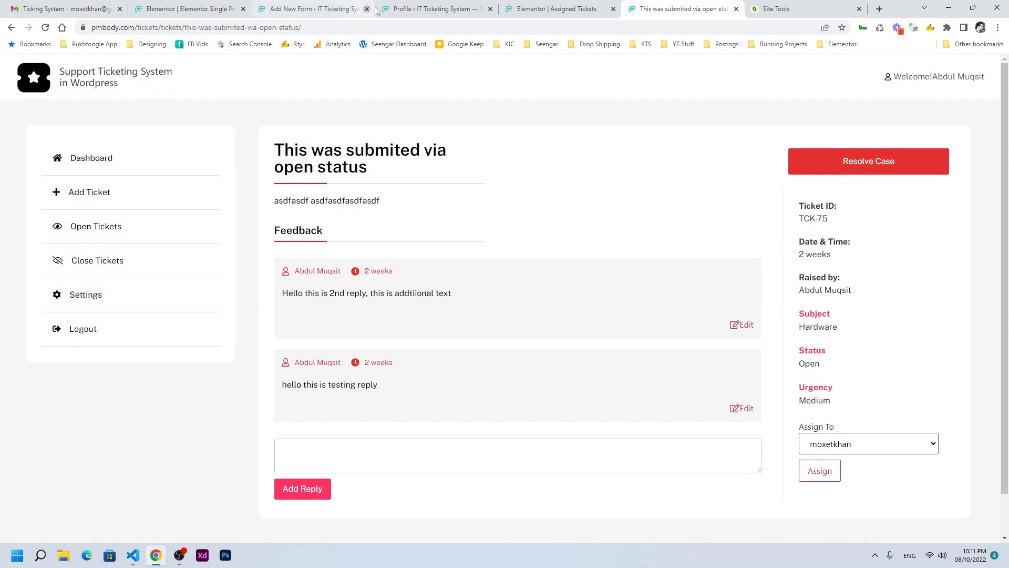
Open the Account Page subpage settings in JetEngine's Profile Builder
left_click(547, 8)
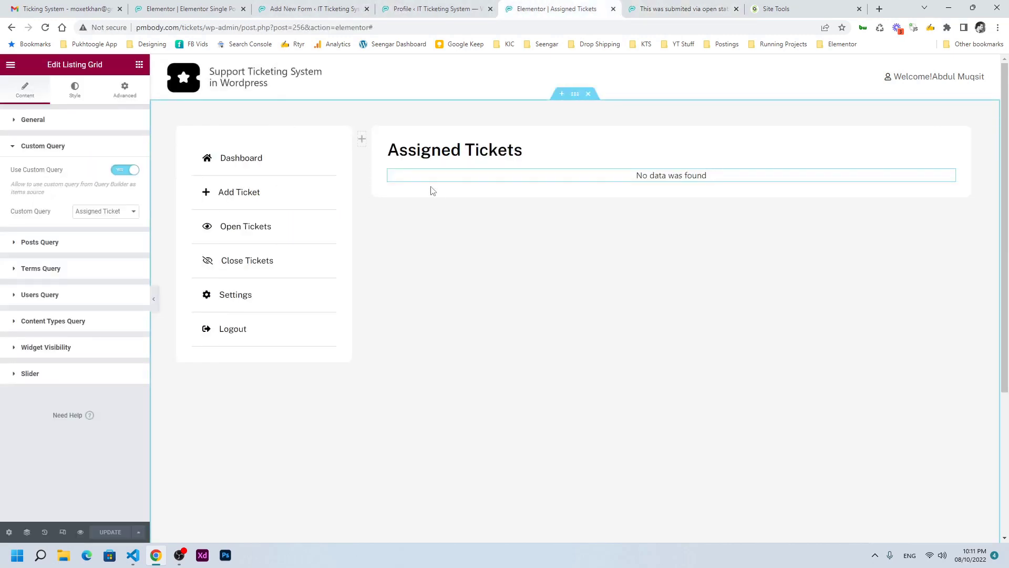
left_click(10, 64)
left_click(420, 9)
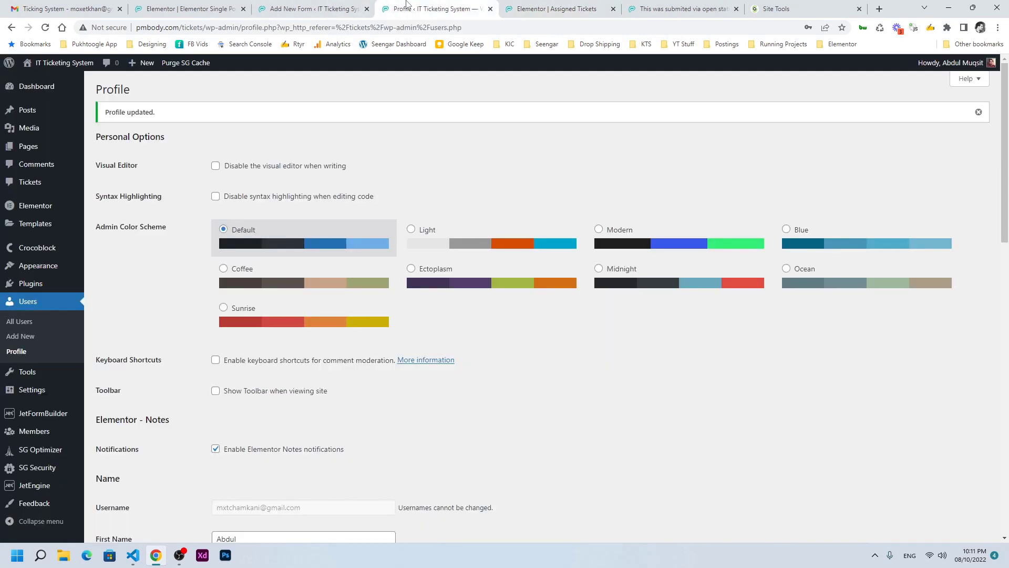
scroll(53, 377, "down", 3)
mouse_move(31, 487)
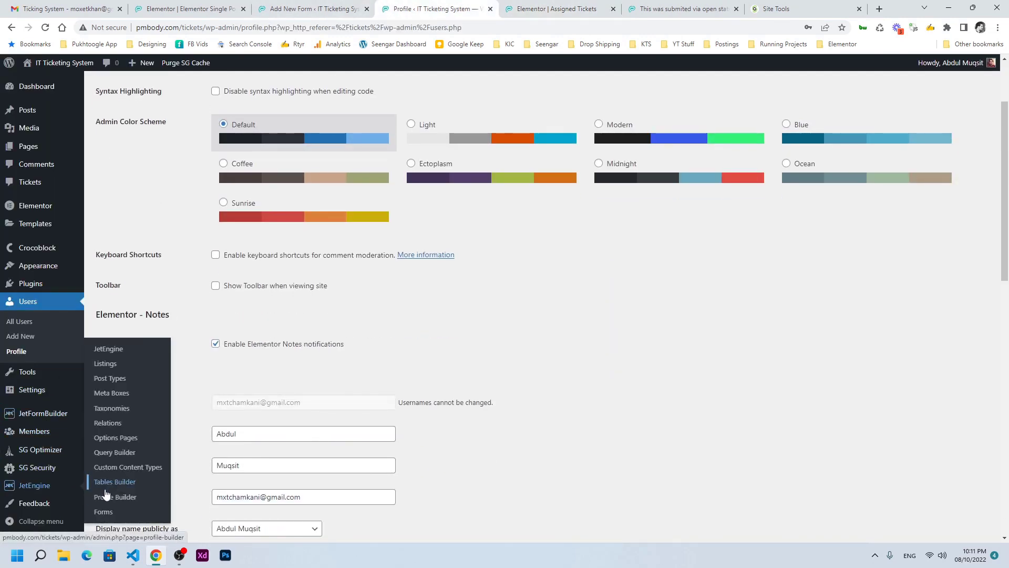
left_click(101, 496)
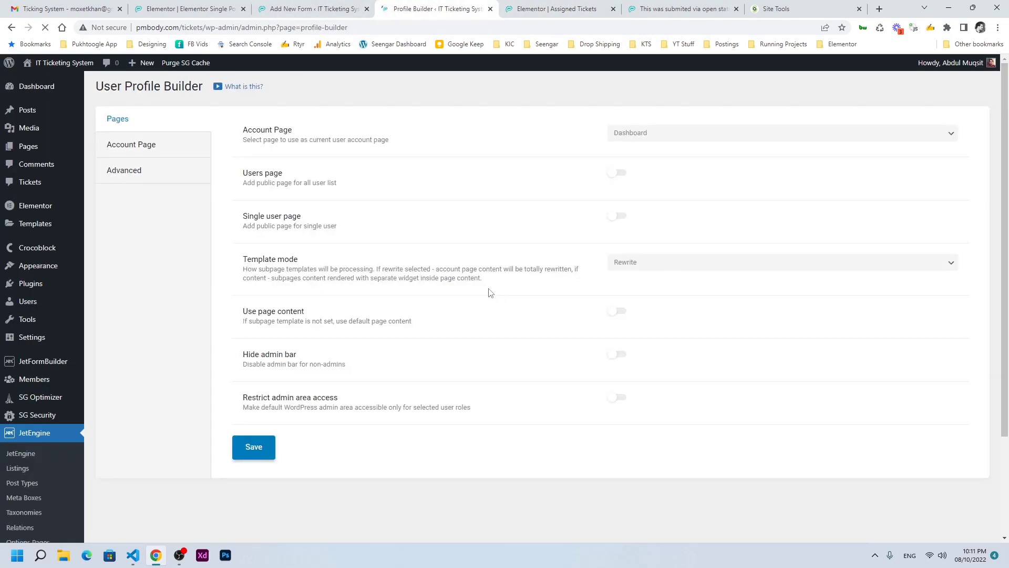
left_click(147, 150)
scroll(401, 372, "down", 3)
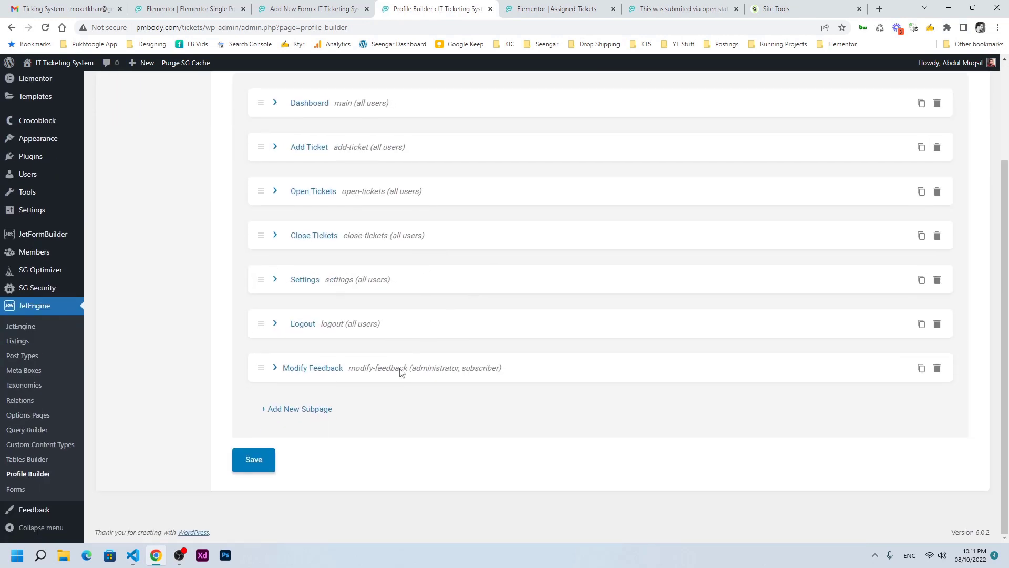
Add a new account subpage titled "Assigned Tickets" with the slug assigned-tickets
left_click(304, 413)
left_click(650, 441)
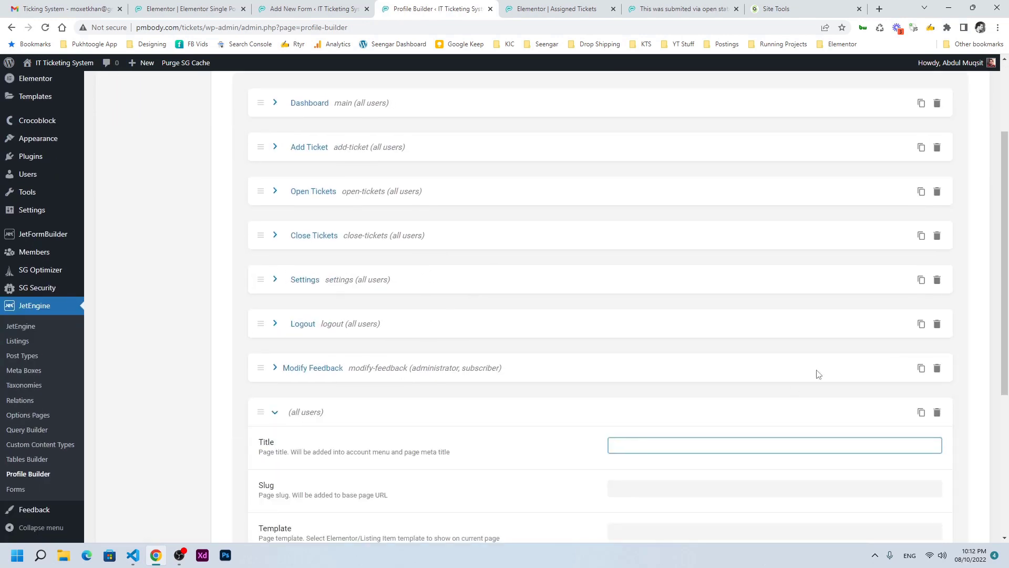
type("Assigned Tickets")
key("Tab")
Set the new subpage's template to Assigned Tickets and make it available only to the Assign Team role
scroll(789, 379, "down", 4)
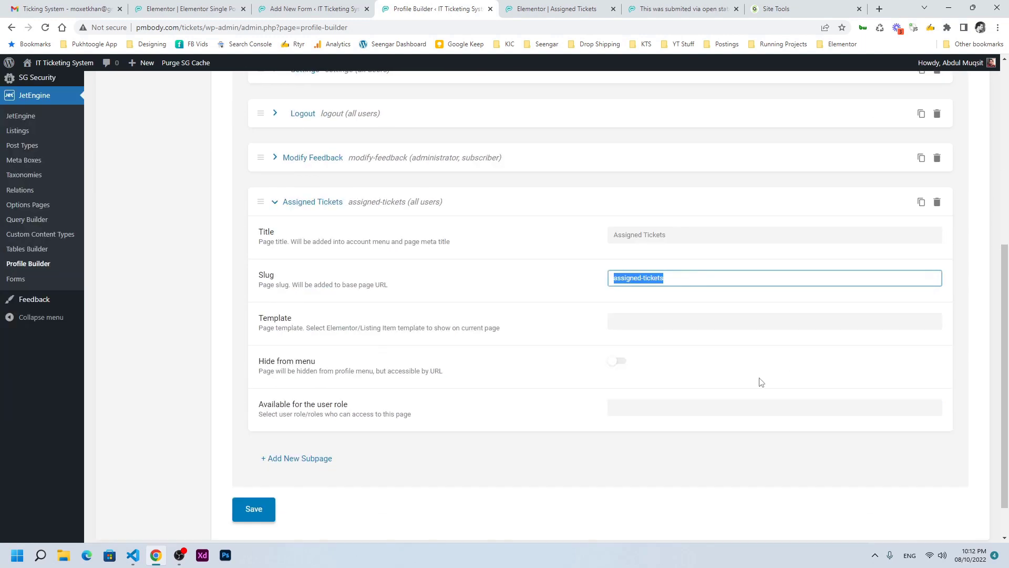
left_click(693, 322)
type("assi")
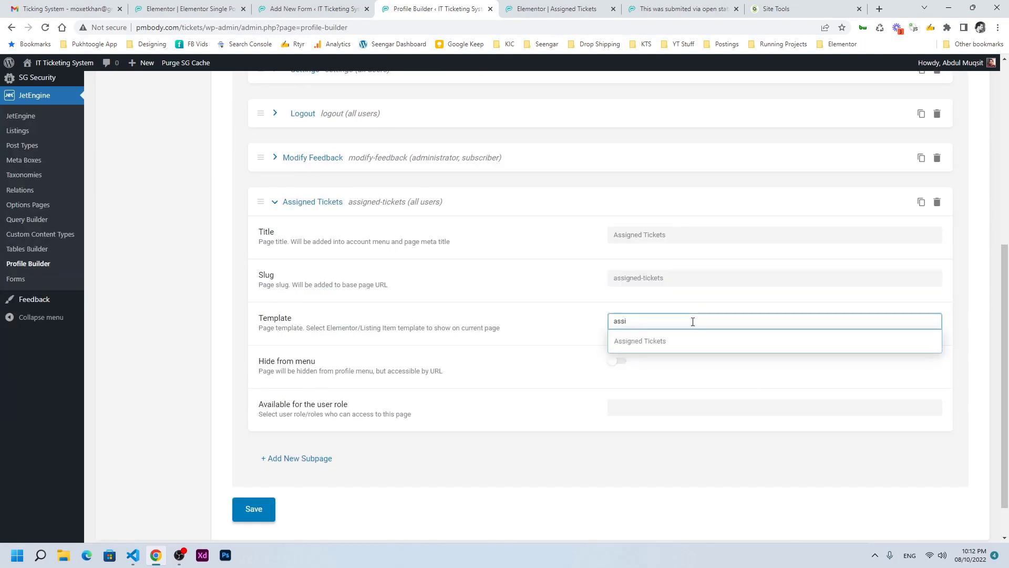
left_click(636, 342)
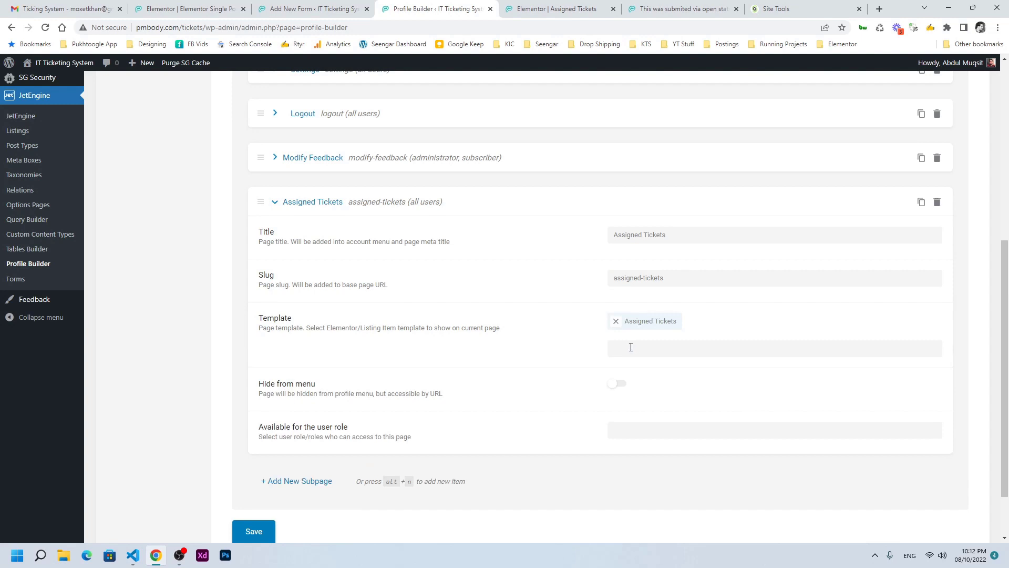
left_click(629, 430)
scroll(578, 363, "down", 2)
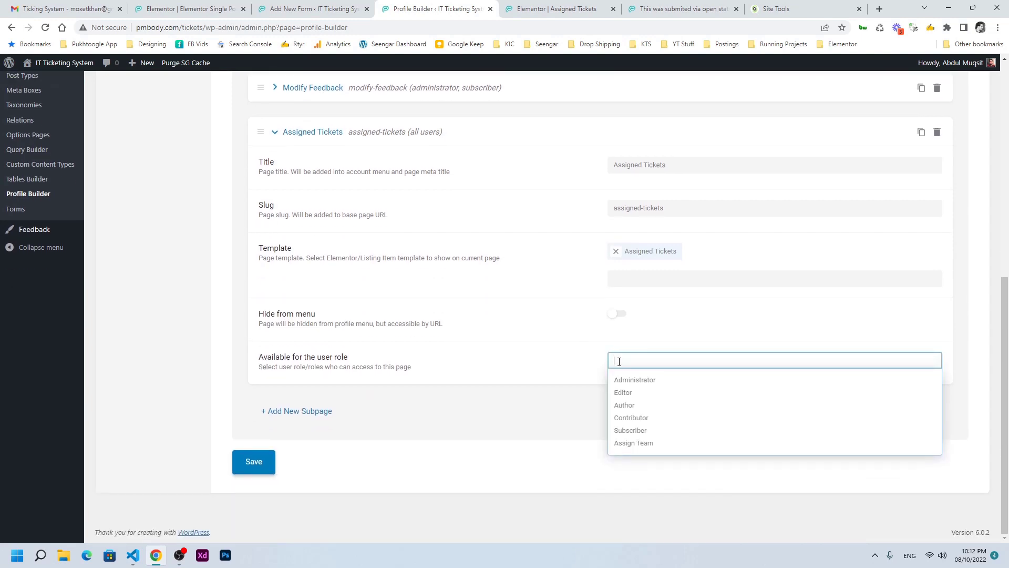
left_click(644, 443)
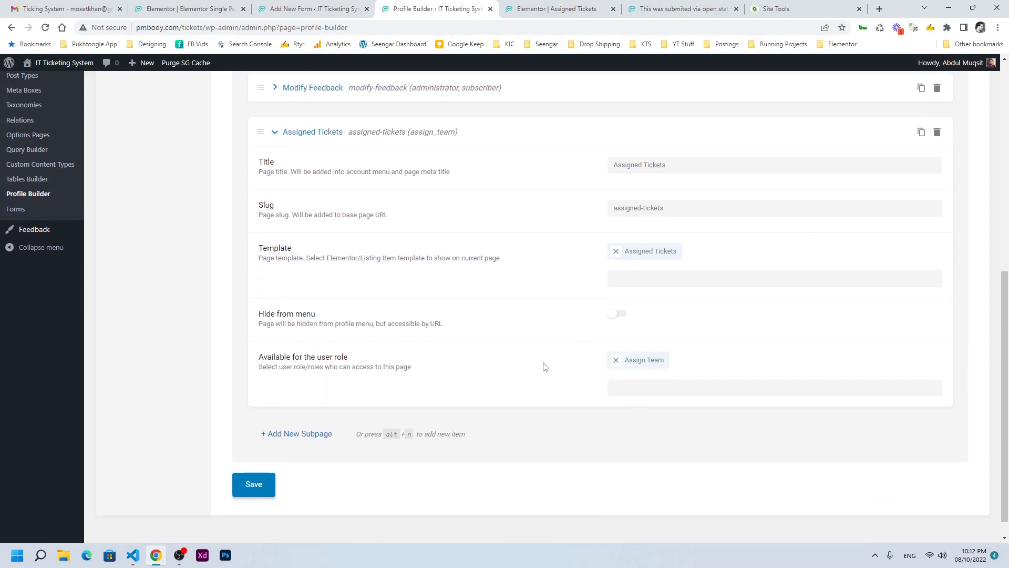
Move the Assigned Tickets subpage to between Open Tickets and Close Tickets, and save the profile builder settings
scroll(407, 358, "up", 3)
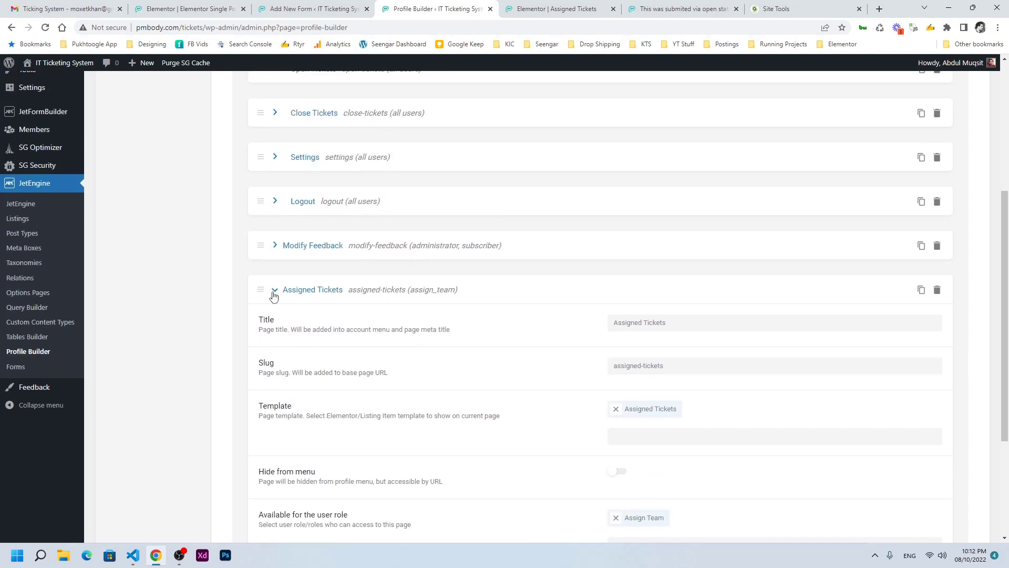
scroll(582, 507, "down", 3)
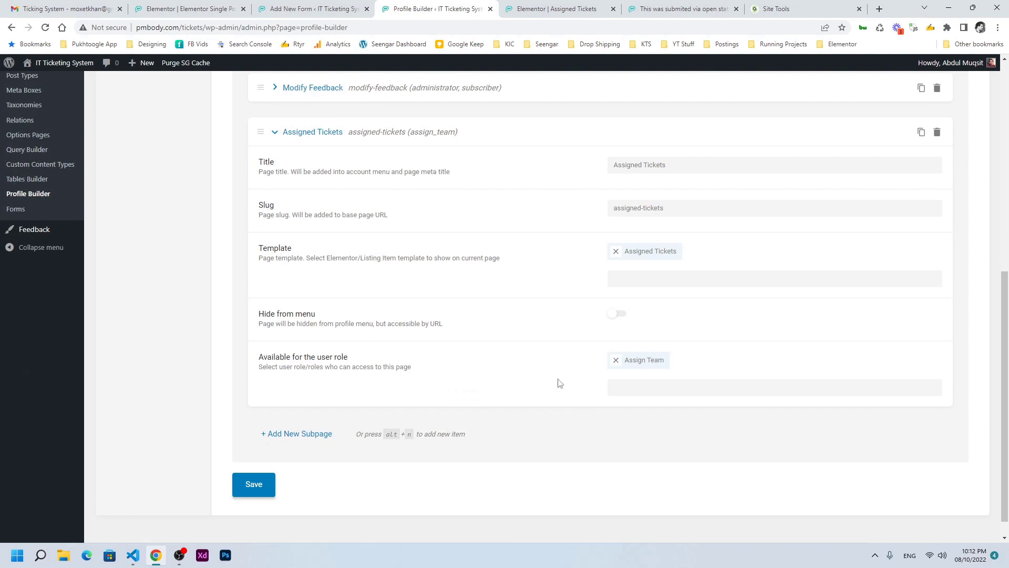
scroll(294, 375, "up", 4)
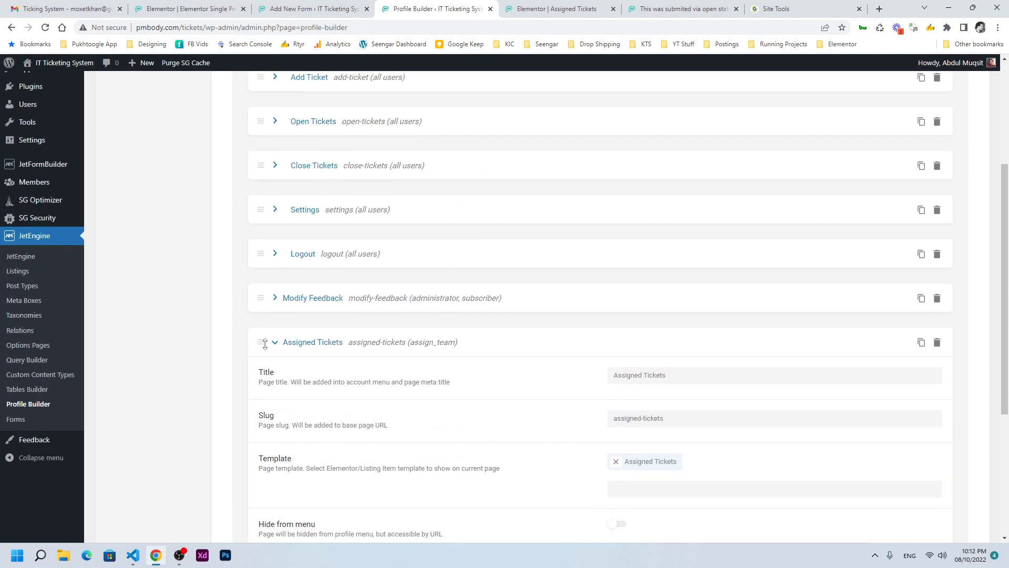
left_click_drag(273, 325, 268, 157)
scroll(345, 322, "down", 3)
left_click(256, 468)
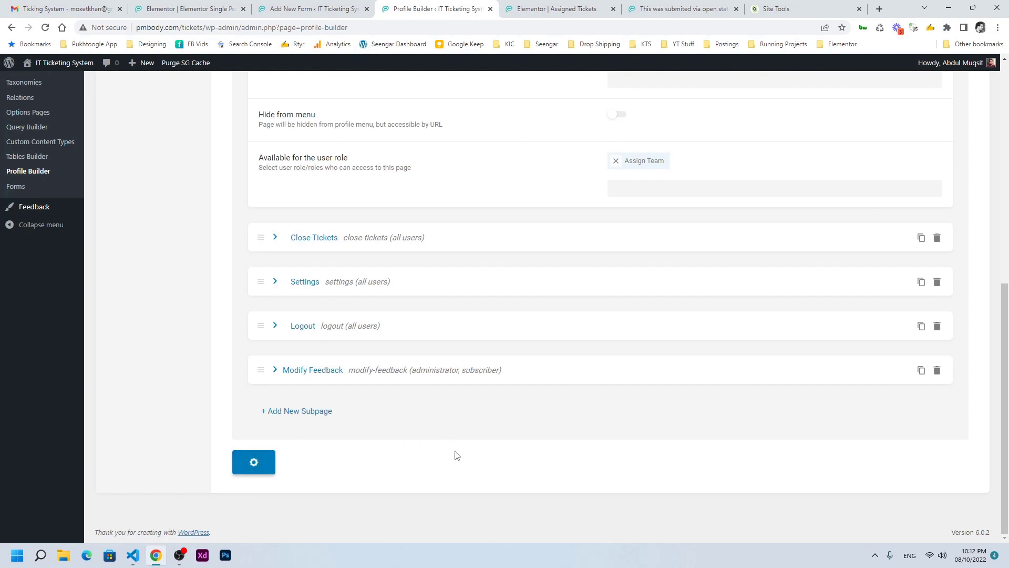
Check the list on the Assigned Tickets page of the ticketing site's dashboard
left_click(683, 9)
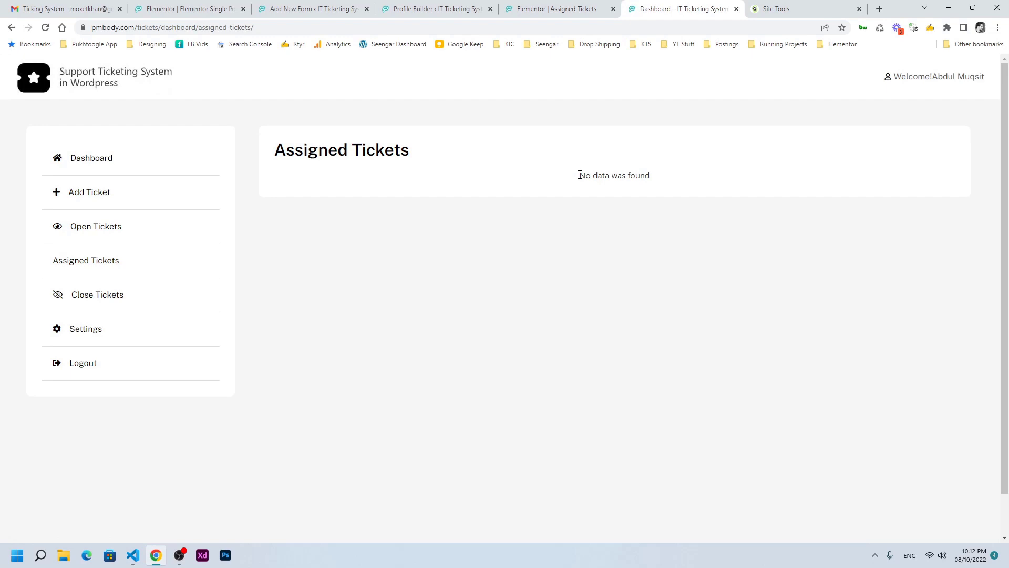
left_click_drag(580, 175, 671, 181)
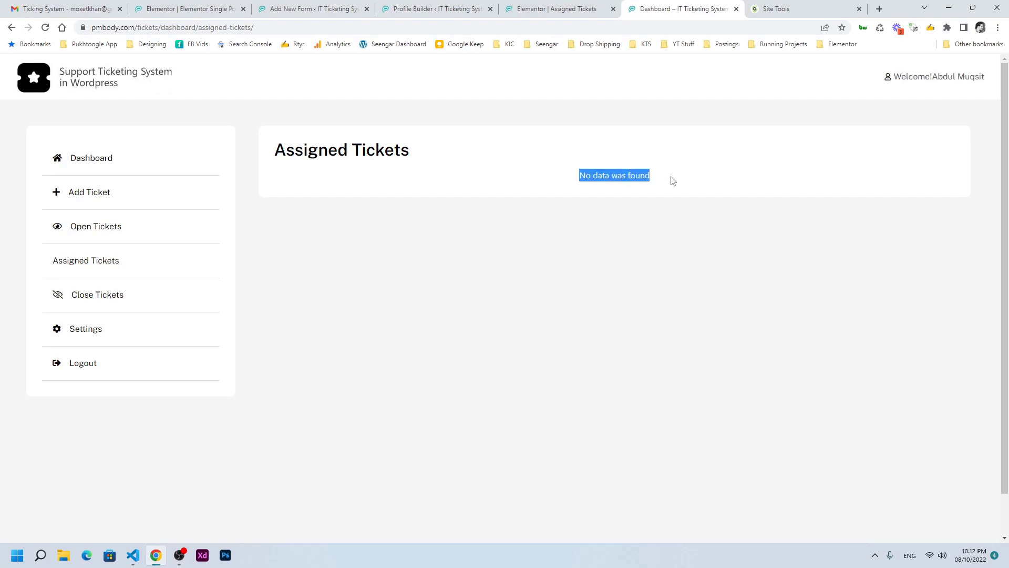
left_click(578, 242)
left_click(472, 9)
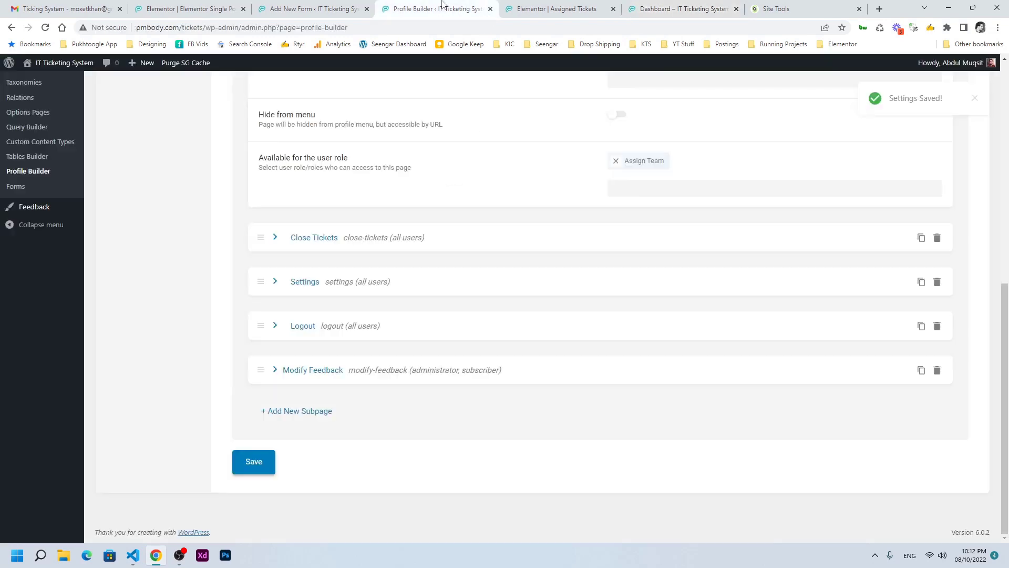
Open the ticket "This was submited via open status" from the admin Tickets list and check its assigned_user field
scroll(65, 247, "up", 10)
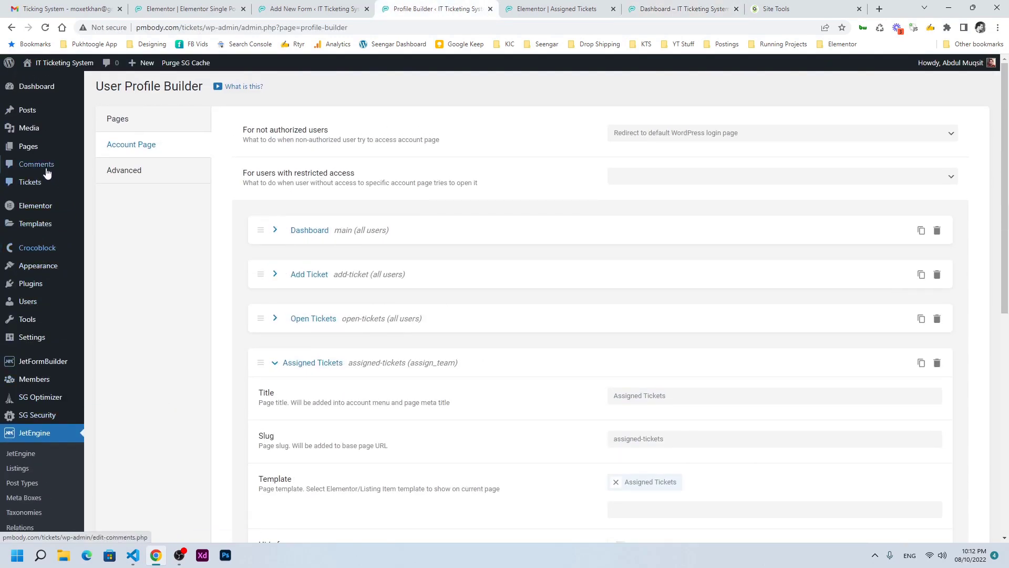
left_click(37, 183)
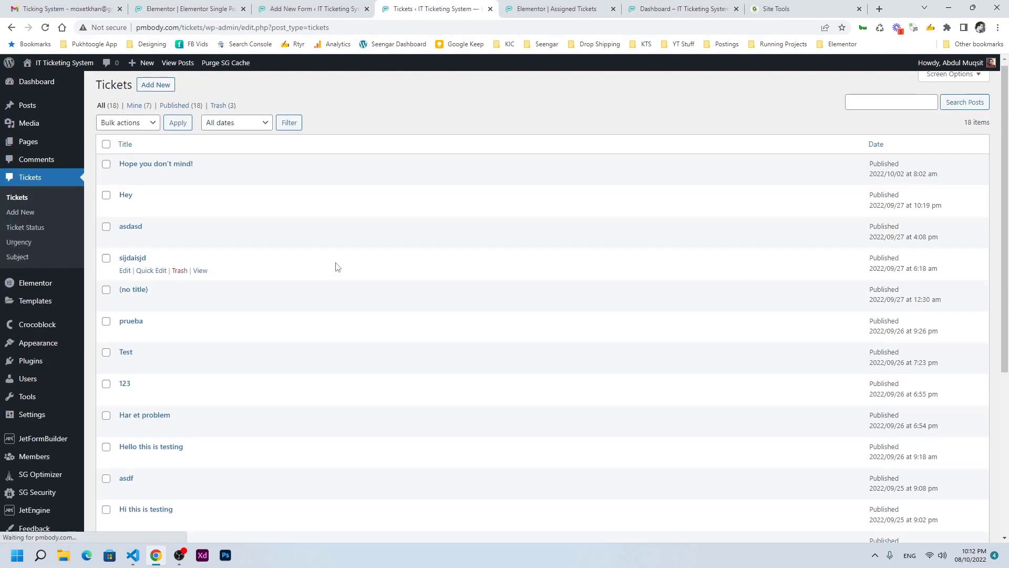
scroll(338, 268, "down", 5)
left_click(124, 392)
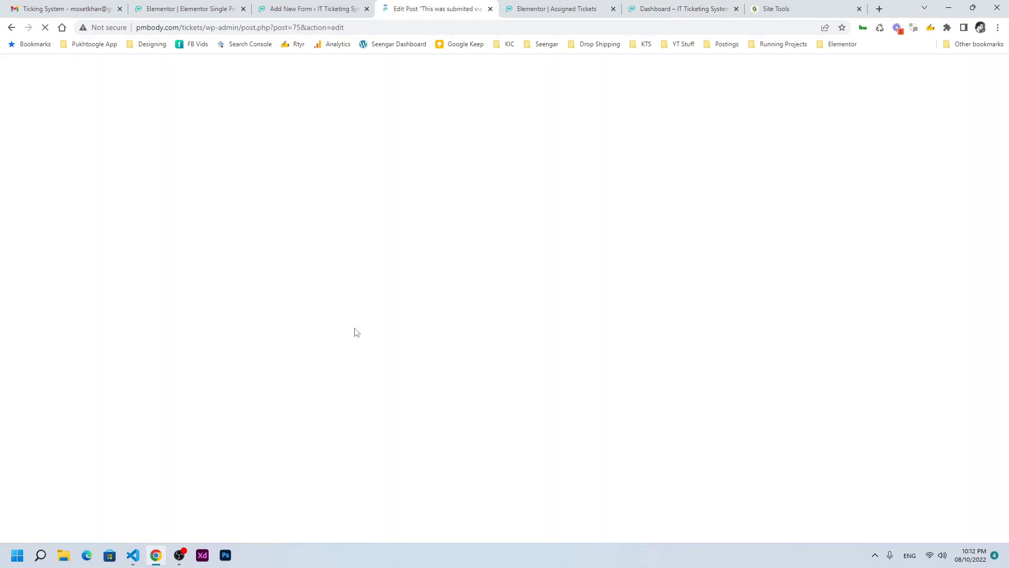
scroll(354, 326, "down", 3)
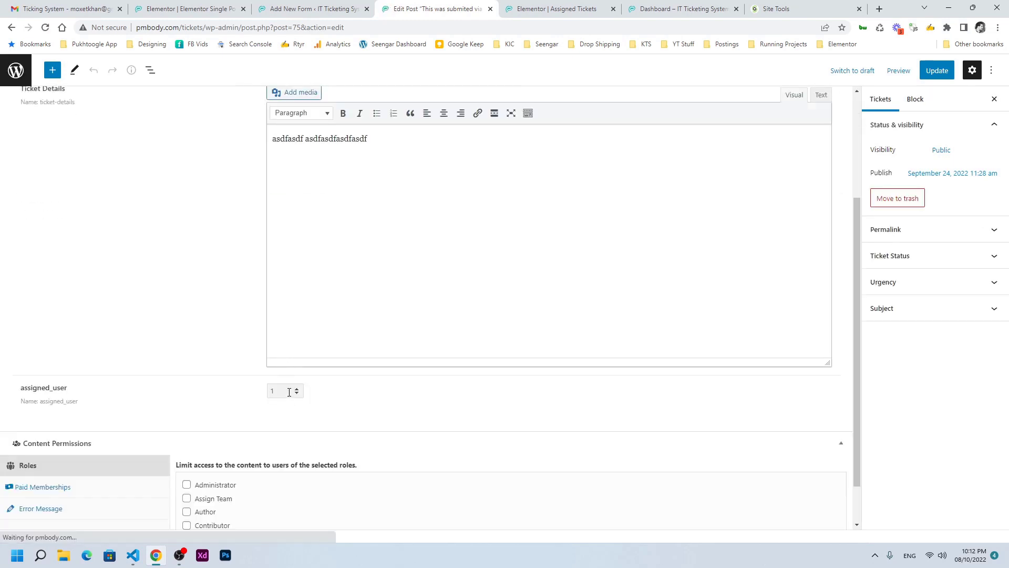
left_click(289, 392)
left_click(550, 5)
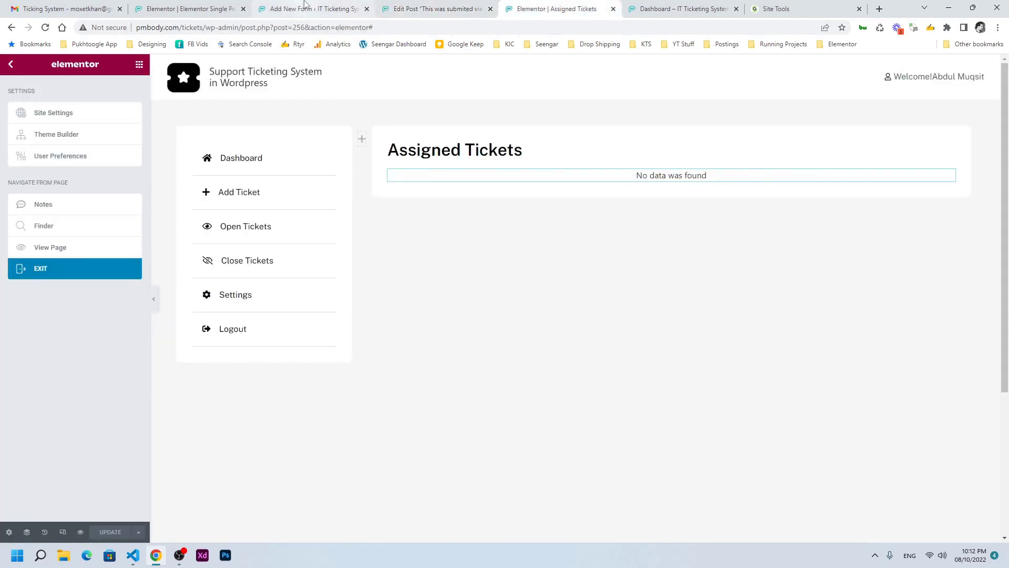
left_click(678, 8)
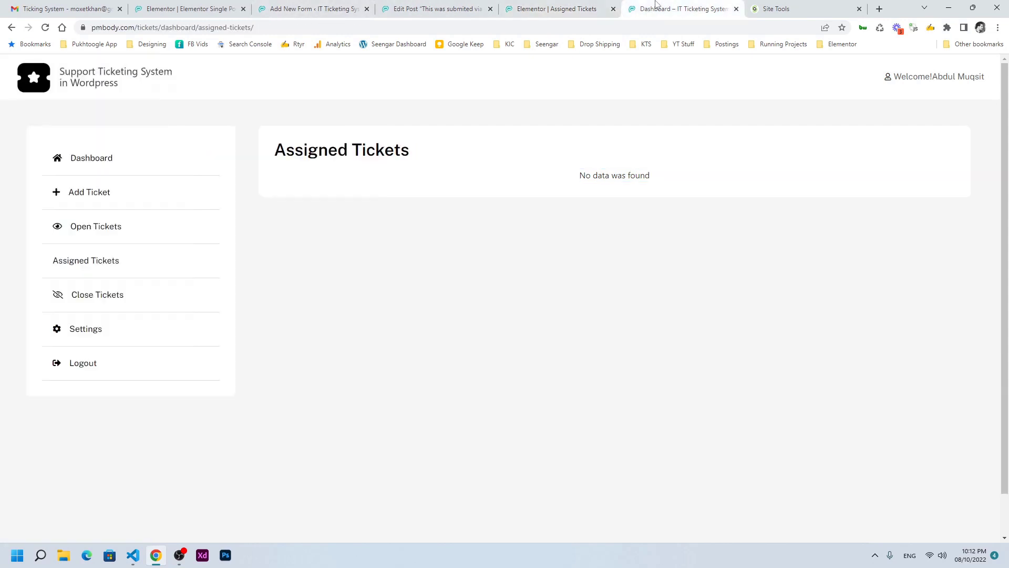
left_click(425, 6)
Open the Assigned Ticket query for editing in JetEngine's Query Builder
left_click(22, 74)
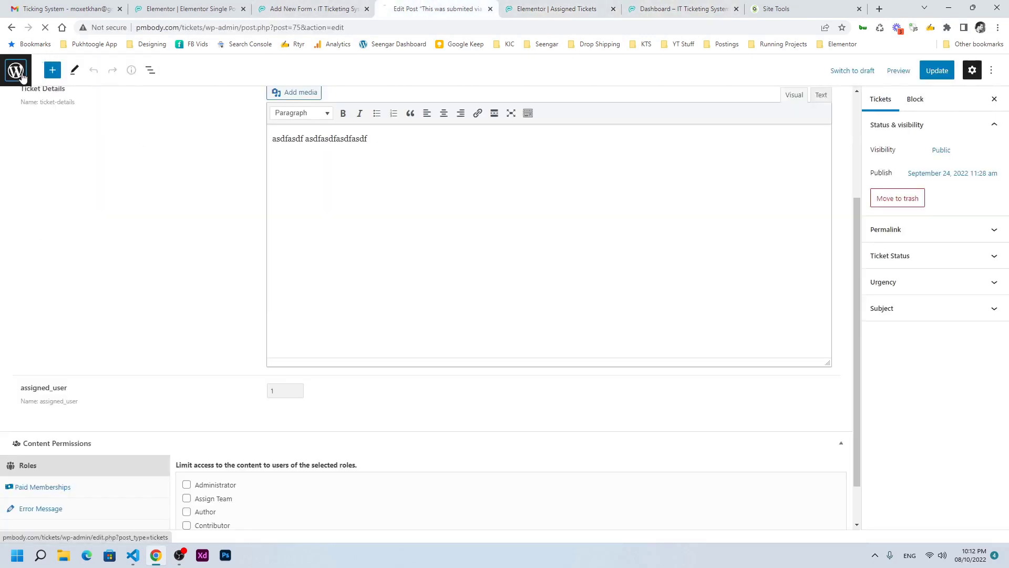
scroll(53, 468, "down", 4)
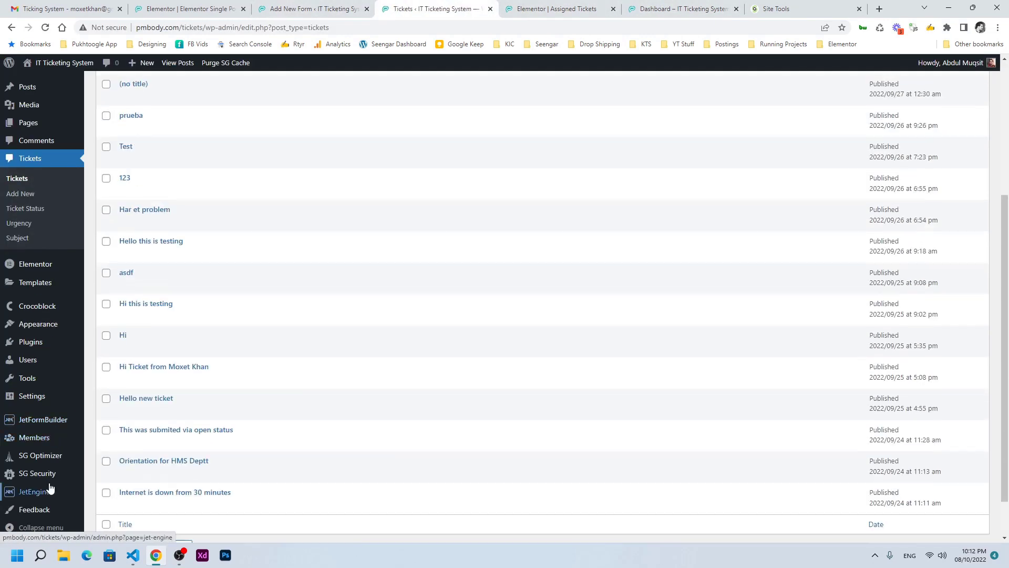
mouse_move(62, 497)
left_click(115, 452)
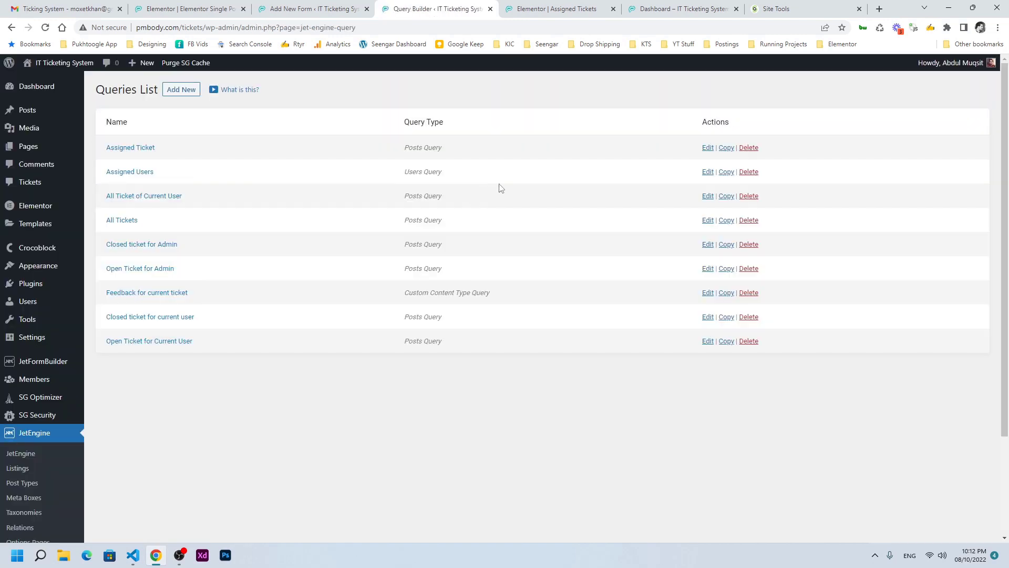
left_click(708, 149)
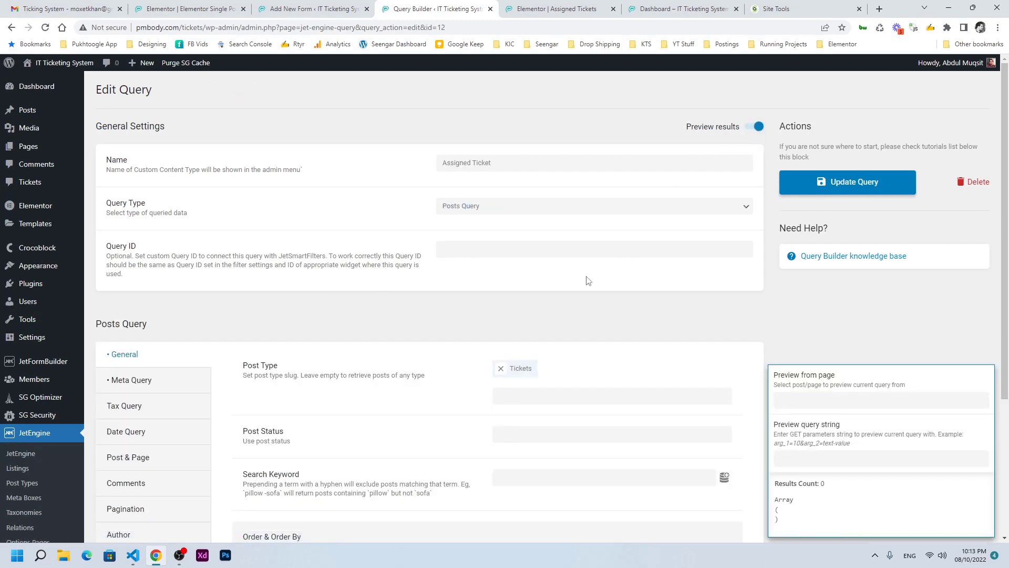
Set the data type of the query's assign_to meta query clause to Numeric
scroll(704, 453, "down", 3)
left_click(139, 220)
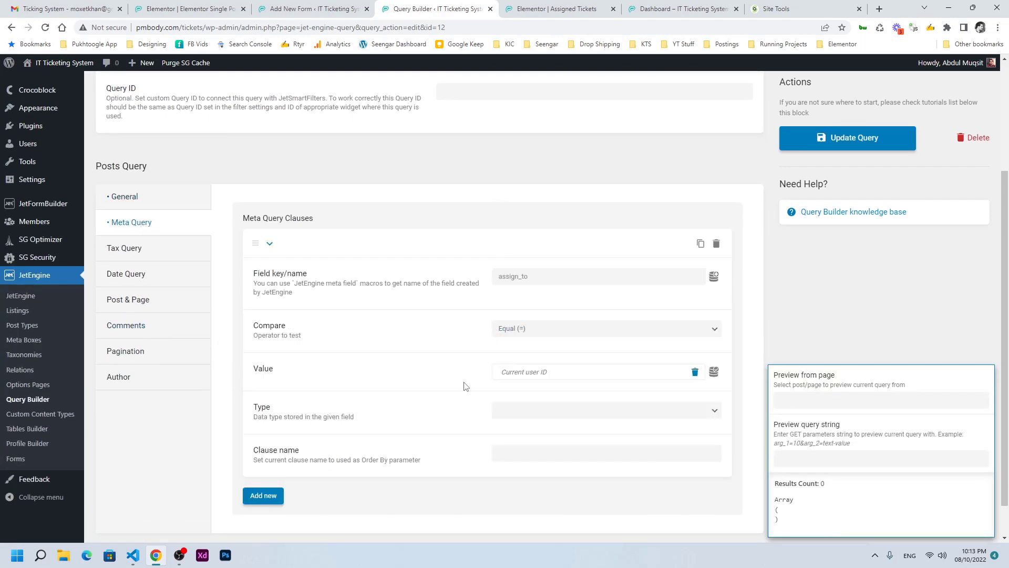
scroll(528, 382, "down", 1)
left_click(525, 377)
left_click(523, 390)
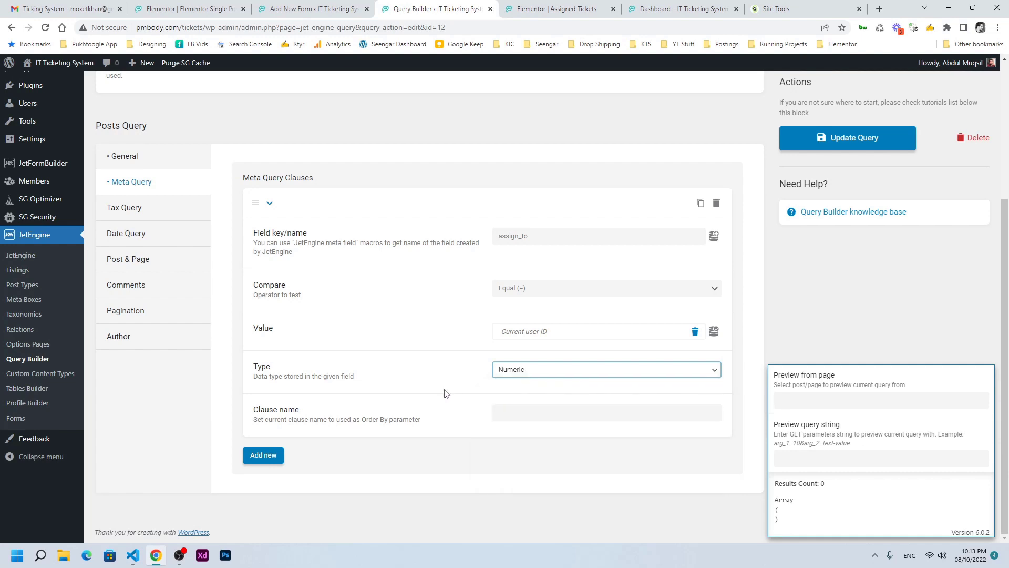
left_click(179, 554)
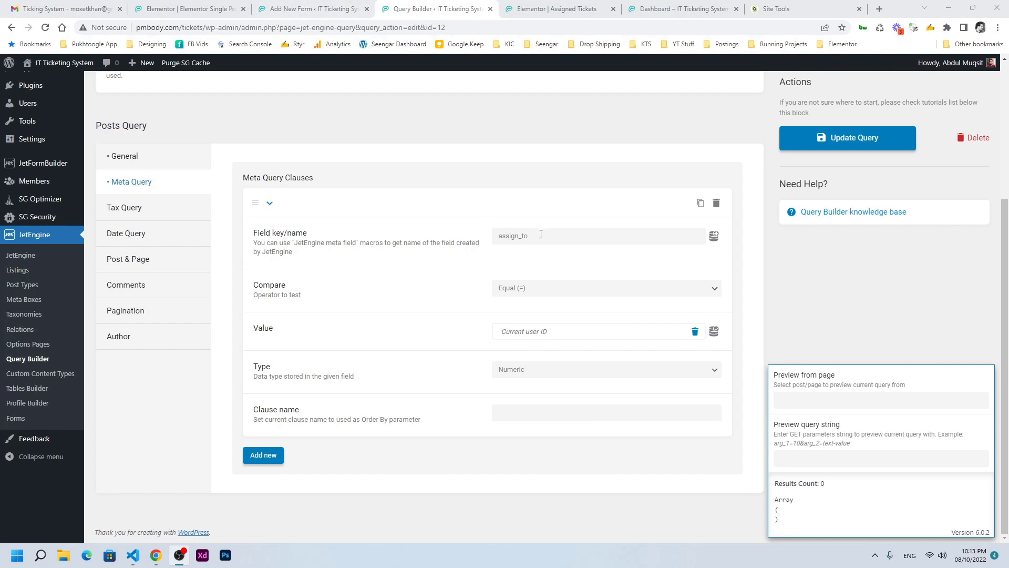
Open the Tickets post type for editing in JetEngine, keeping the Assign Form and query editors open
left_click(300, 9)
middle_click(16, 70)
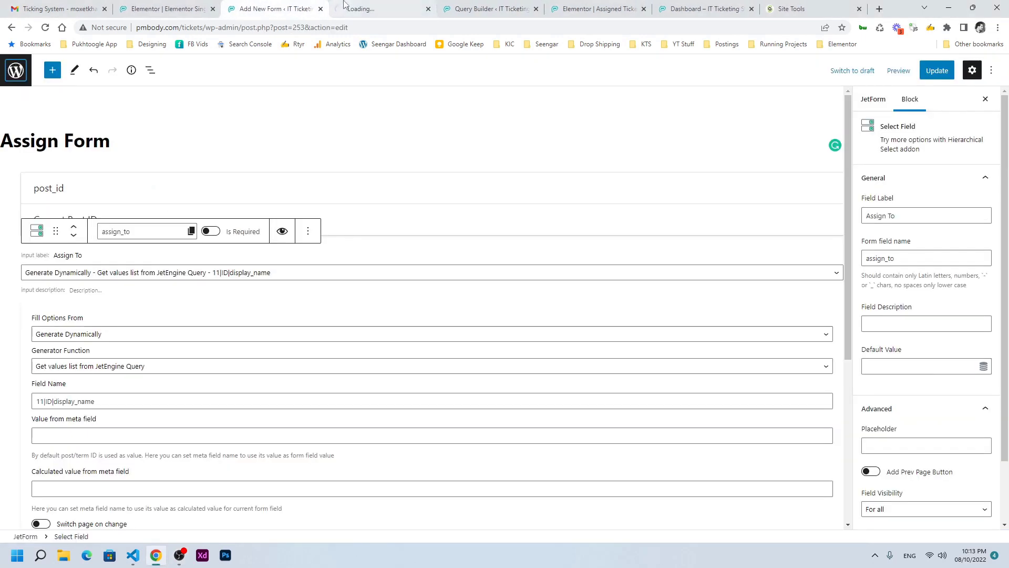
left_click(384, 9)
scroll(42, 478, "down", 1)
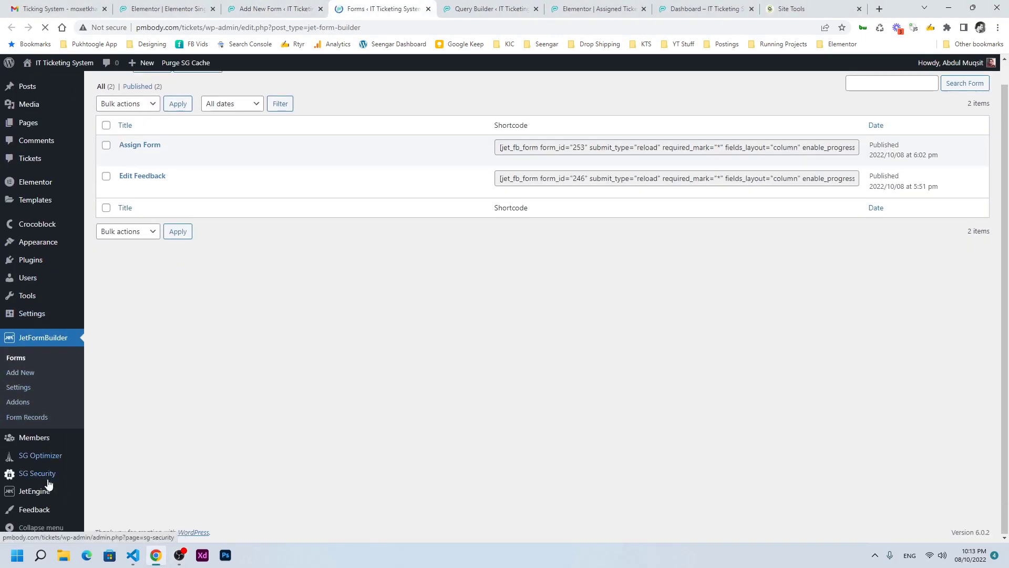
mouse_move(48, 492)
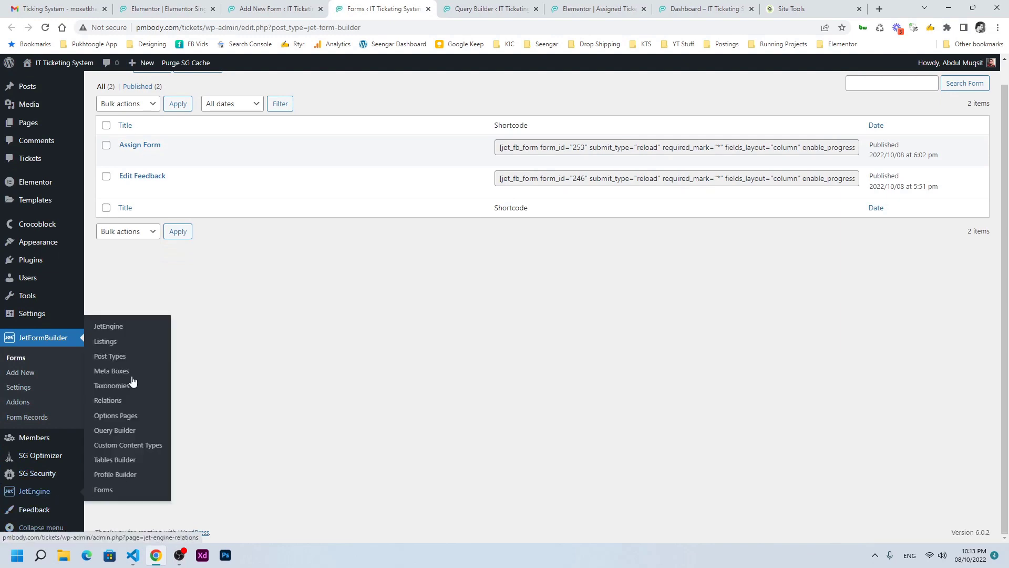
left_click(109, 356)
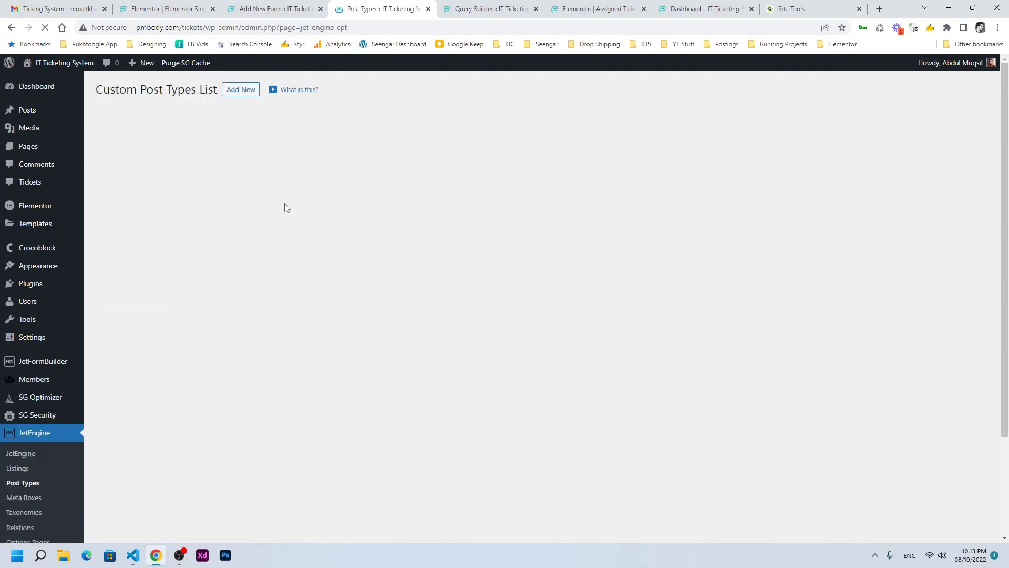
left_click(703, 148)
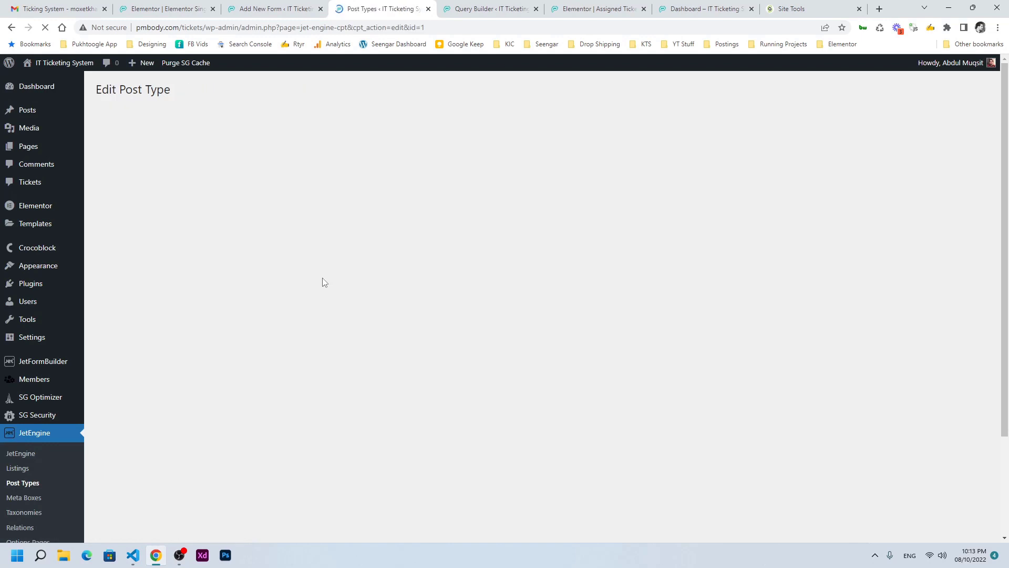
Expand the assigned_user meta field of the Tickets post type and copy its label text
scroll(279, 311, "down", 3)
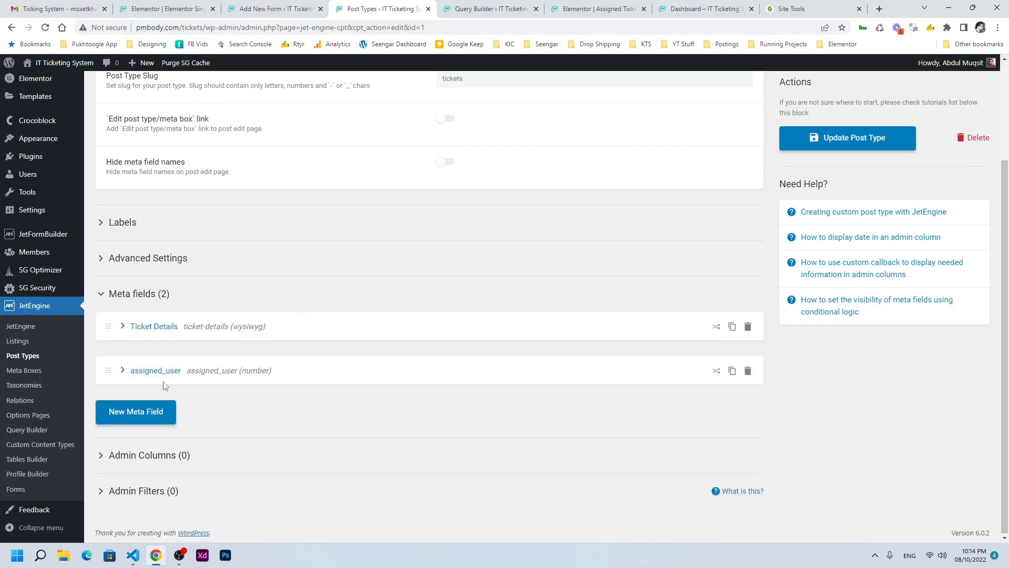
left_click(210, 371)
left_click_drag(504, 404, 403, 402)
key("ctrl+c")
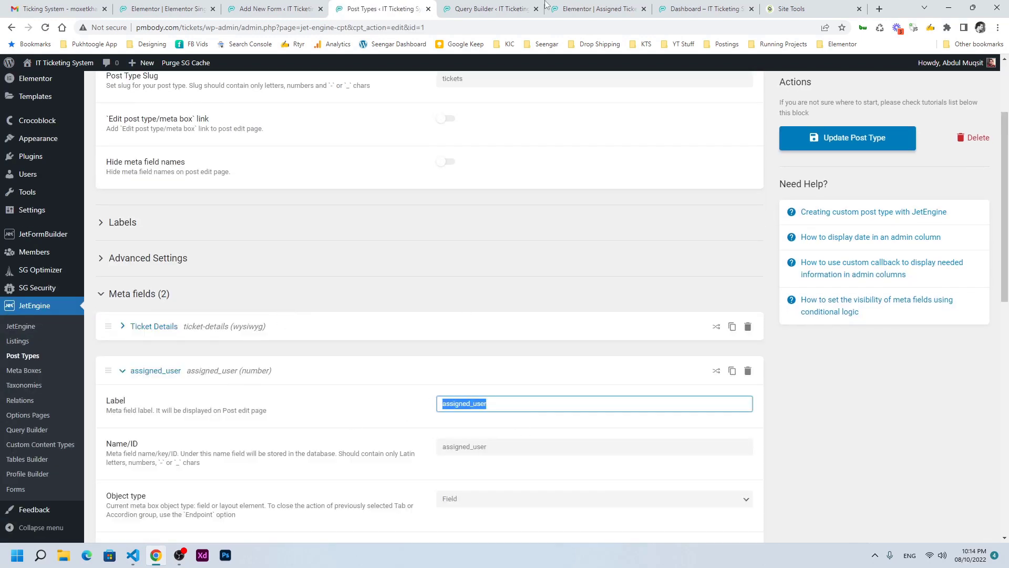
Set the meta query clause's field key to assigned_user, update the query, and return to the Assigned Tickets page
left_click(510, 7)
left_click_drag(552, 235, 454, 234)
key("ctrl+v")
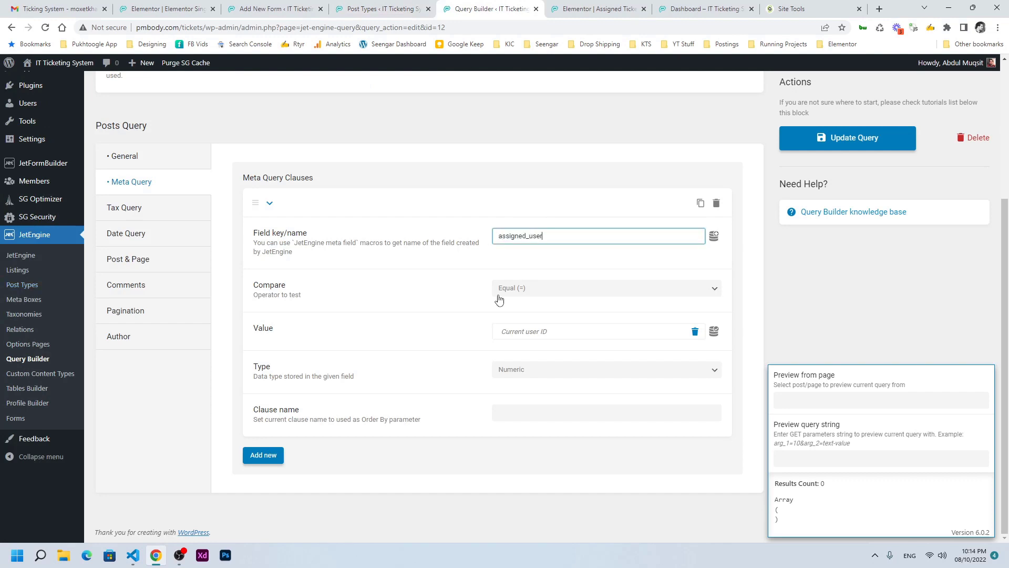
left_click(825, 138)
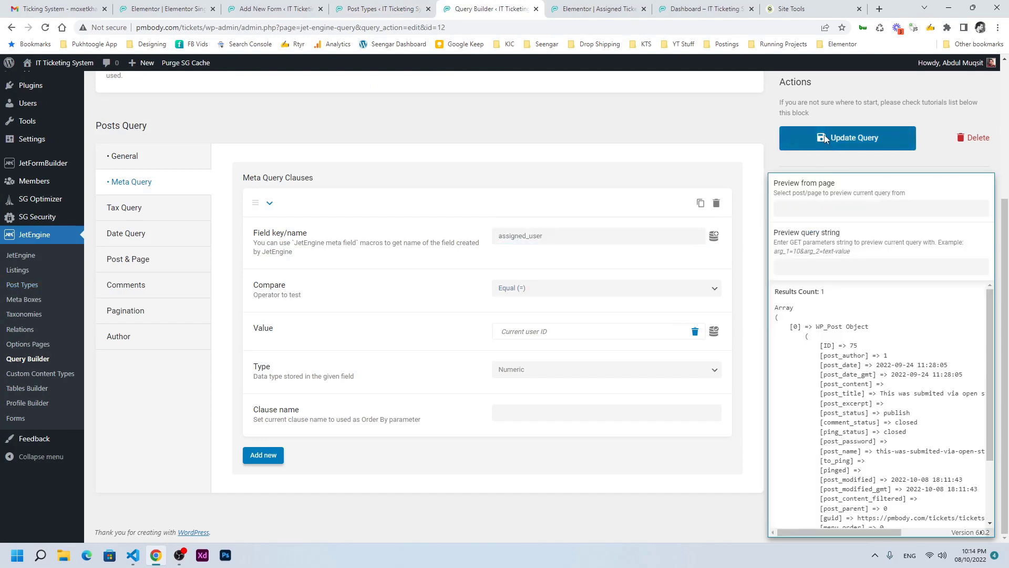
left_click(699, 8)
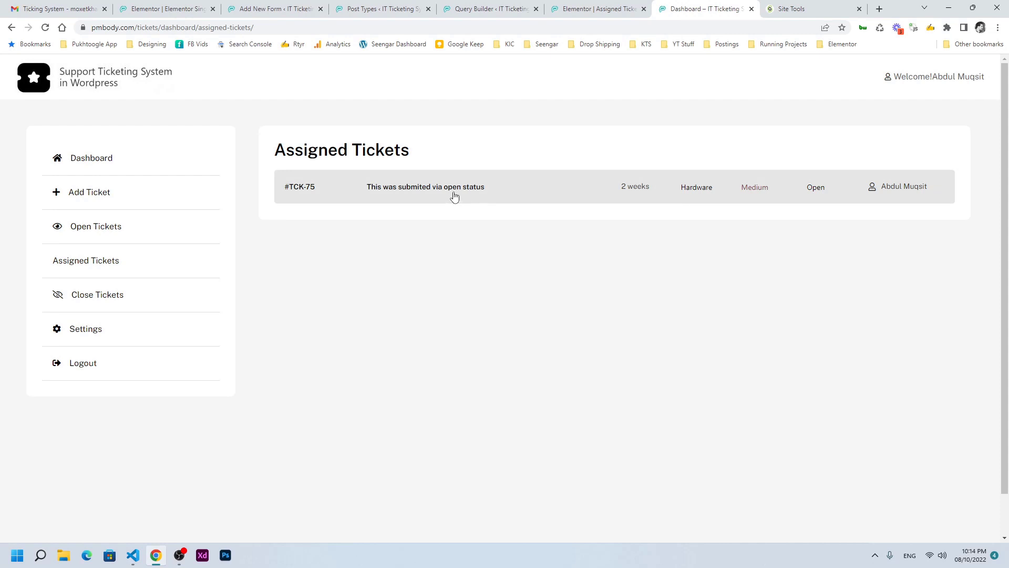
Open the ticket "Hello this is testing" from Open Tickets and assign it to the logged-in user
left_click(122, 228)
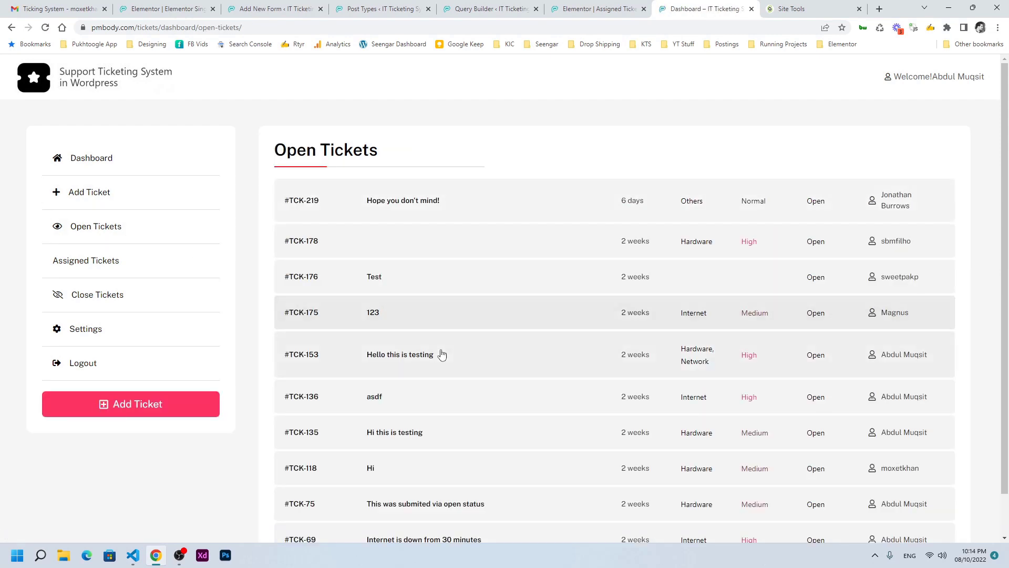
left_click(441, 354)
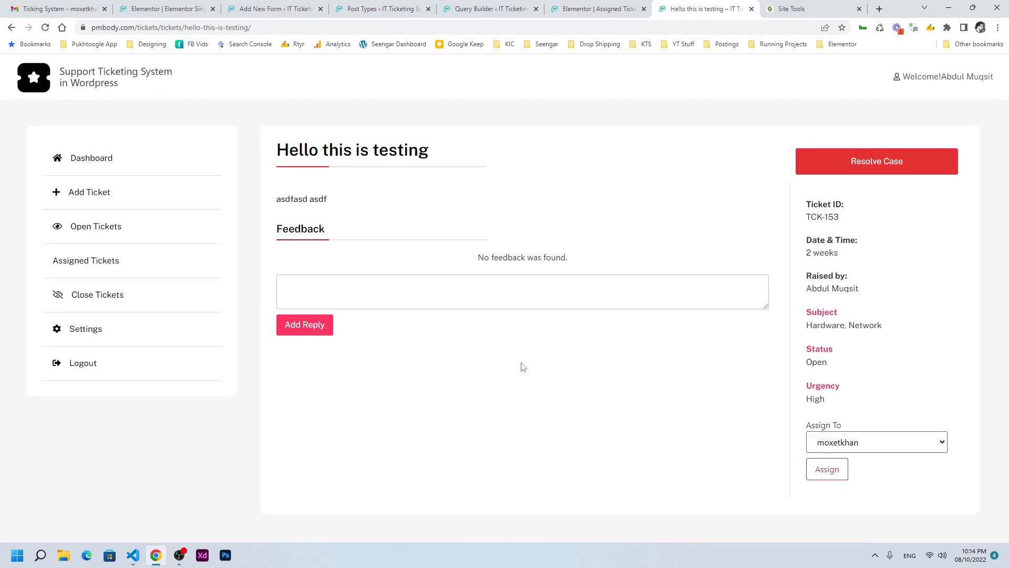
left_click(831, 443)
left_click(831, 468)
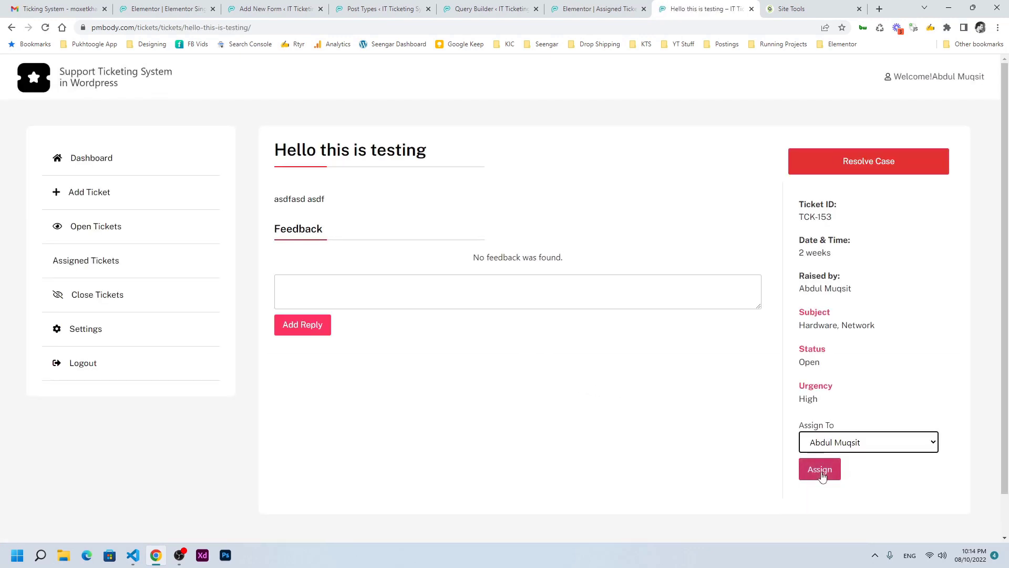
left_click(823, 474)
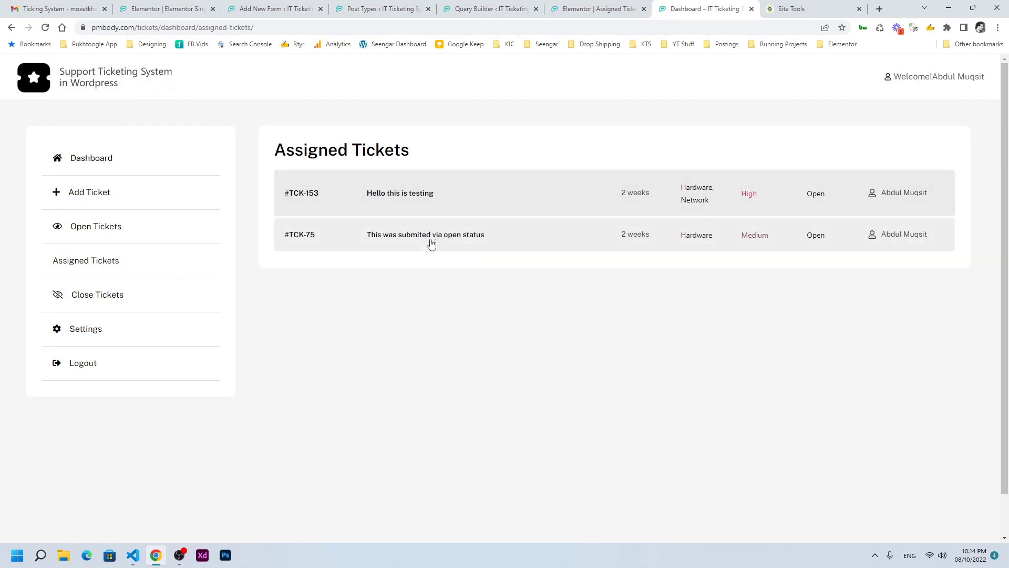
Open "Hello this is testing" from the Assigned Tickets list and look at its assignee choices
left_click(418, 197)
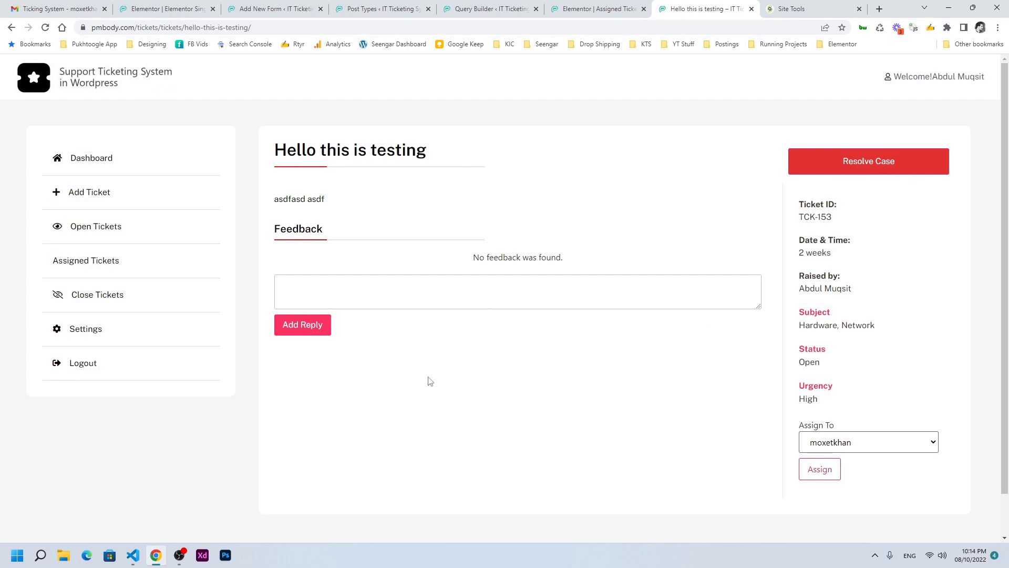
left_click(836, 447)
left_click(651, 410)
Enable dynamic visibility for the Assign Form widget in the Elementor single ticket template
left_click(406, 4)
left_click(276, 9)
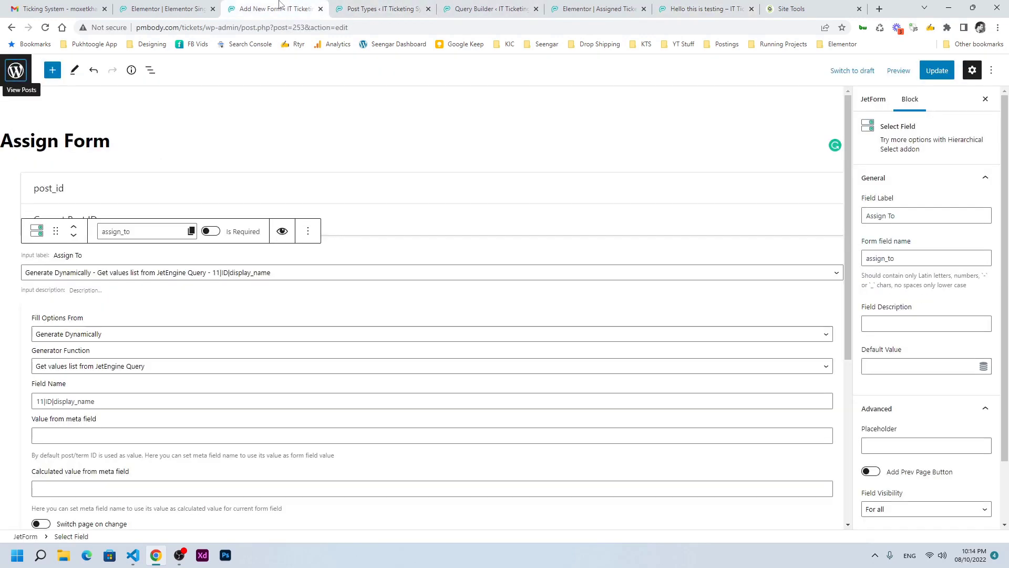
left_click(168, 9)
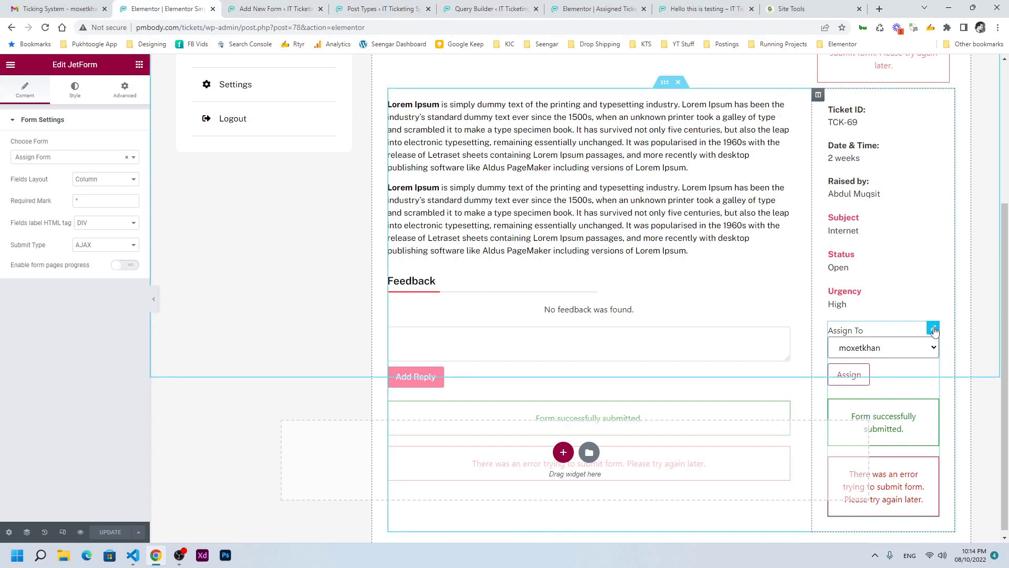
left_click(125, 90)
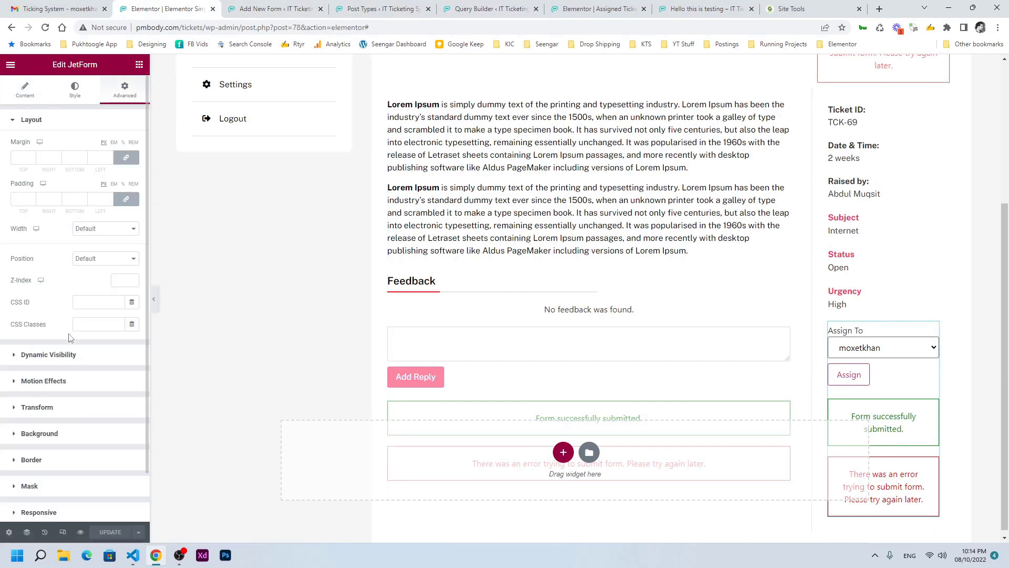
left_click(63, 354)
left_click(121, 170)
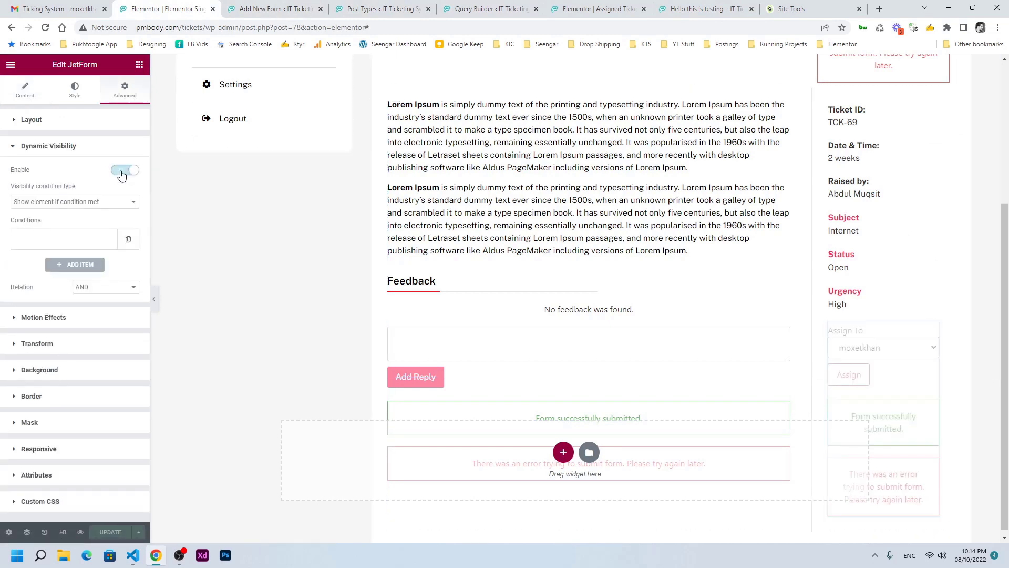
Add a visibility condition to the assign form using User Role is with the role Administrator, and switch to the "Hello this is testing" ticket page
left_click(80, 264)
left_click(77, 276)
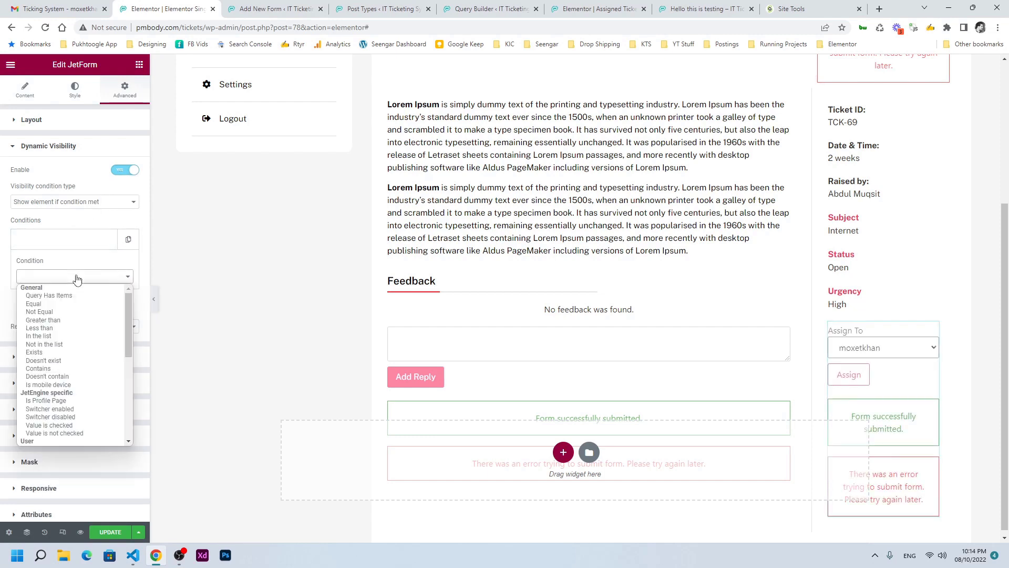
scroll(79, 381, "down", 3)
scroll(77, 383, "up", 4)
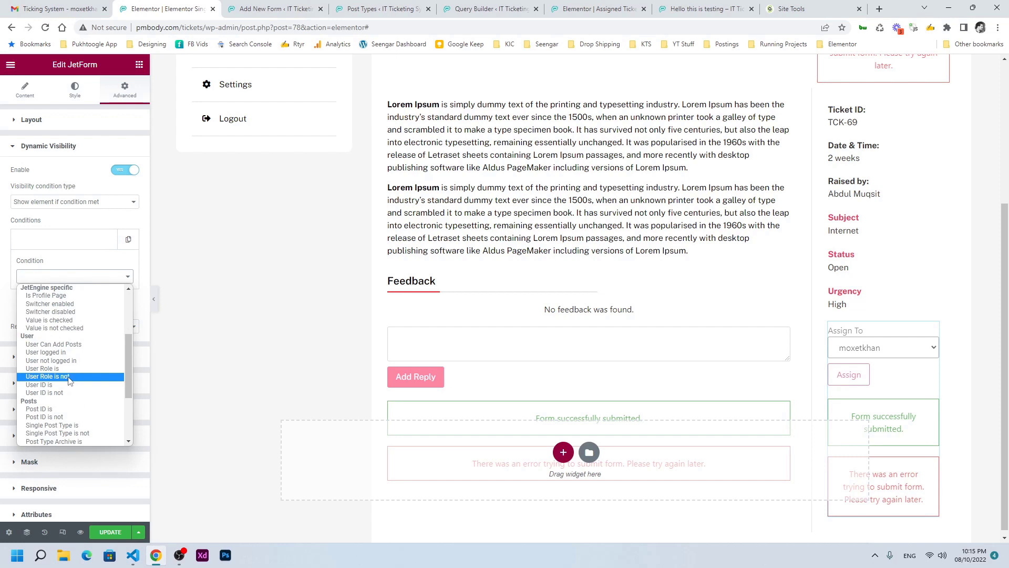
scroll(70, 379, "up", 3)
scroll(70, 380, "down", 4)
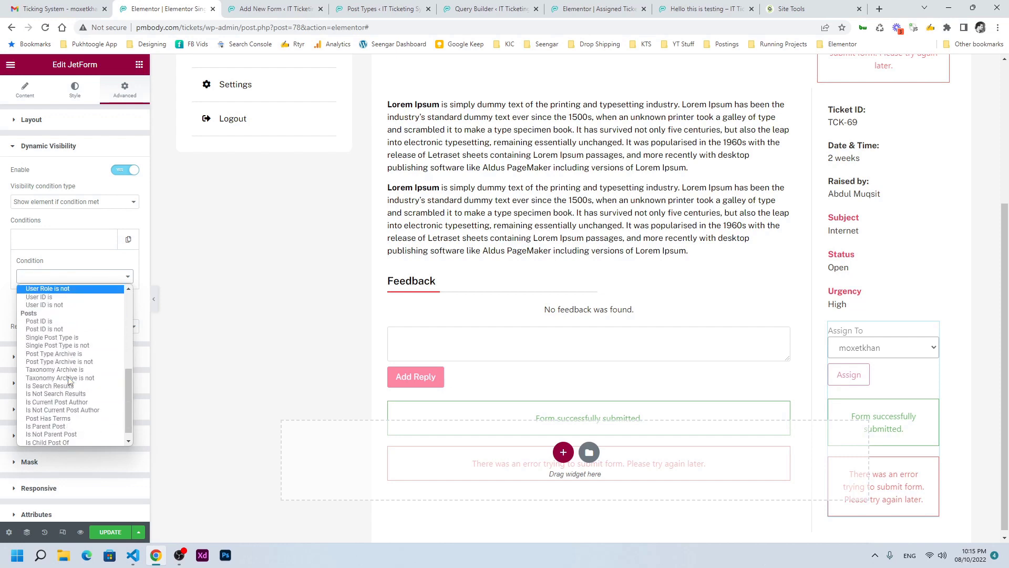
left_click(60, 378)
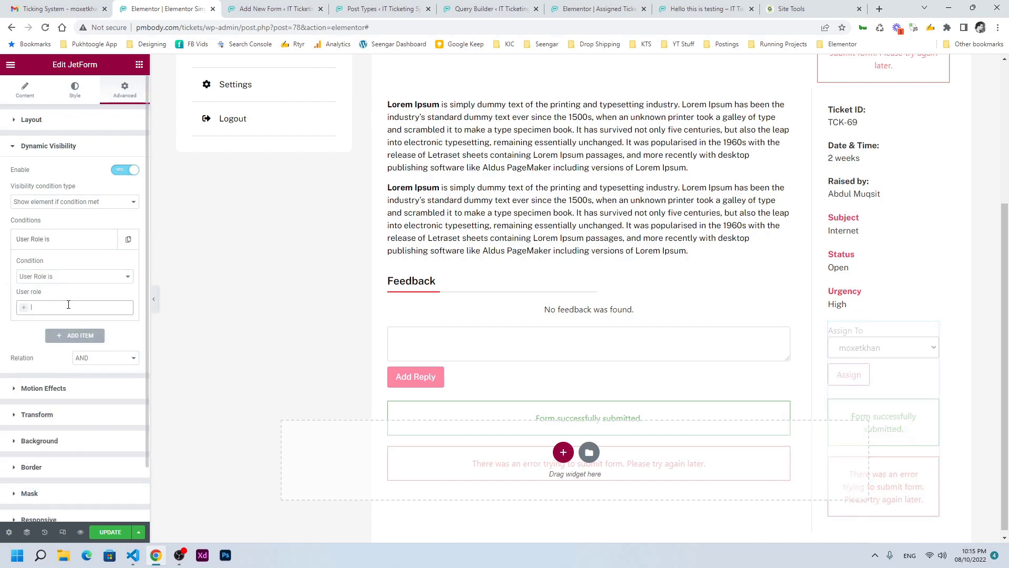
left_click(68, 307)
left_click(59, 323)
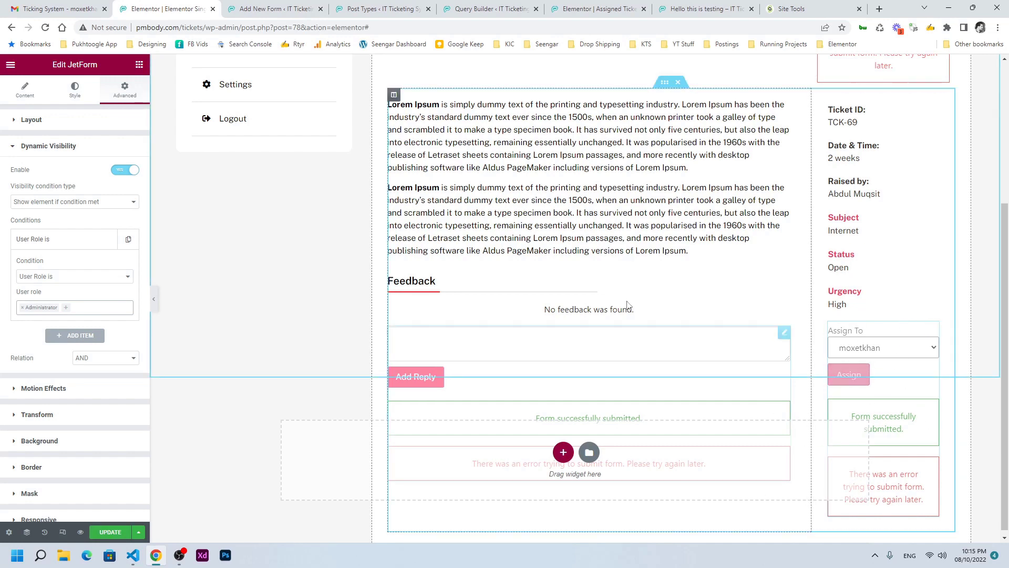
key("ctrl+7")
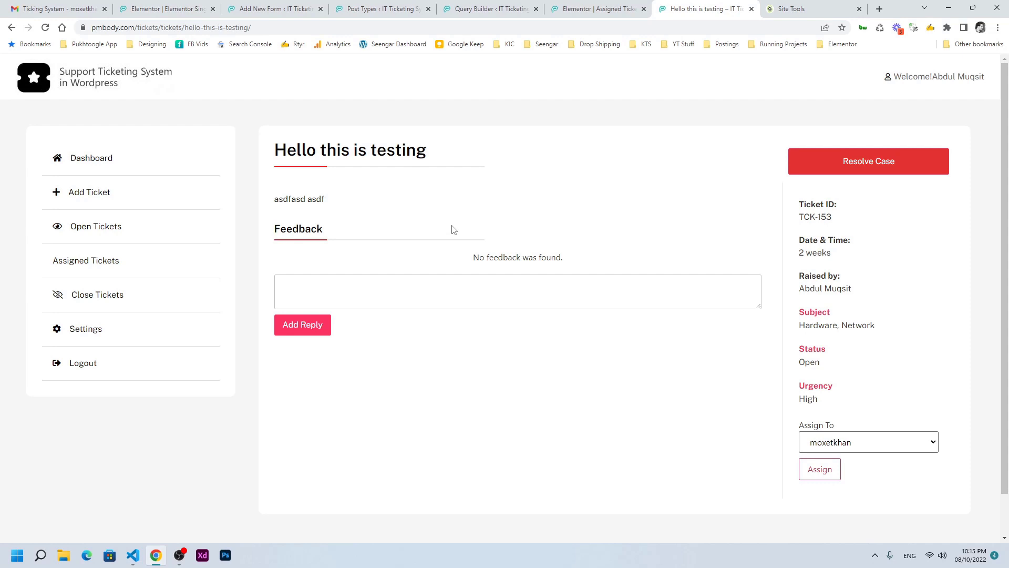